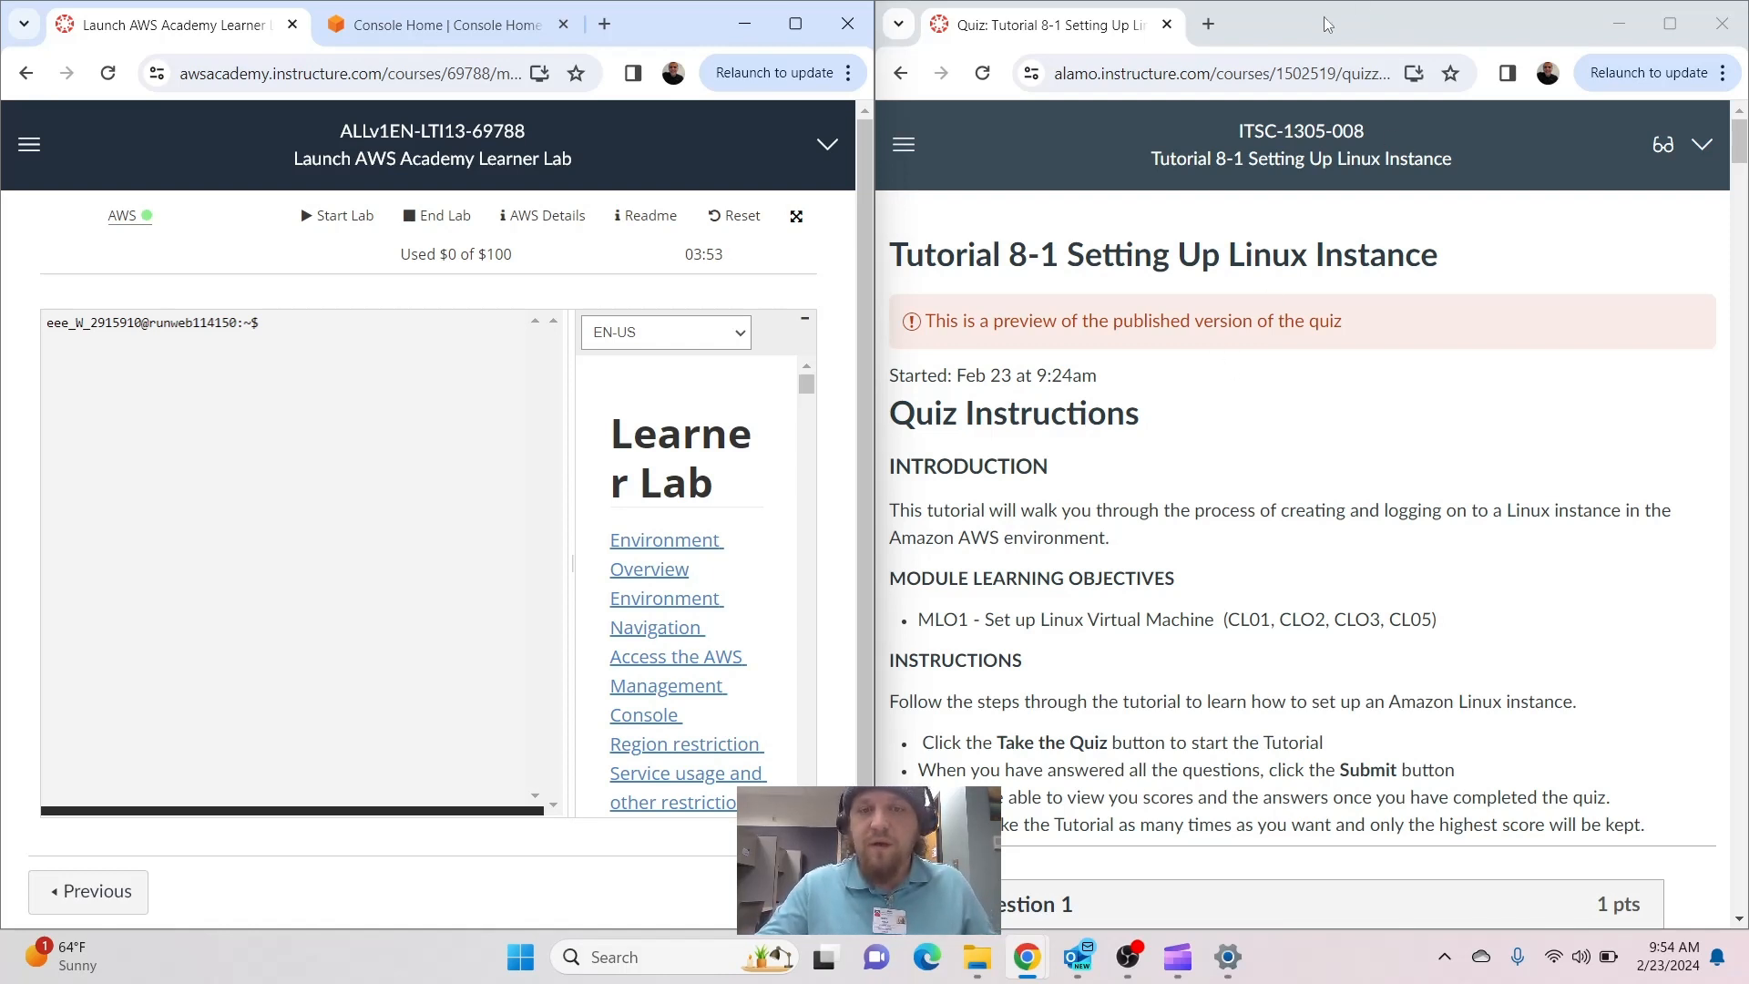
left_click_drag(1326, 23, 1744, 496)
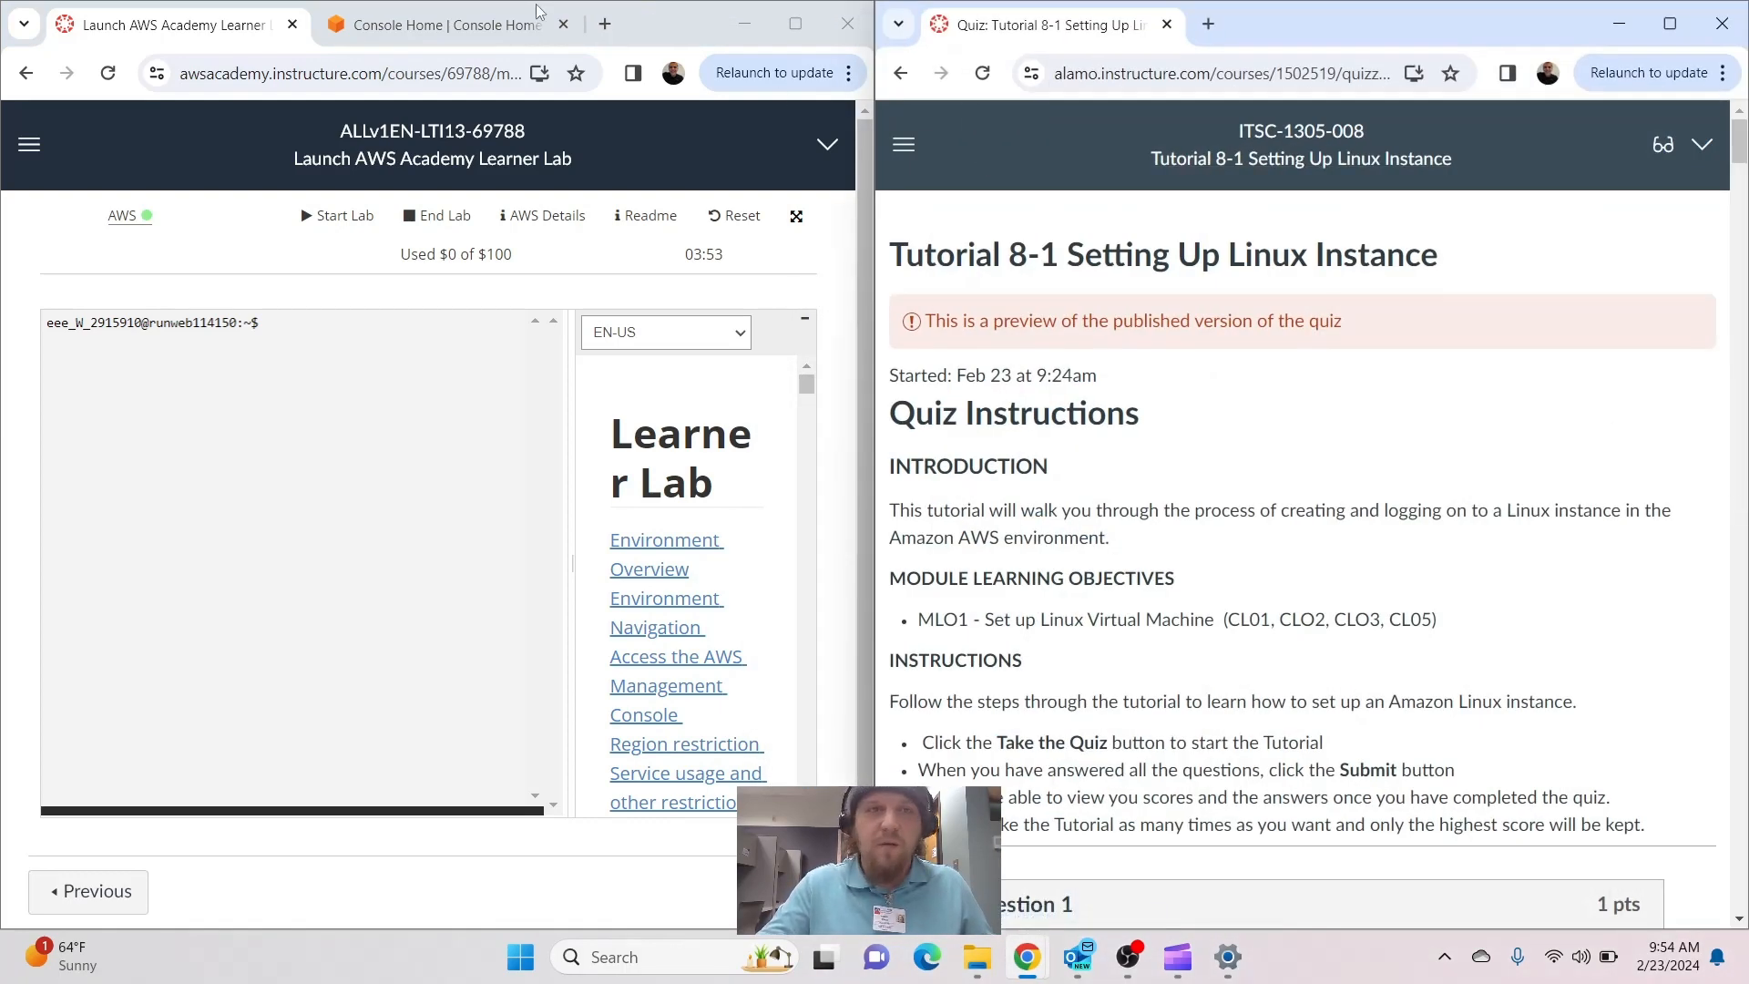
left_click_drag(637, 19, 3, 423)
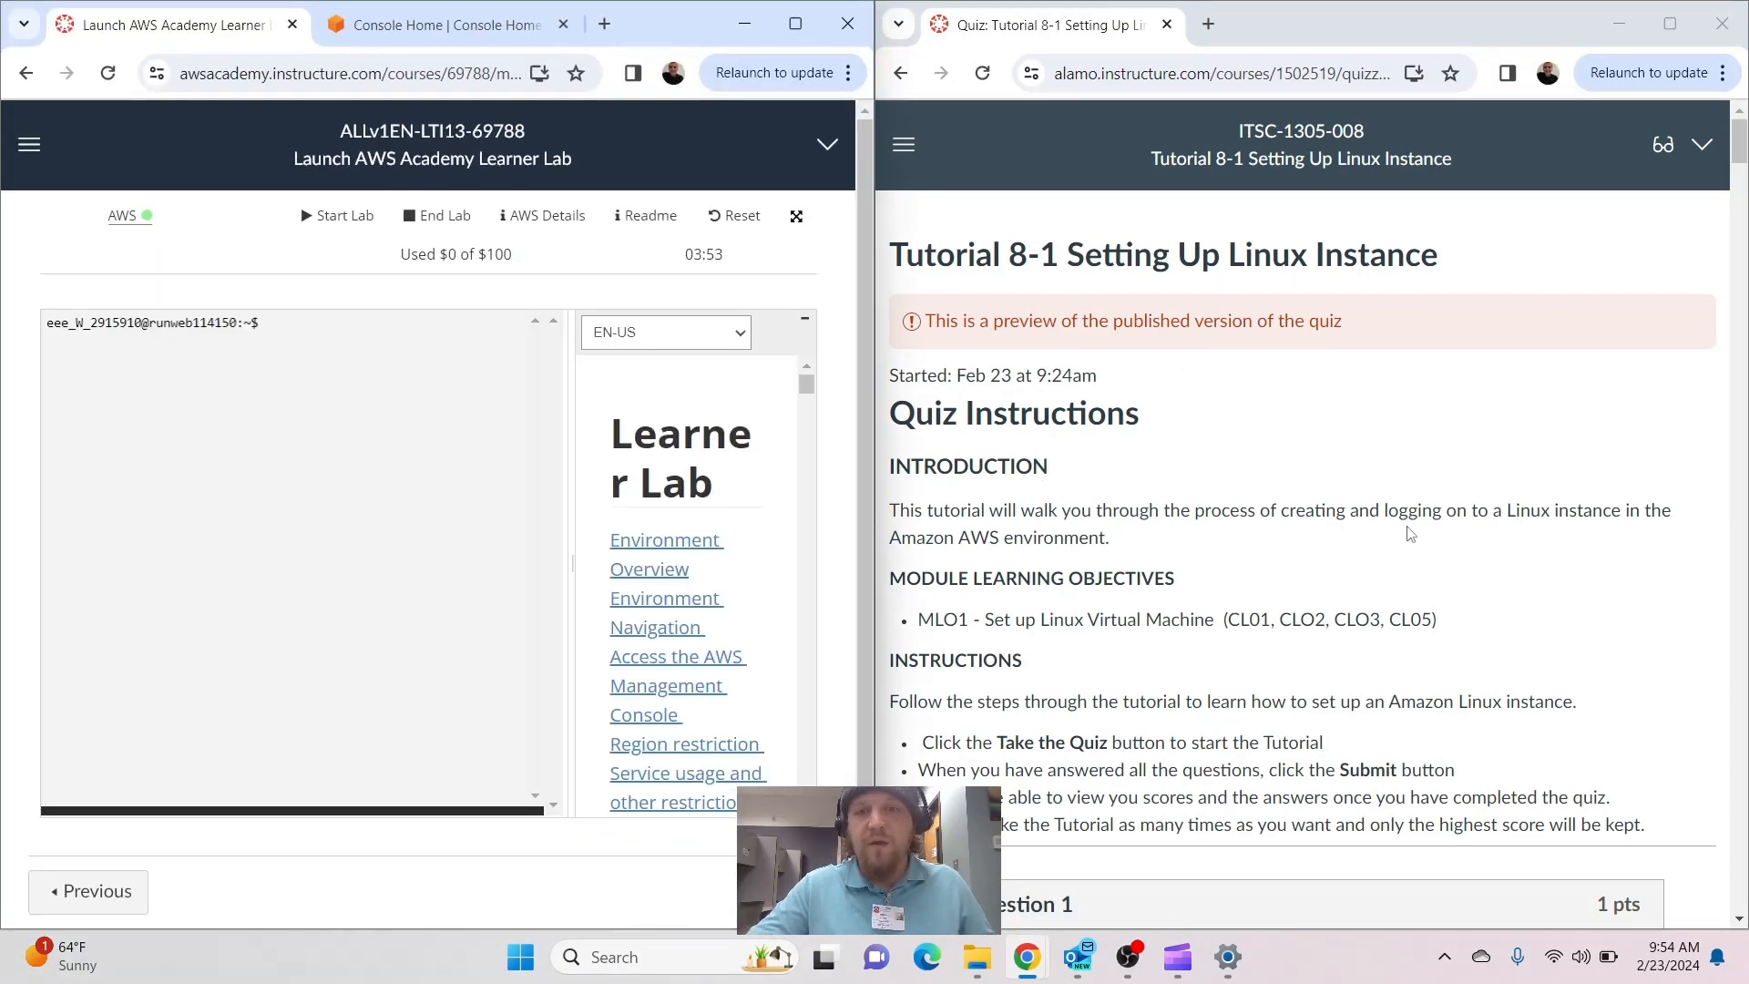
Switch to the AWS Console Home page and open the EC2 service, as described in tutorial question 1
scroll(1146, 601, "down", 7)
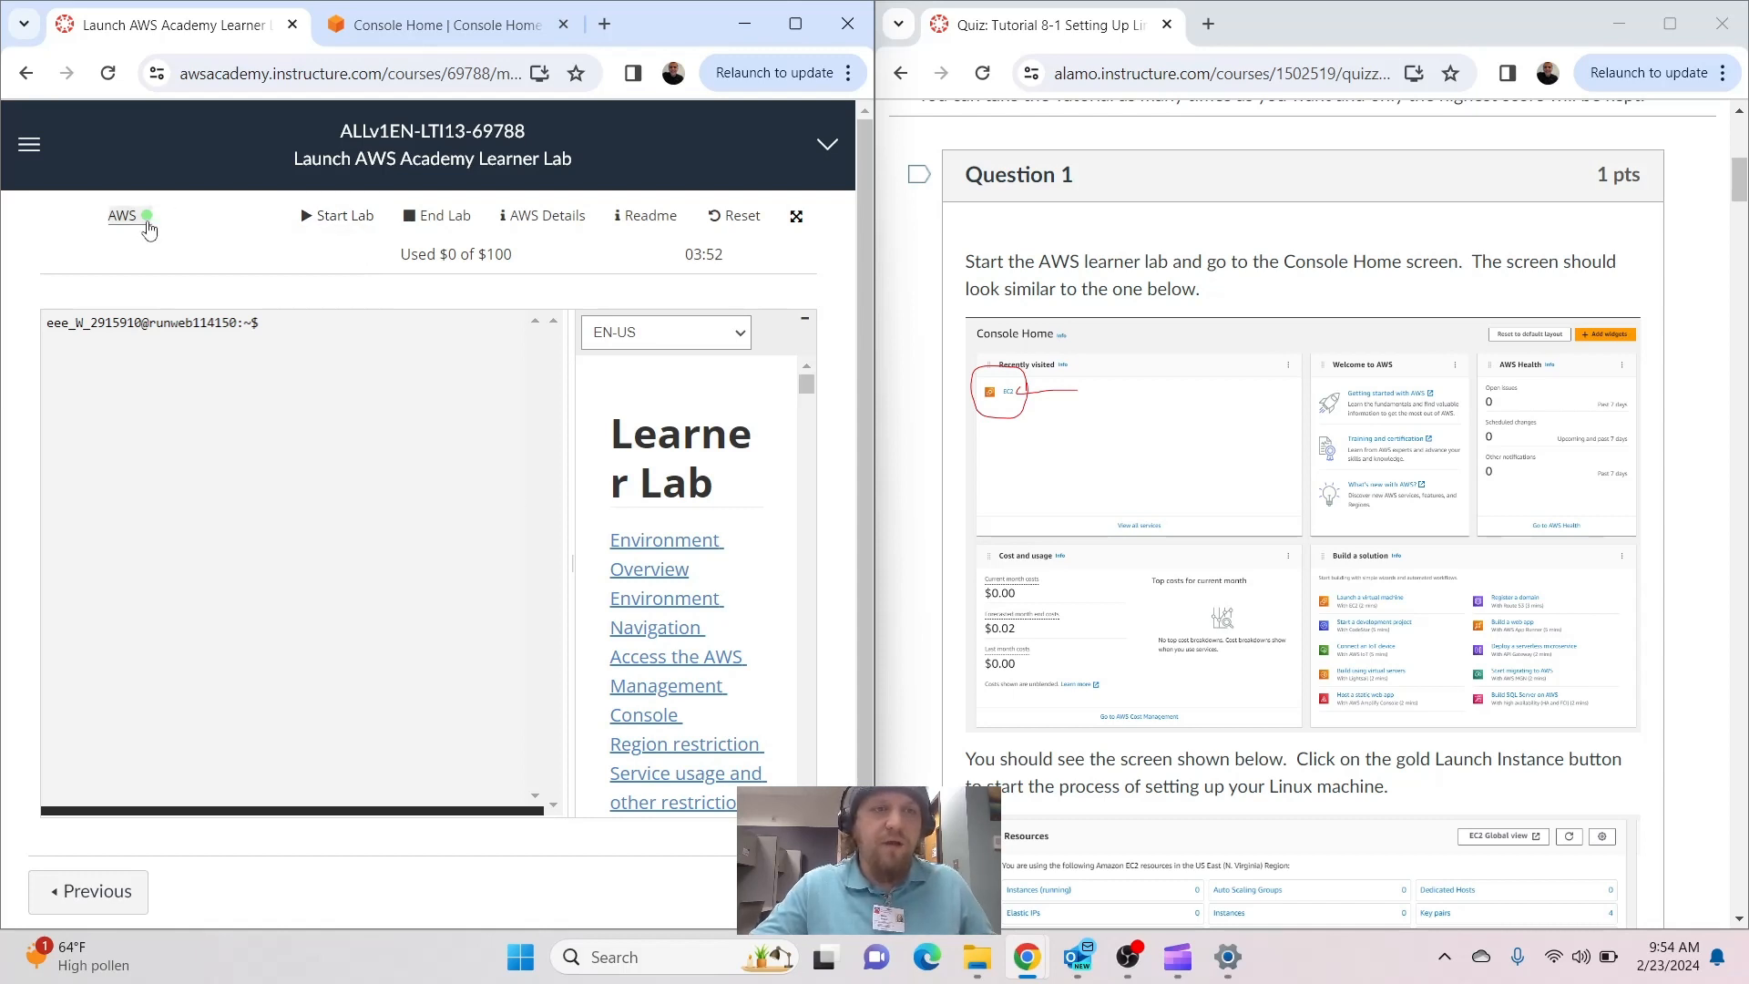
left_click(369, 28)
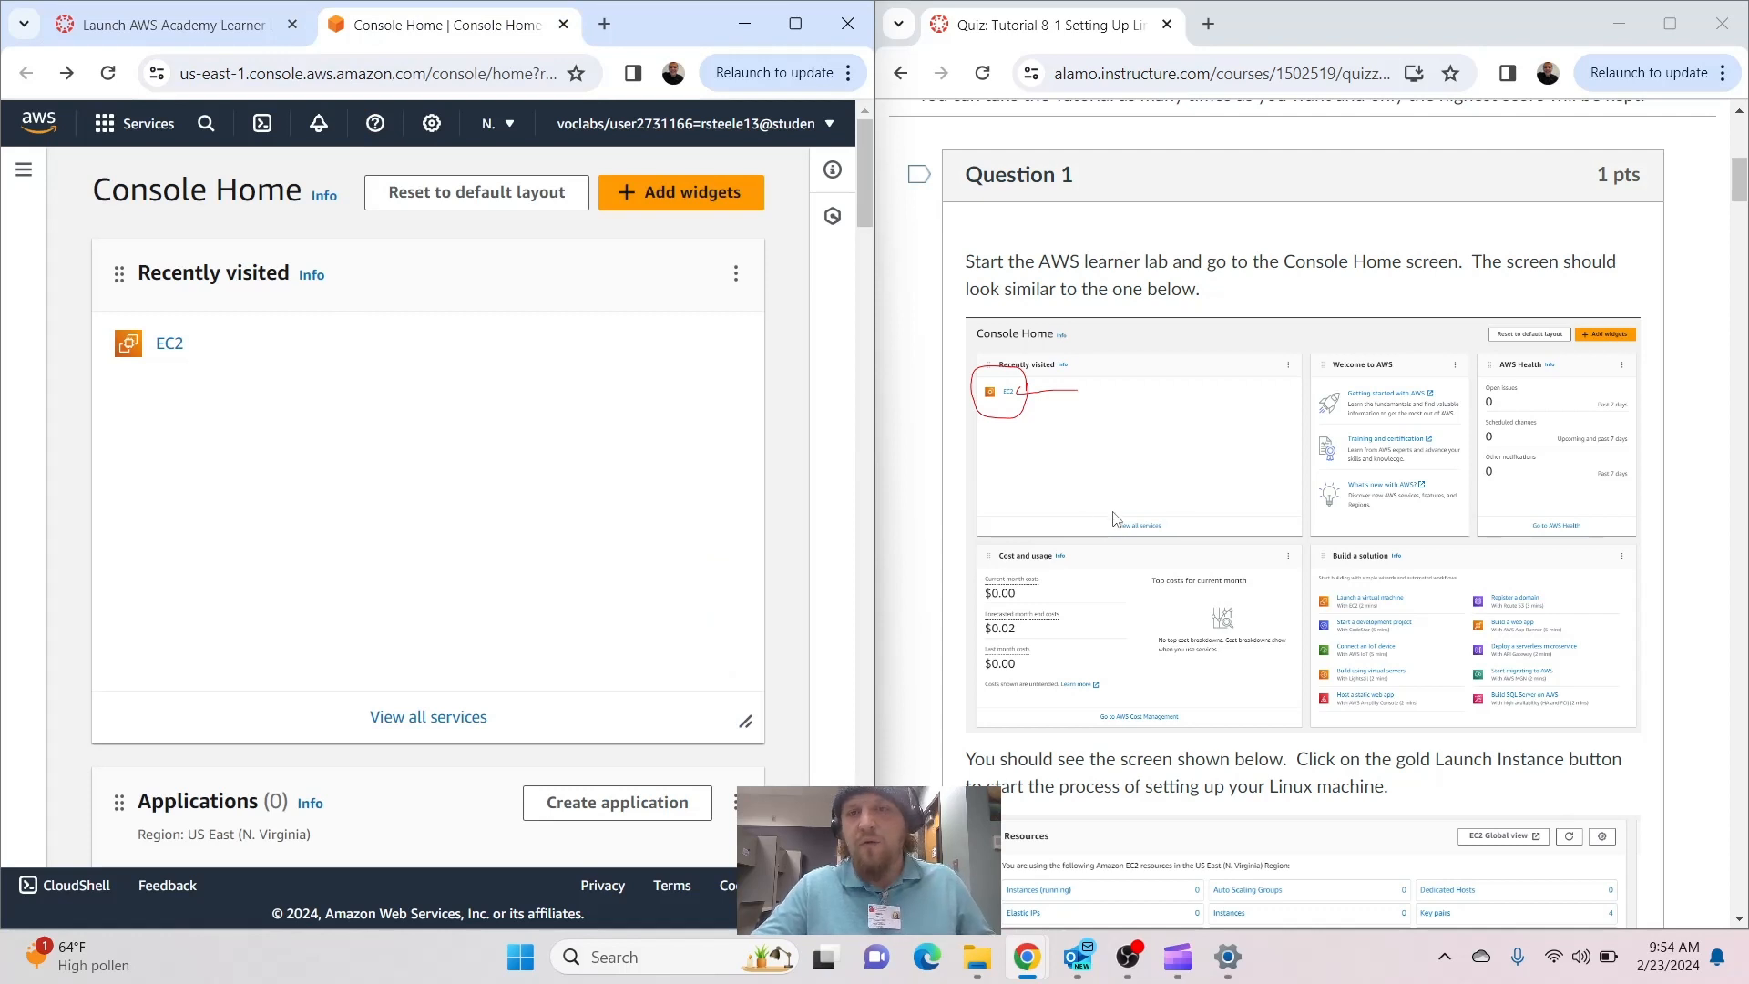
scroll(1094, 444, "down", 1)
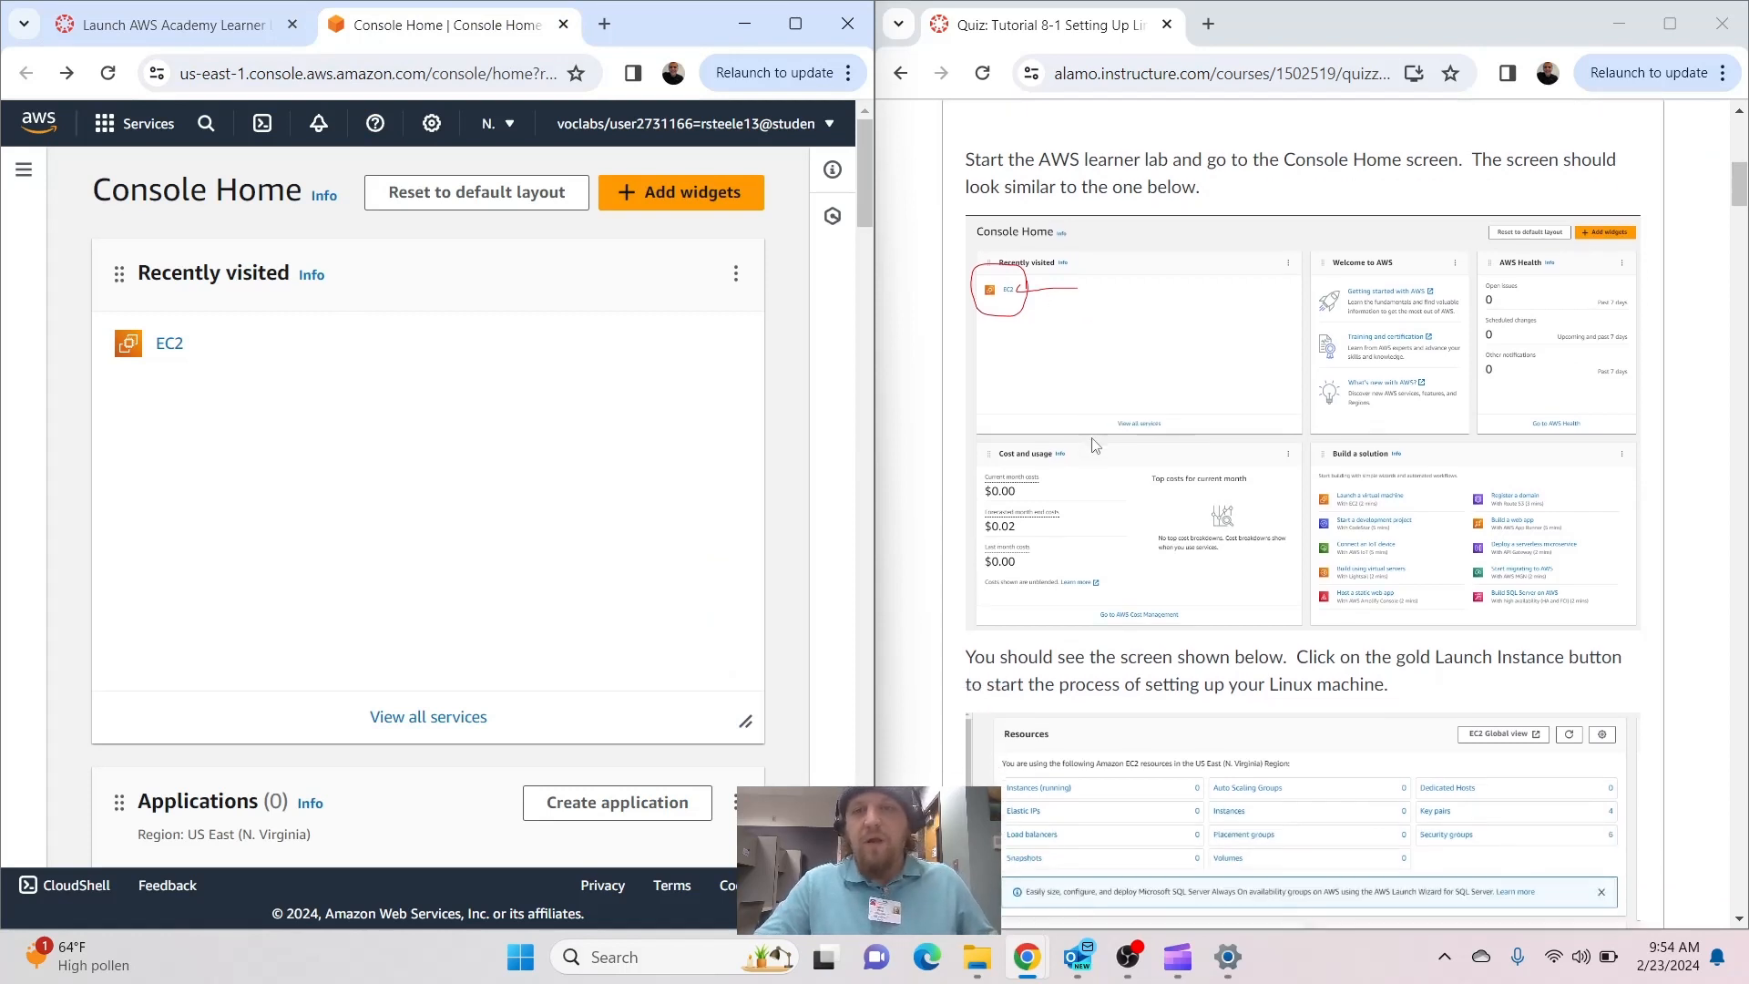
left_click(169, 343)
Start launching a new instance from the EC2 dashboard
scroll(1082, 624, "down", 6)
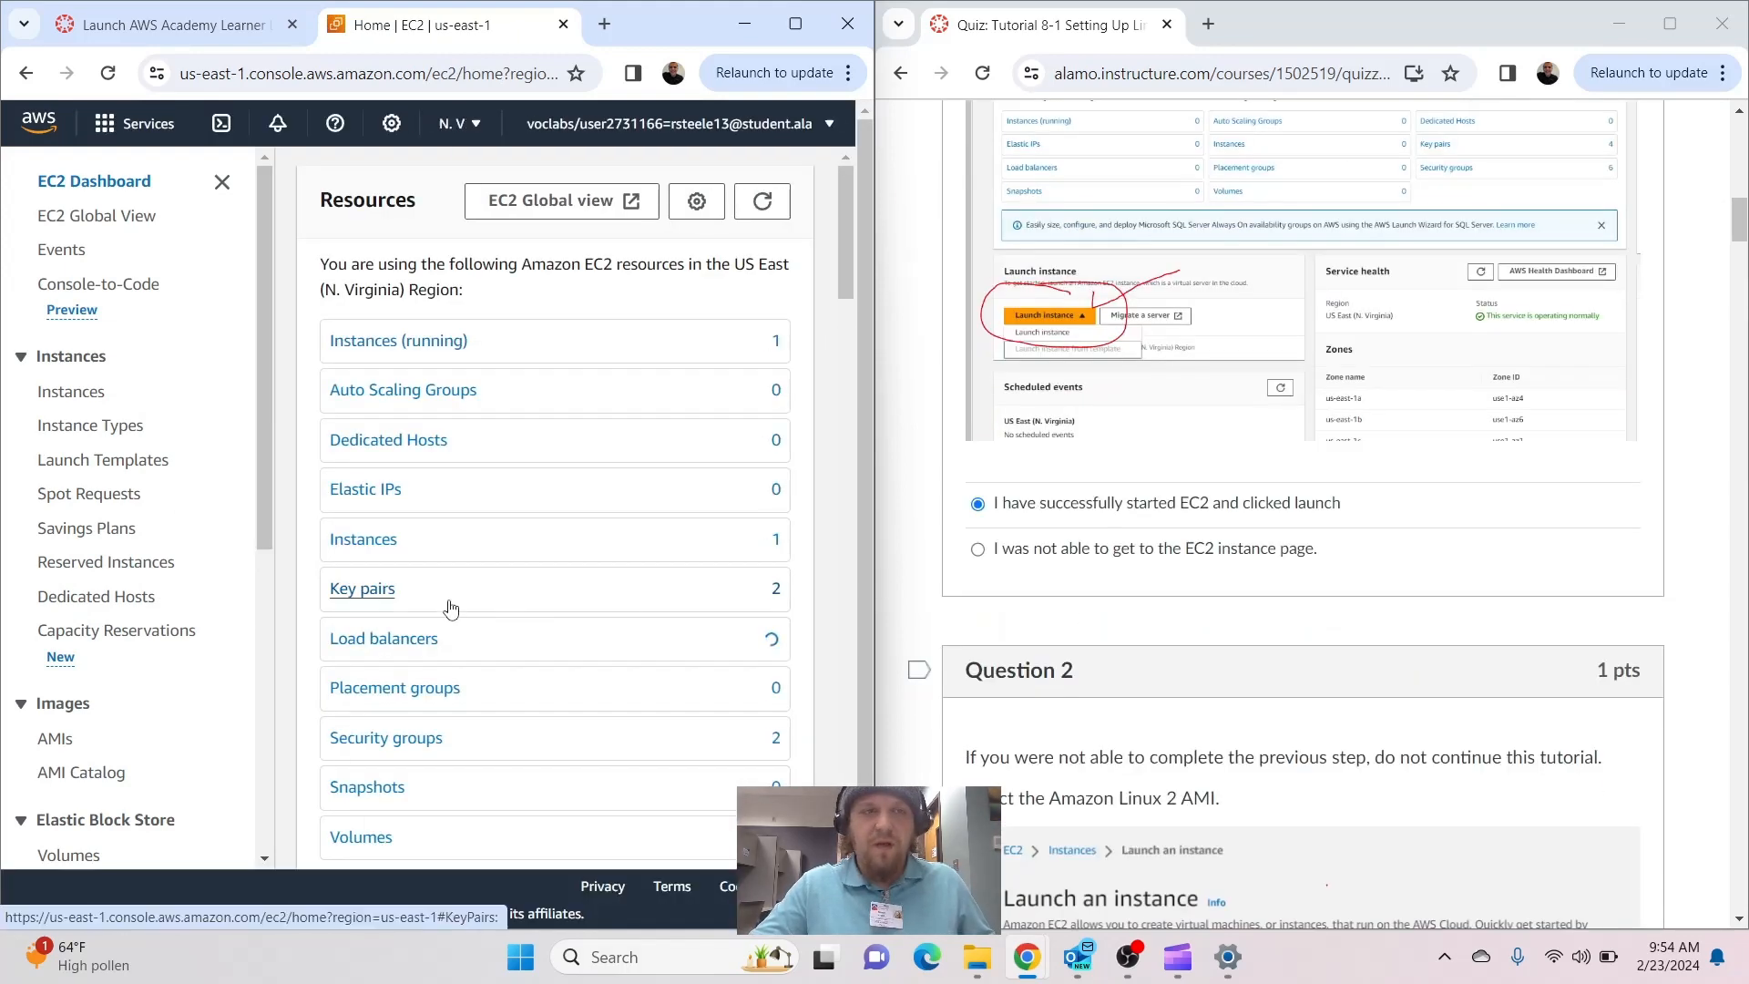
scroll(450, 608, "down", 9)
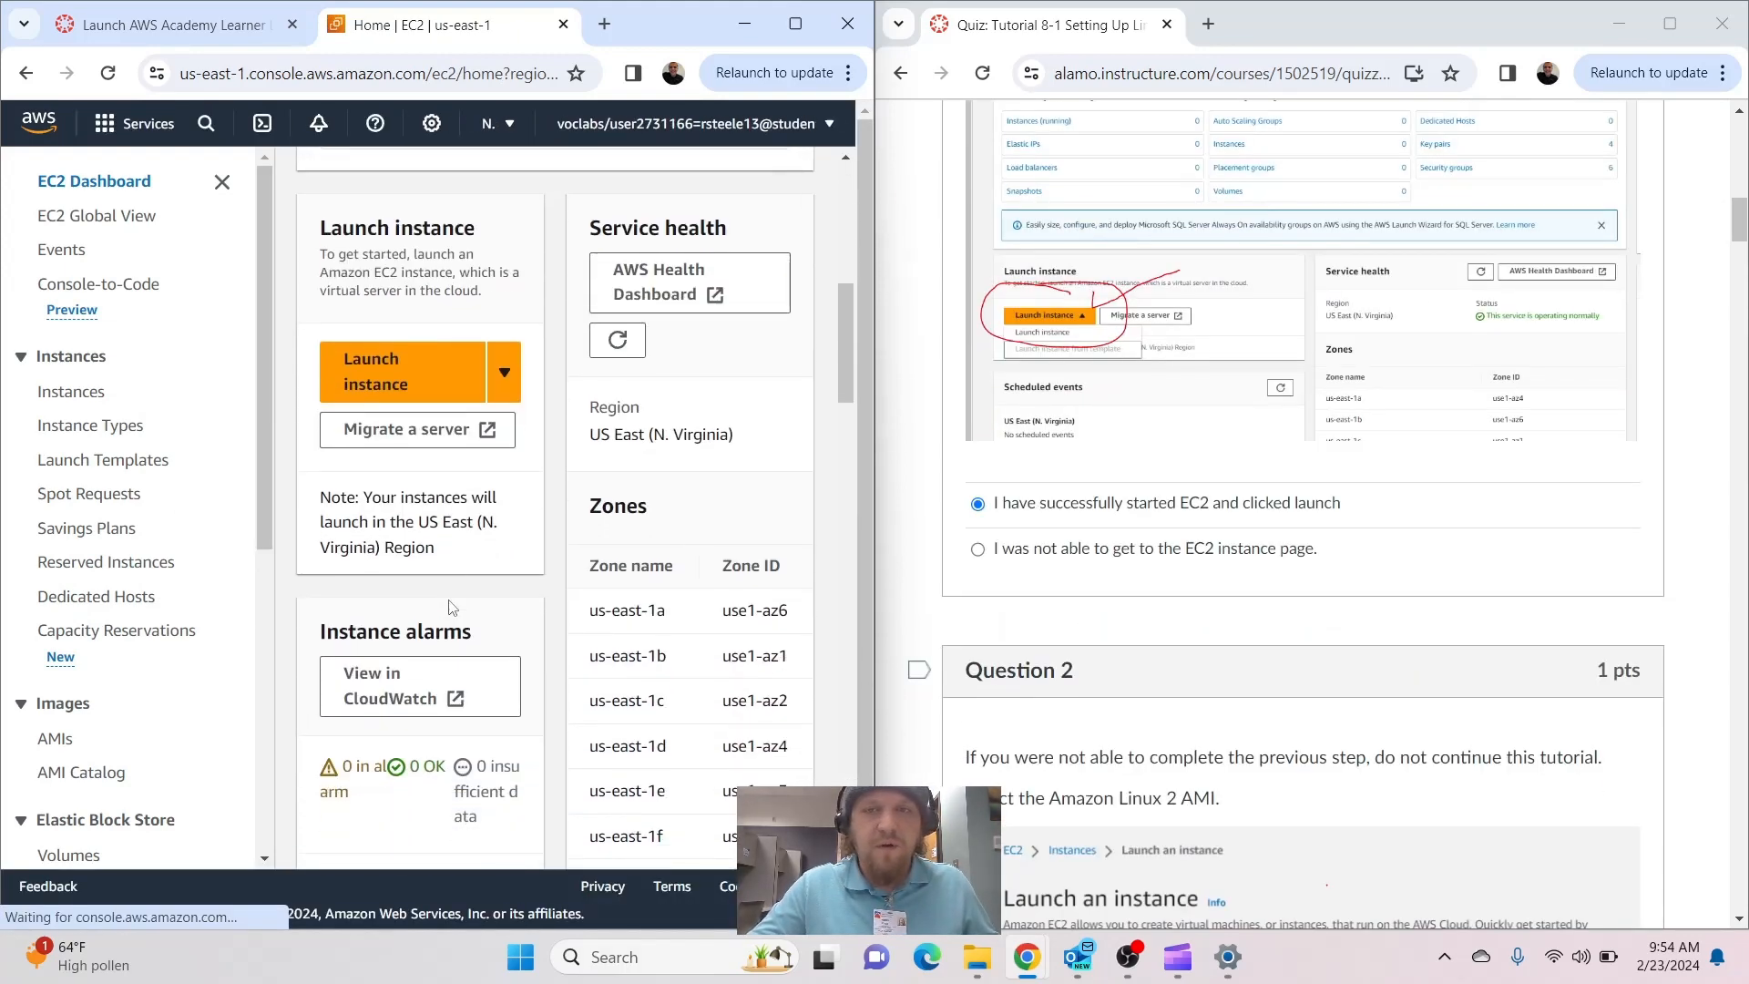
left_click(432, 365)
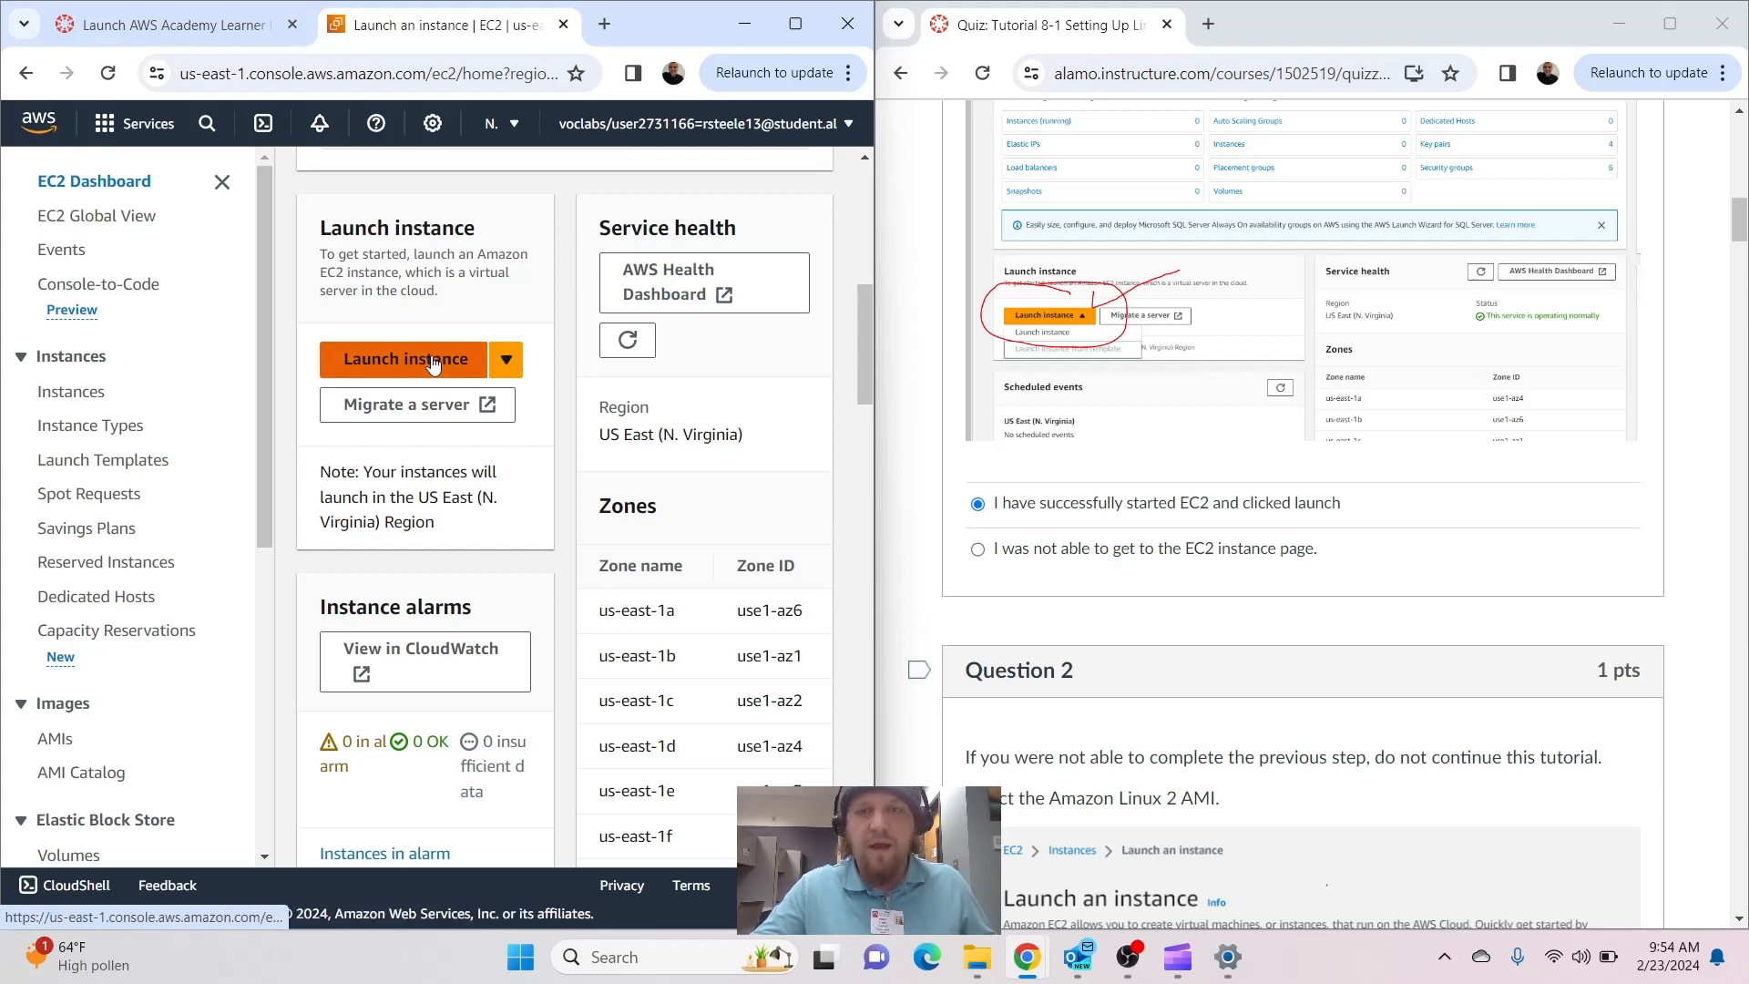
Name the new instance with the owner's first name followed by "Linux"
scroll(1108, 728, "down", 3)
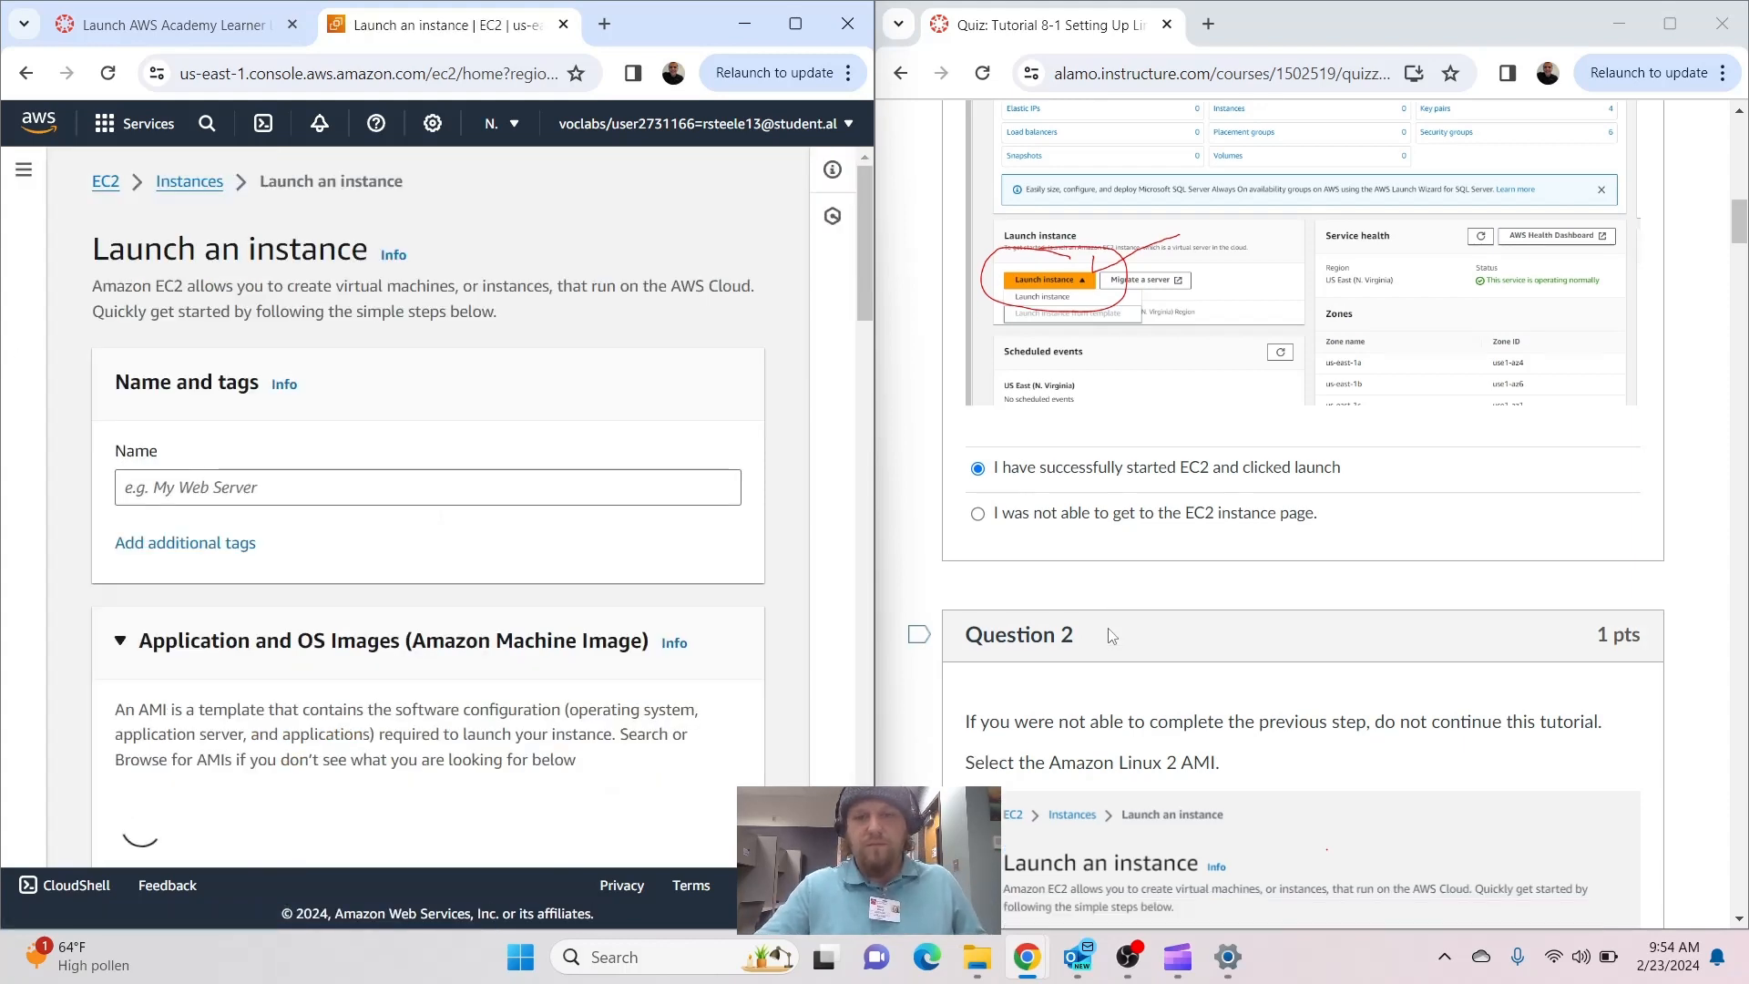
scroll(1108, 635, "down", 2)
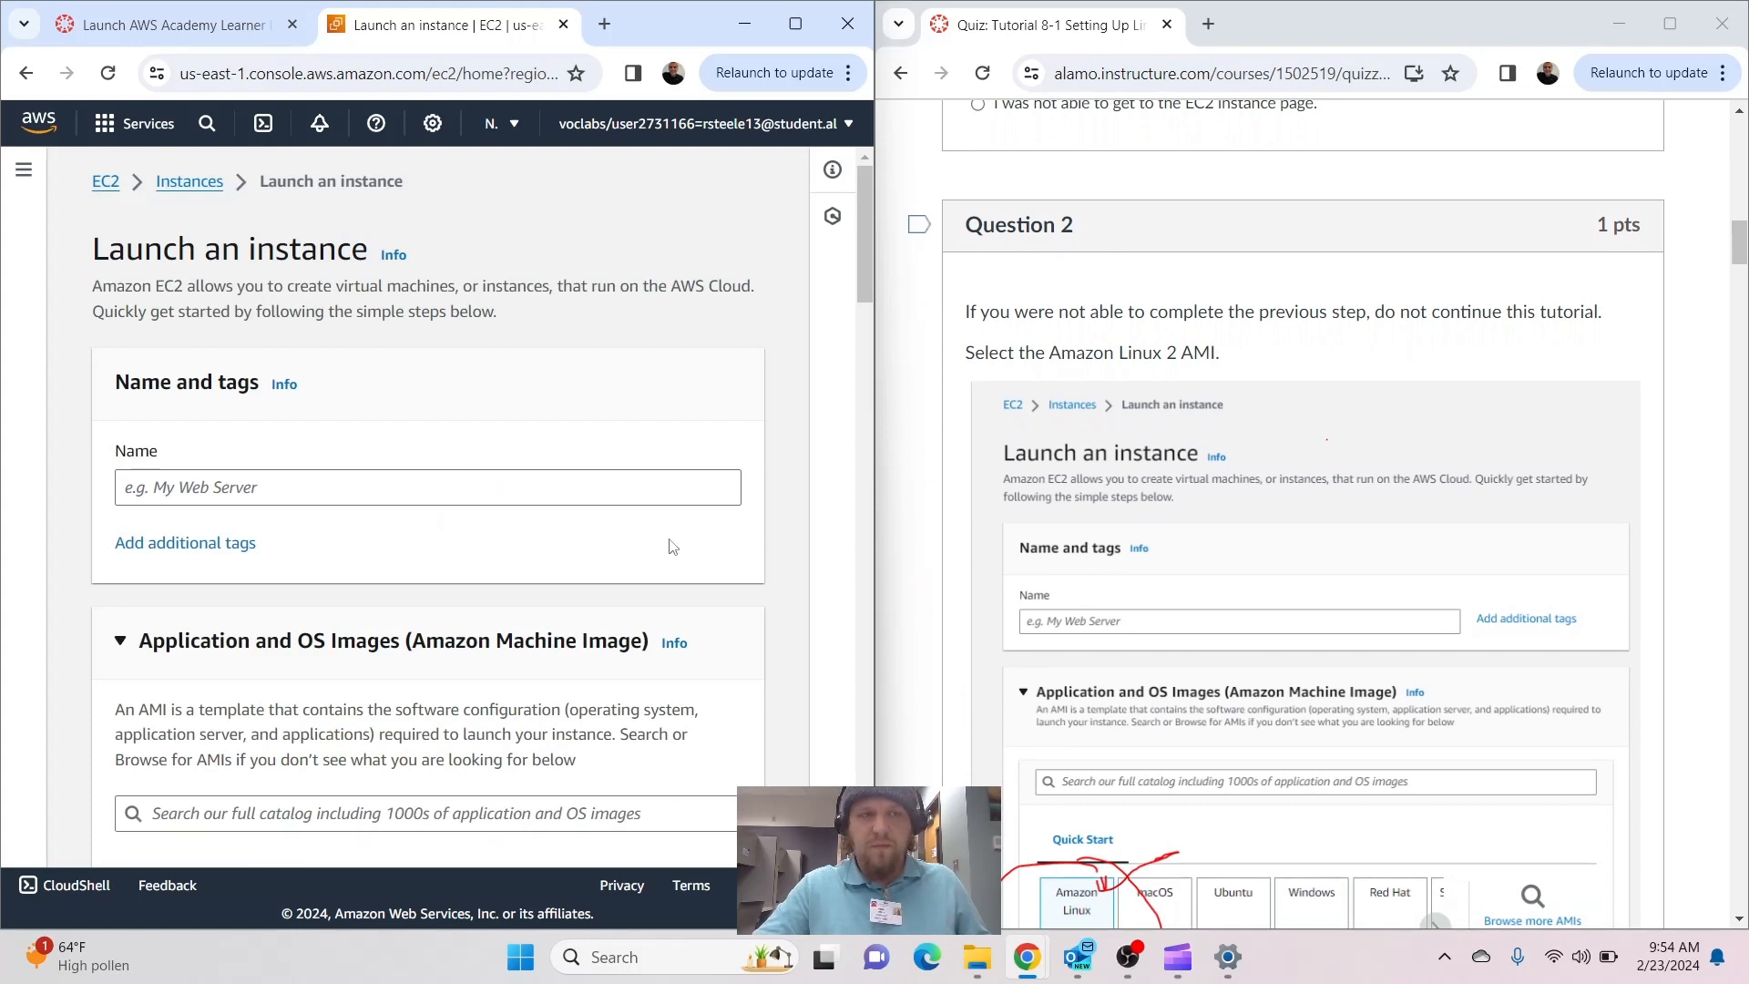
left_click(259, 493)
type("Robert Linux")
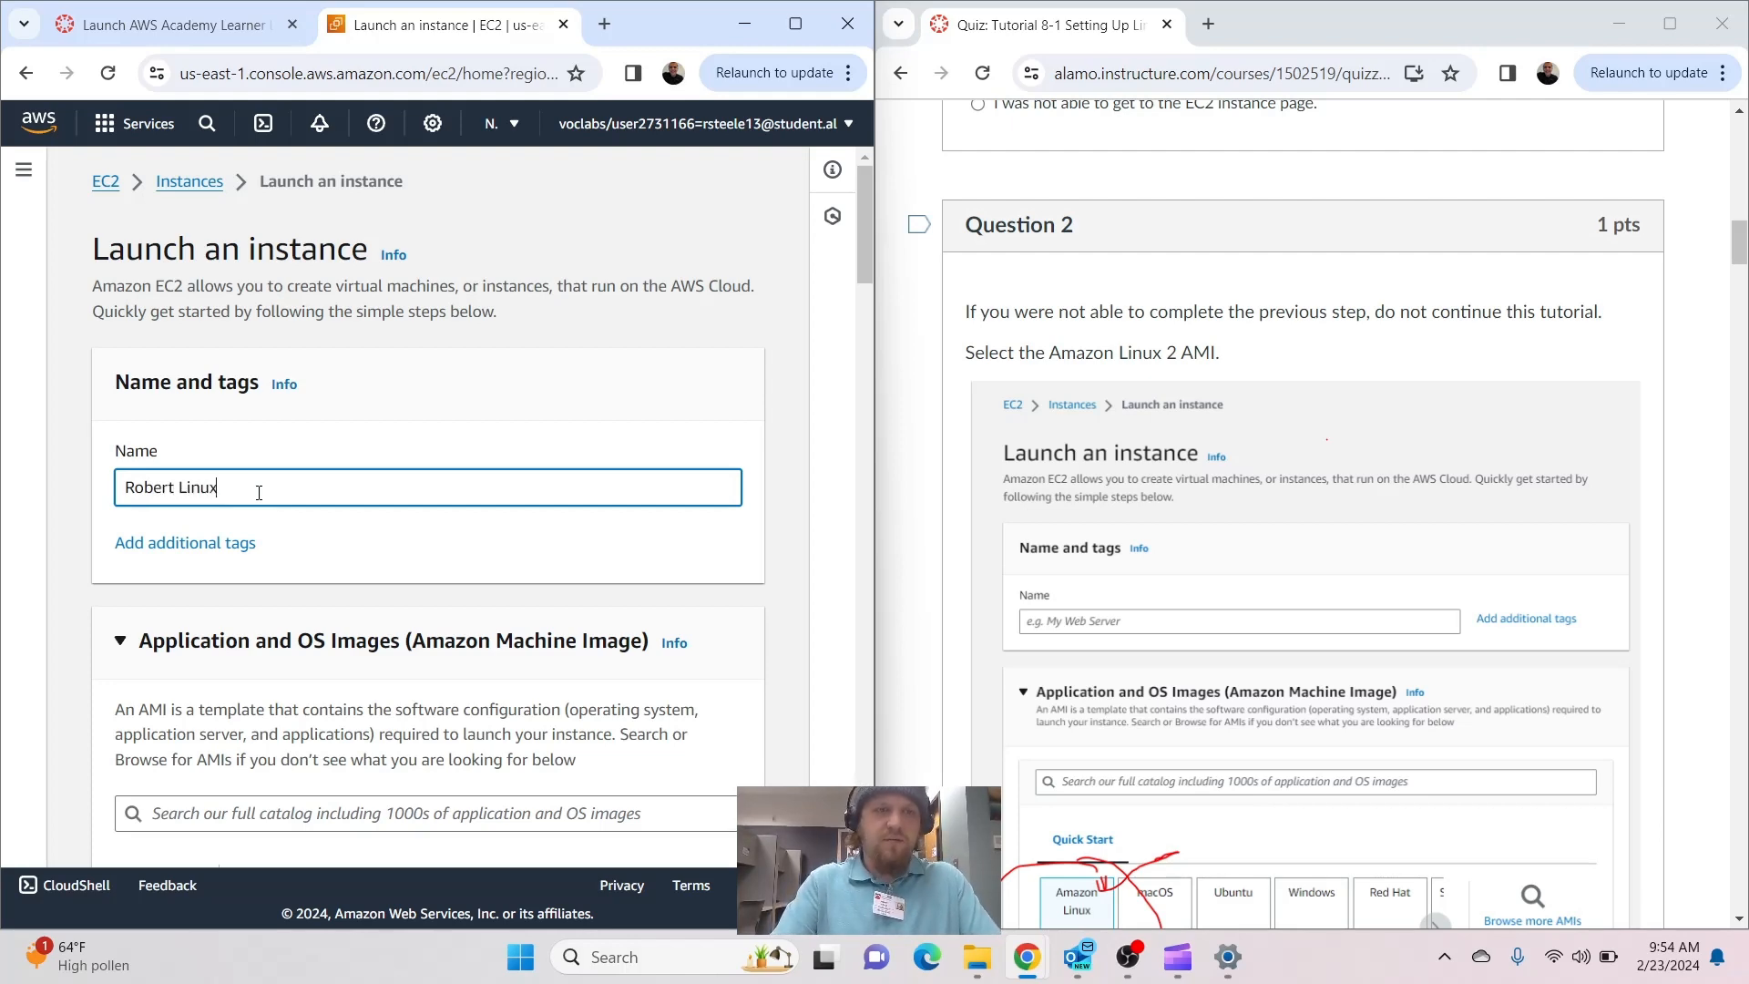
Set the instance's machine image to Amazon Linux 2 AMI (HVM) - Kernel 5.10, SSD Volume Type
scroll(252, 626, "down", 6)
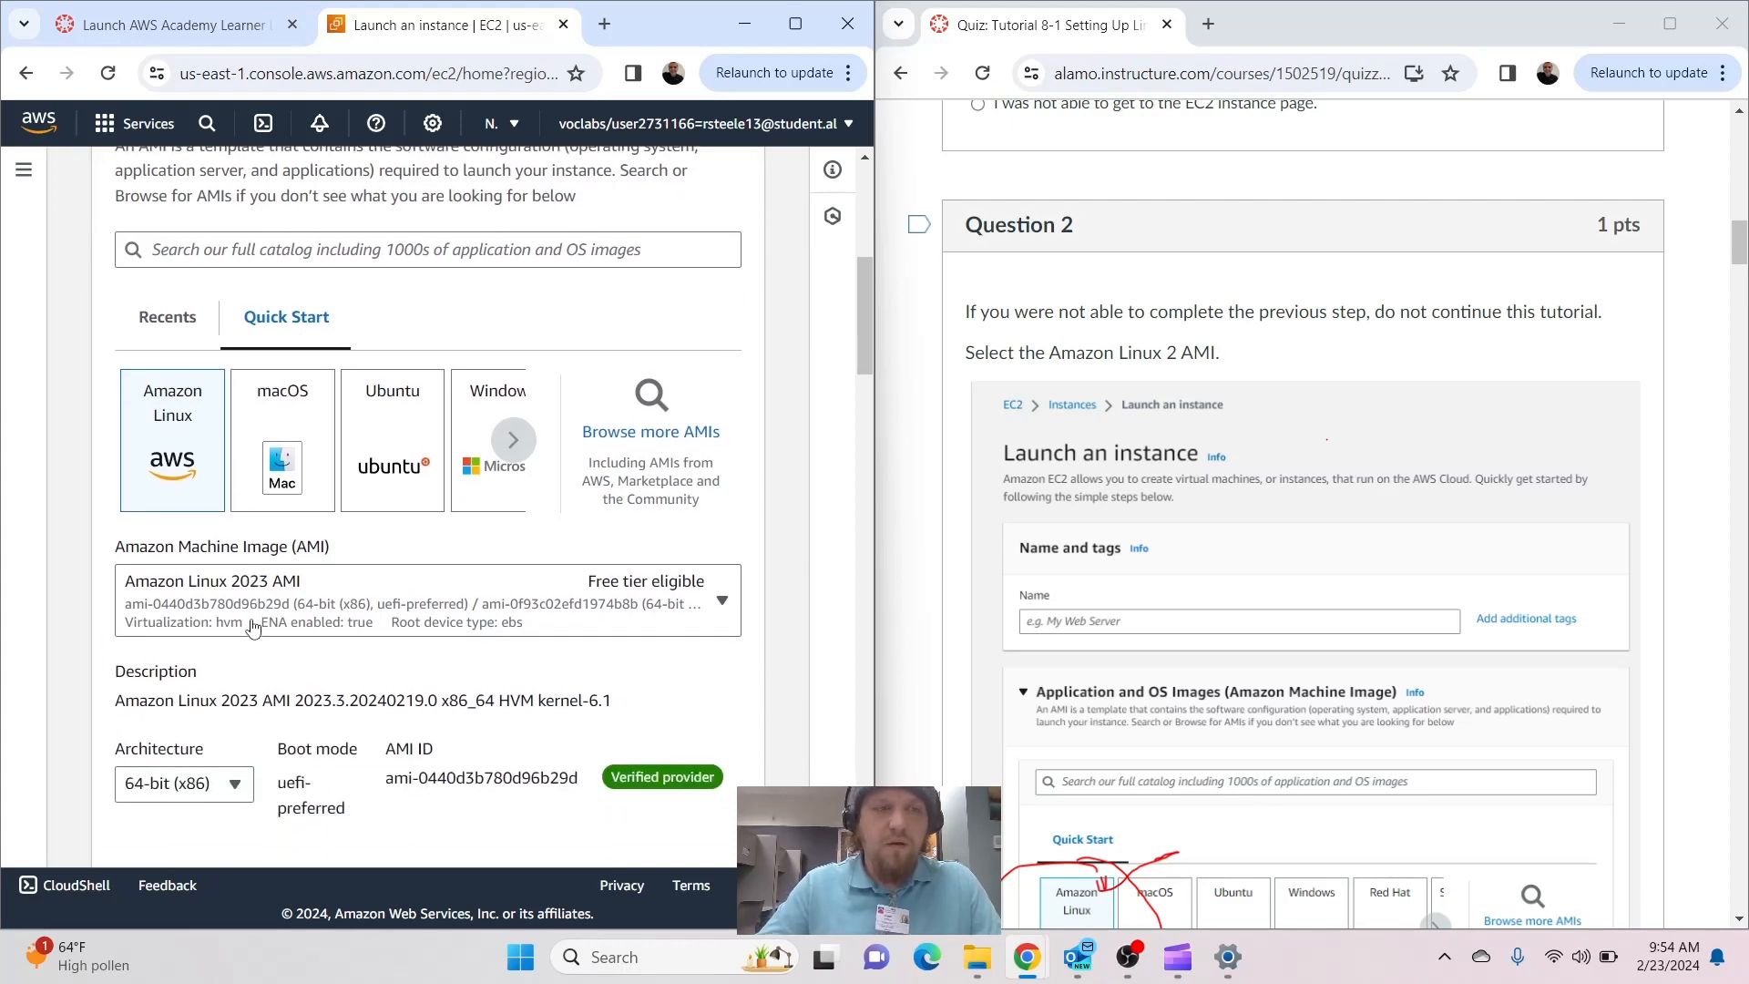
scroll(1129, 535, "down", 4)
scroll(1129, 536, "down", 1)
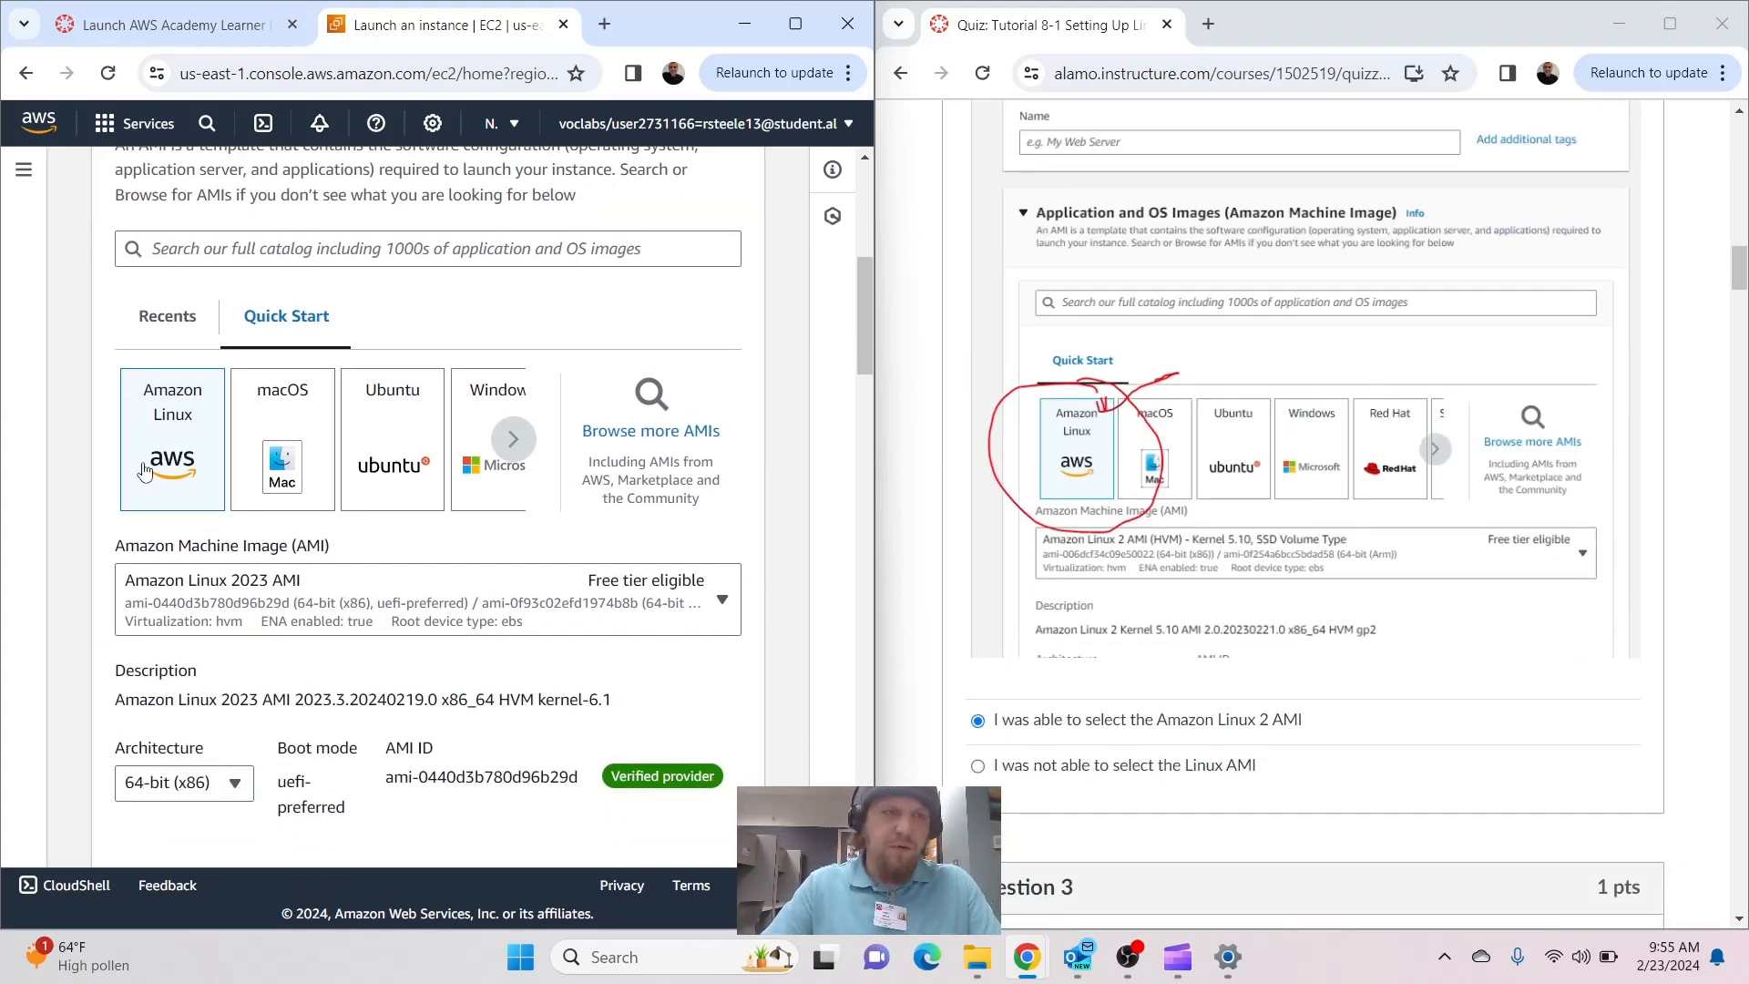
scroll(1355, 630, "down", 2)
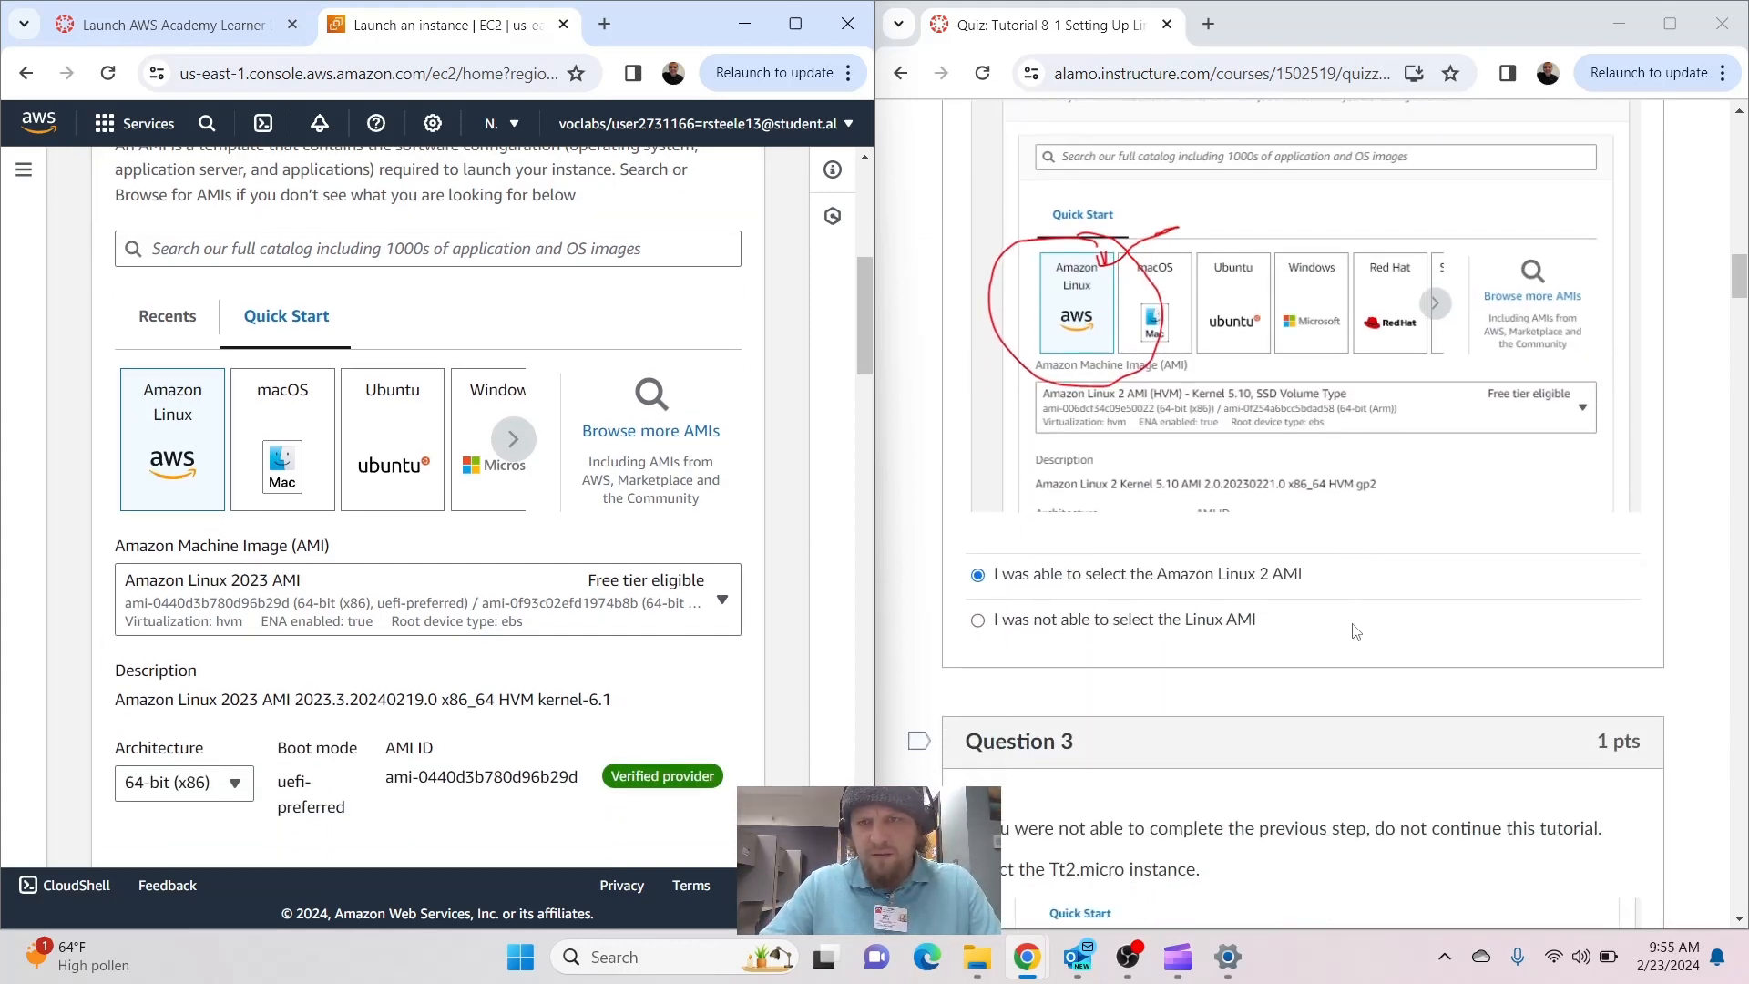
left_click(464, 630)
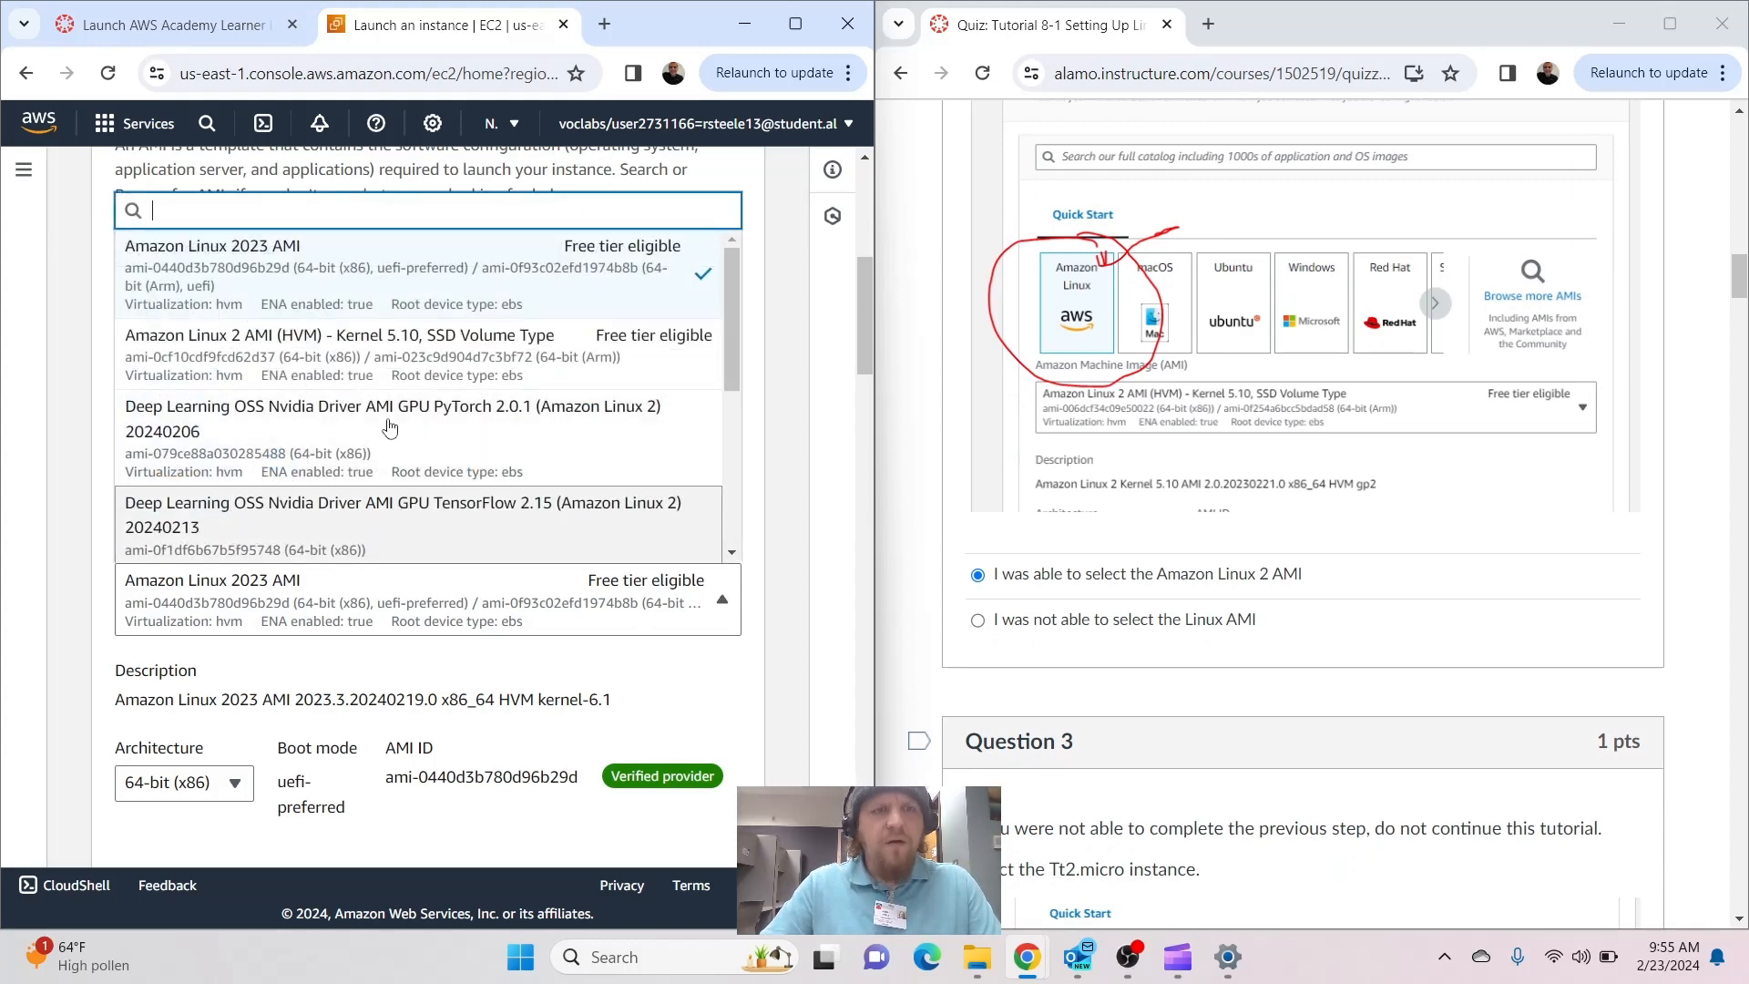
left_click(408, 373)
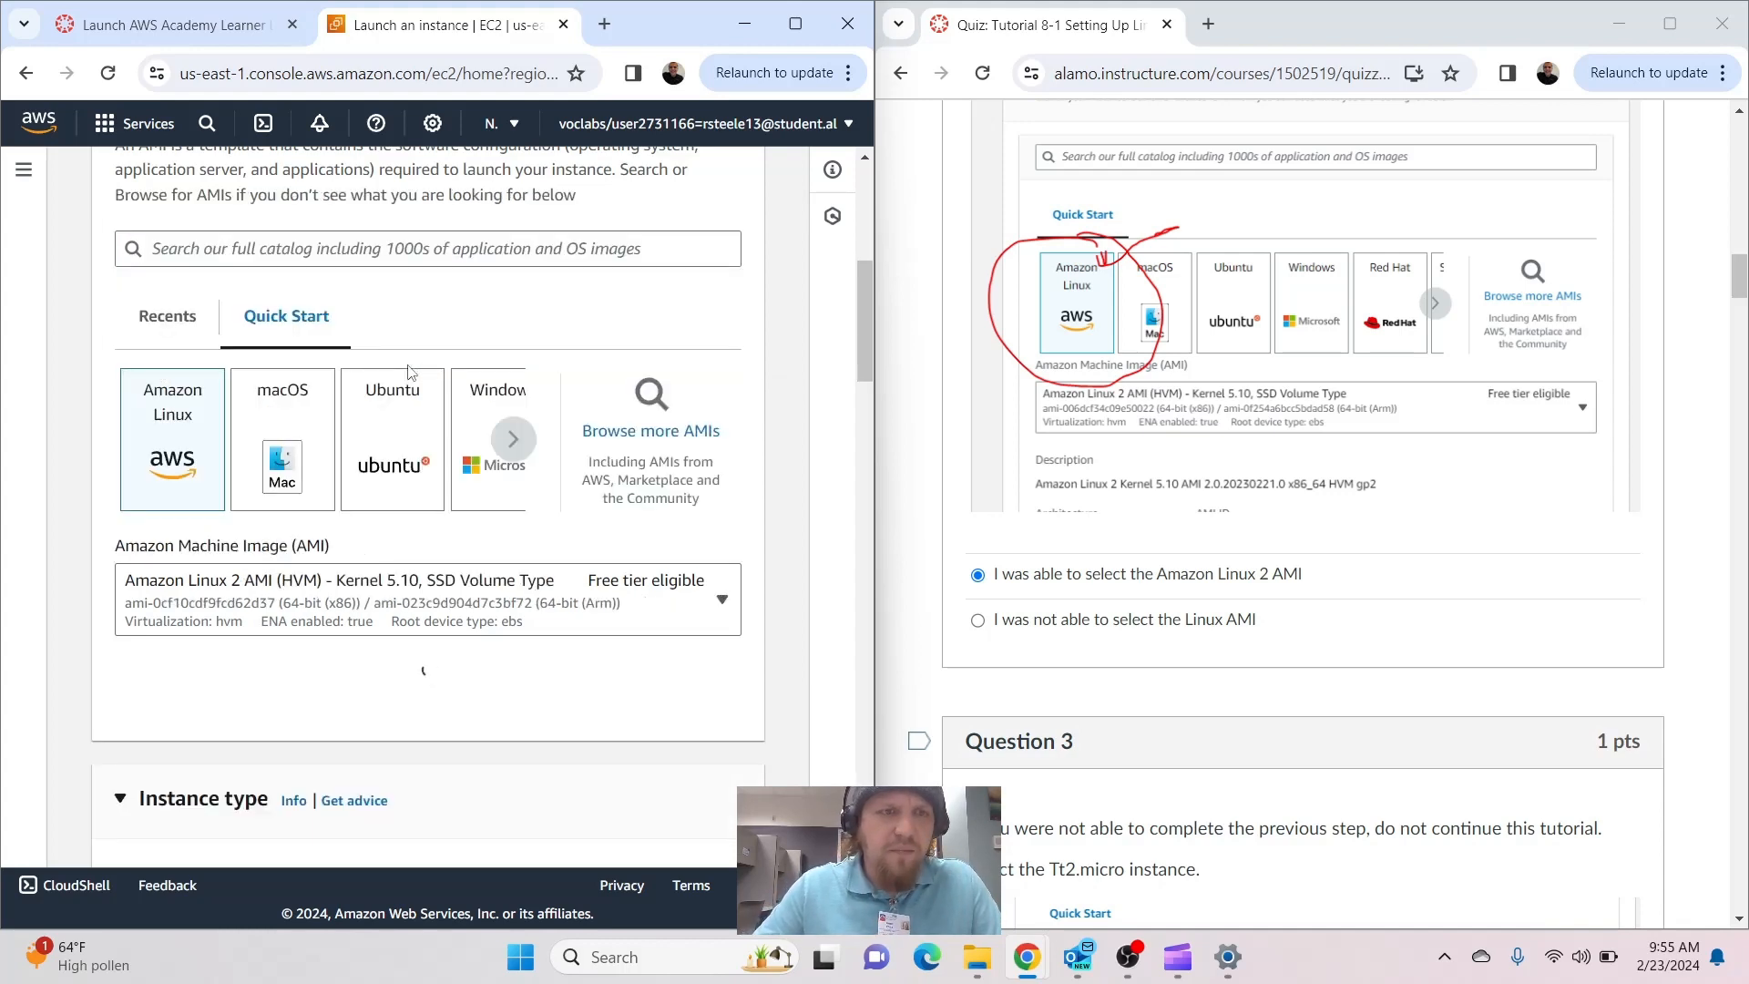
Check the instance type setting against the tutorial's t2.micro instruction and read the key pair instructions of question 4
scroll(575, 567, "down", 3)
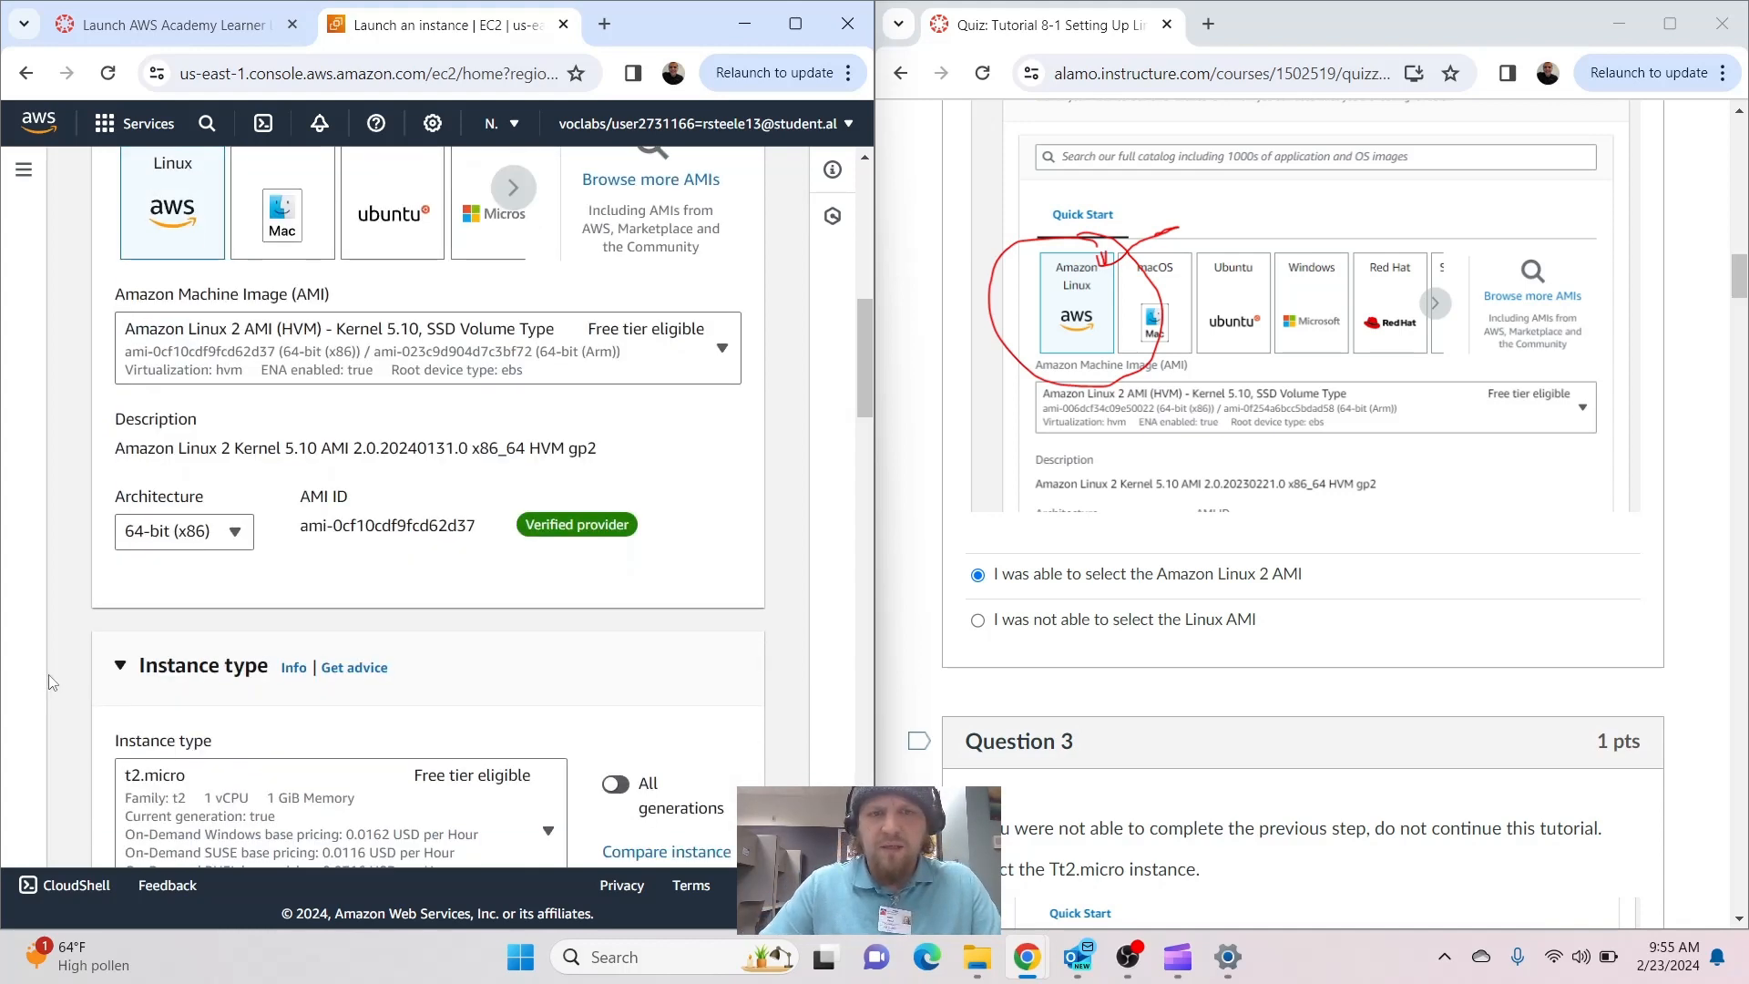
scroll(1104, 622, "down", 7)
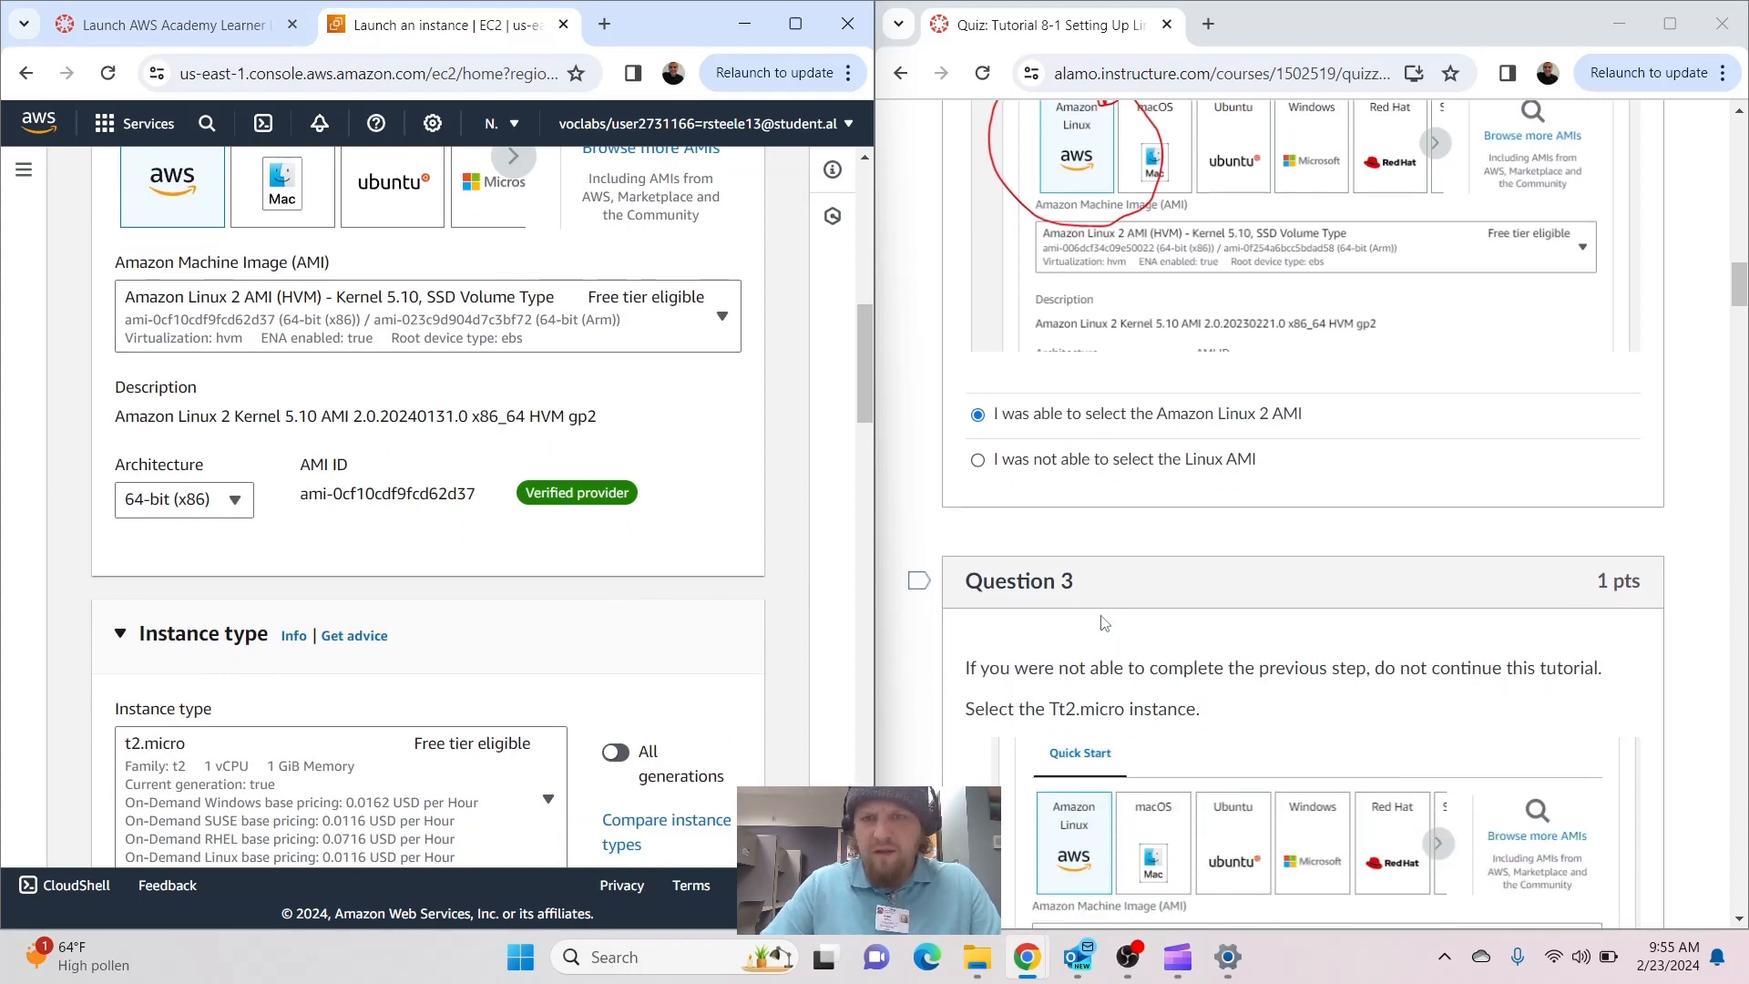
scroll(619, 654, "down", 4)
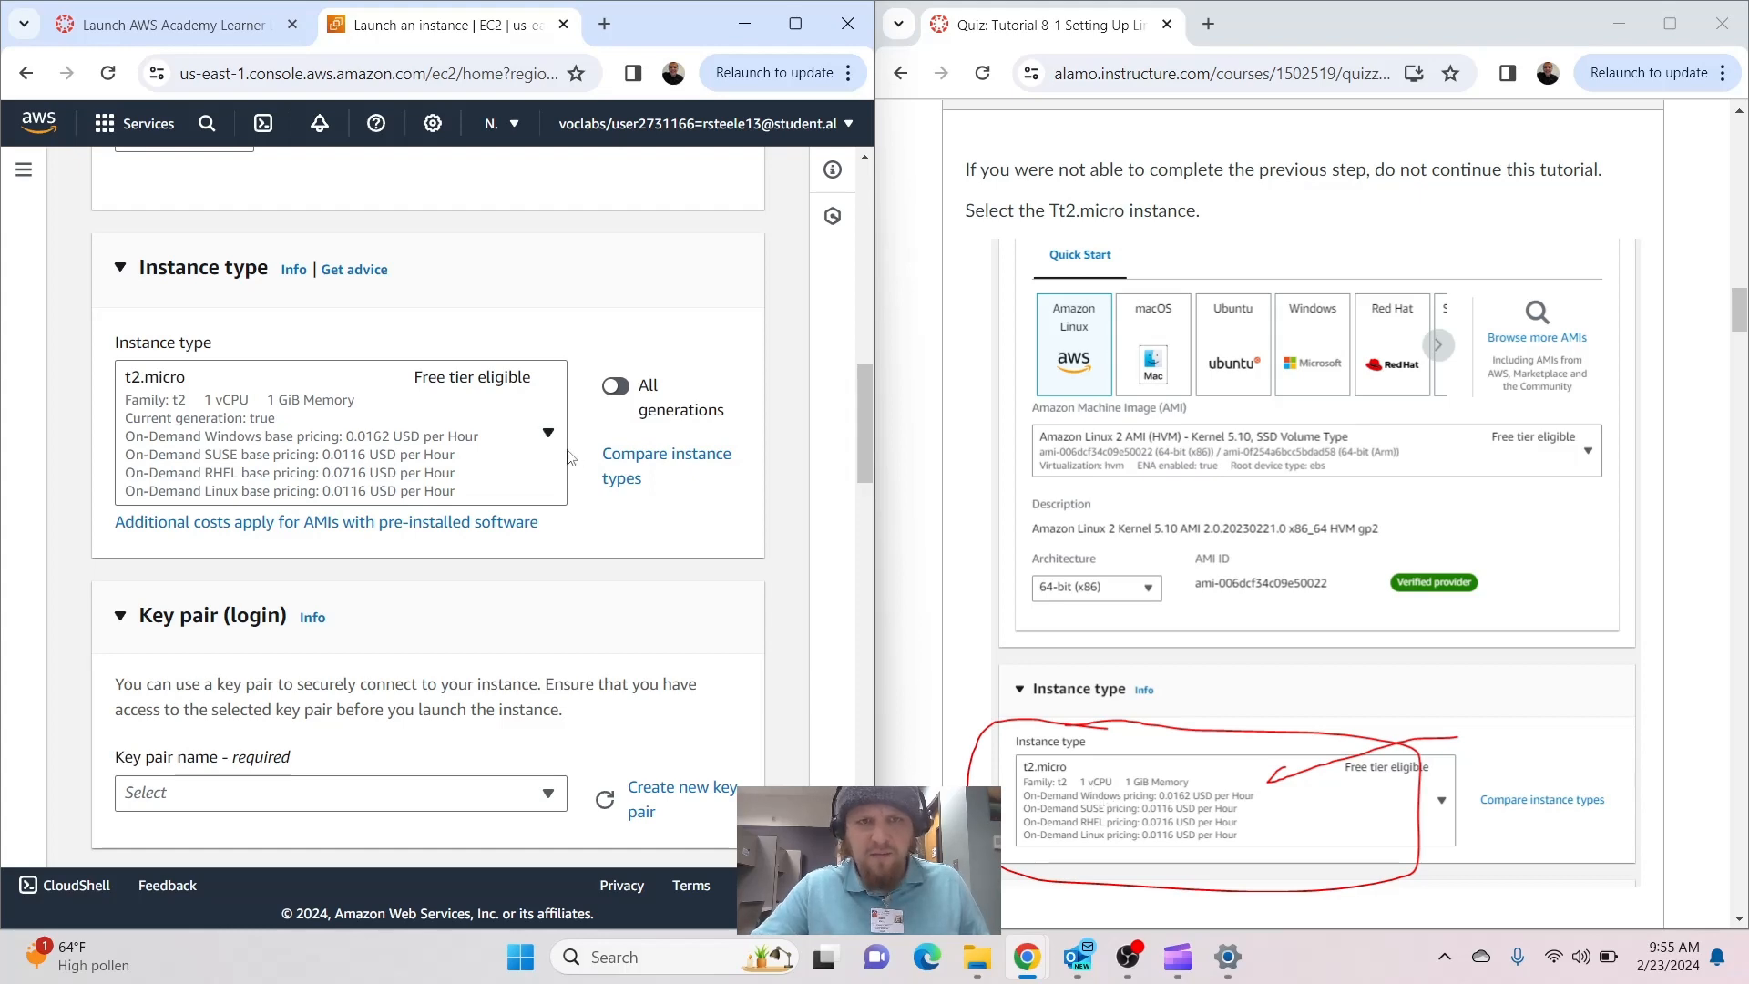
scroll(988, 712, "down", 10)
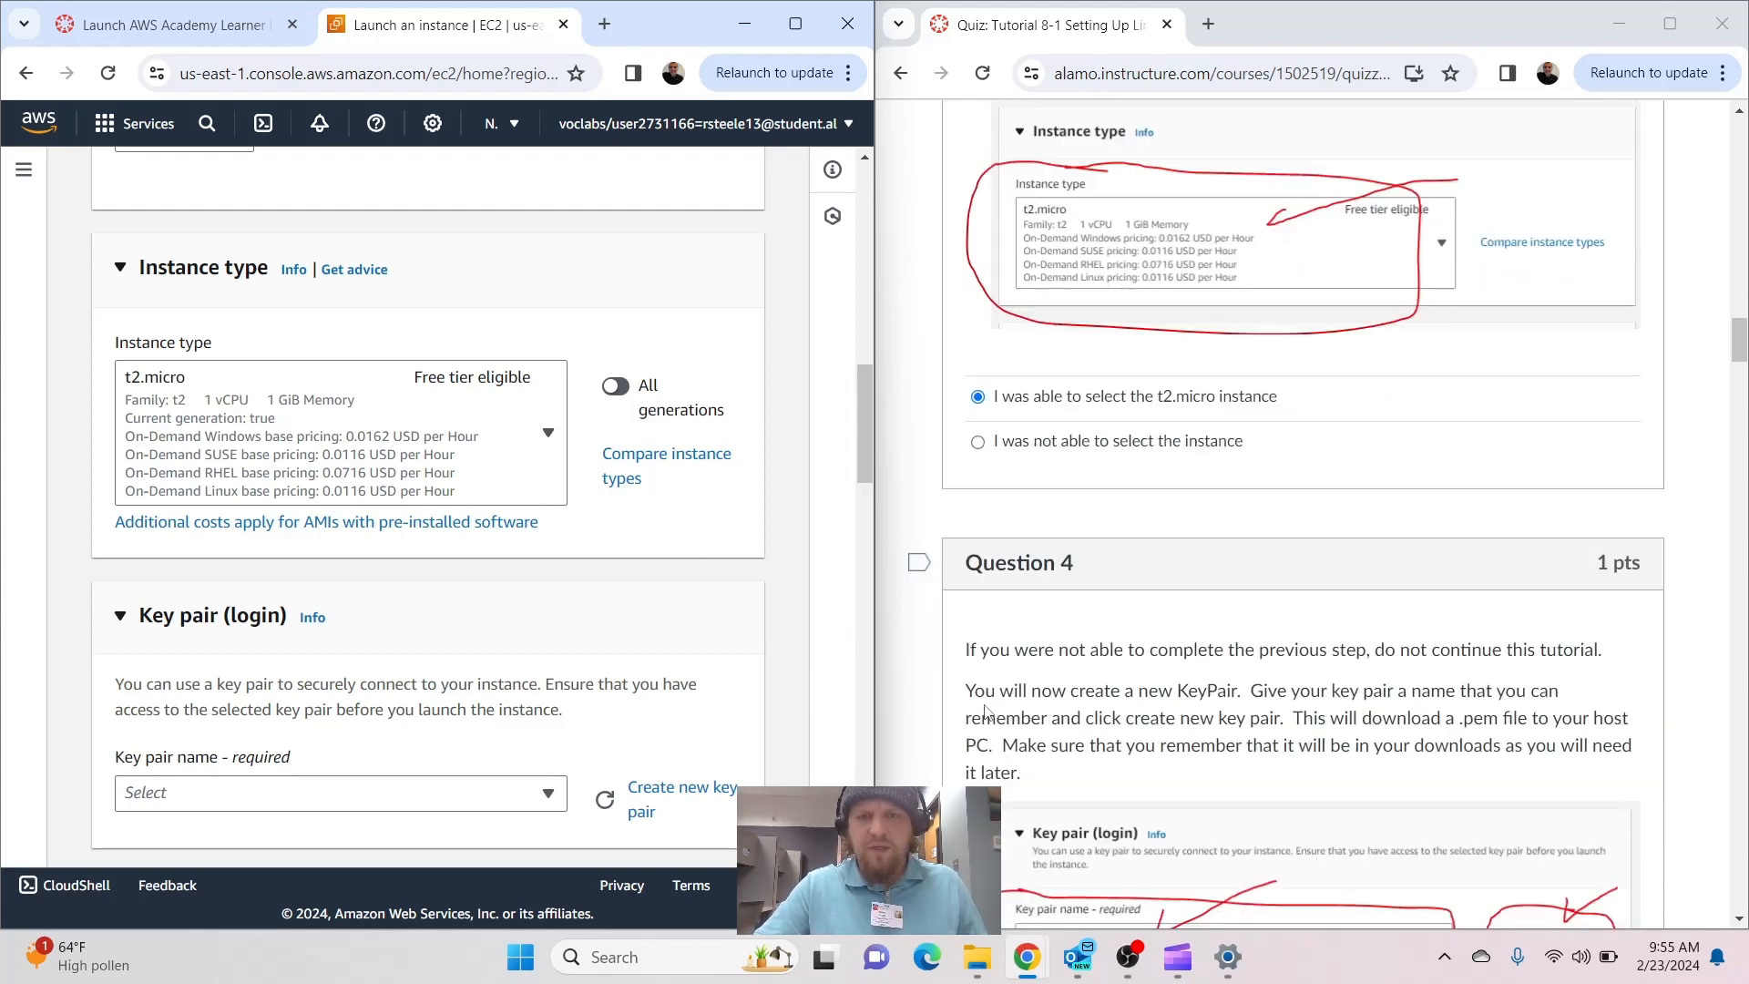
scroll(476, 550, "down", 3)
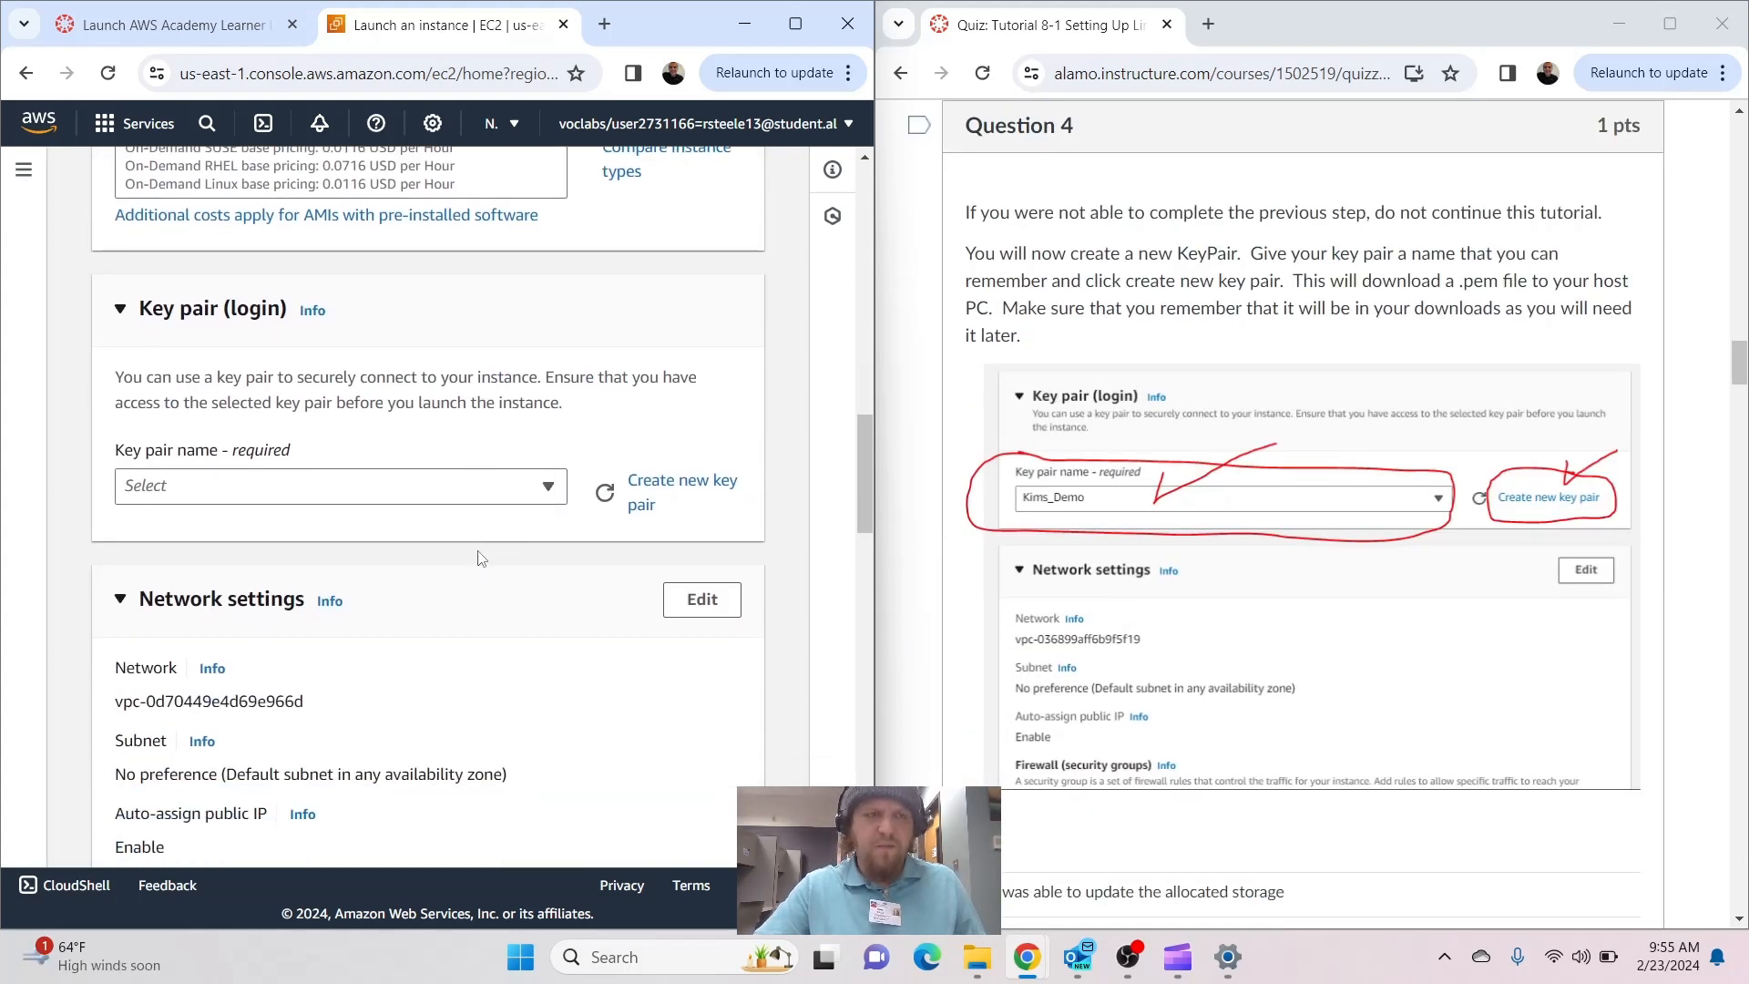
left_click(156, 486)
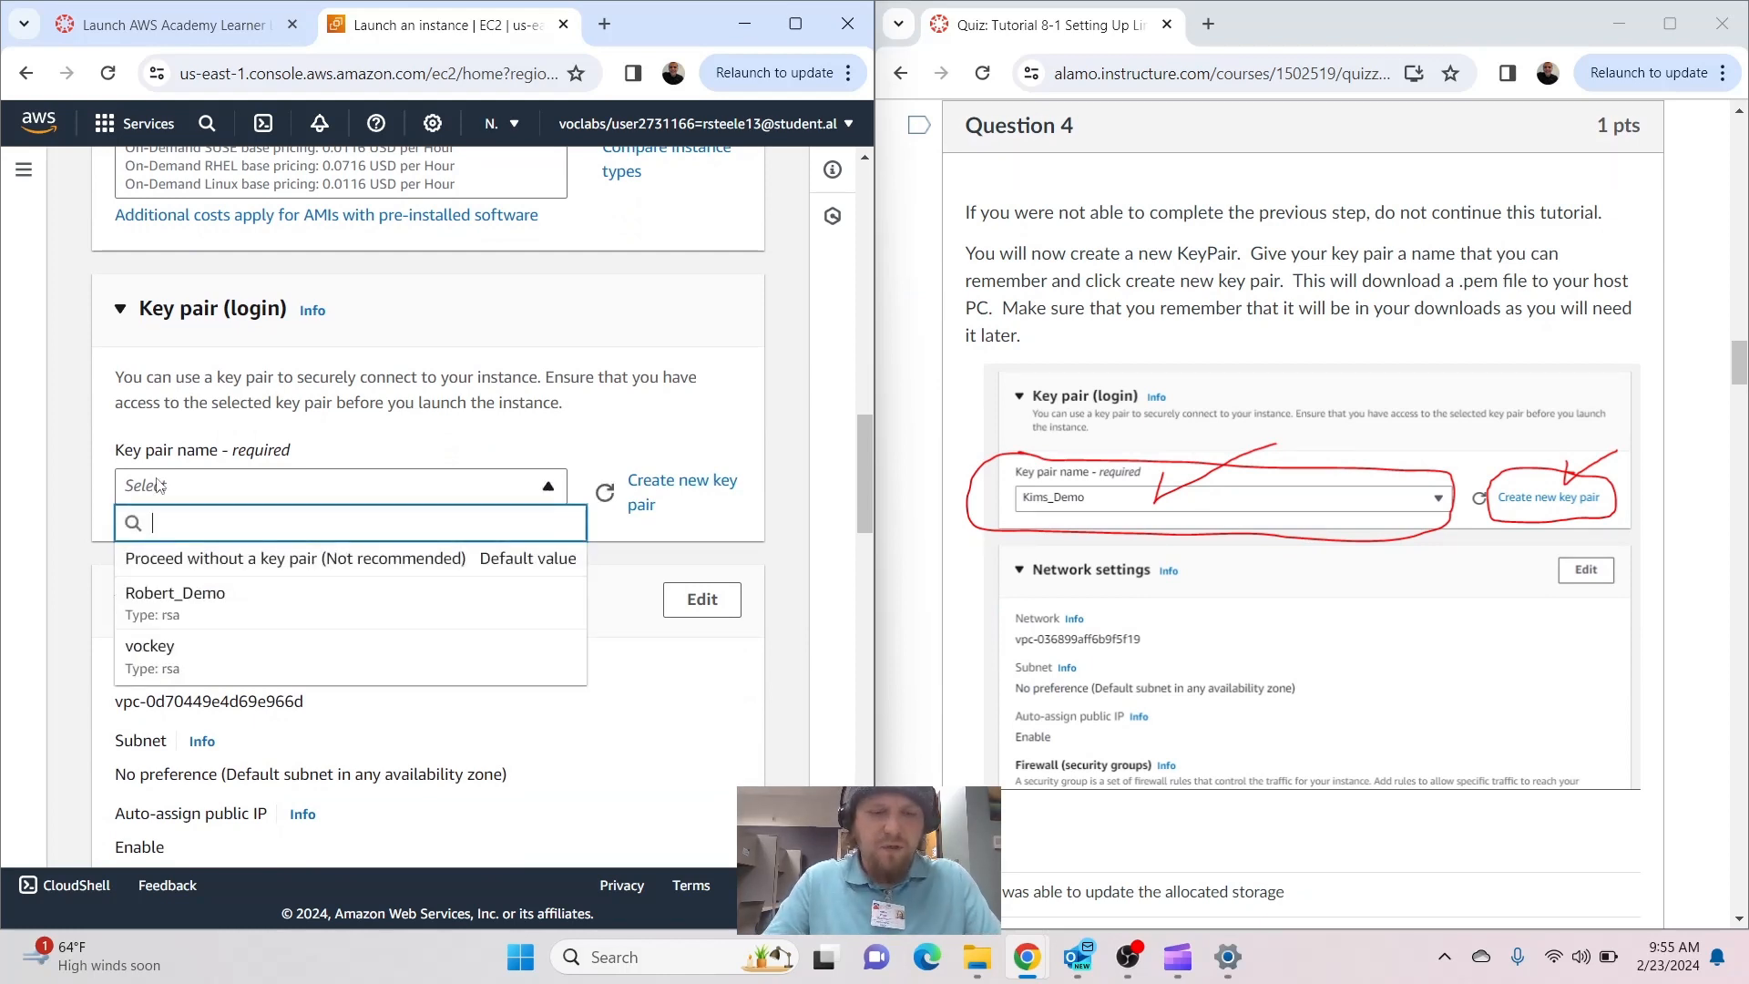
type("Robe")
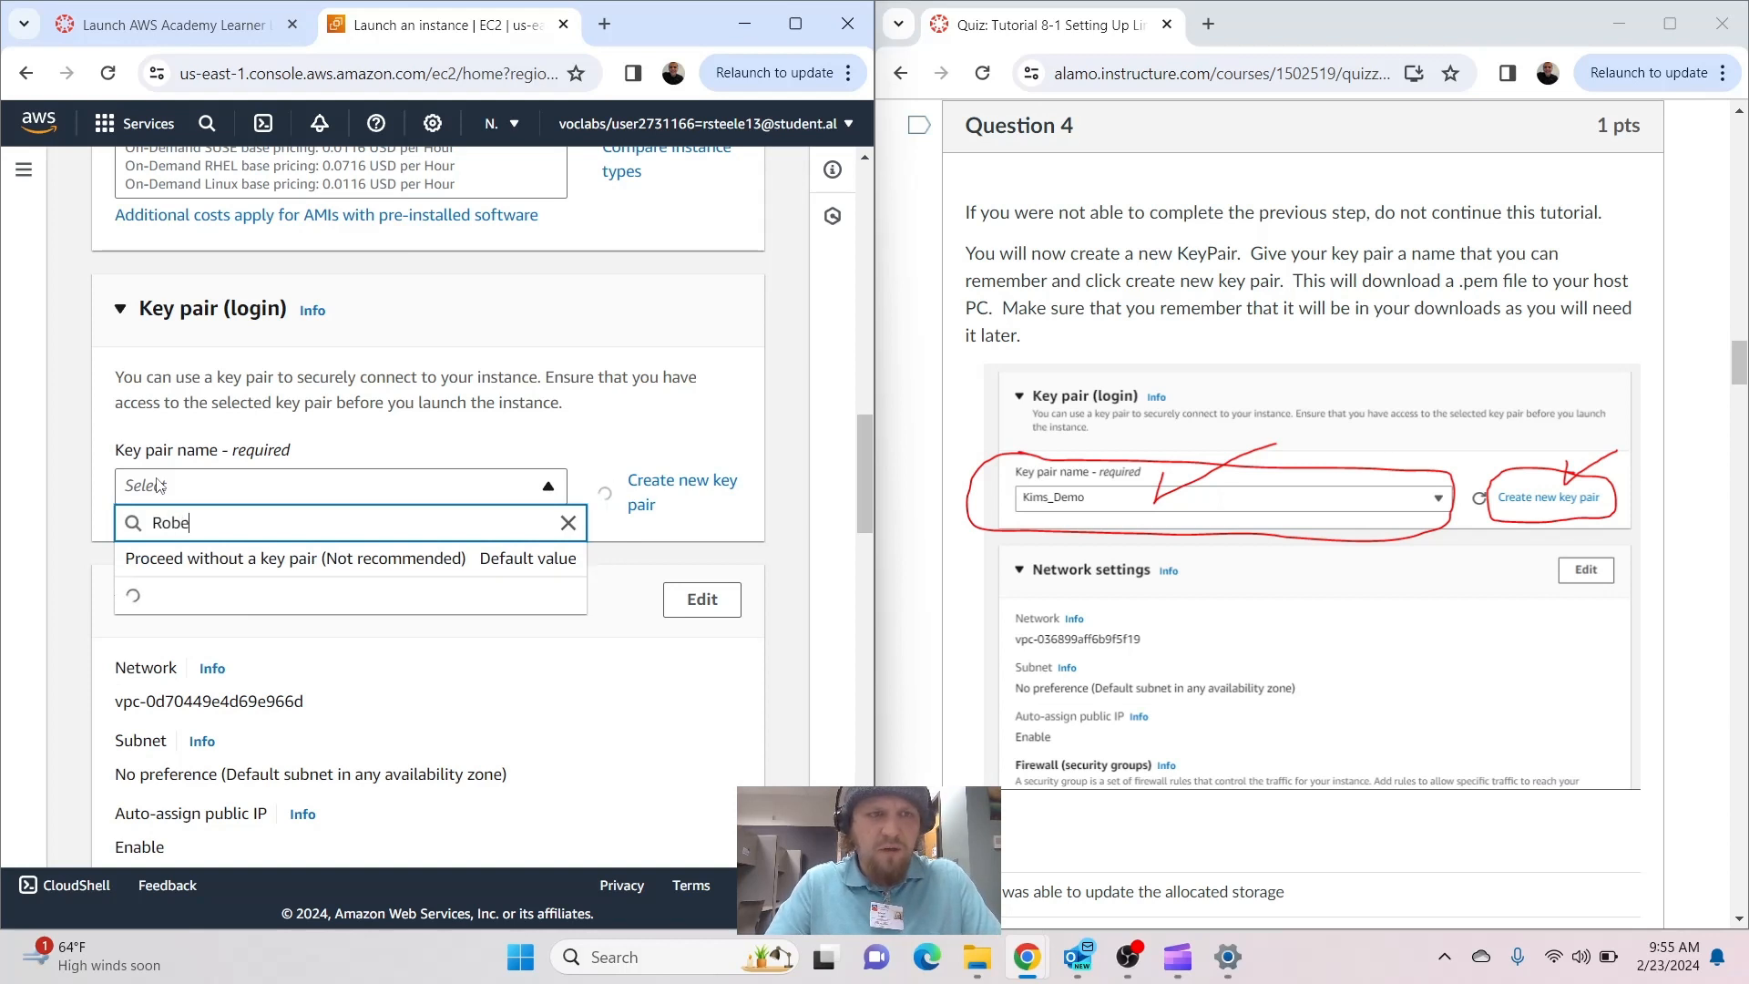
type("rt_De")
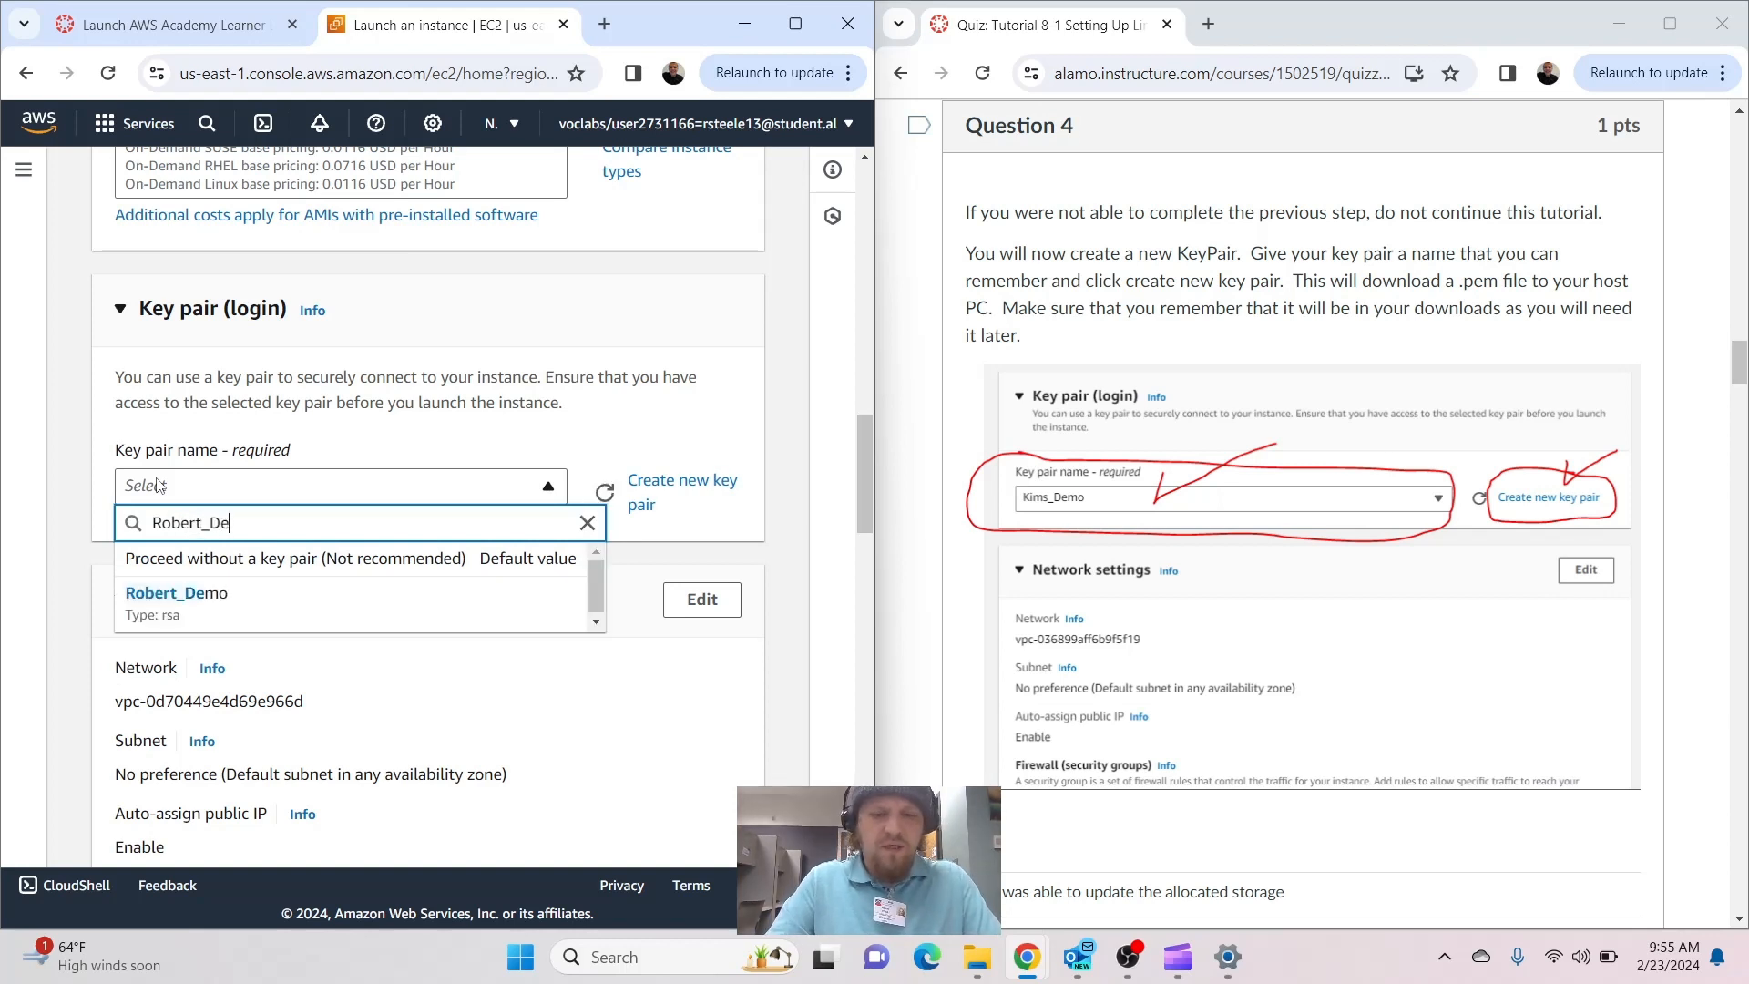
type("mo2")
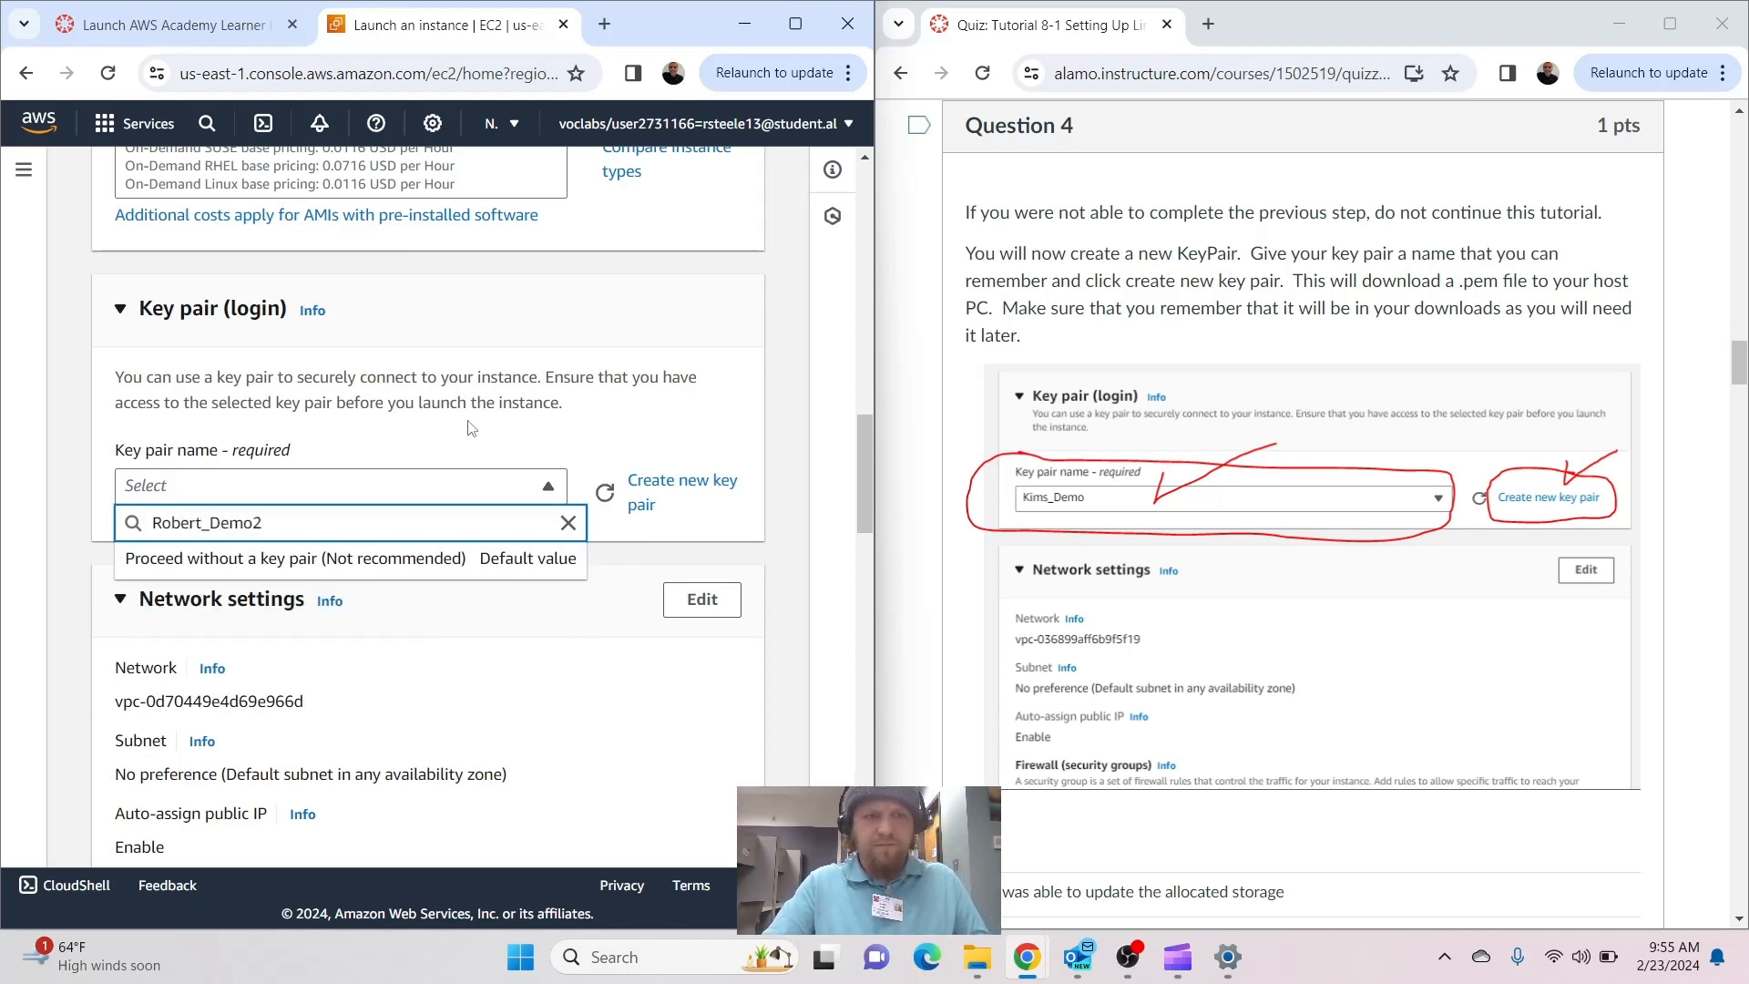
Create an RSA key pair in .pem format, named with the owner's first name plus "_Demo2", and check its download
left_click(652, 485)
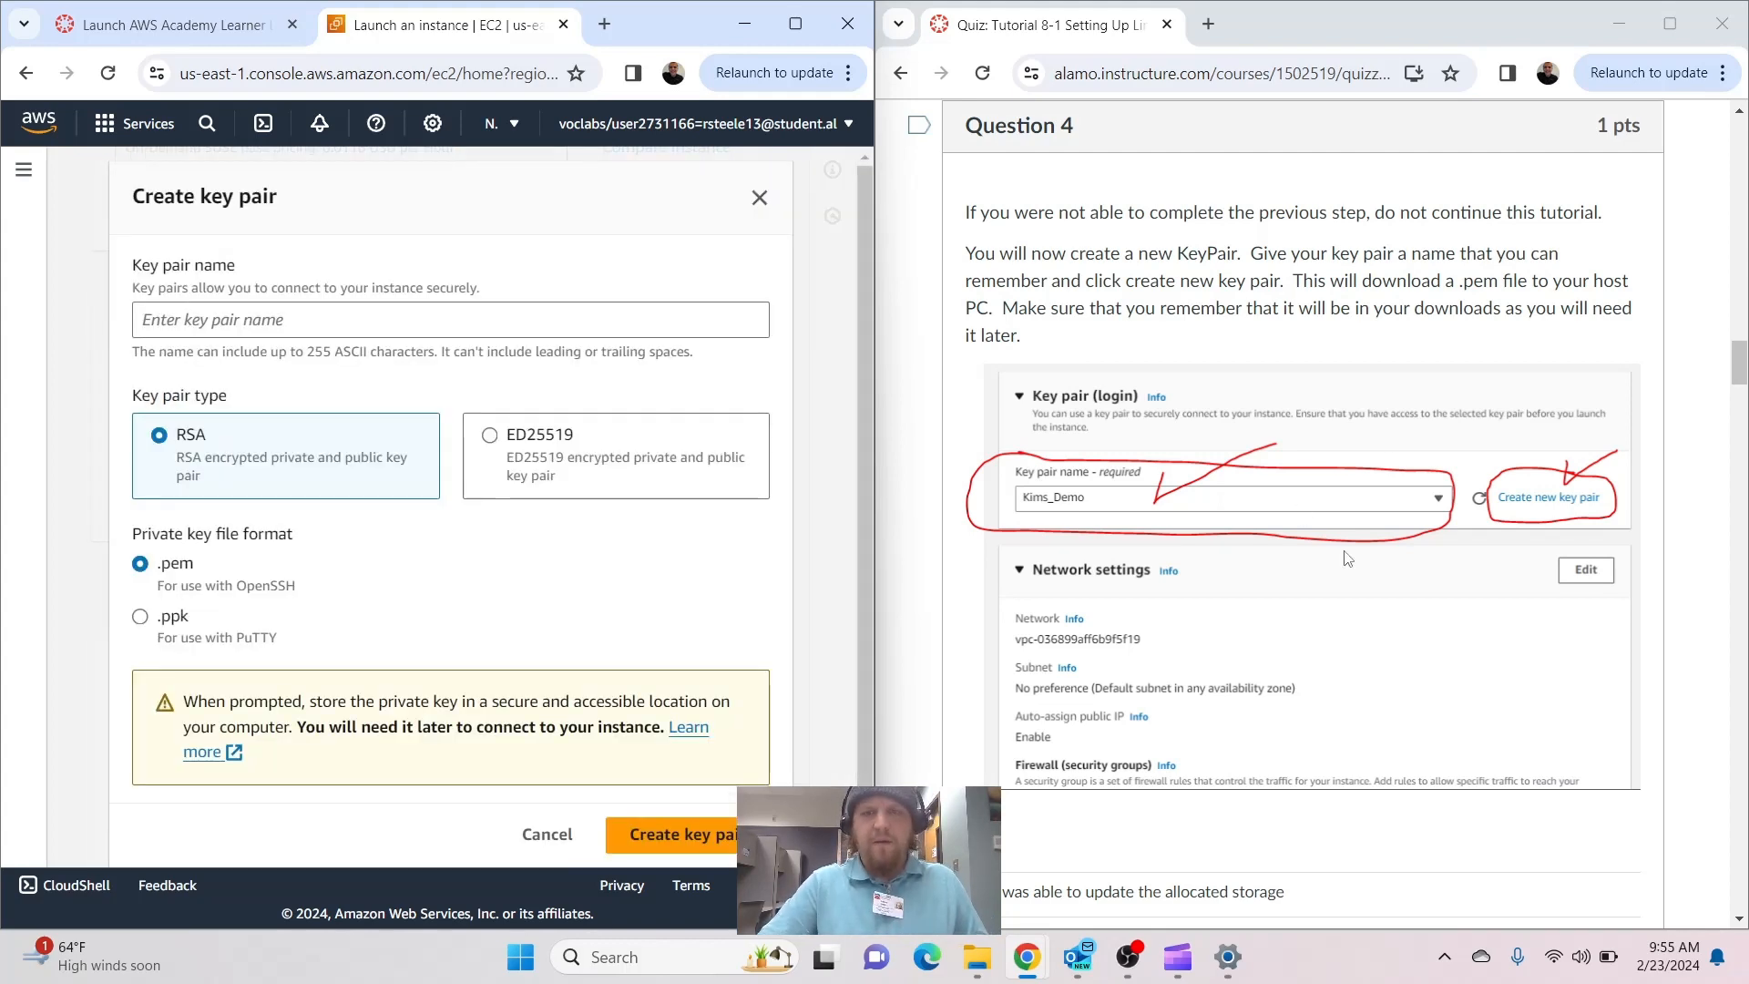
scroll(1347, 558, "down", 5)
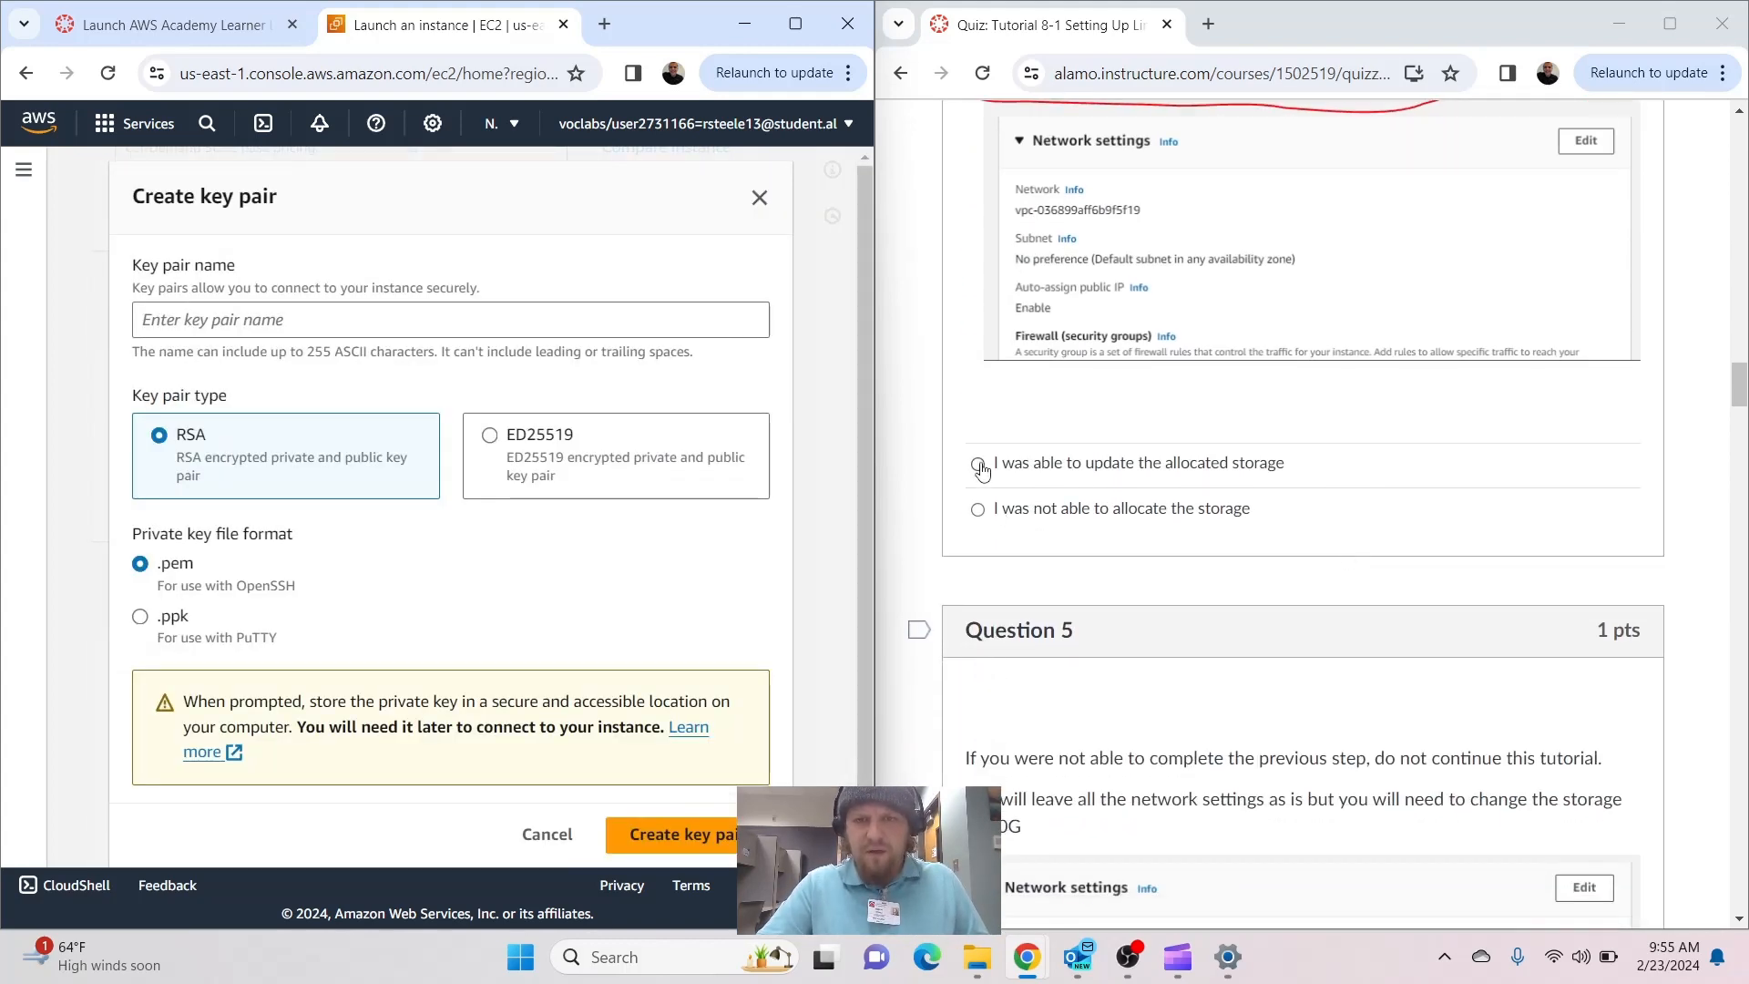
scroll(980, 469, "down", 7)
left_click(277, 323)
type("Ro")
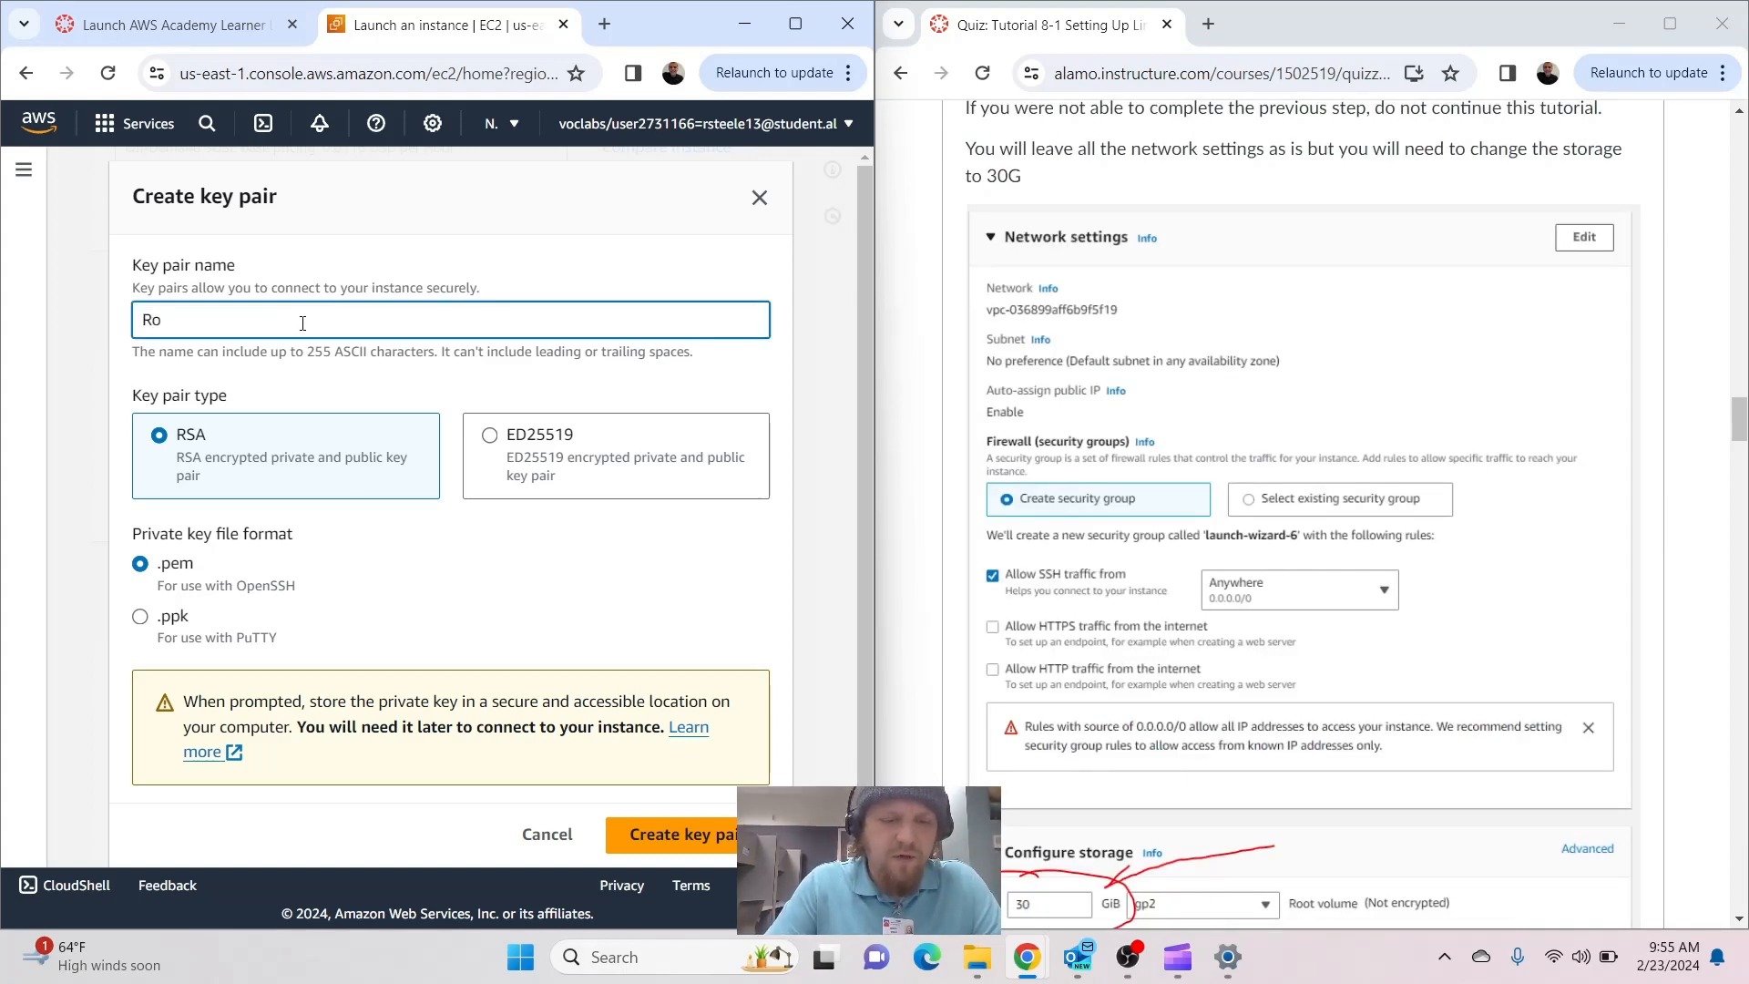
type("bert")
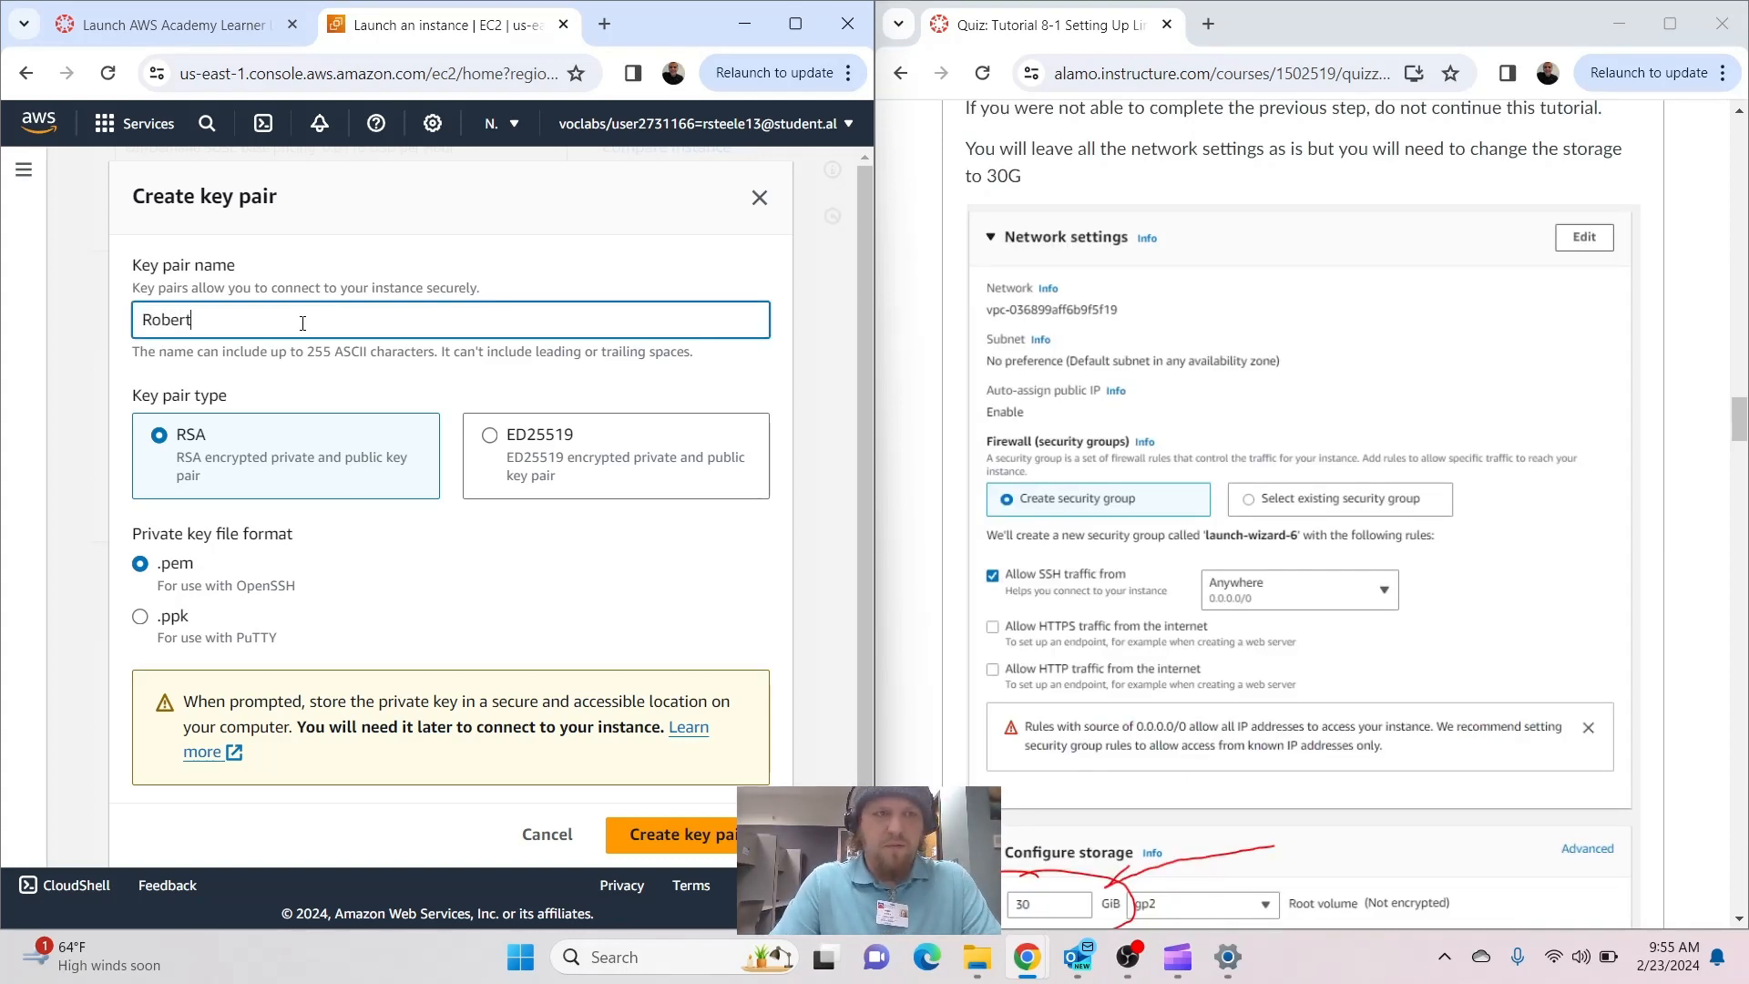
type("_Demo")
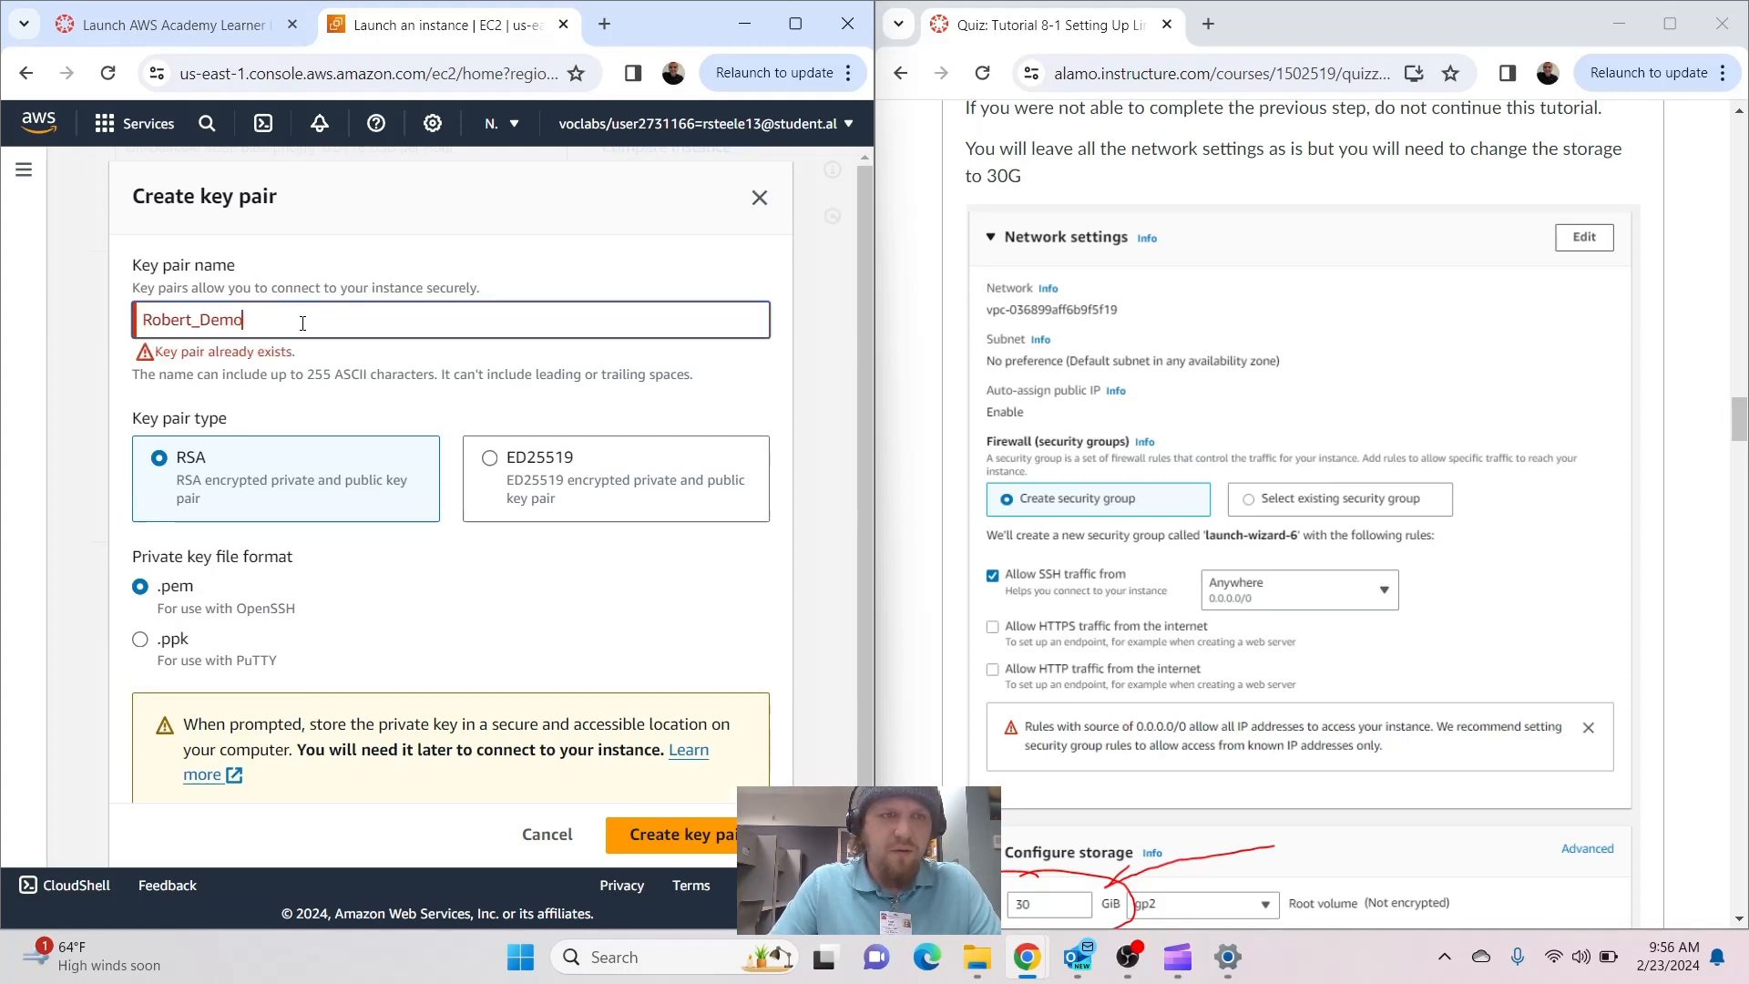
type("2")
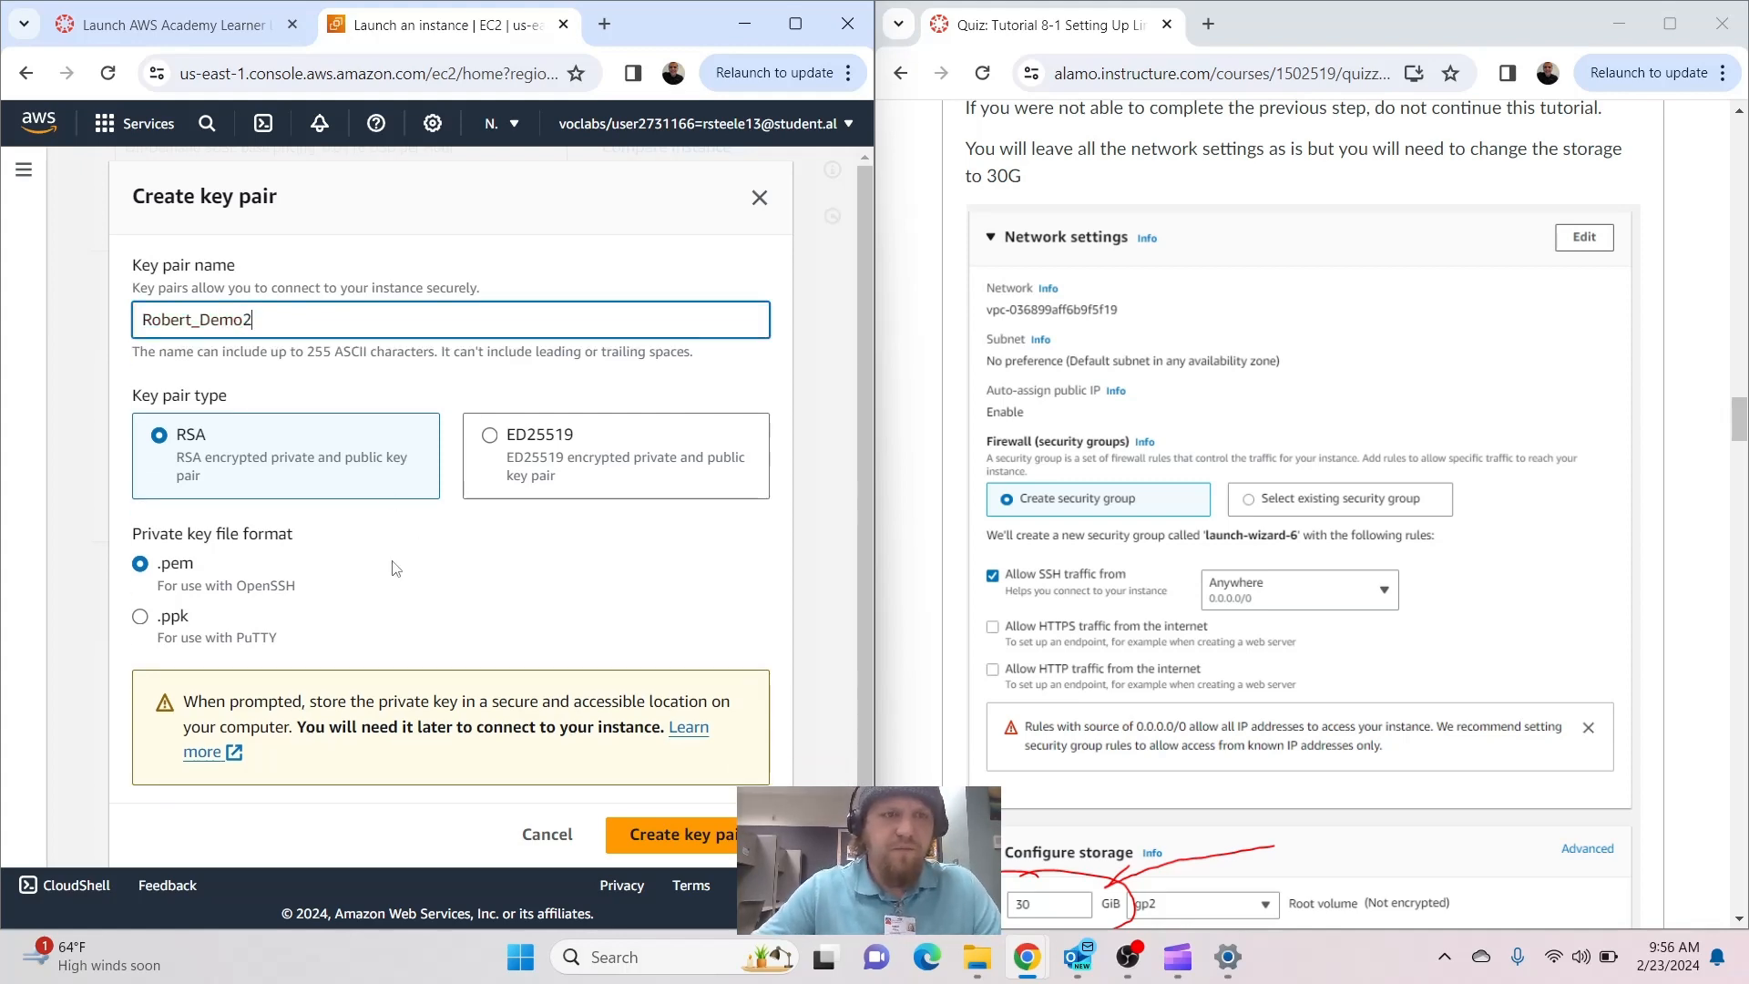
scroll(791, 559, "down", 1)
scroll(1028, 621, "up", 10)
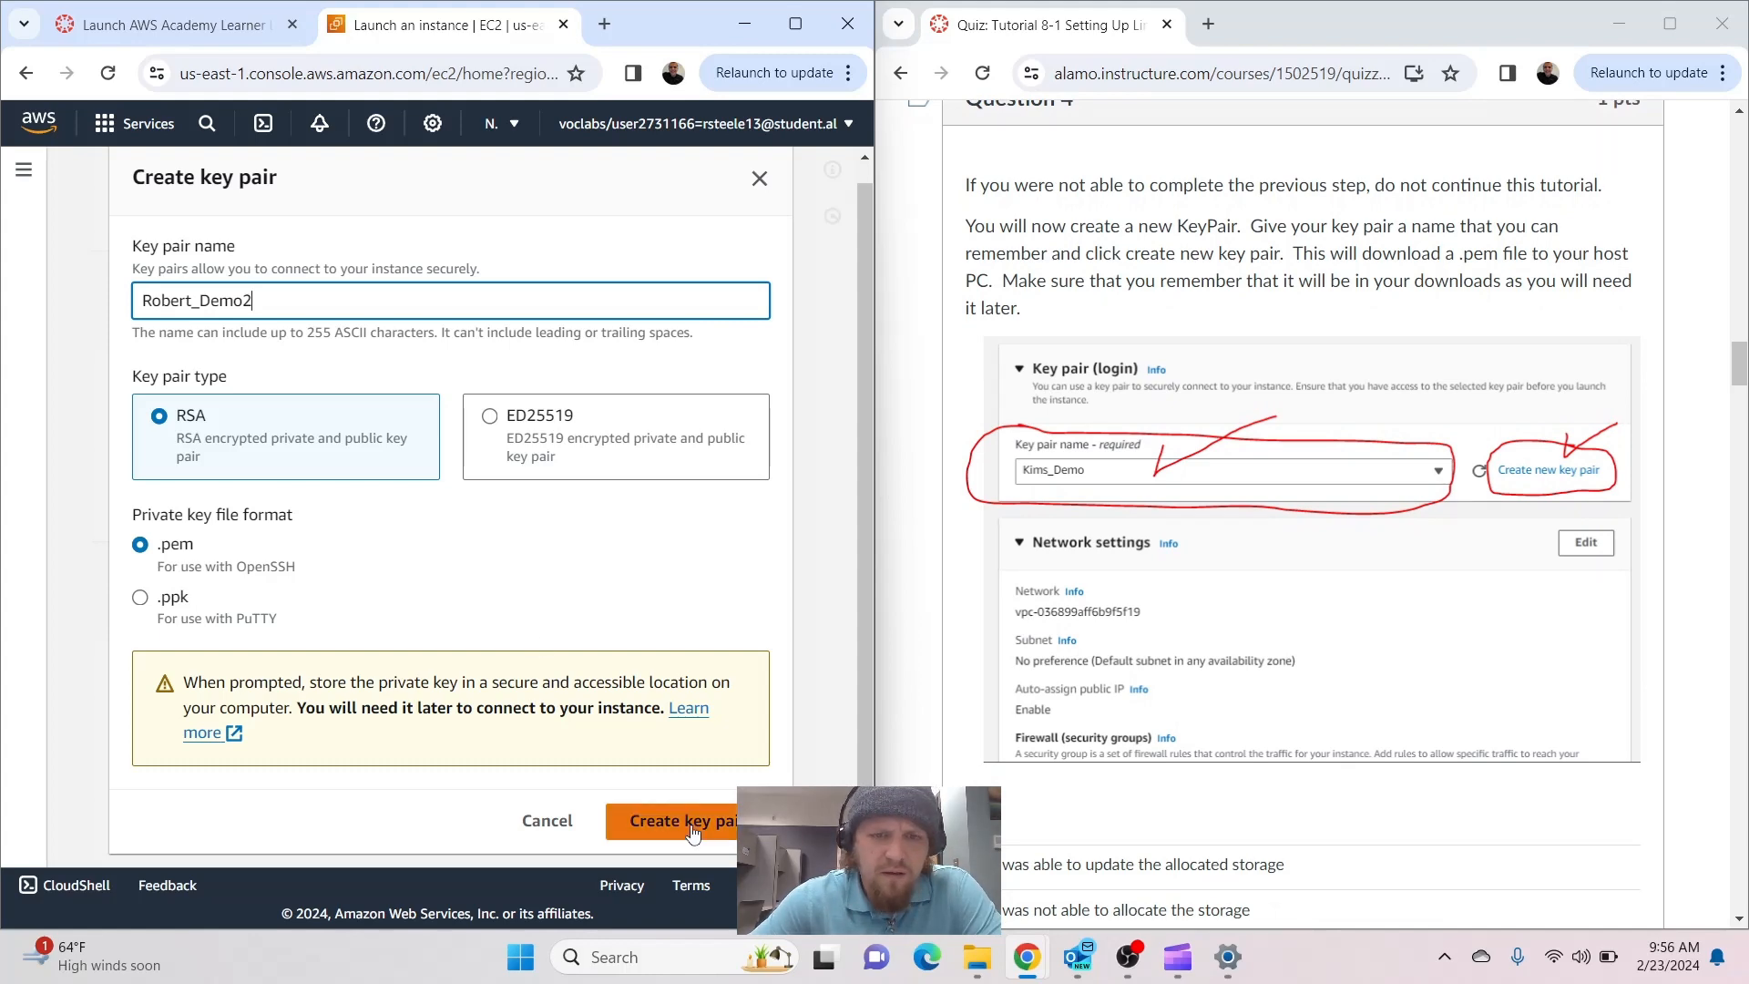
left_click(692, 829)
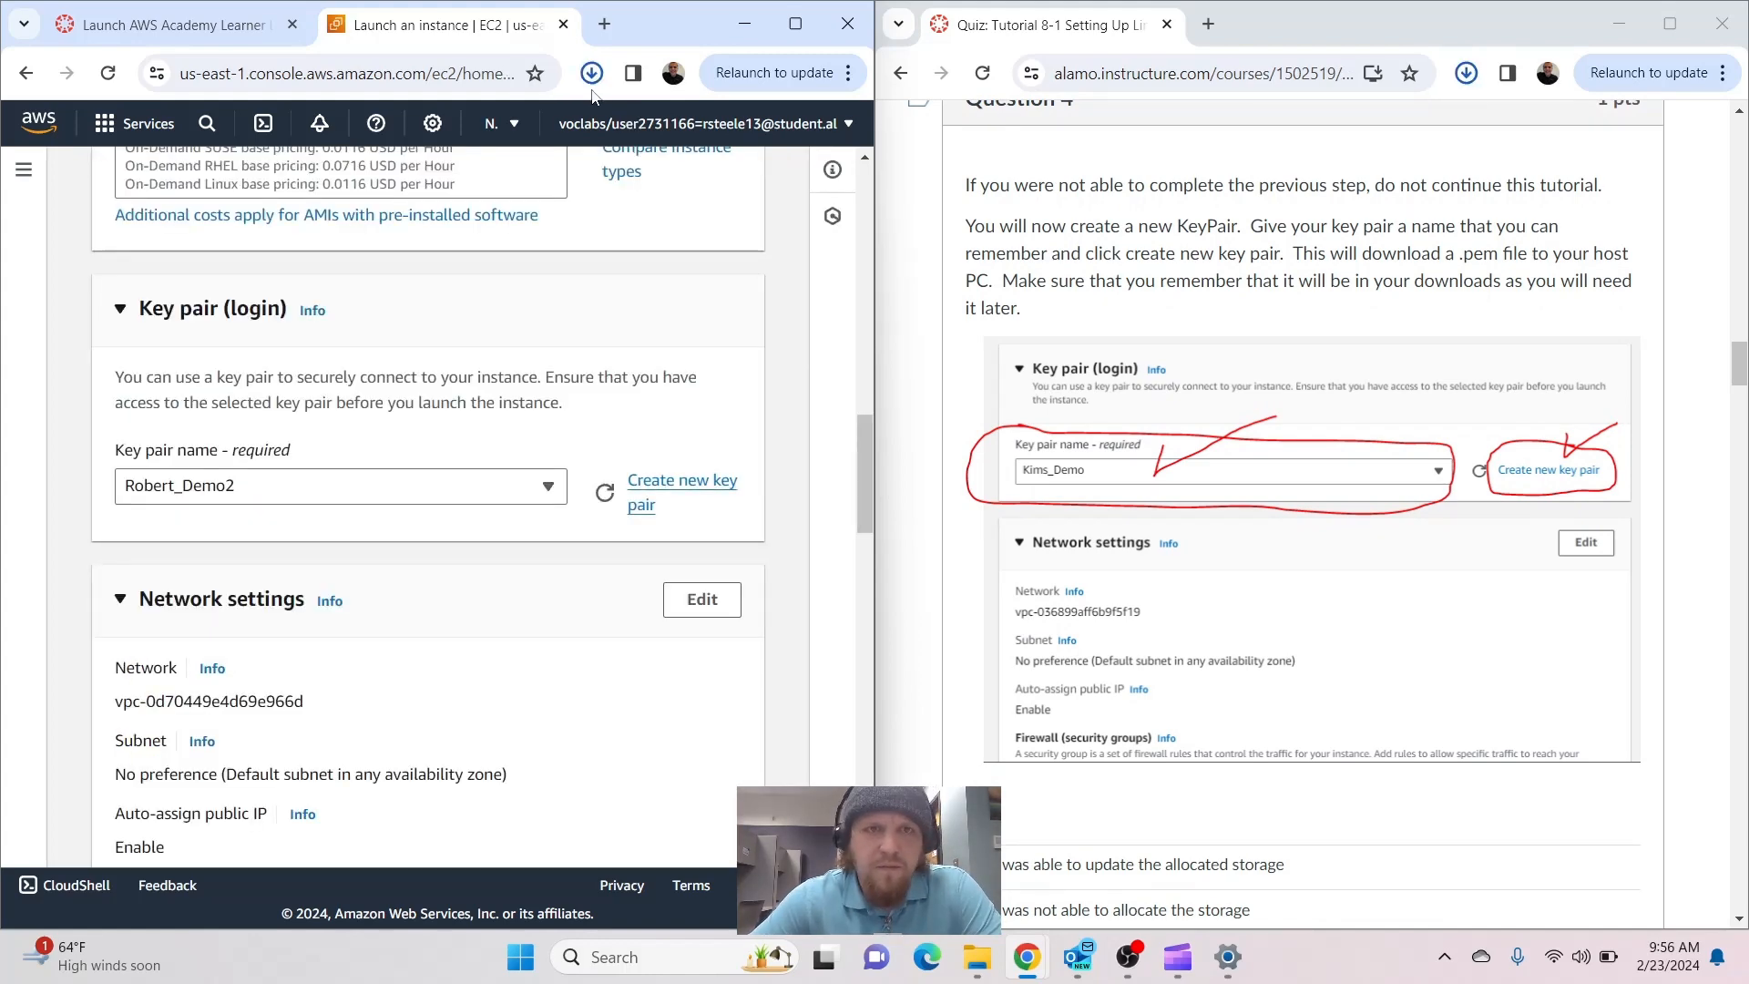
left_click(593, 72)
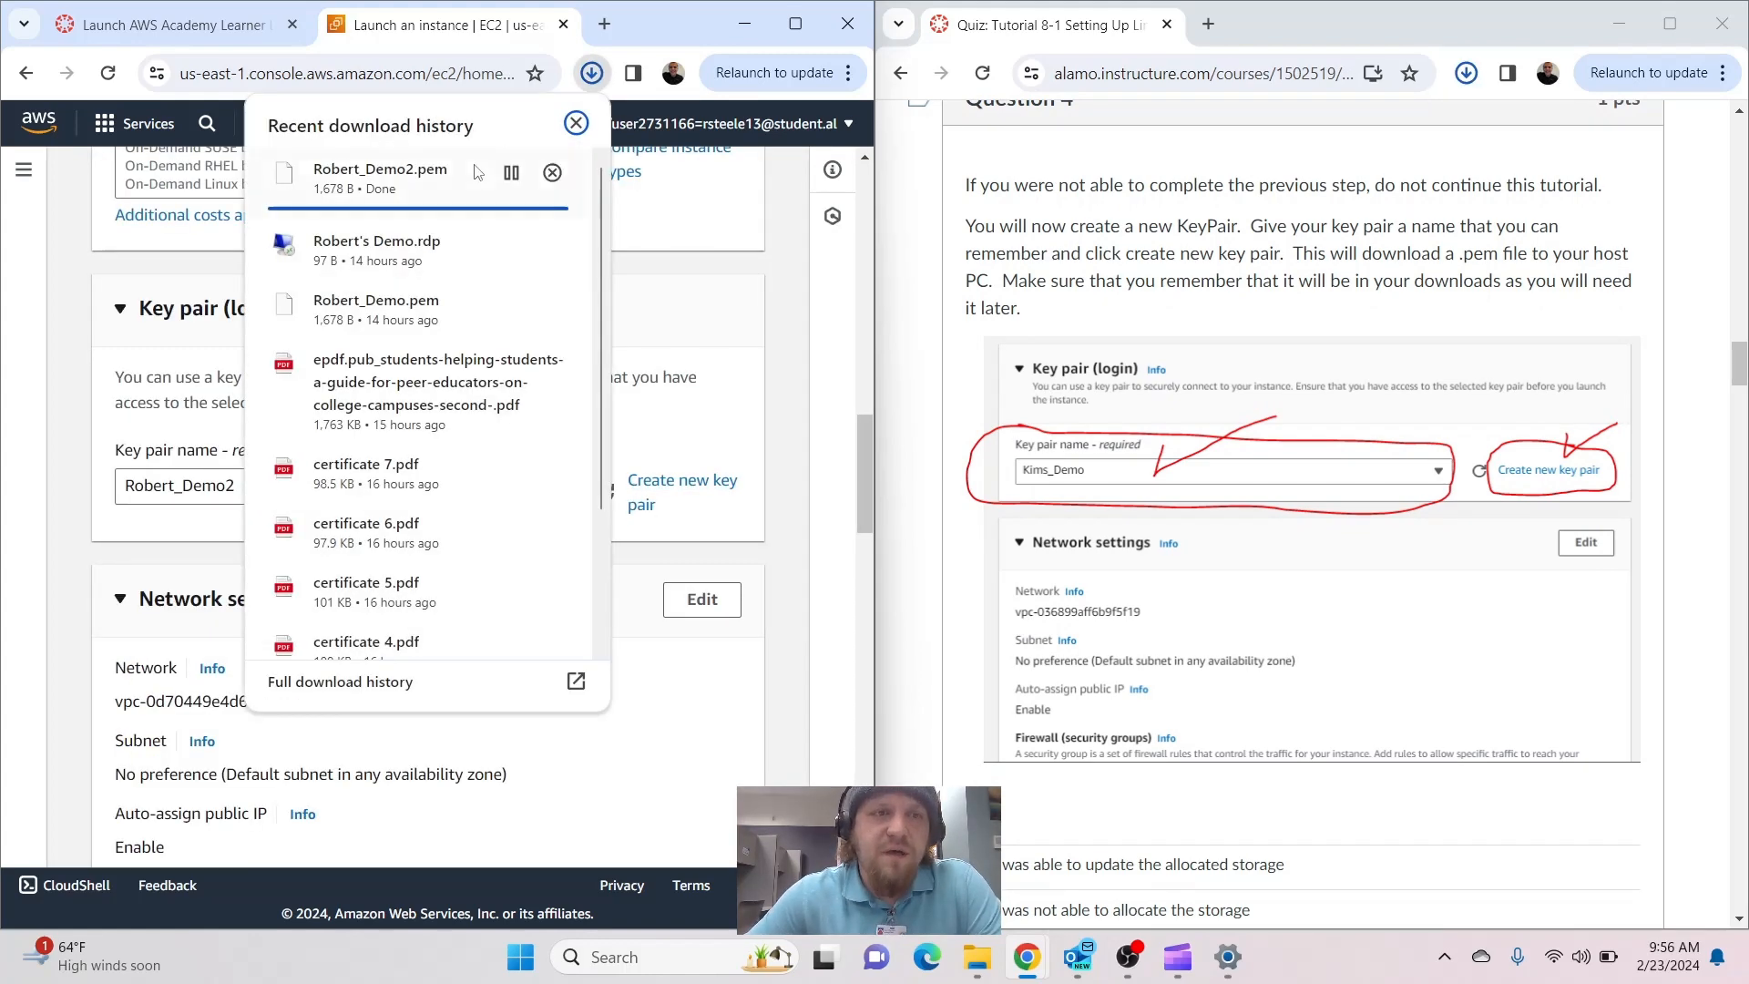
left_click(576, 124)
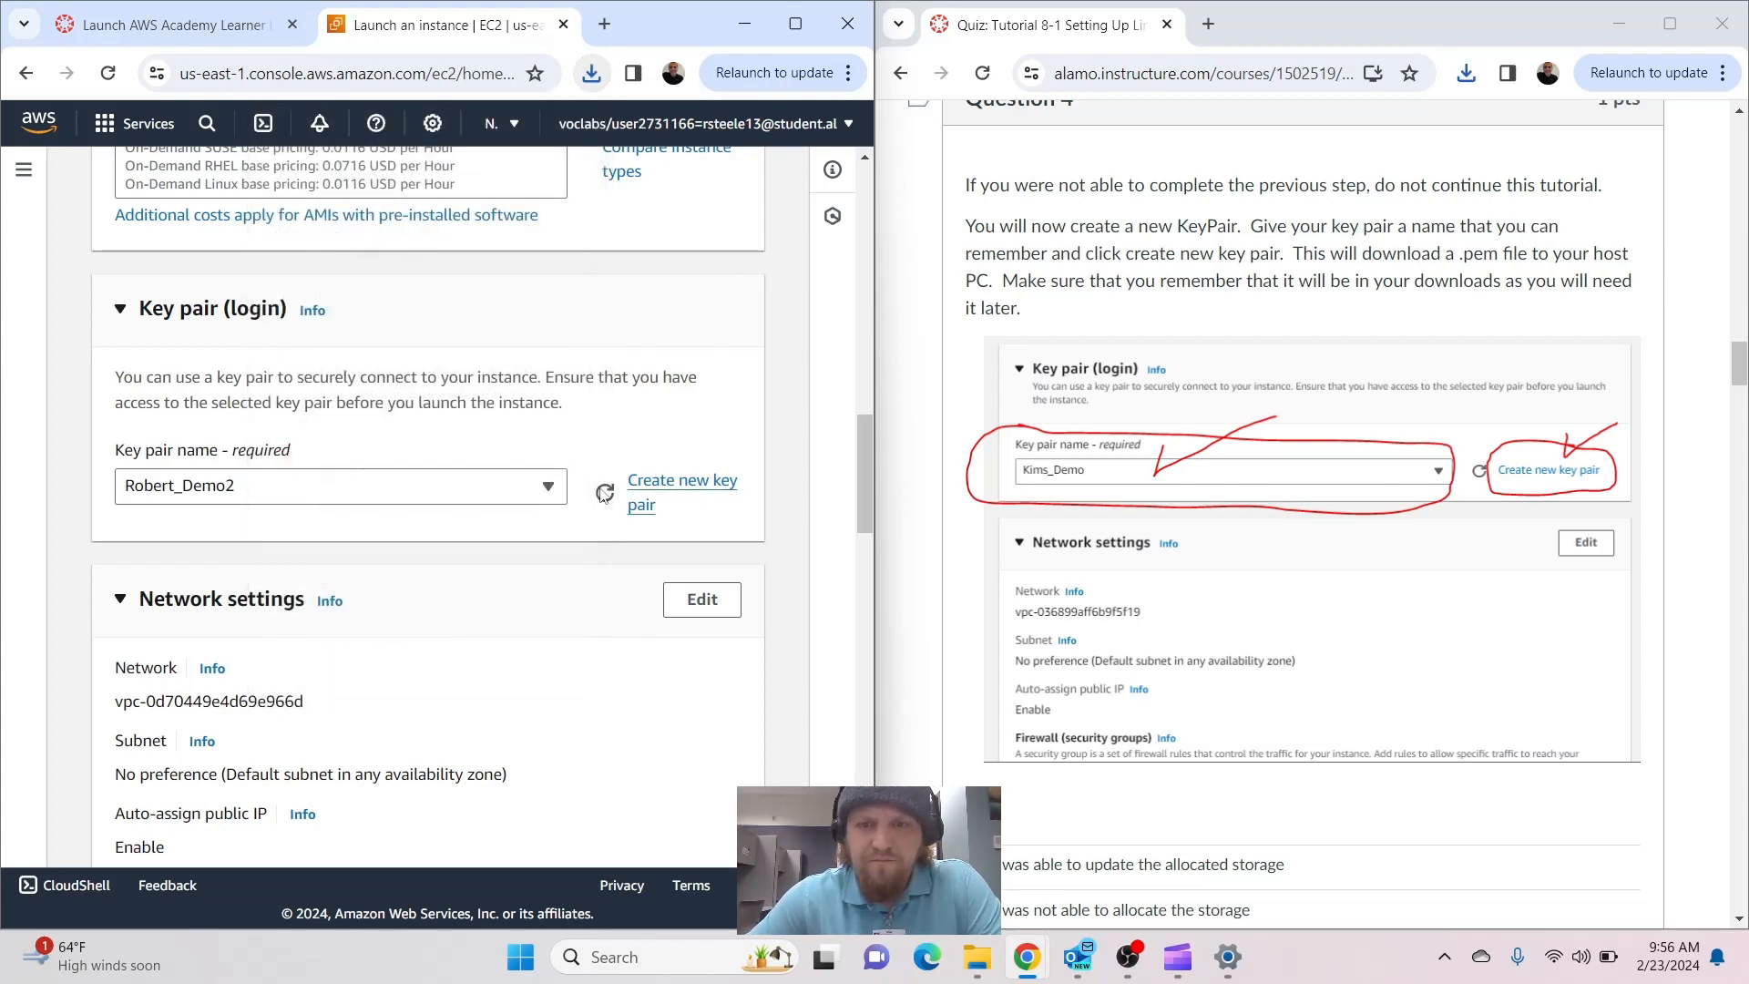
Check the network settings against the question 5 instructions and set the root volume size to 30 GiB
scroll(465, 569, "down", 2)
scroll(515, 637, "down", 2)
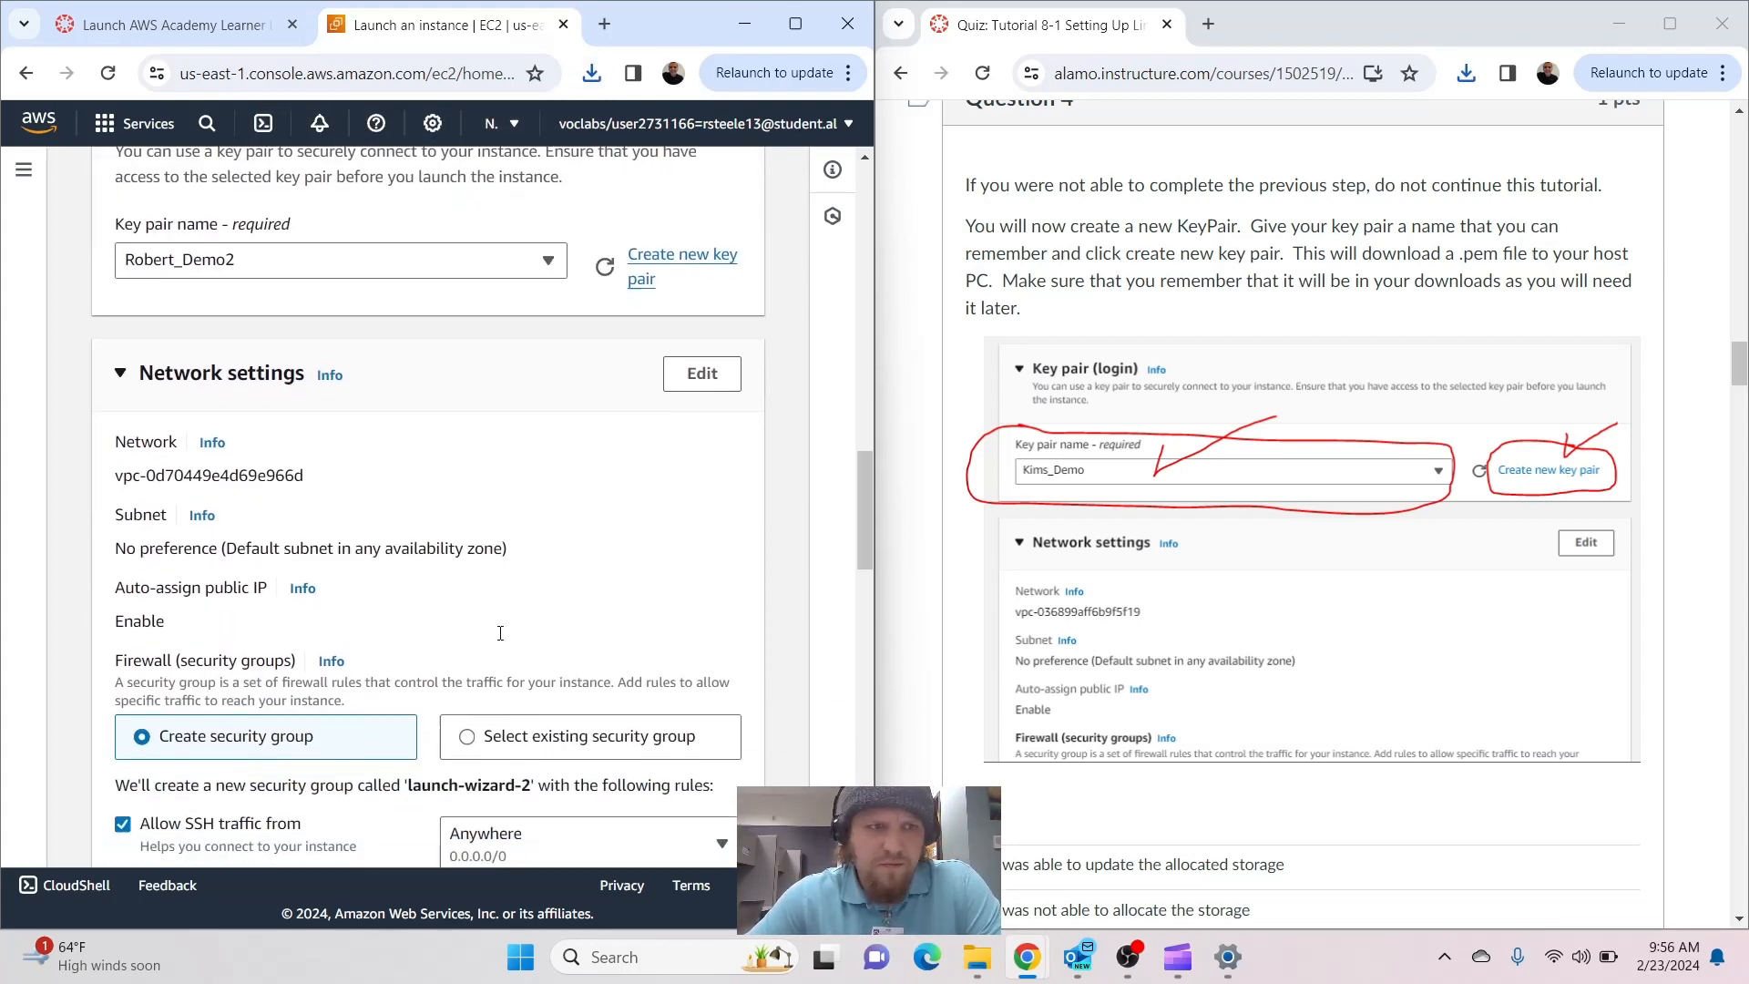
scroll(986, 619, "down", 2)
scroll(986, 619, "down", 9)
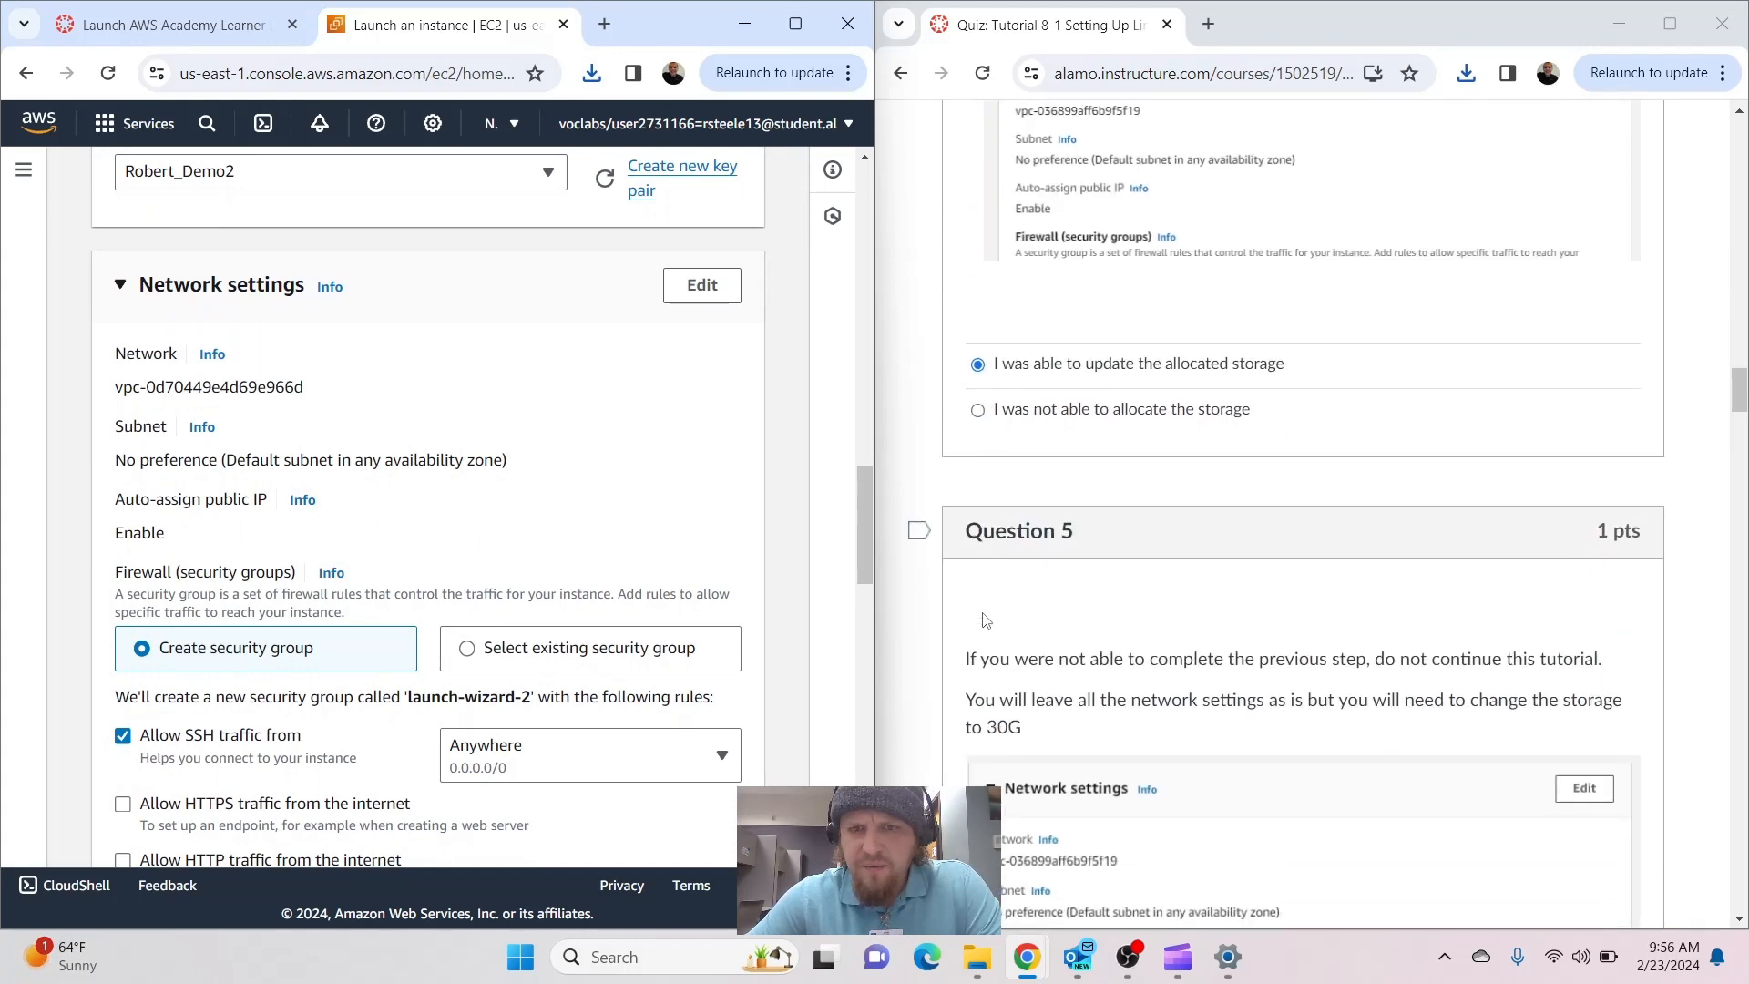
scroll(574, 543, "down", 2)
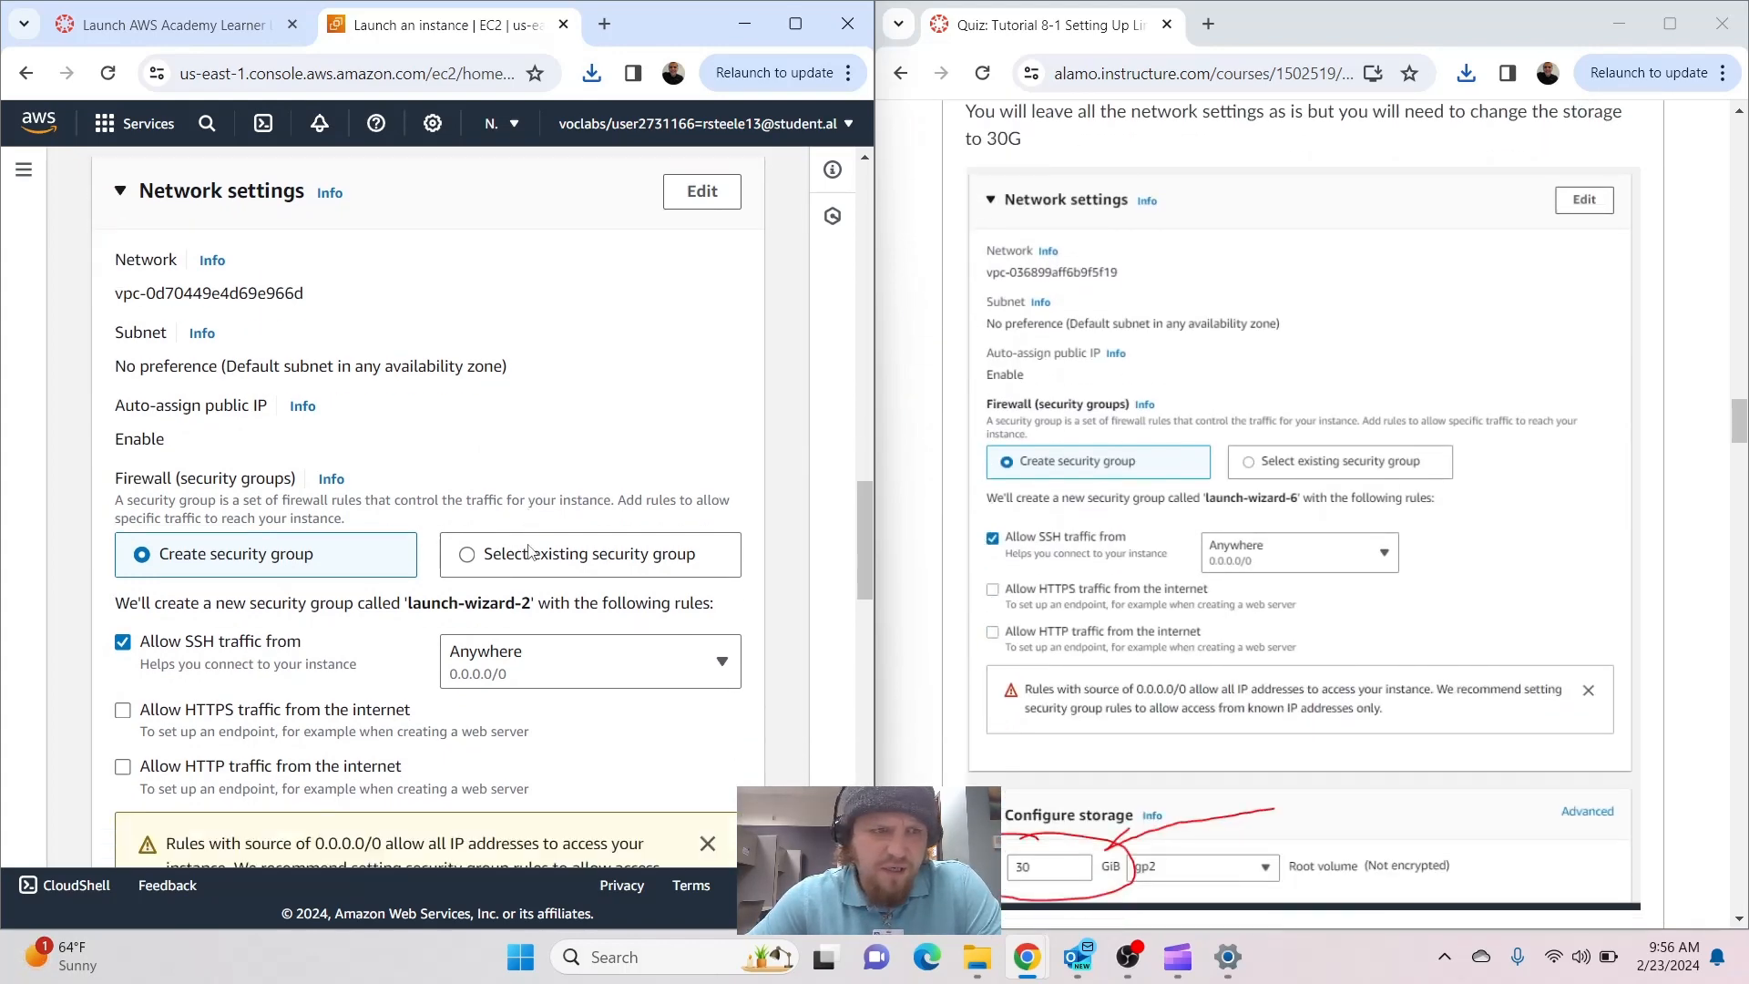
scroll(1098, 383, "up", 1)
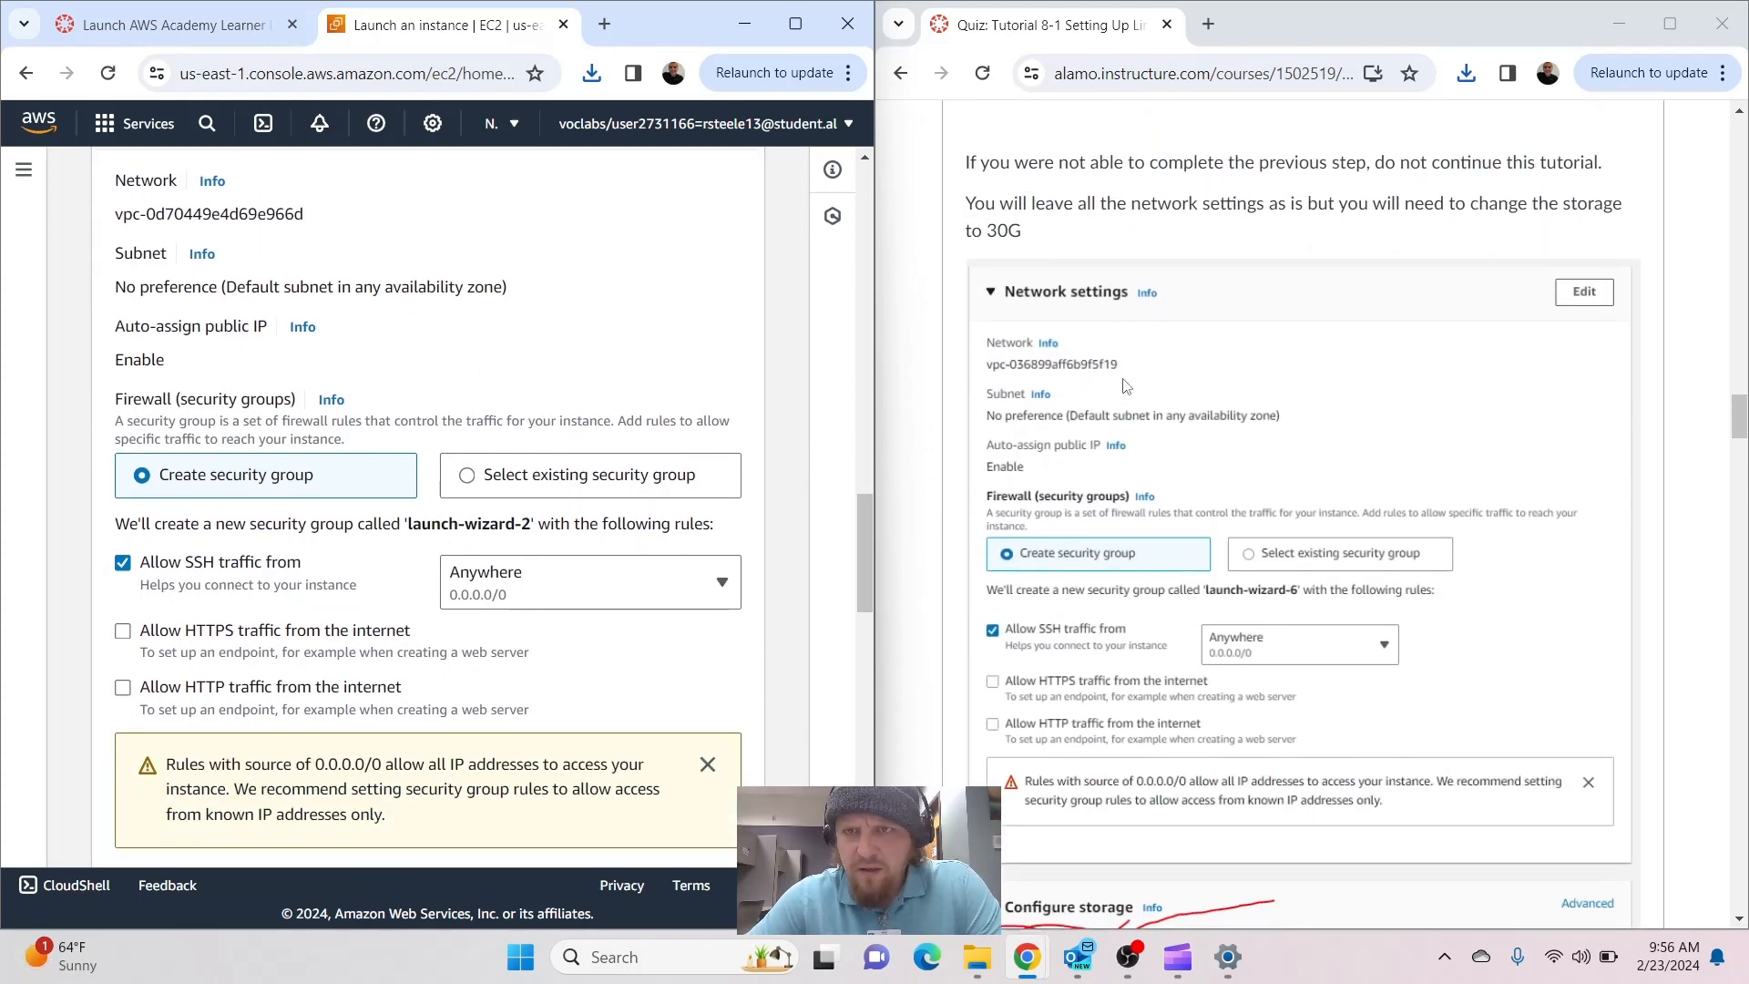
scroll(1097, 383, "down", 1)
scroll(373, 571, "down", 4)
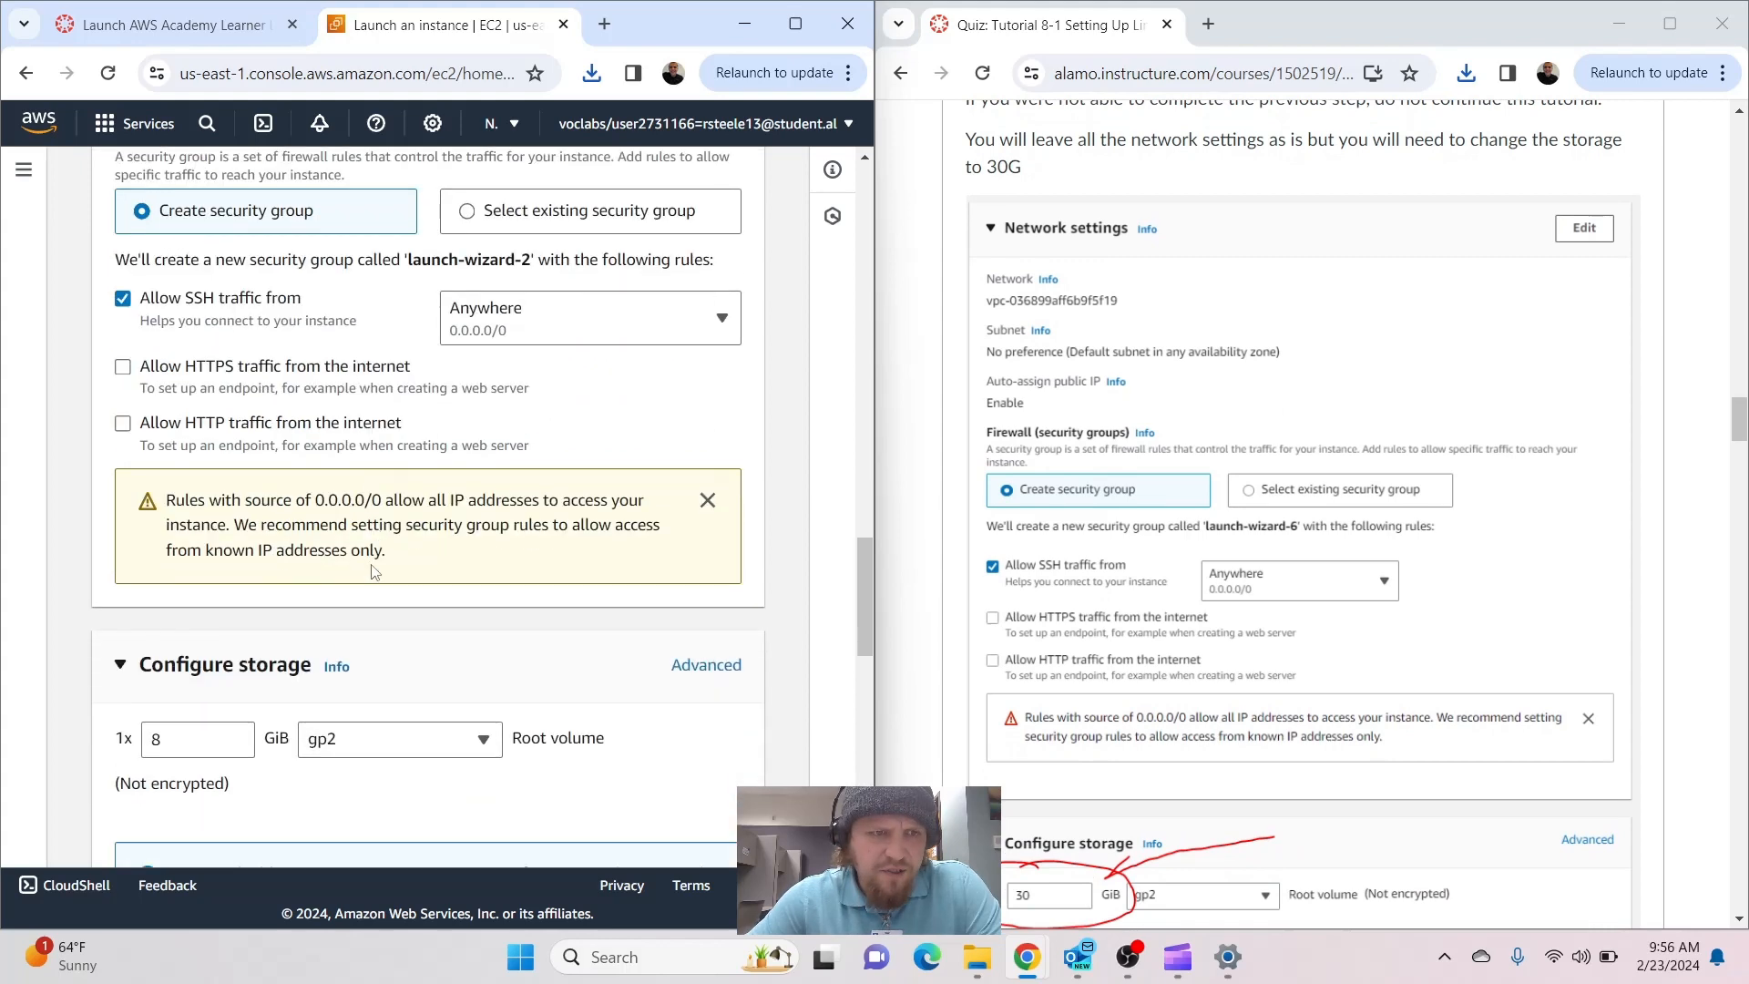
left_click(203, 646)
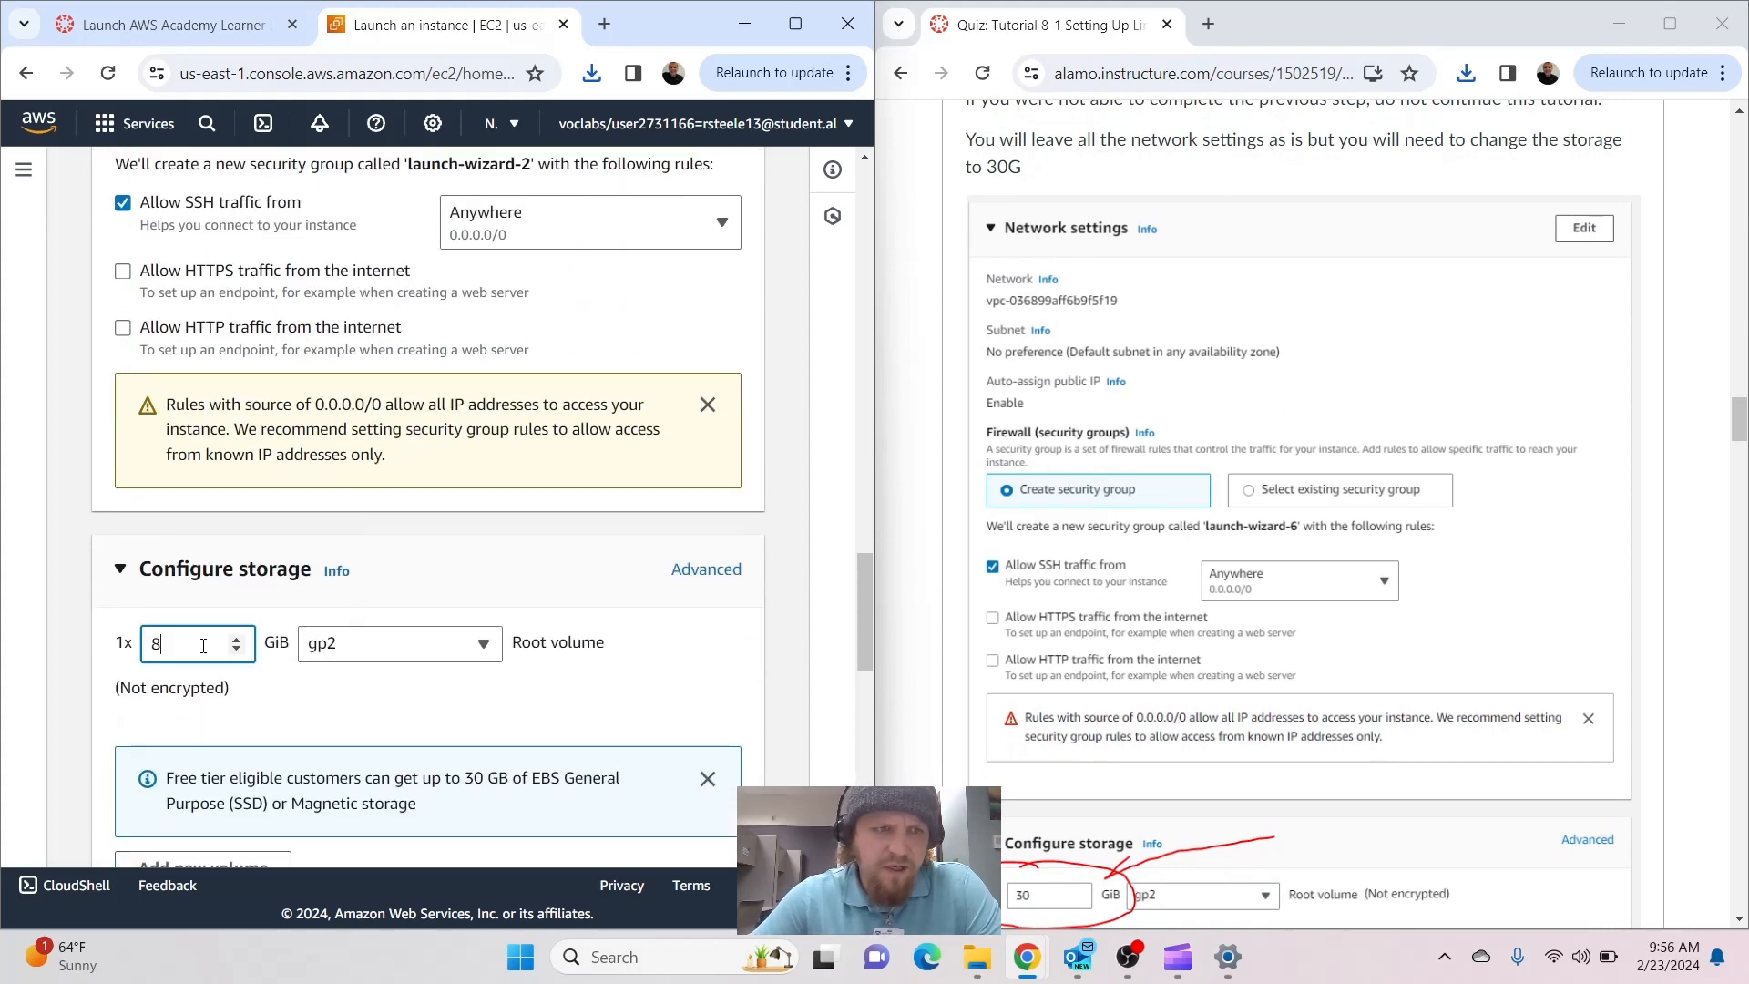
type("3")
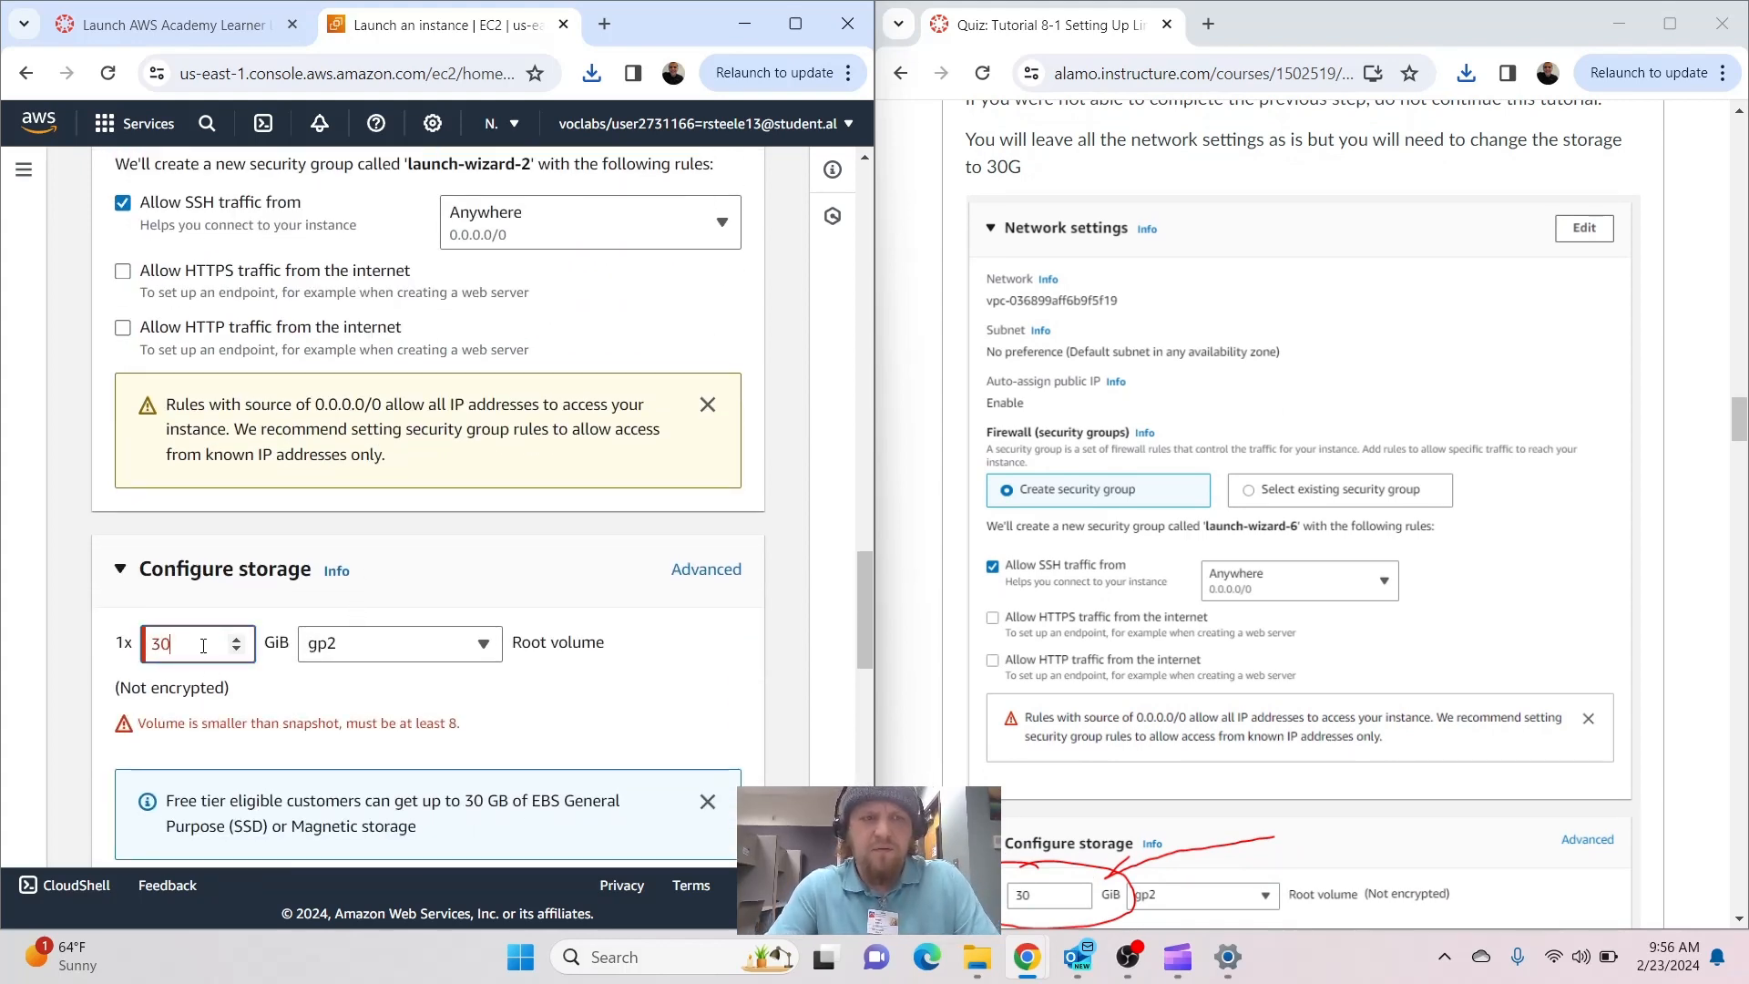
type("0")
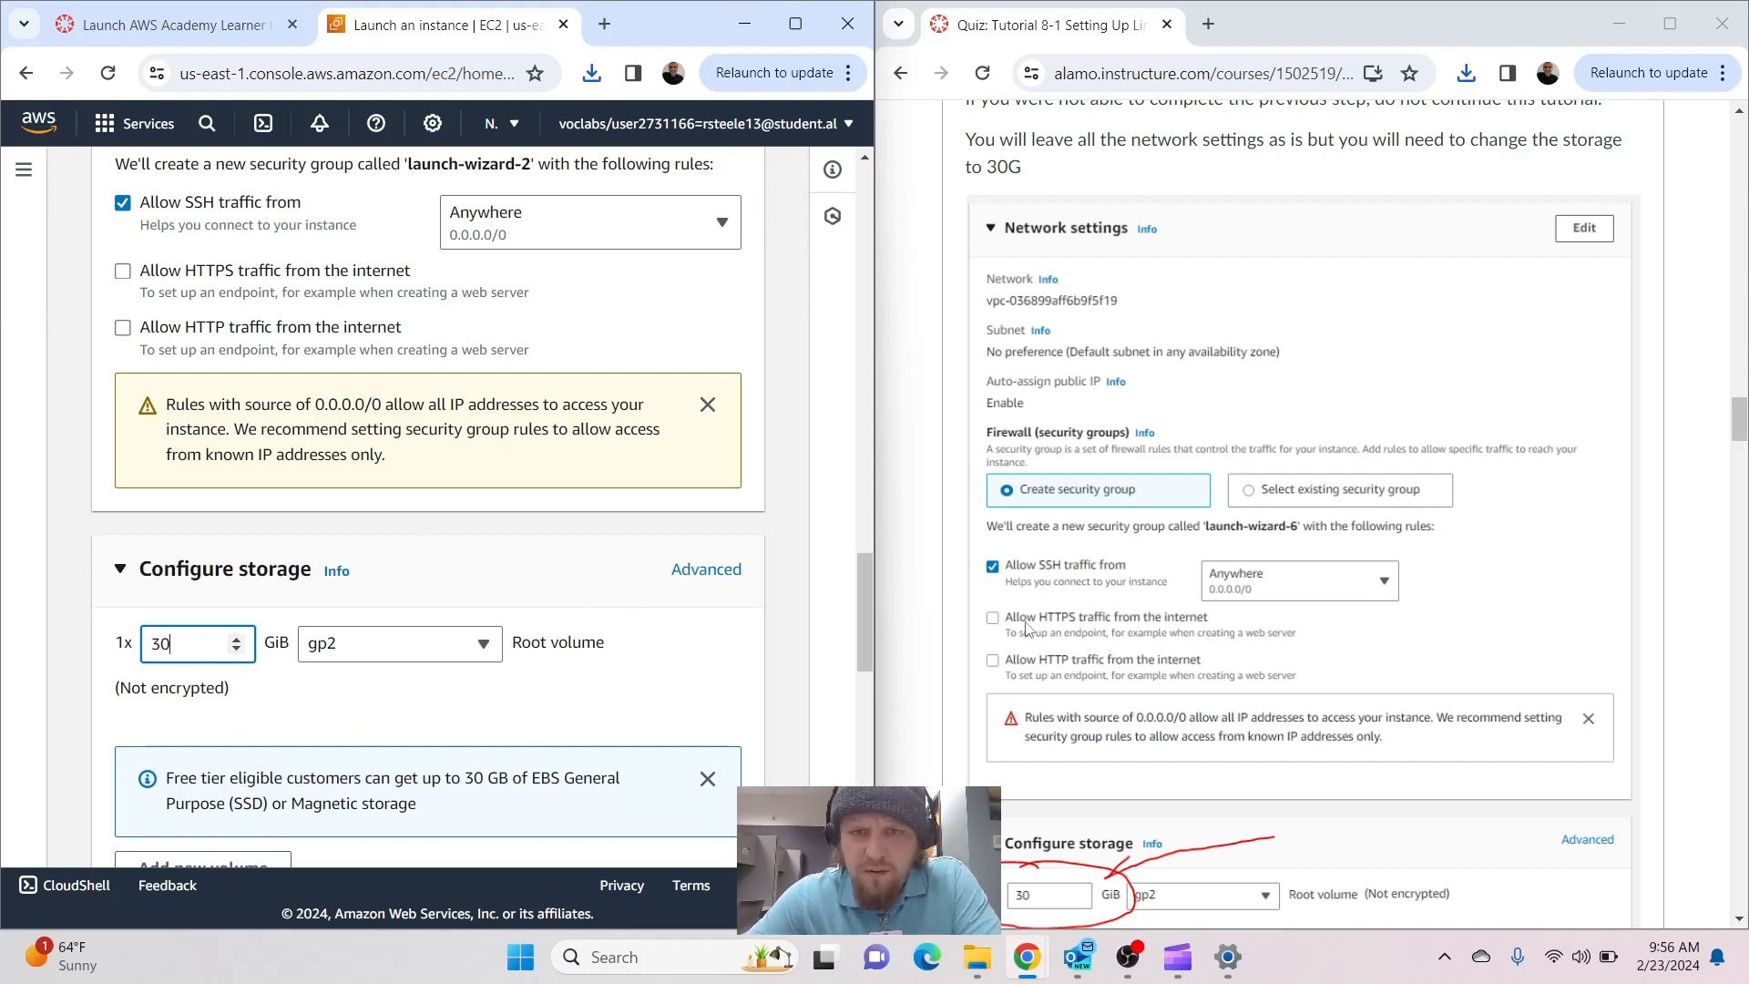
Review the remaining storage settings and the summary against question 6, and launch the instance
scroll(554, 457, "up", 3)
scroll(553, 457, "down", 4)
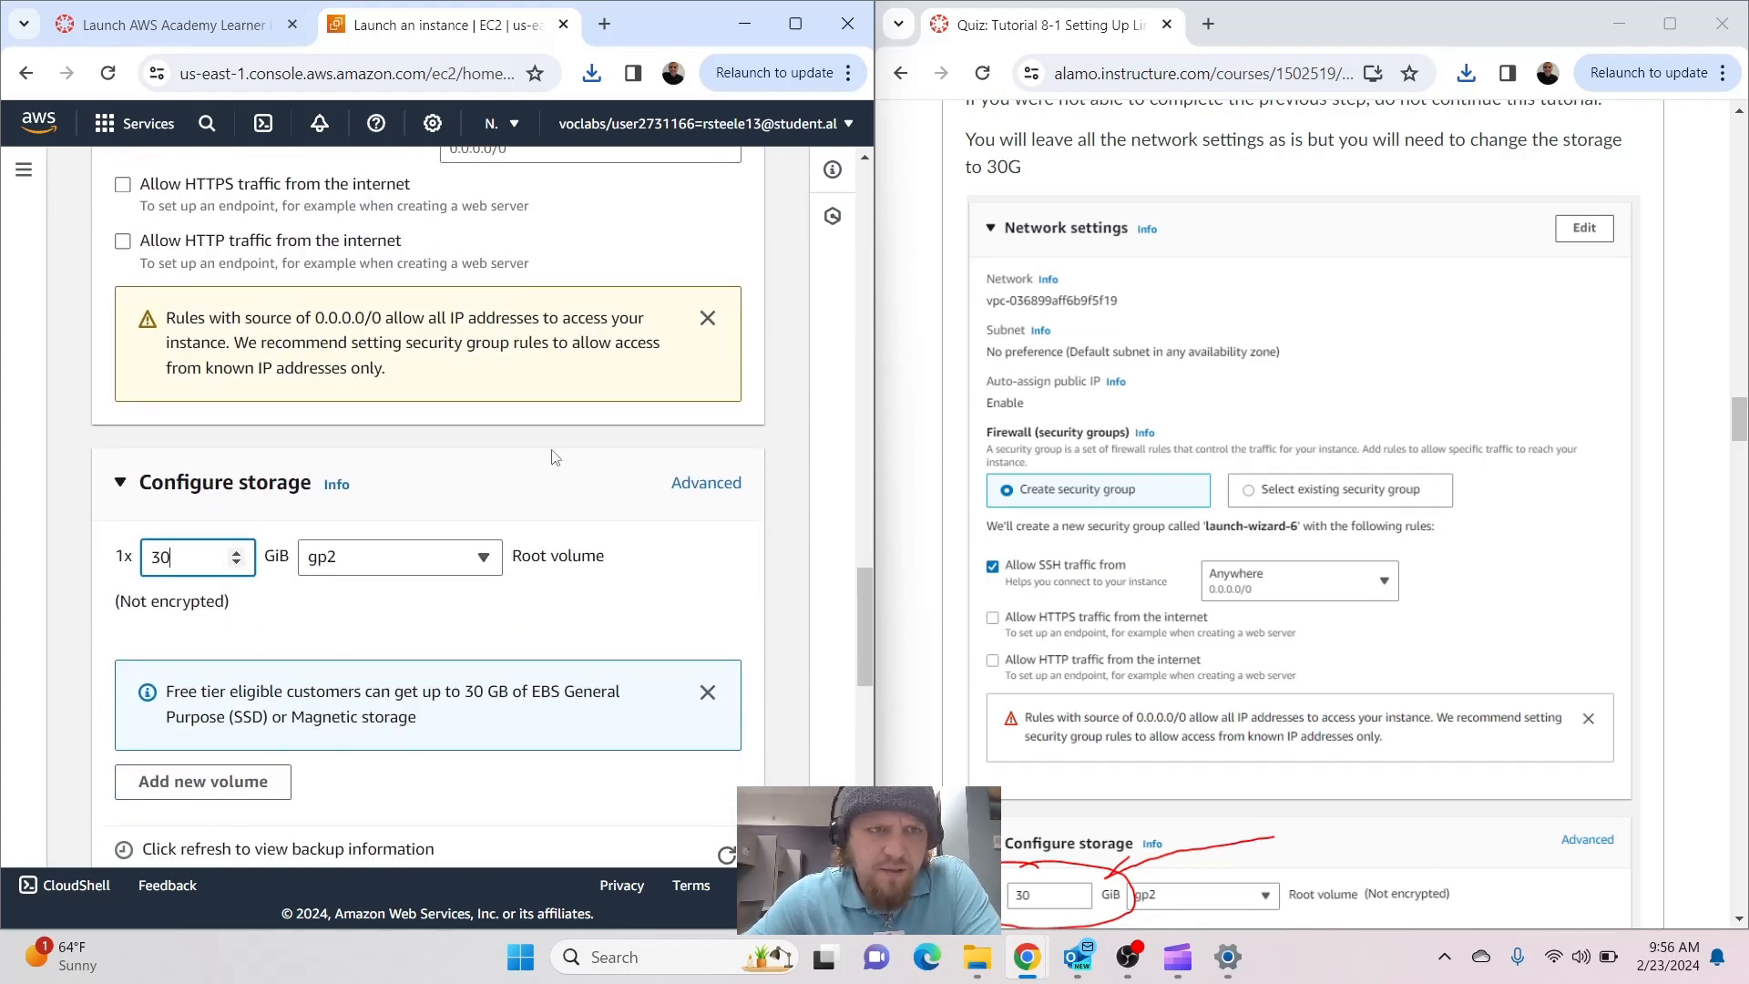
scroll(554, 458, "up", 1)
scroll(552, 483, "down", 3)
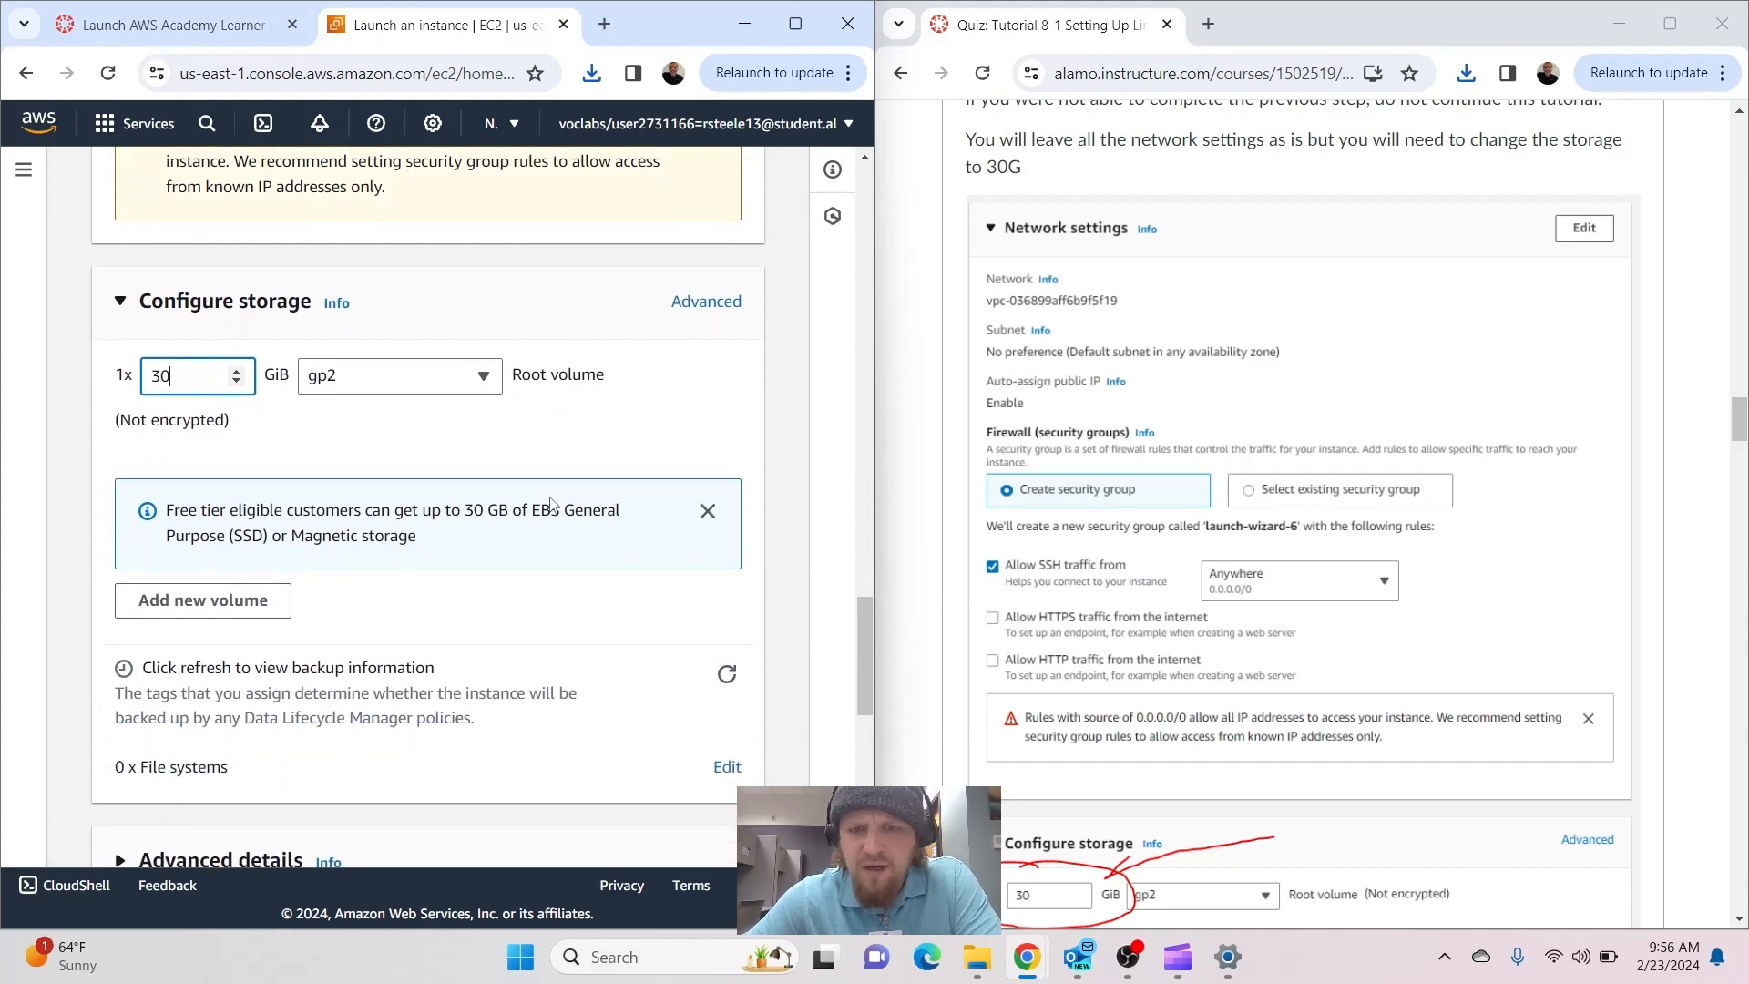
scroll(550, 503, "down", 2)
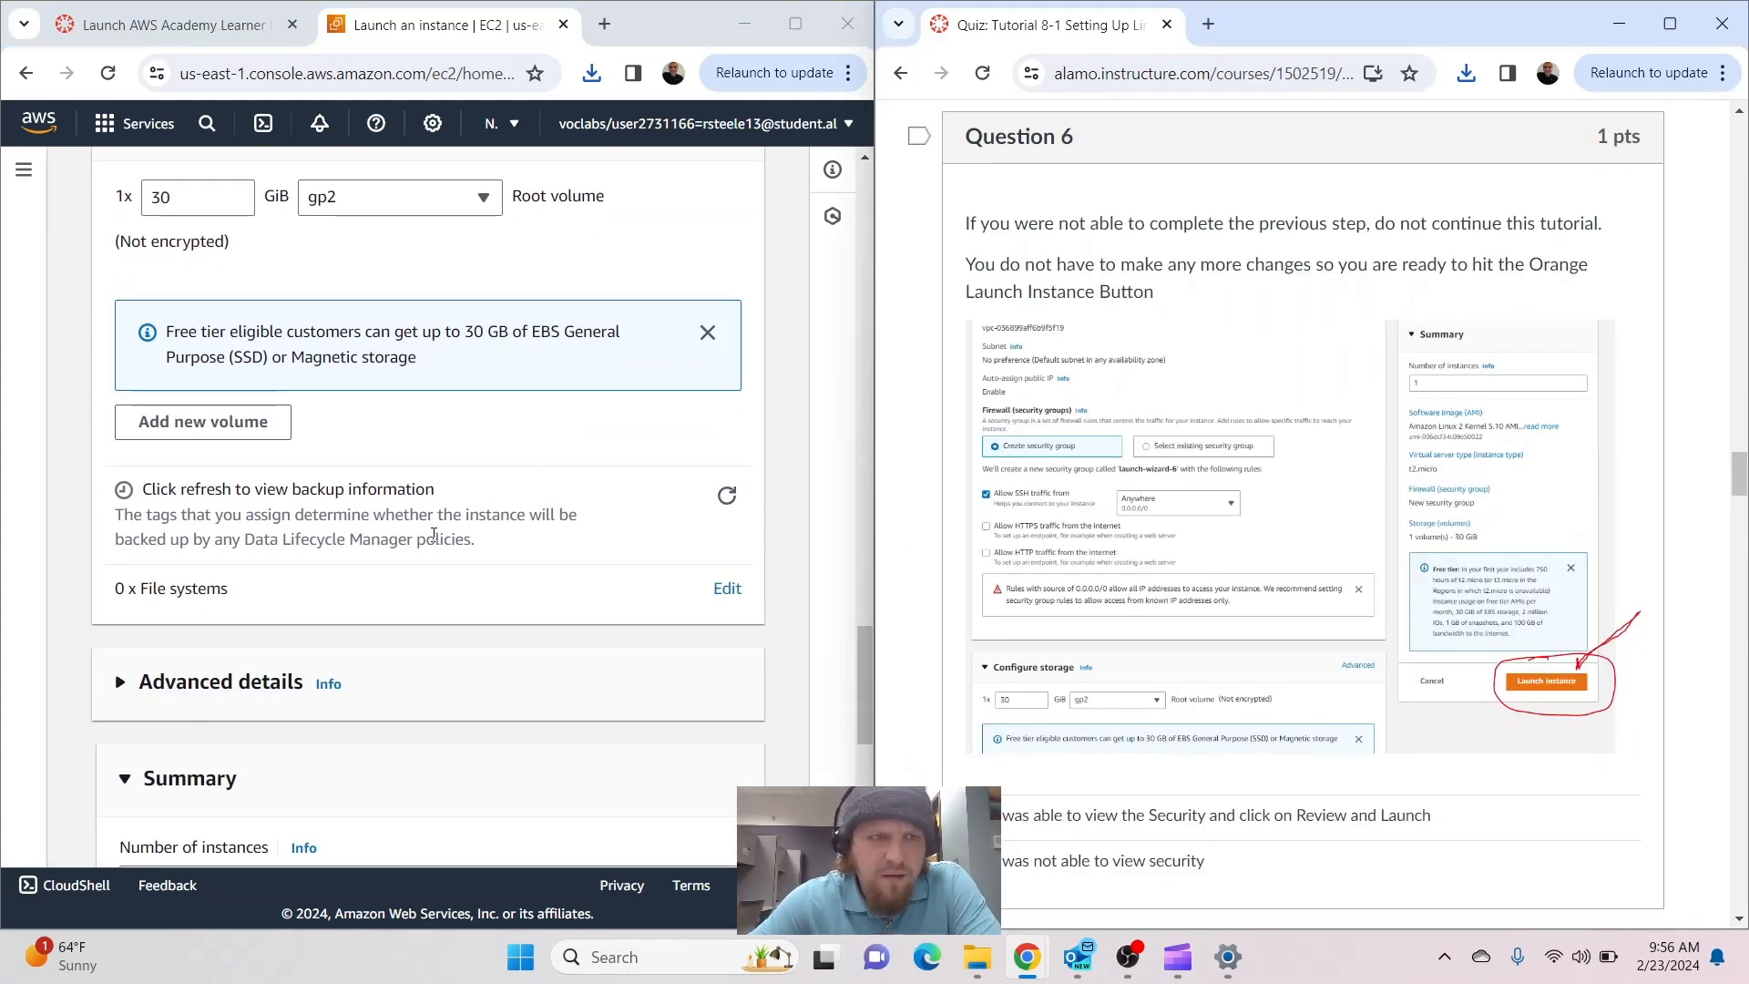
scroll(426, 553, "down", 5)
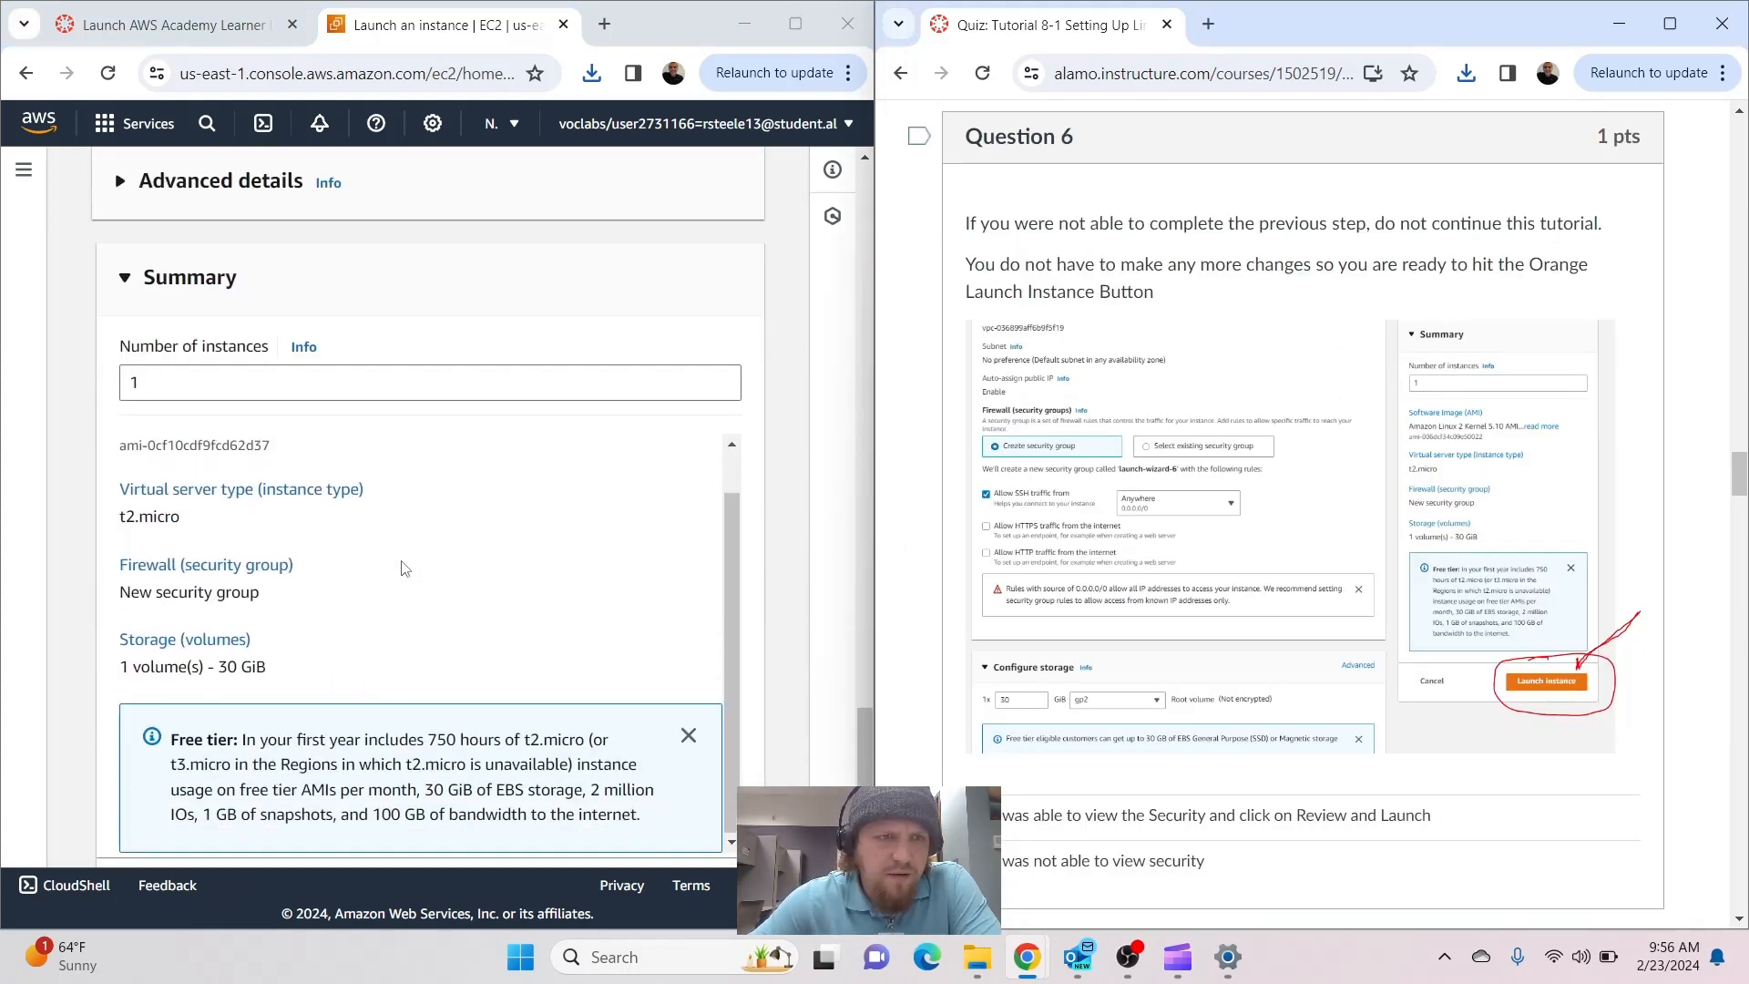
scroll(74, 701, "down", 2)
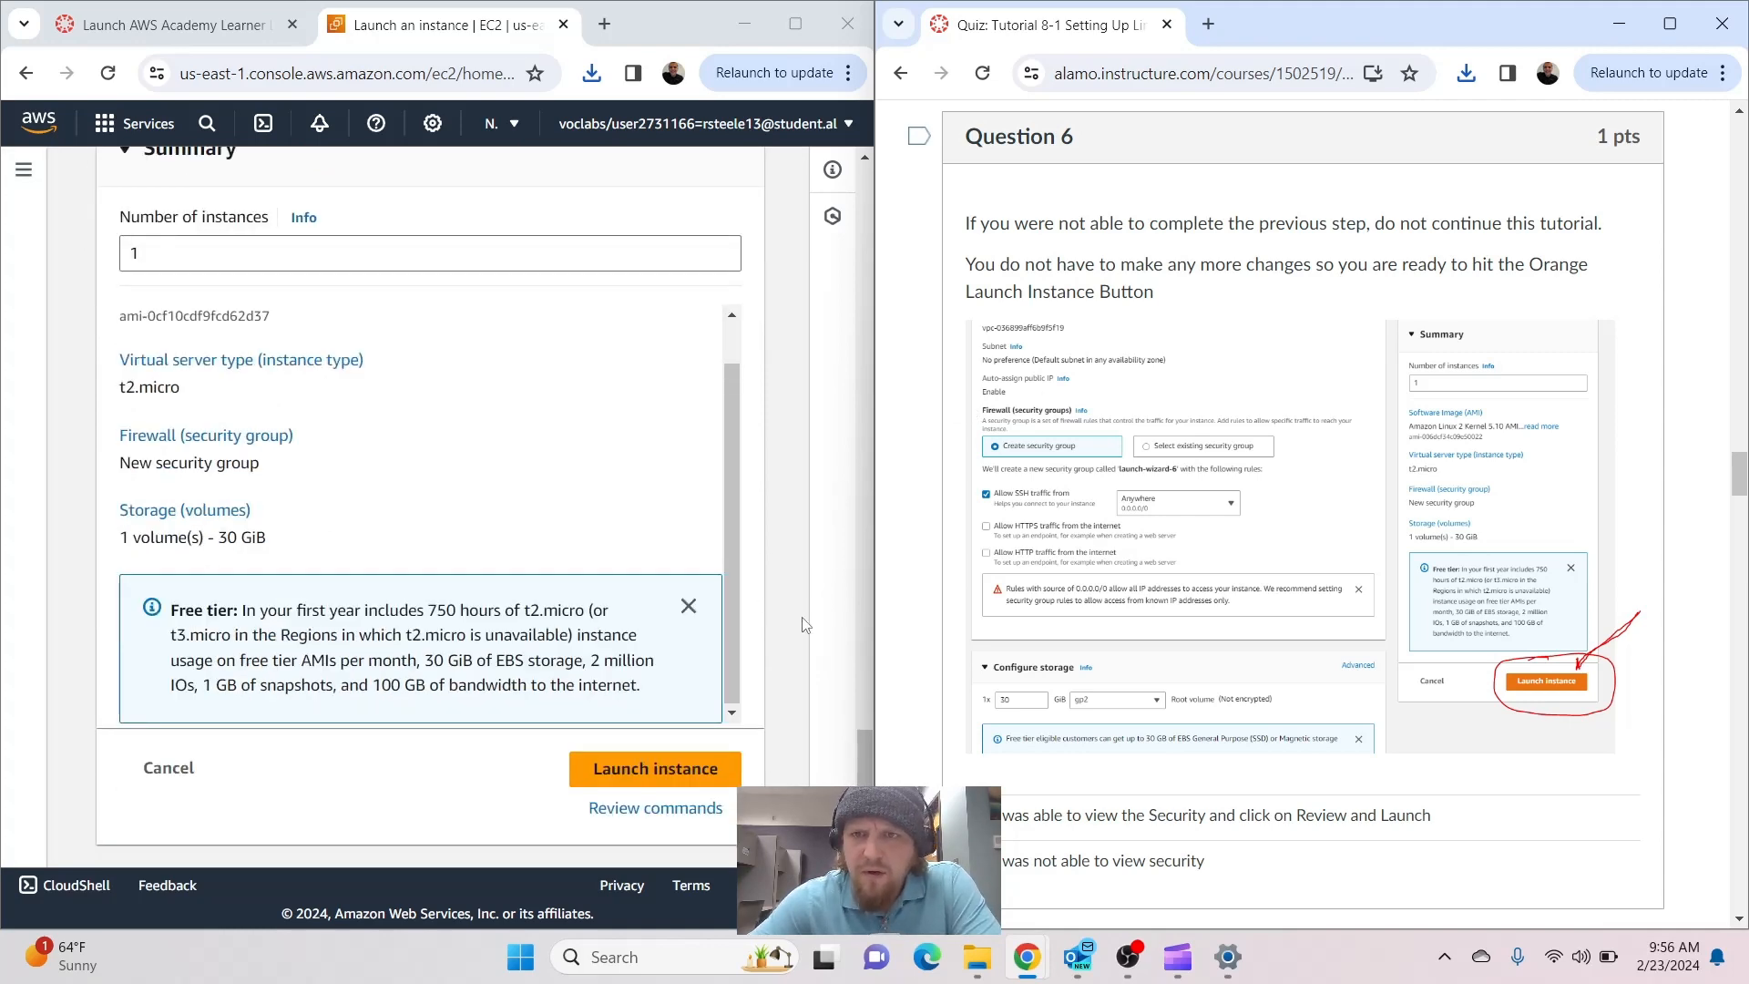
left_click(678, 767)
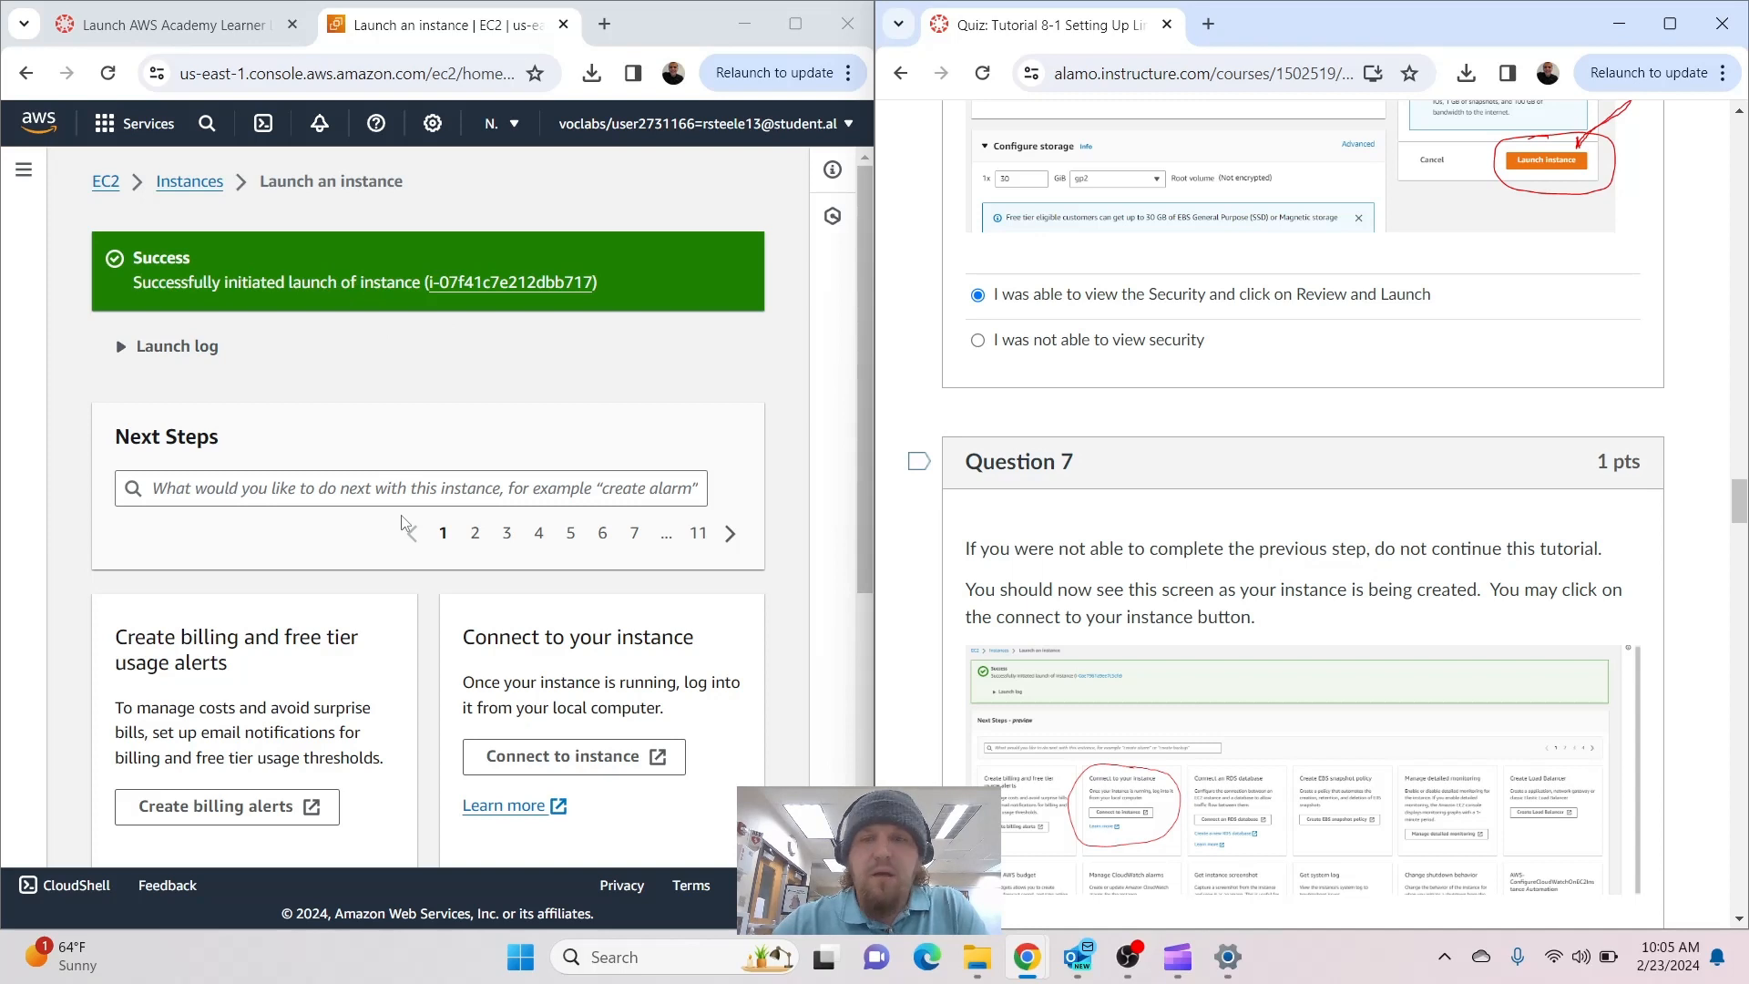
Open the connection page for the newly launched instance, as question 7 instructs
scroll(1052, 740, "down", 2)
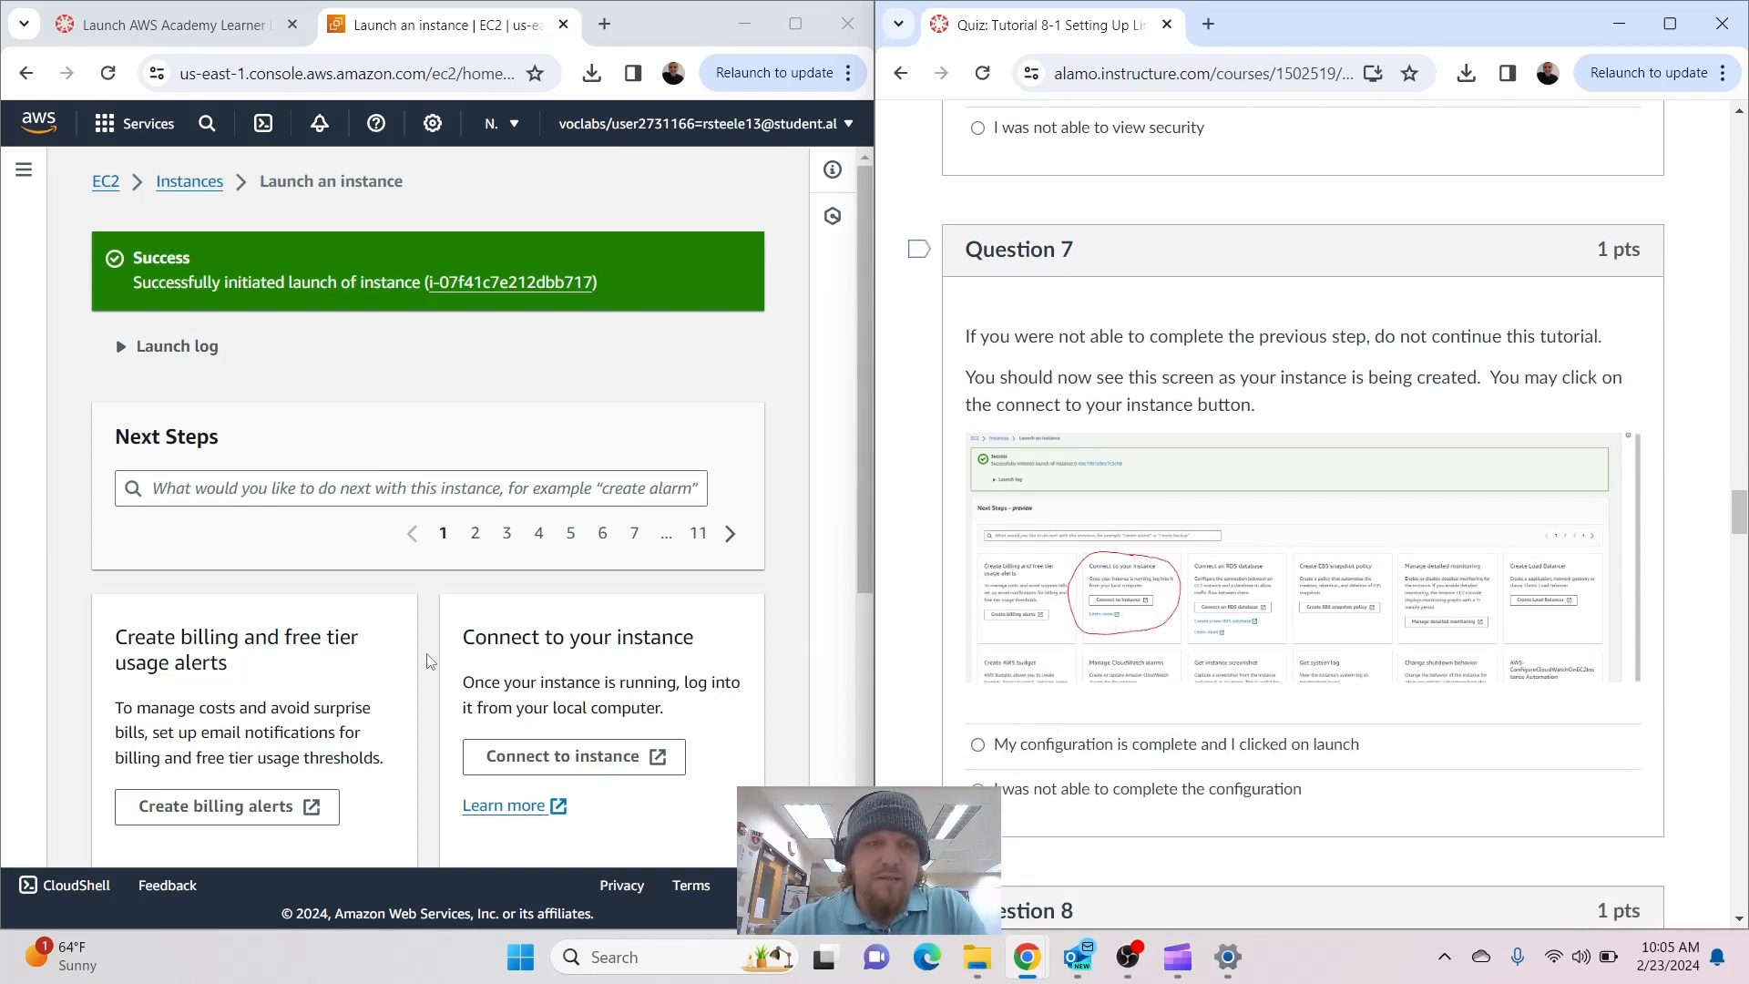
scroll(429, 663, "down", 2)
scroll(638, 601, "down", 1)
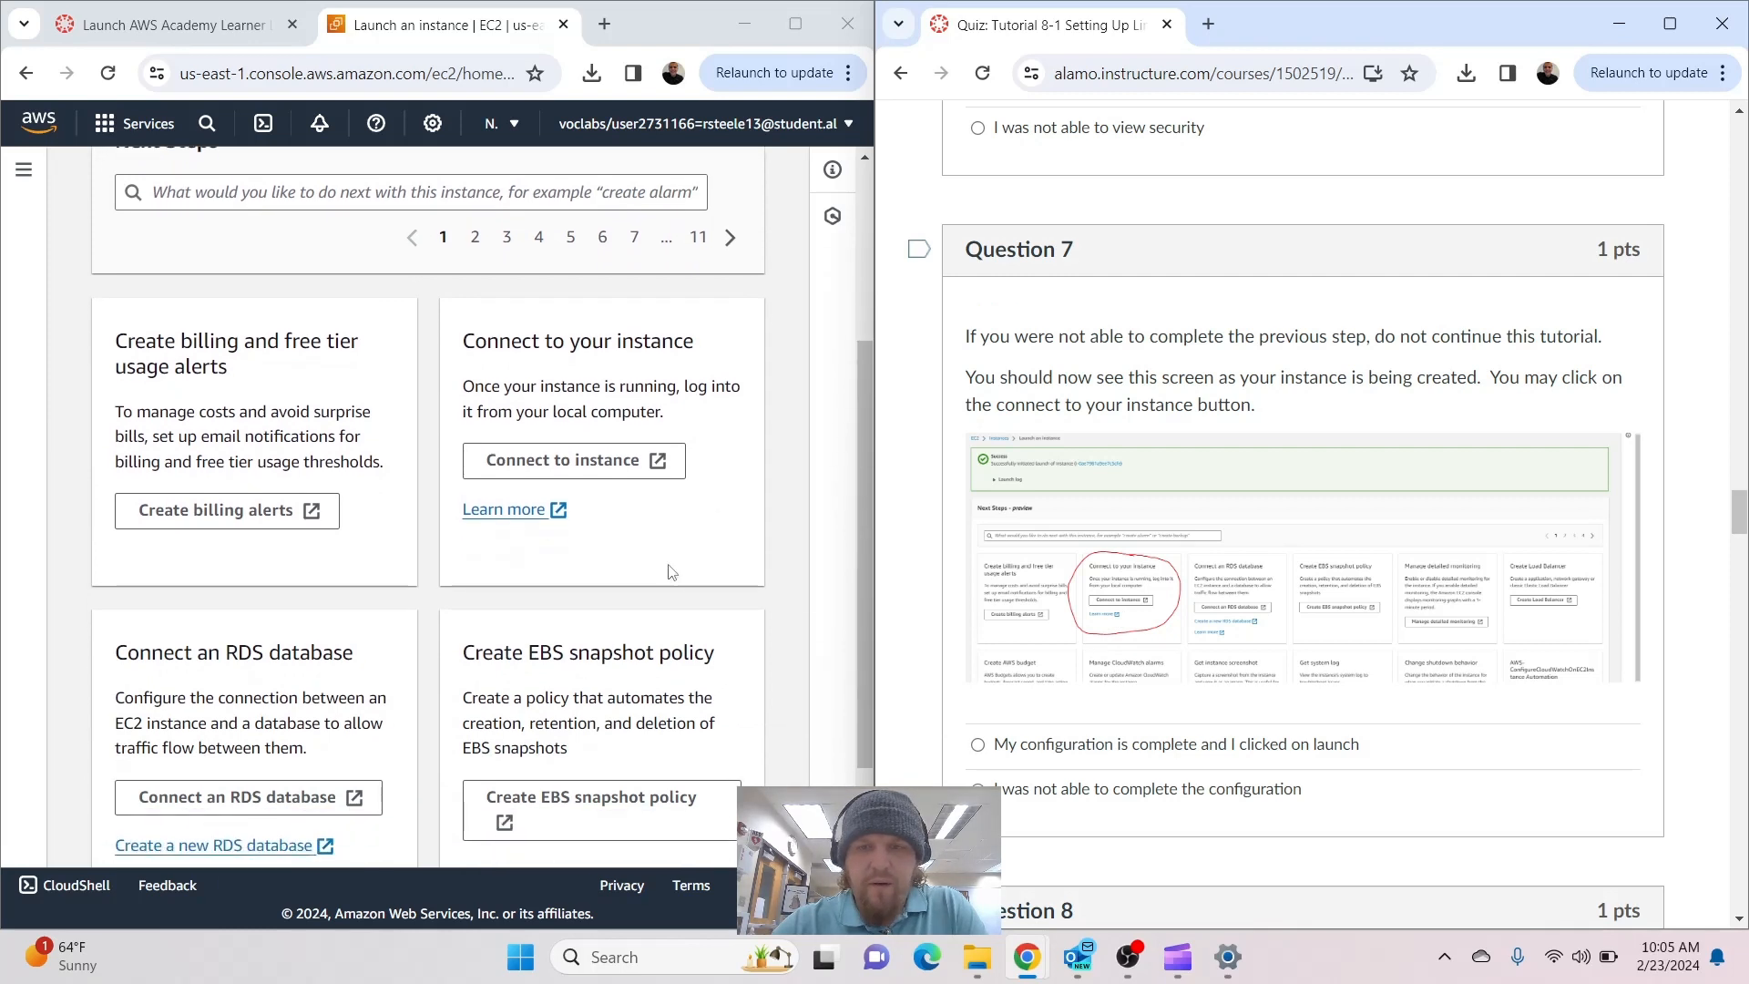
left_click(612, 459)
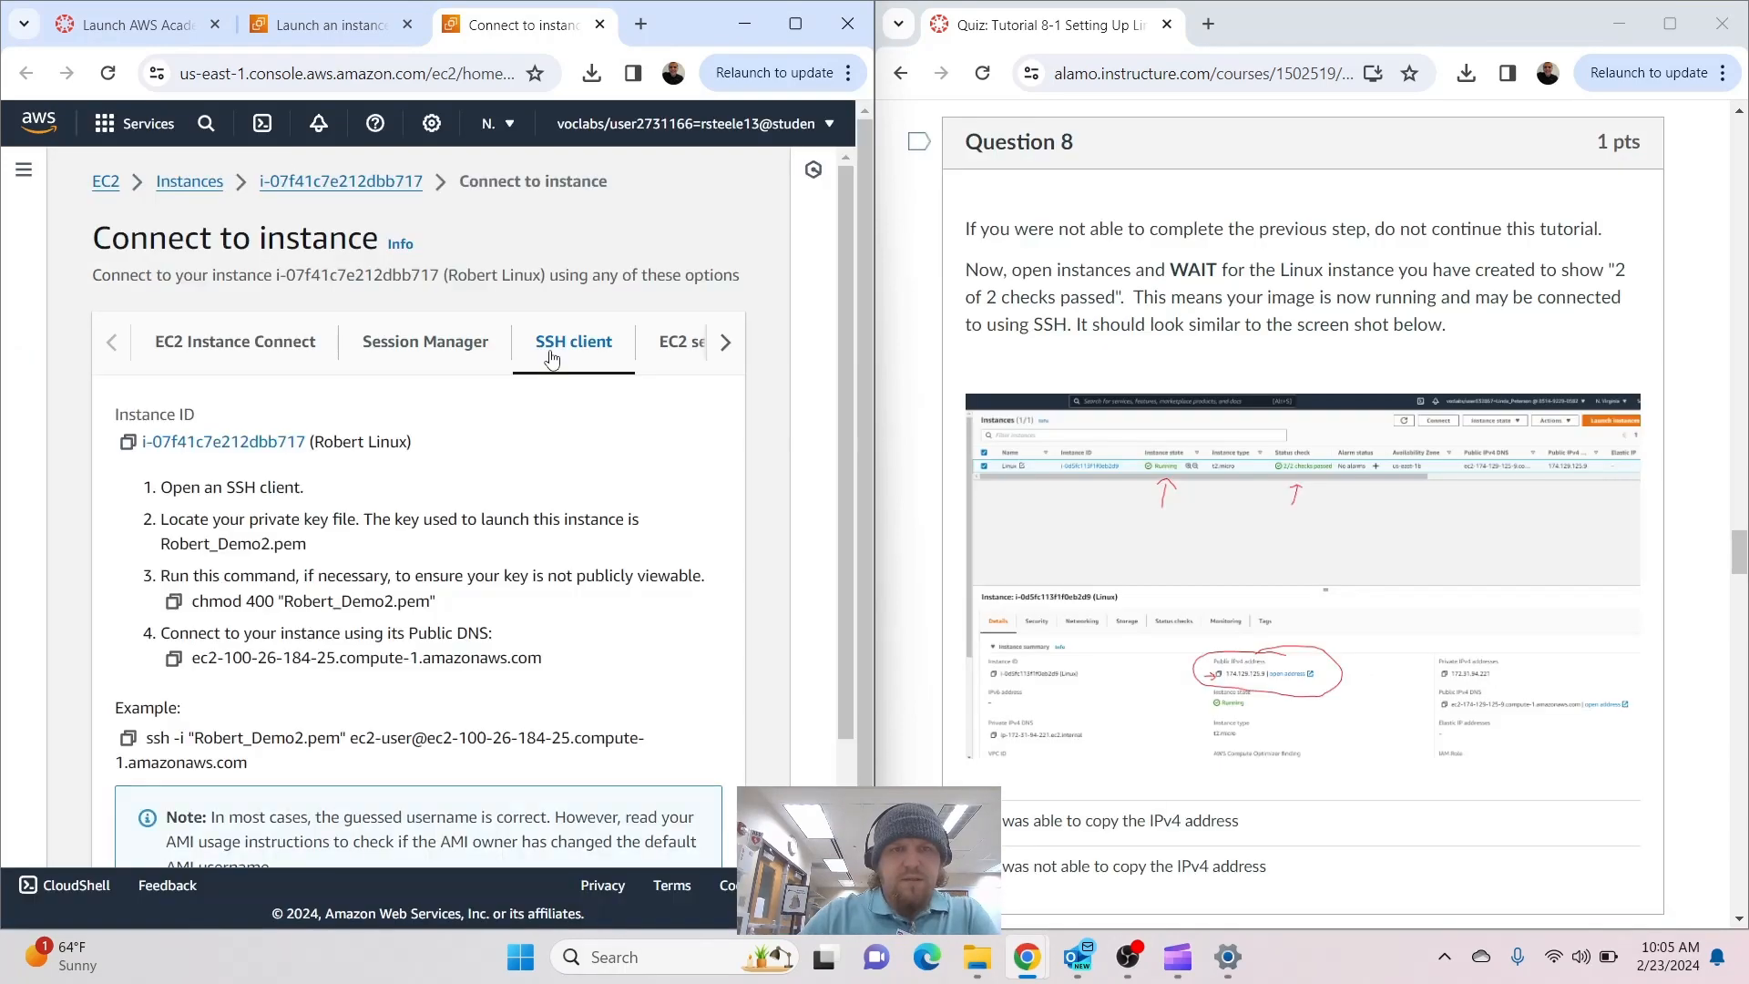
Read the question 8 instructions, open the instances list and examine the Linux instance's details across the table columns
scroll(1198, 624, "down", 1)
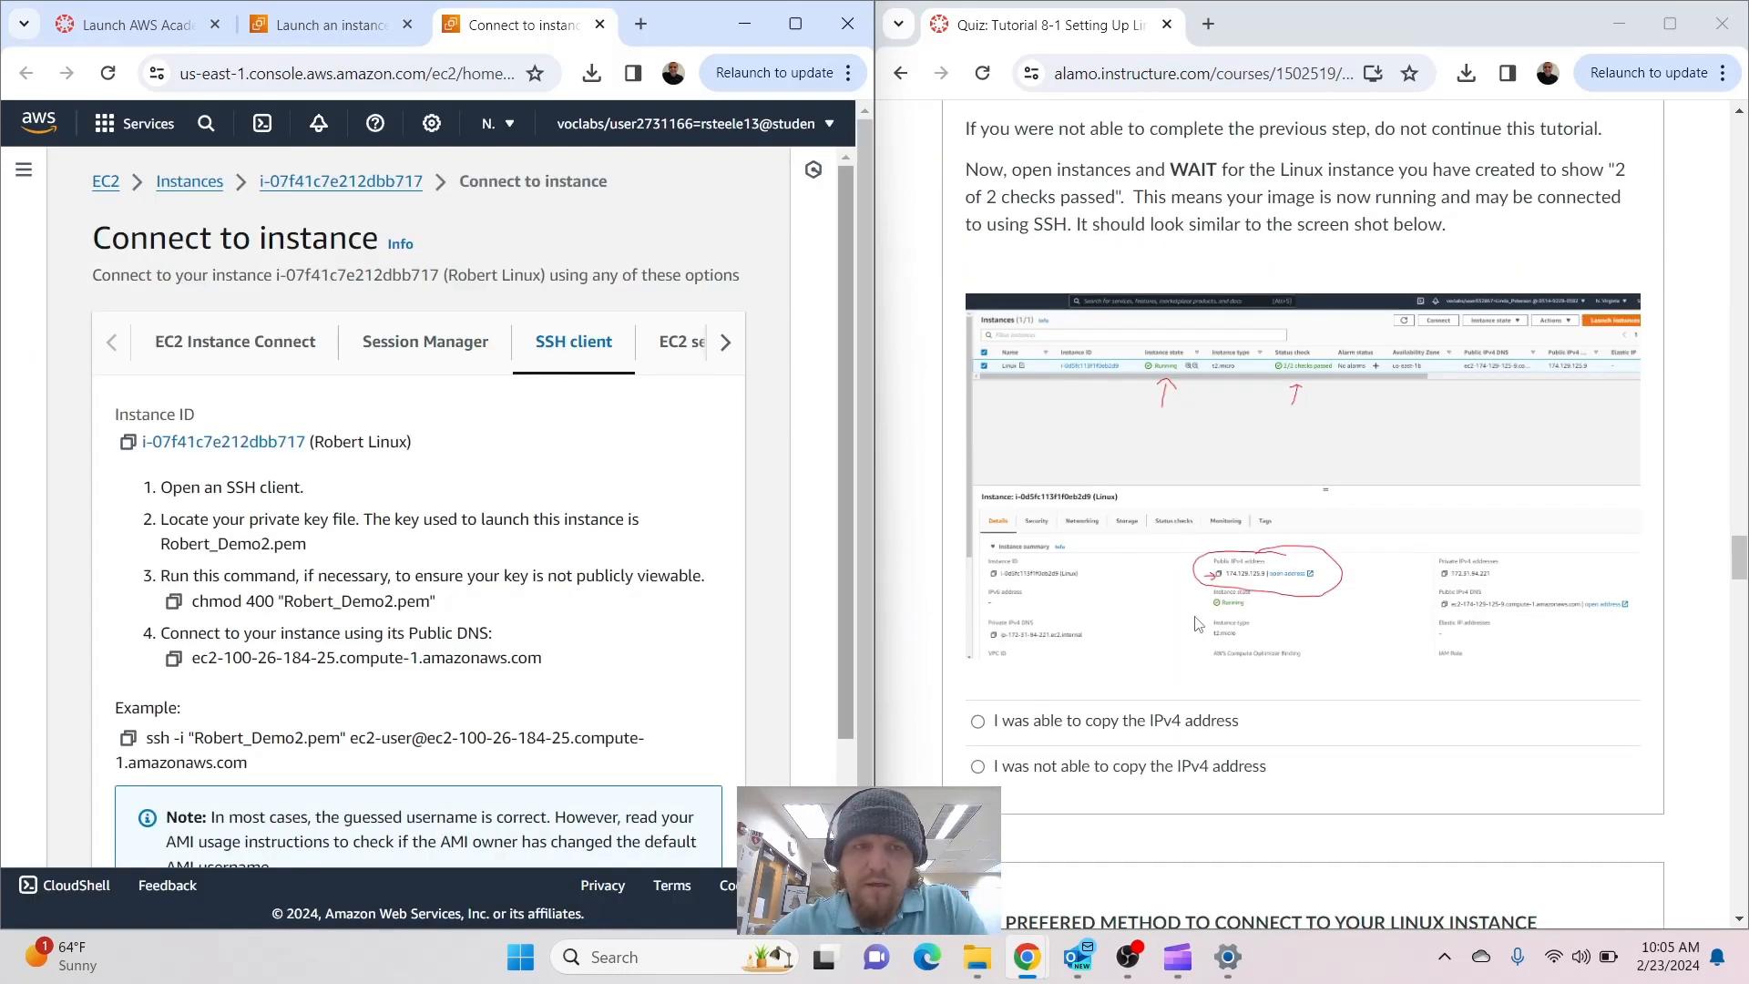
scroll(1148, 419, "up", 1)
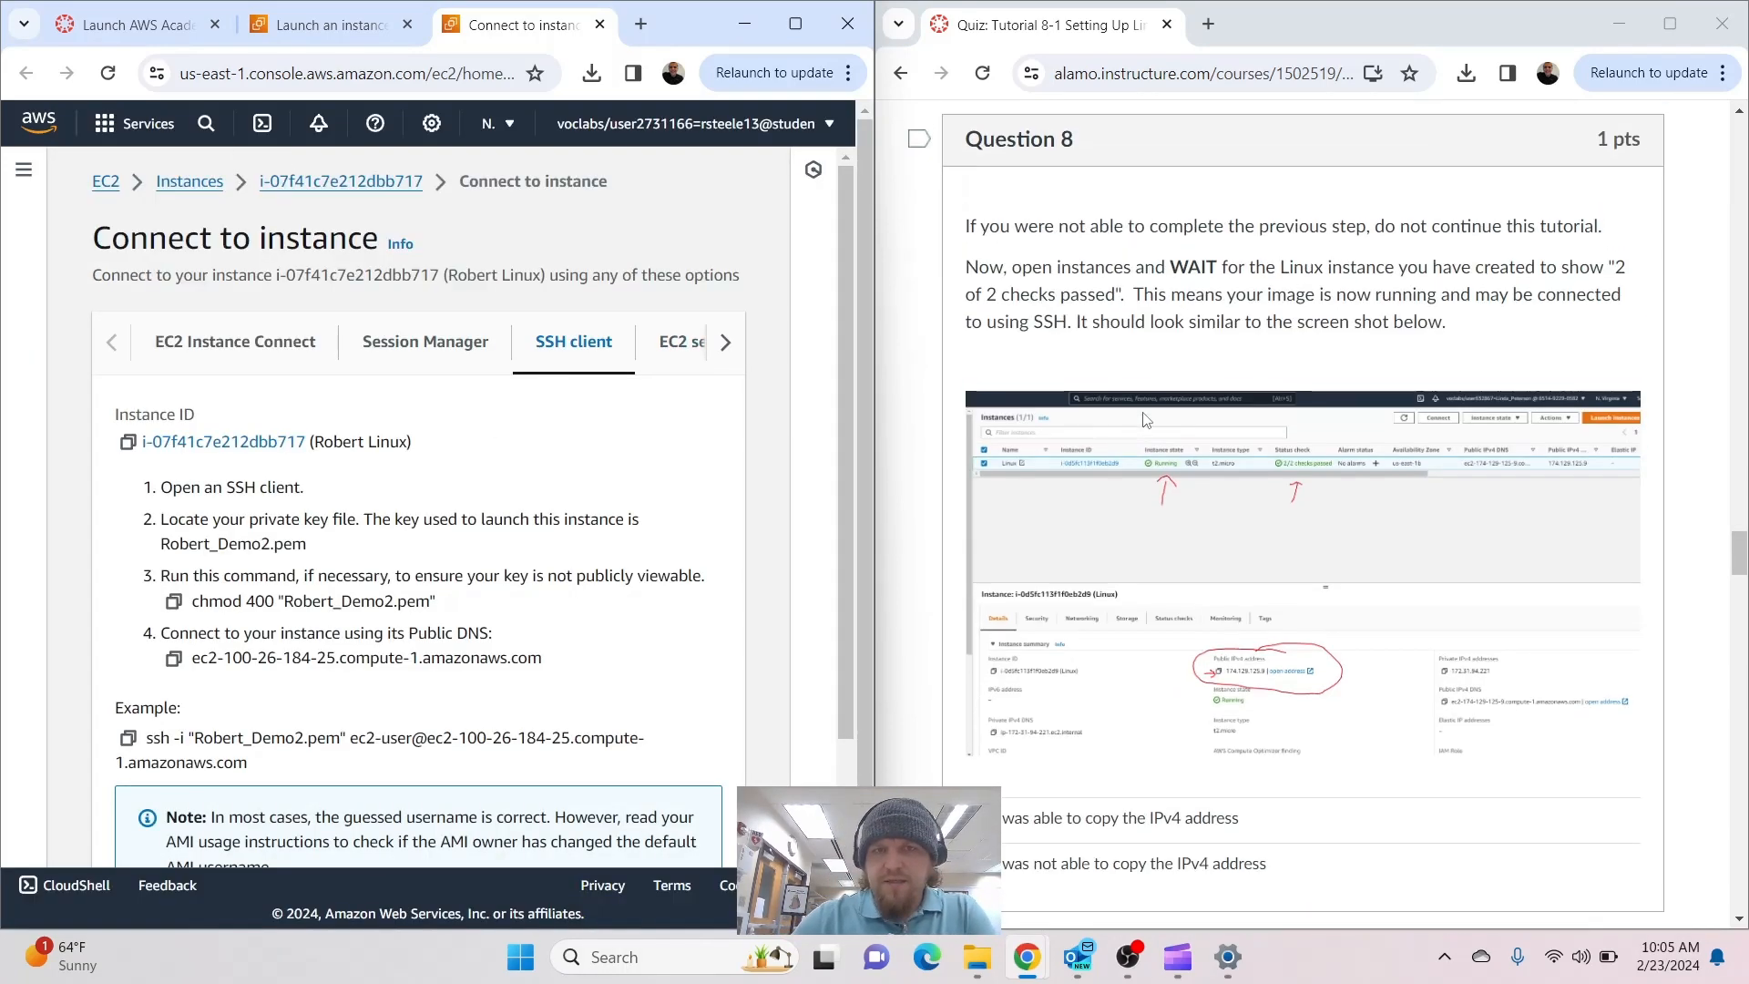
left_click(200, 186)
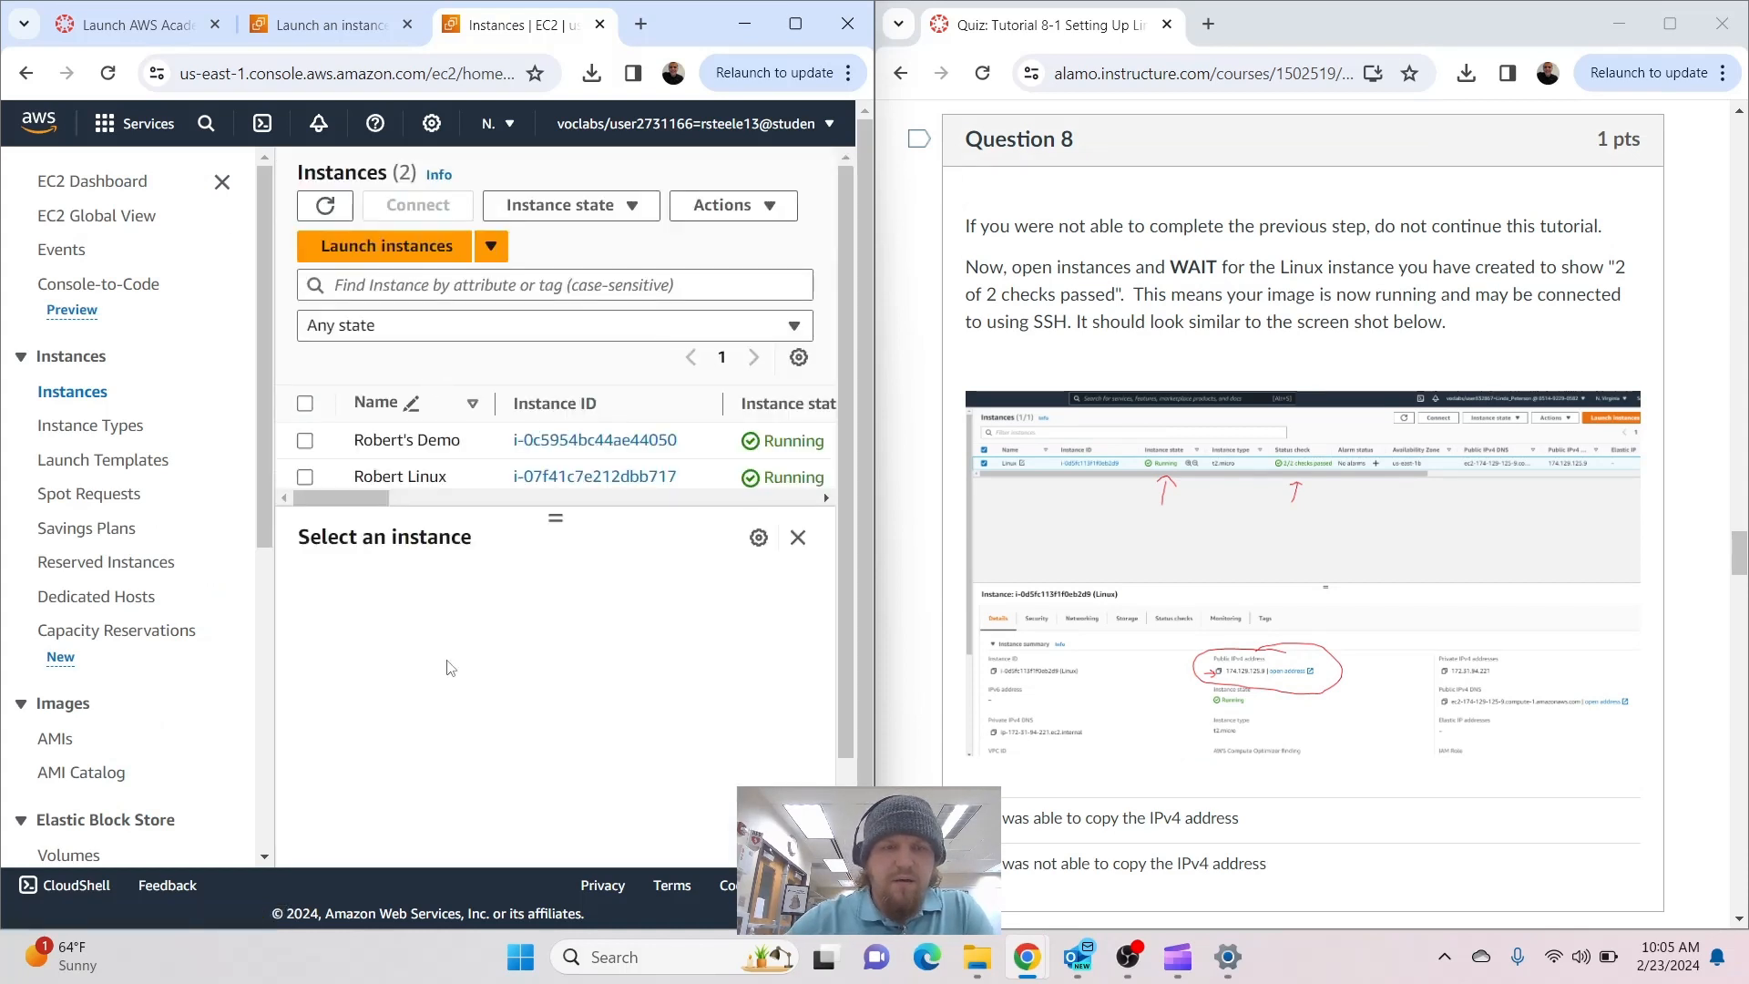
scroll(602, 473, "right", 10)
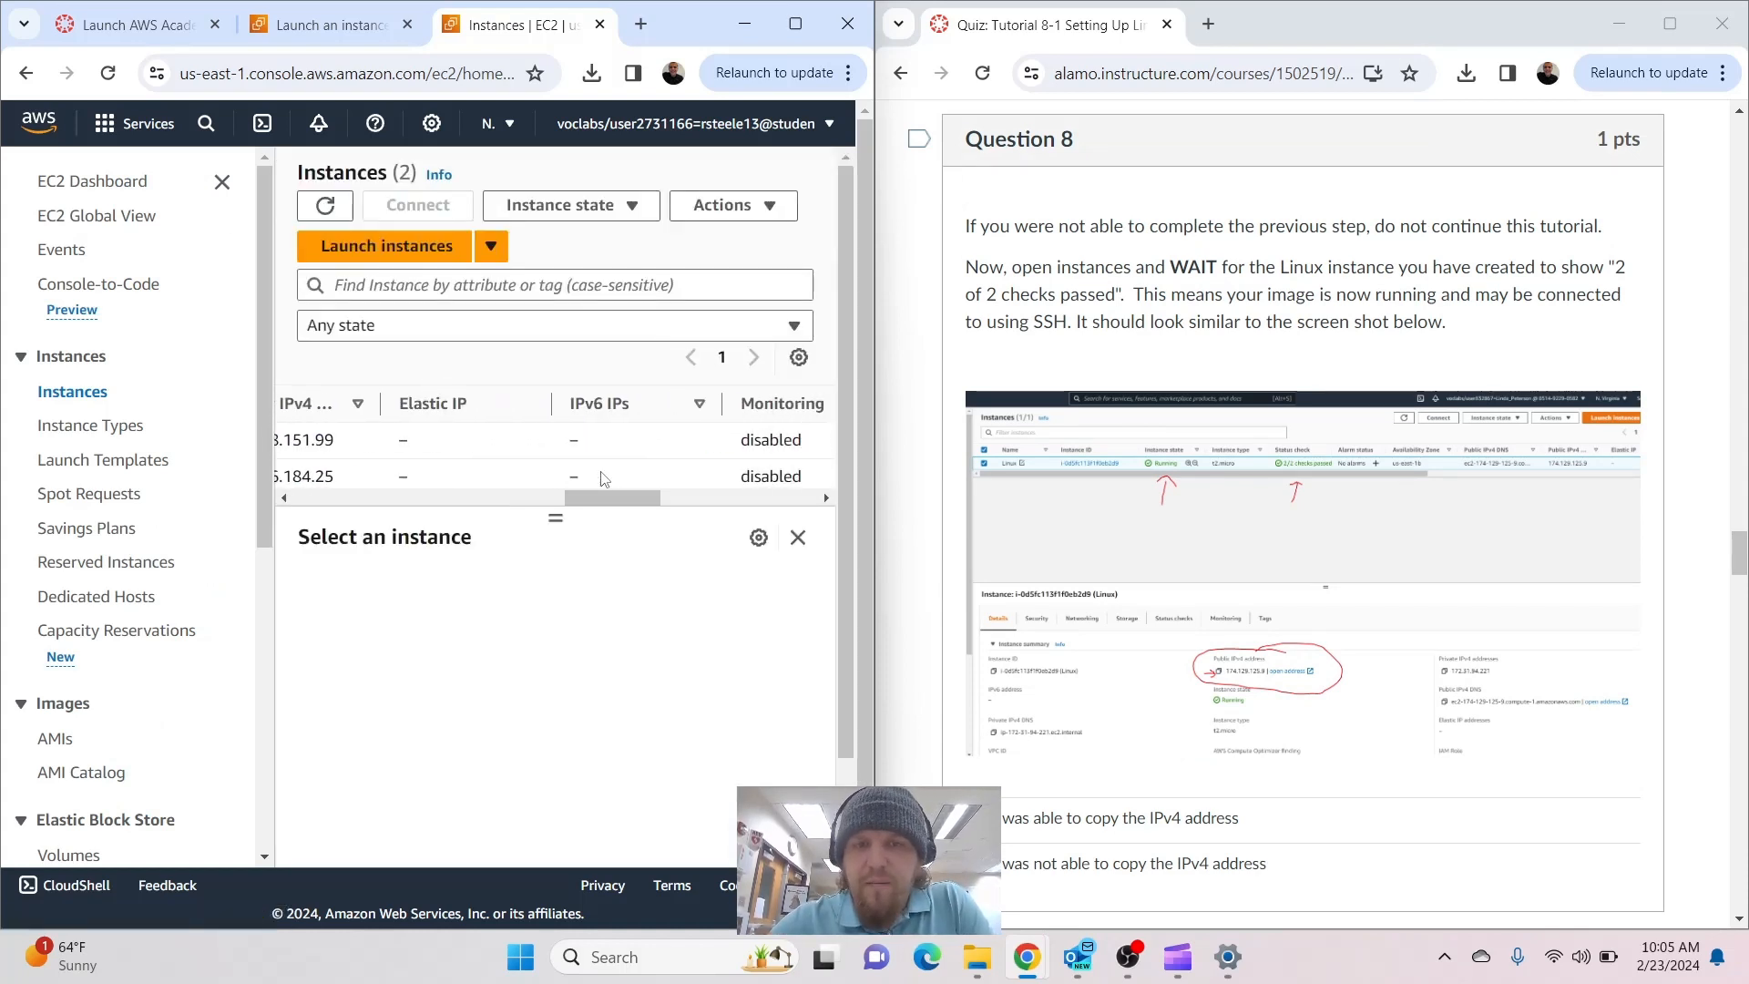
scroll(602, 473, "left", 5)
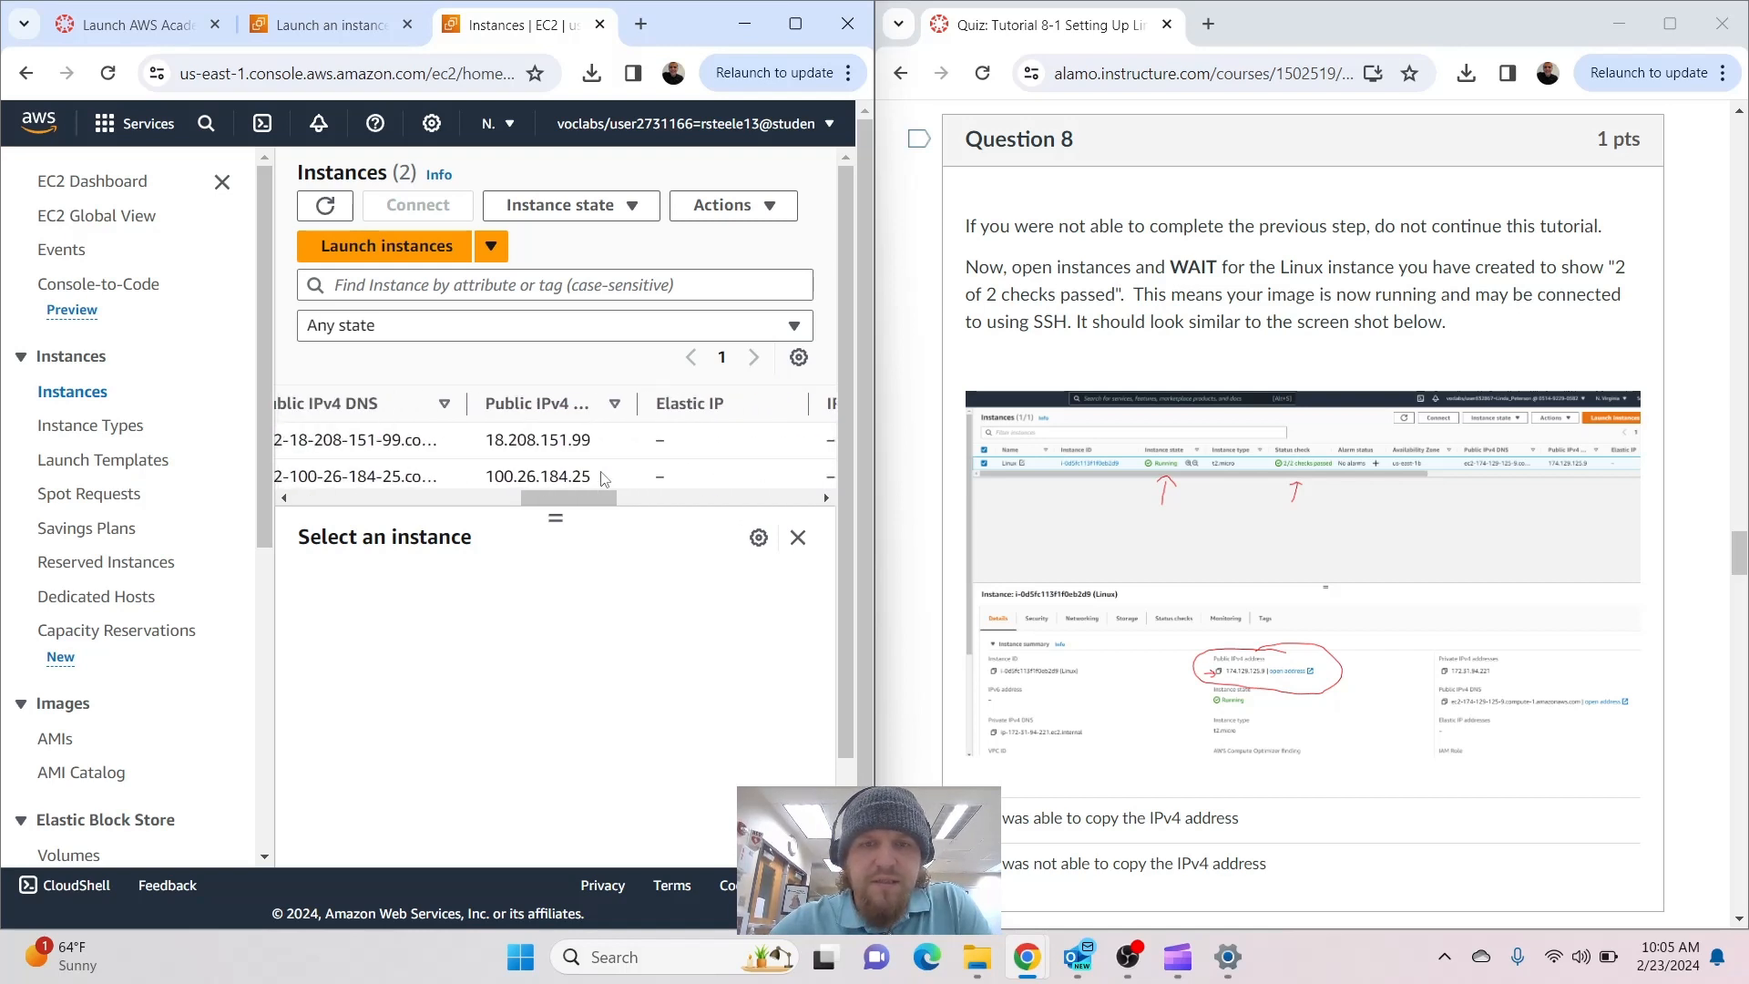
scroll(602, 476, "right", 6)
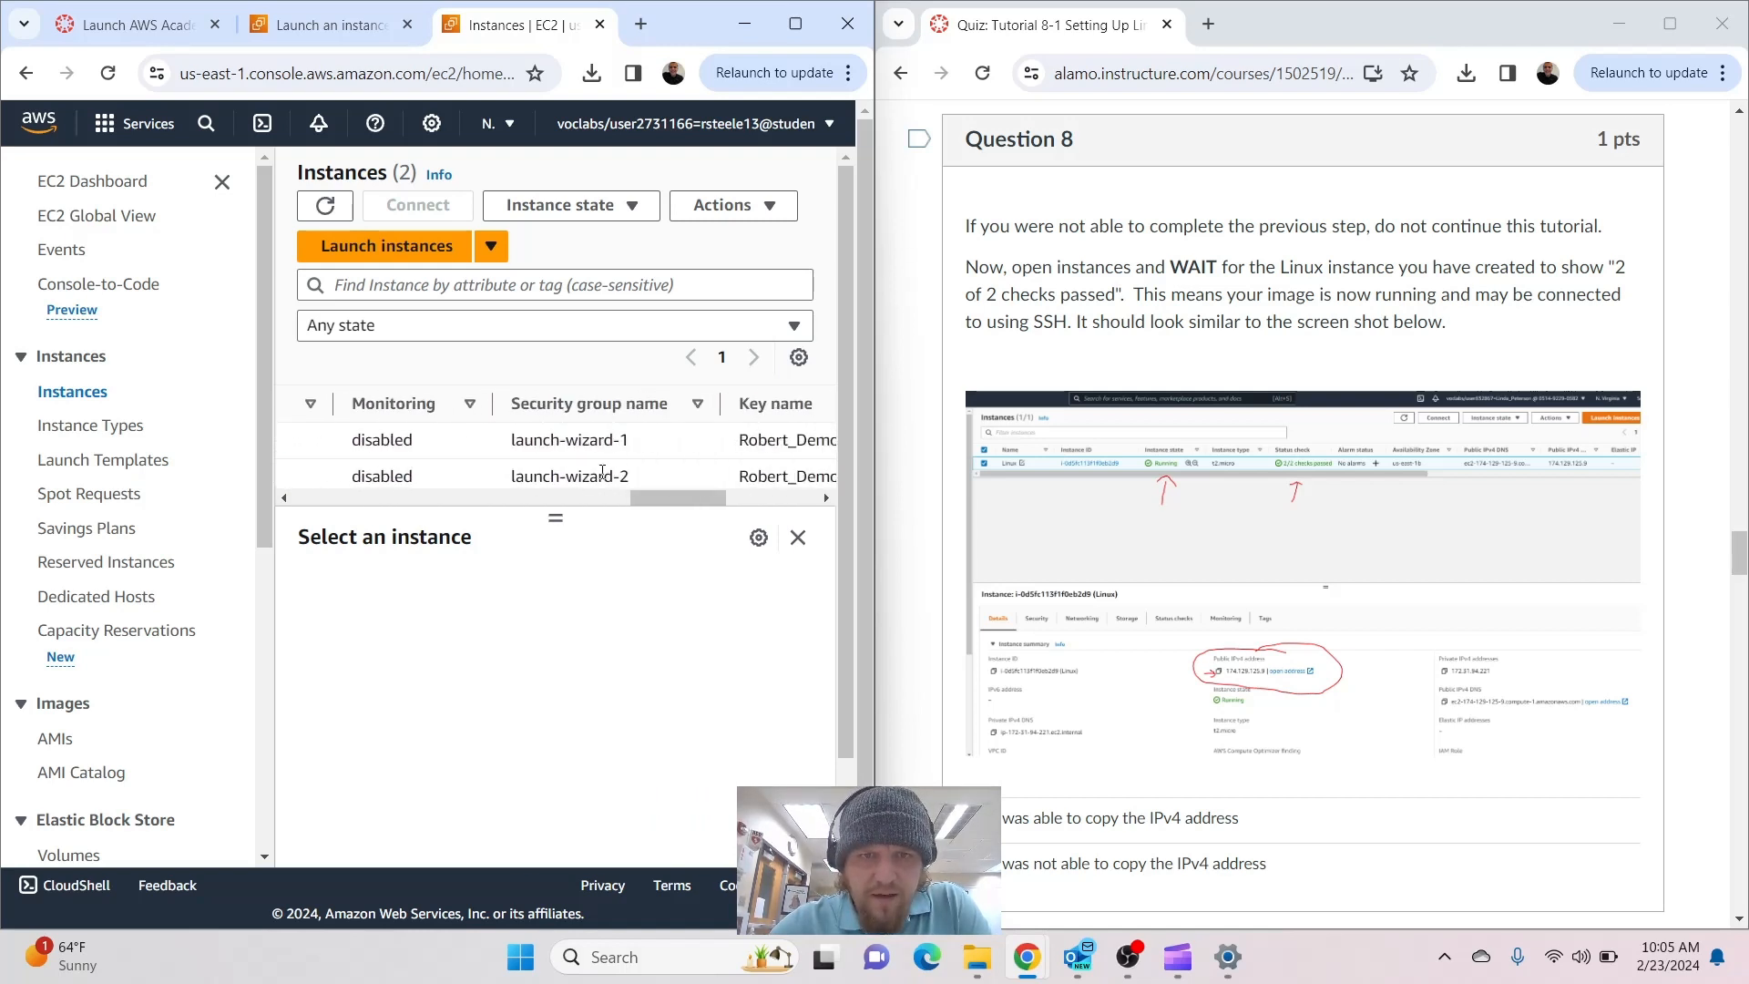
scroll(602, 473, "right", 4)
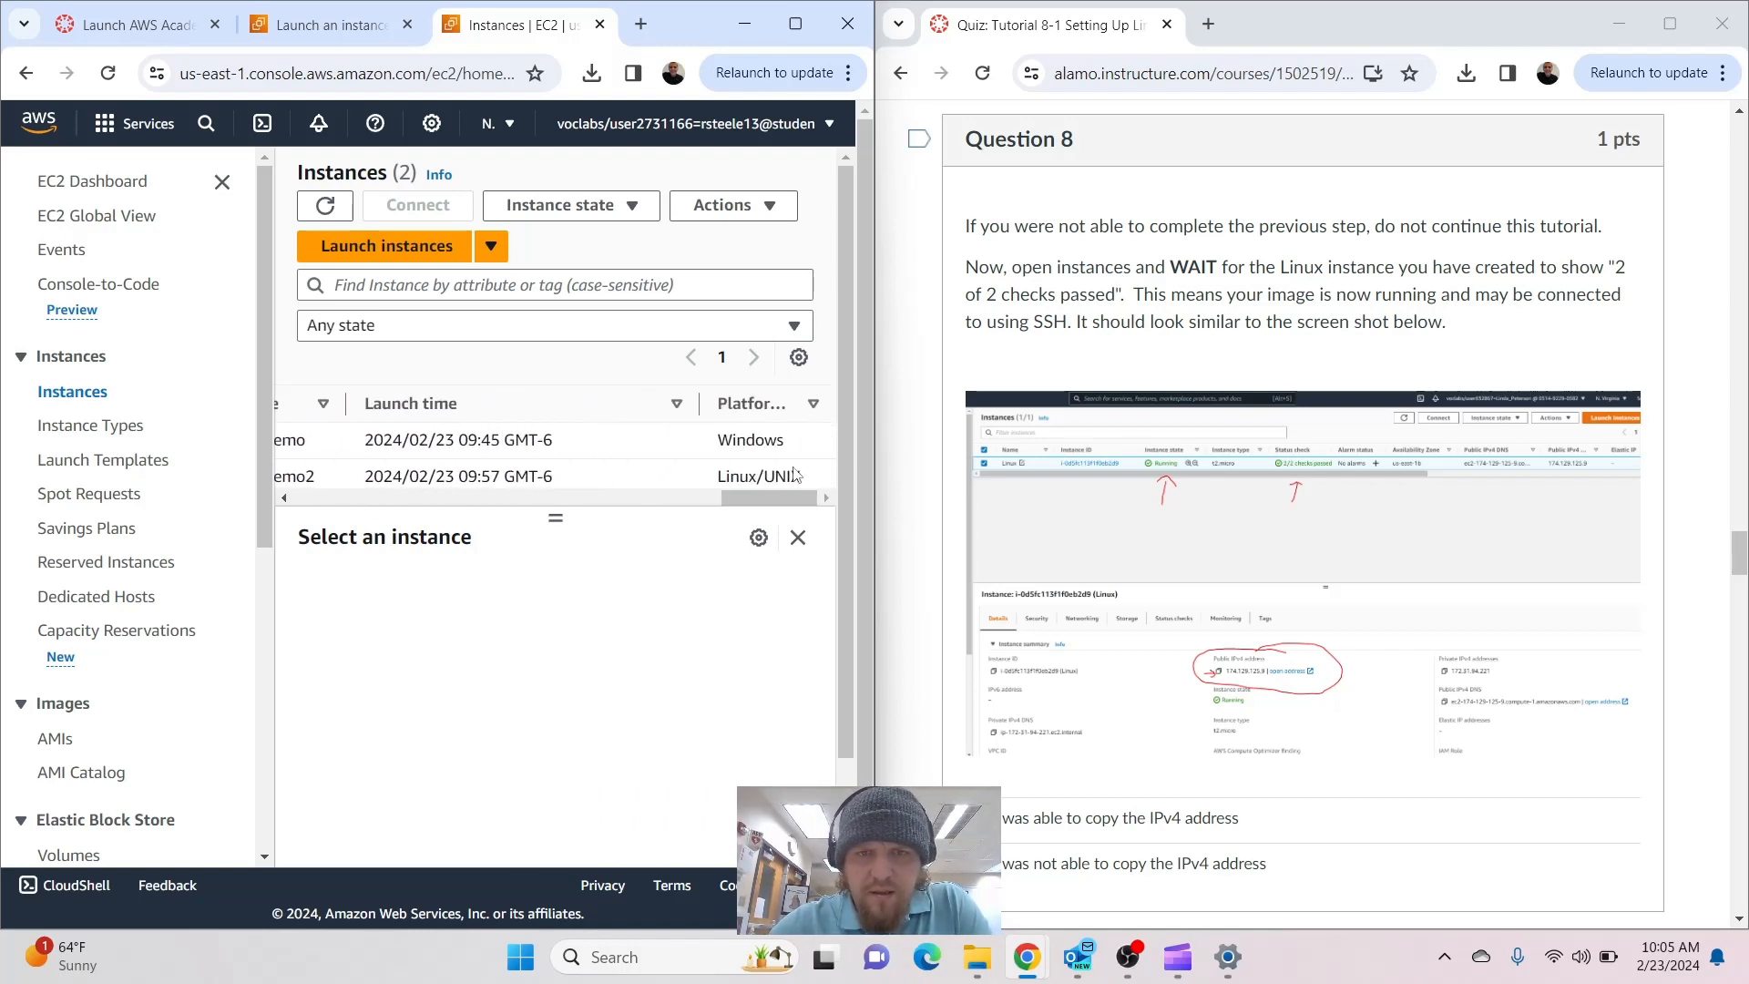
Open the Linux instance's summary from the instances list and go to its connection page
left_click(582, 476)
scroll(583, 477, "left", 10)
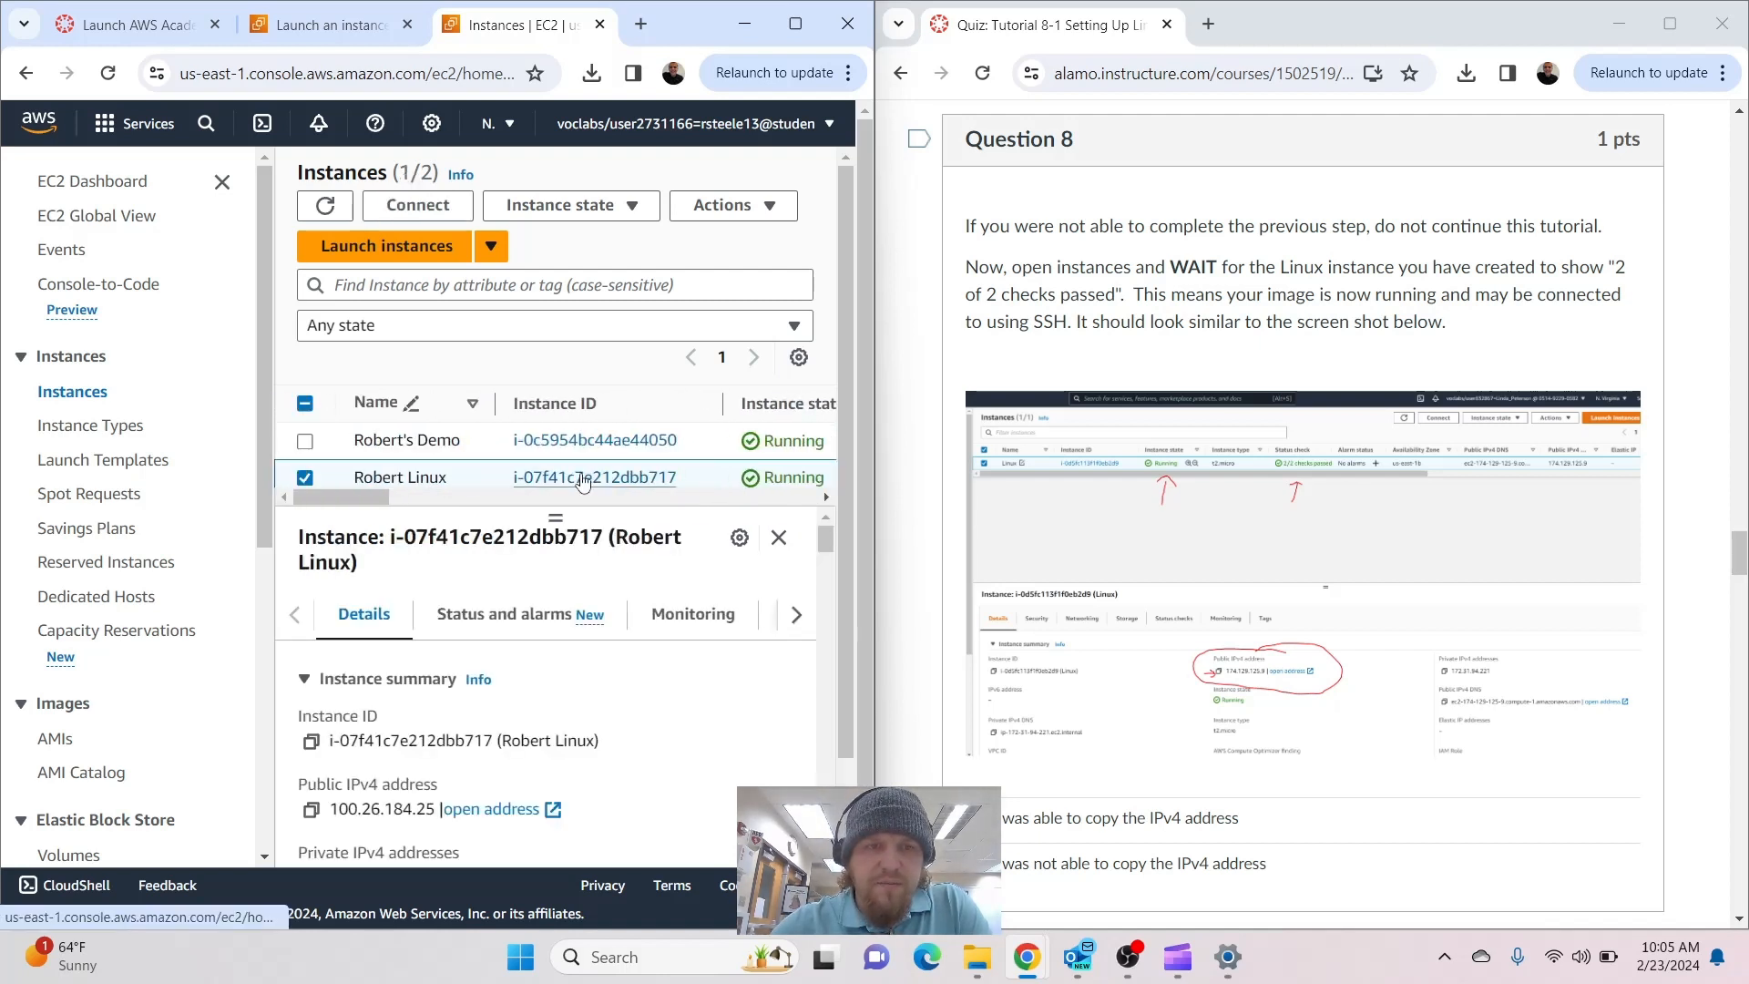
left_click(579, 479)
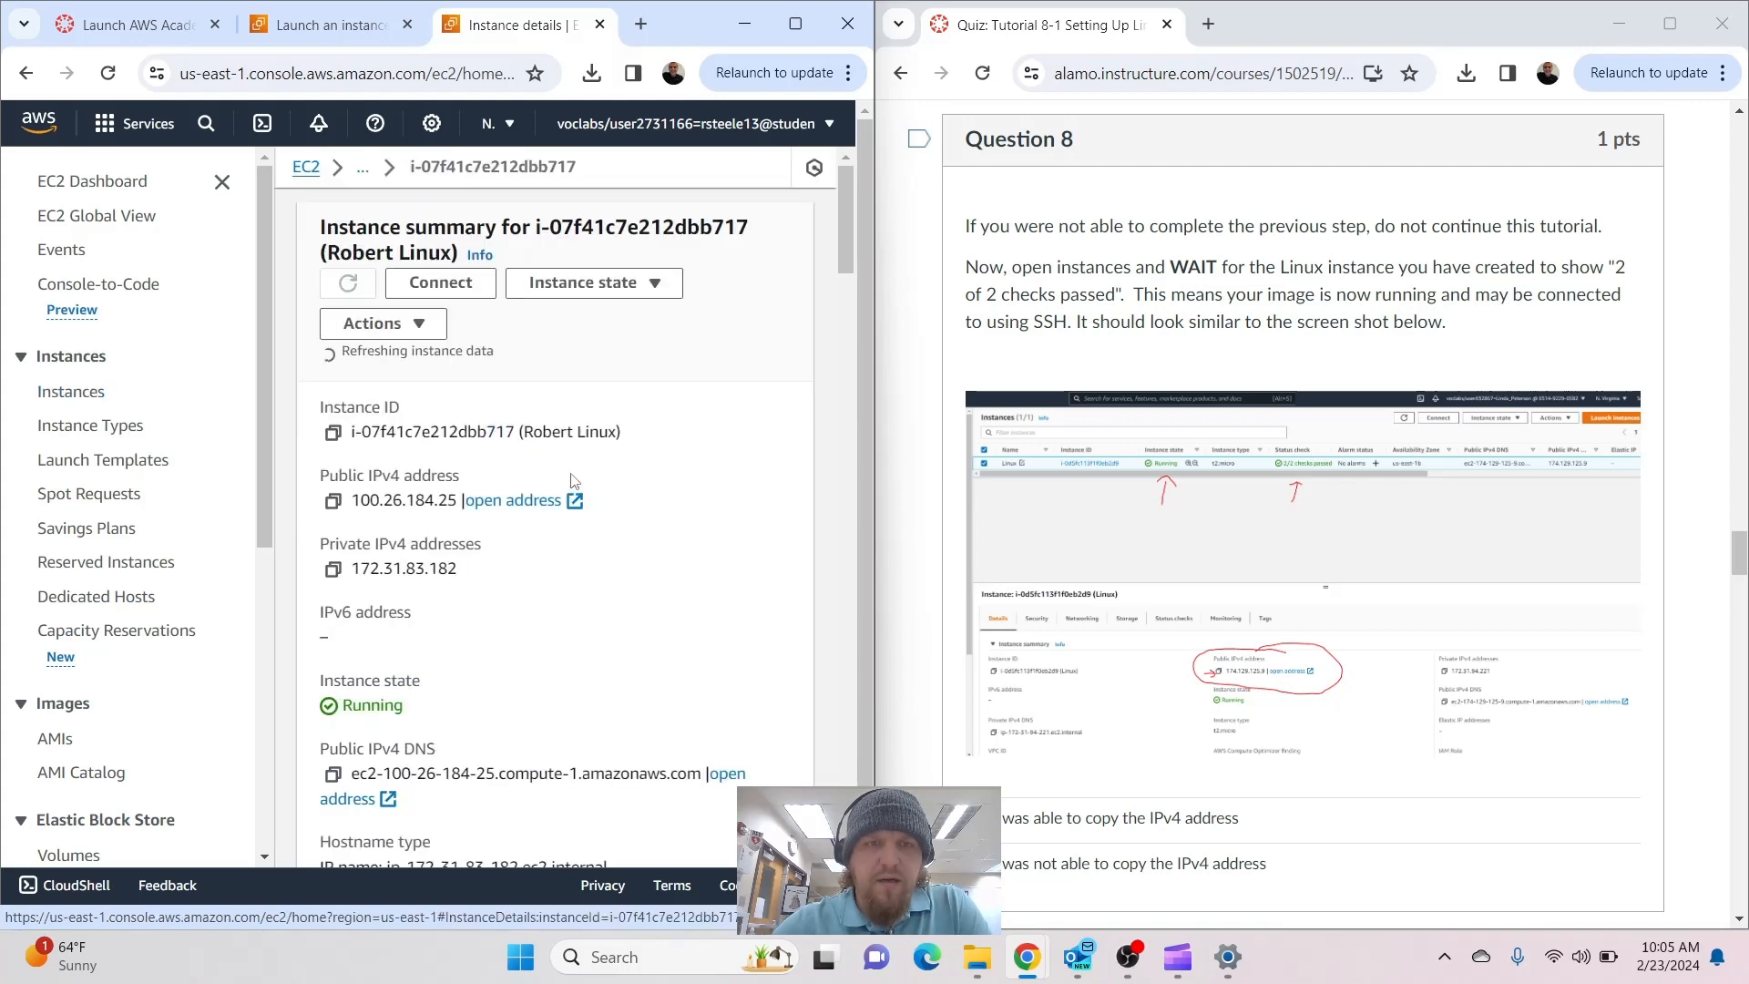
left_click(426, 283)
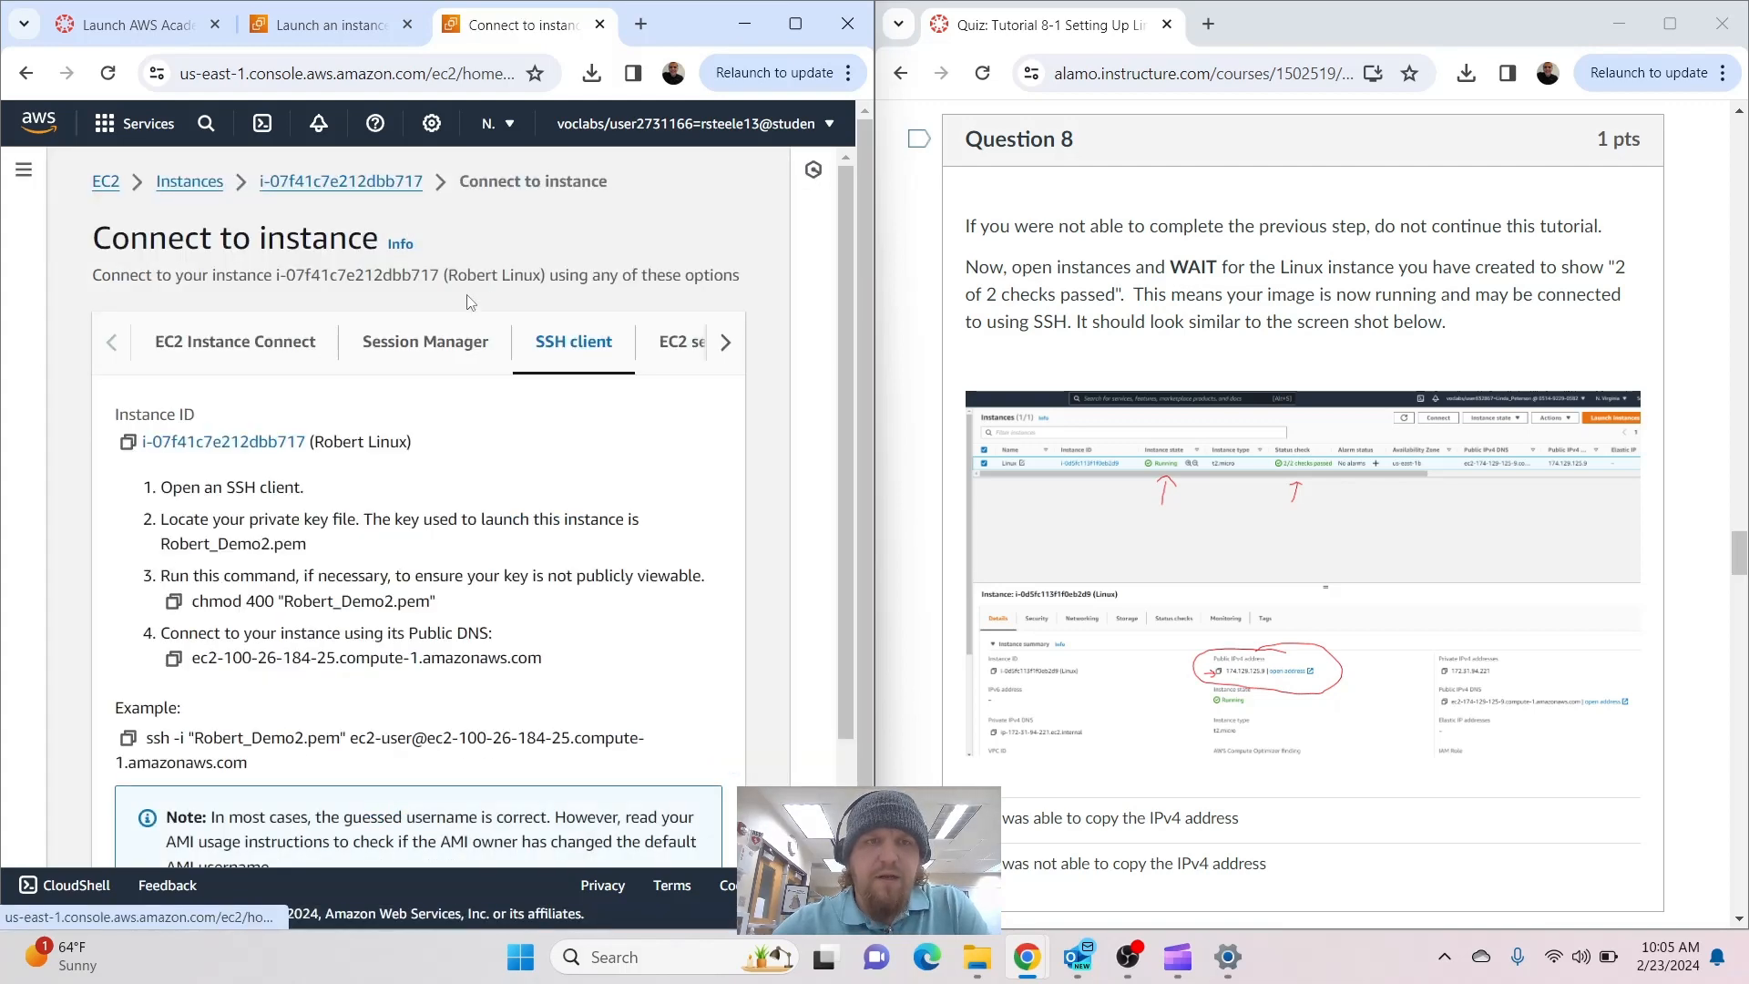
Compare the SSH client instructions with the tutorial's preferred method and copy the example SSH command for the Linux instance
scroll(1308, 657, "down", 2)
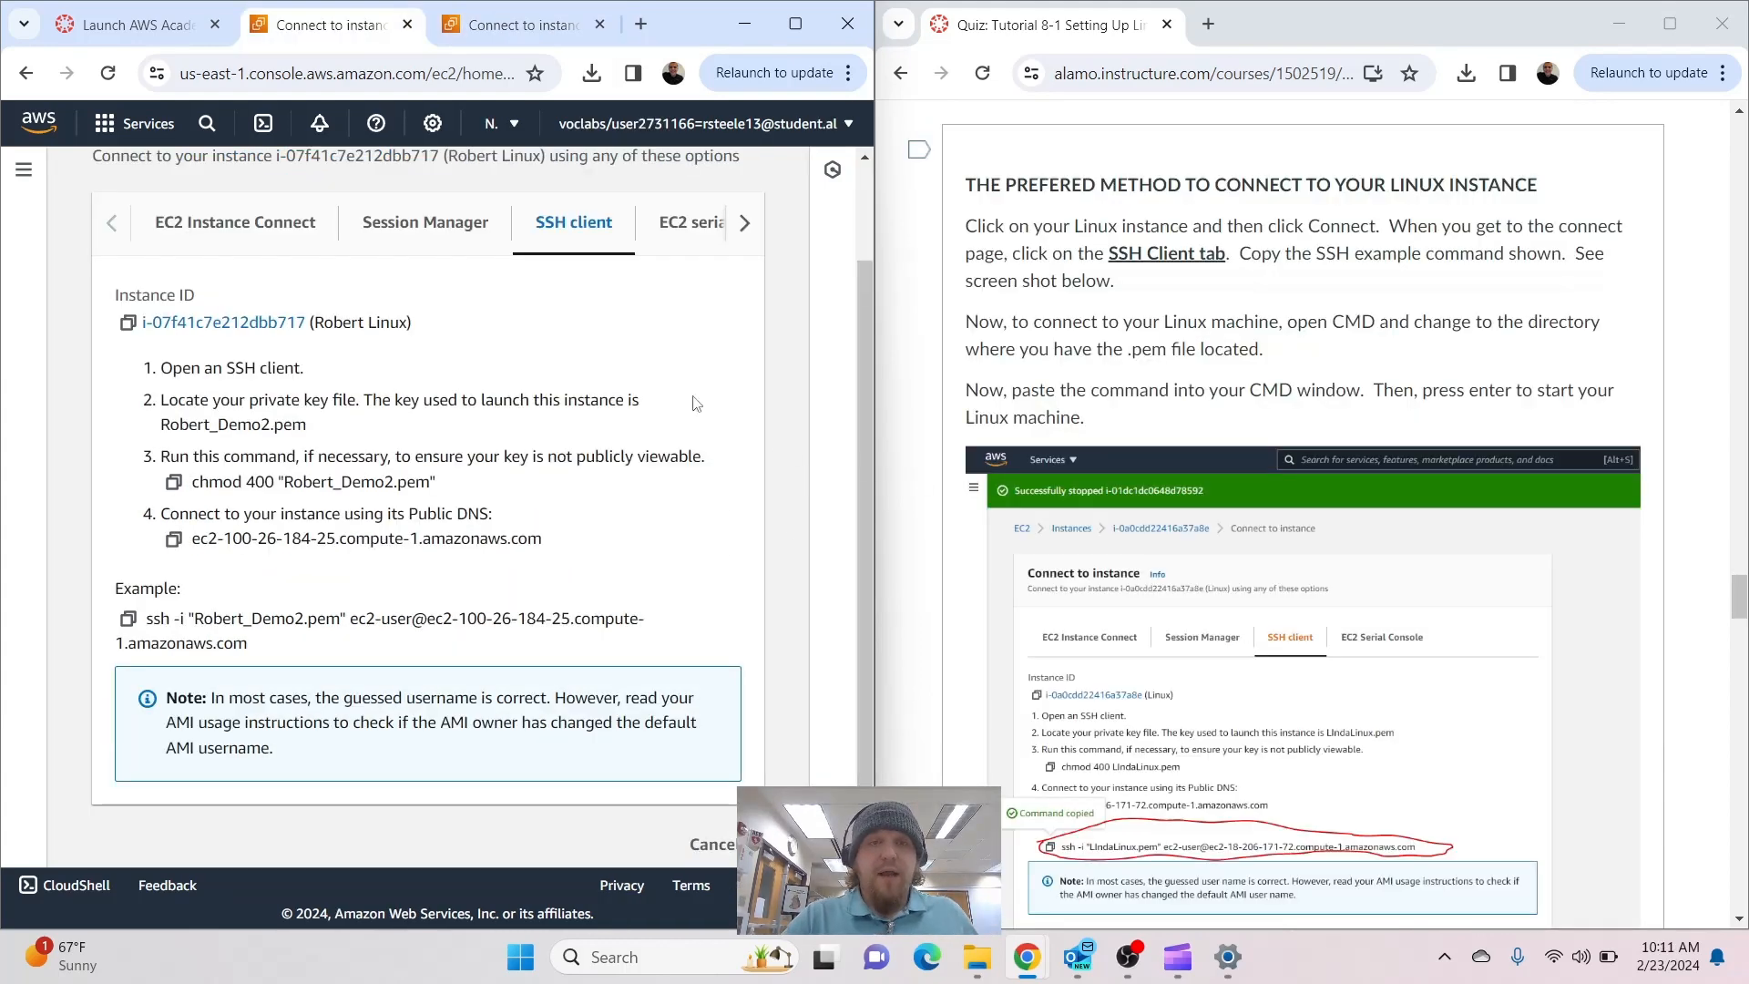
scroll(496, 366, "up", 1)
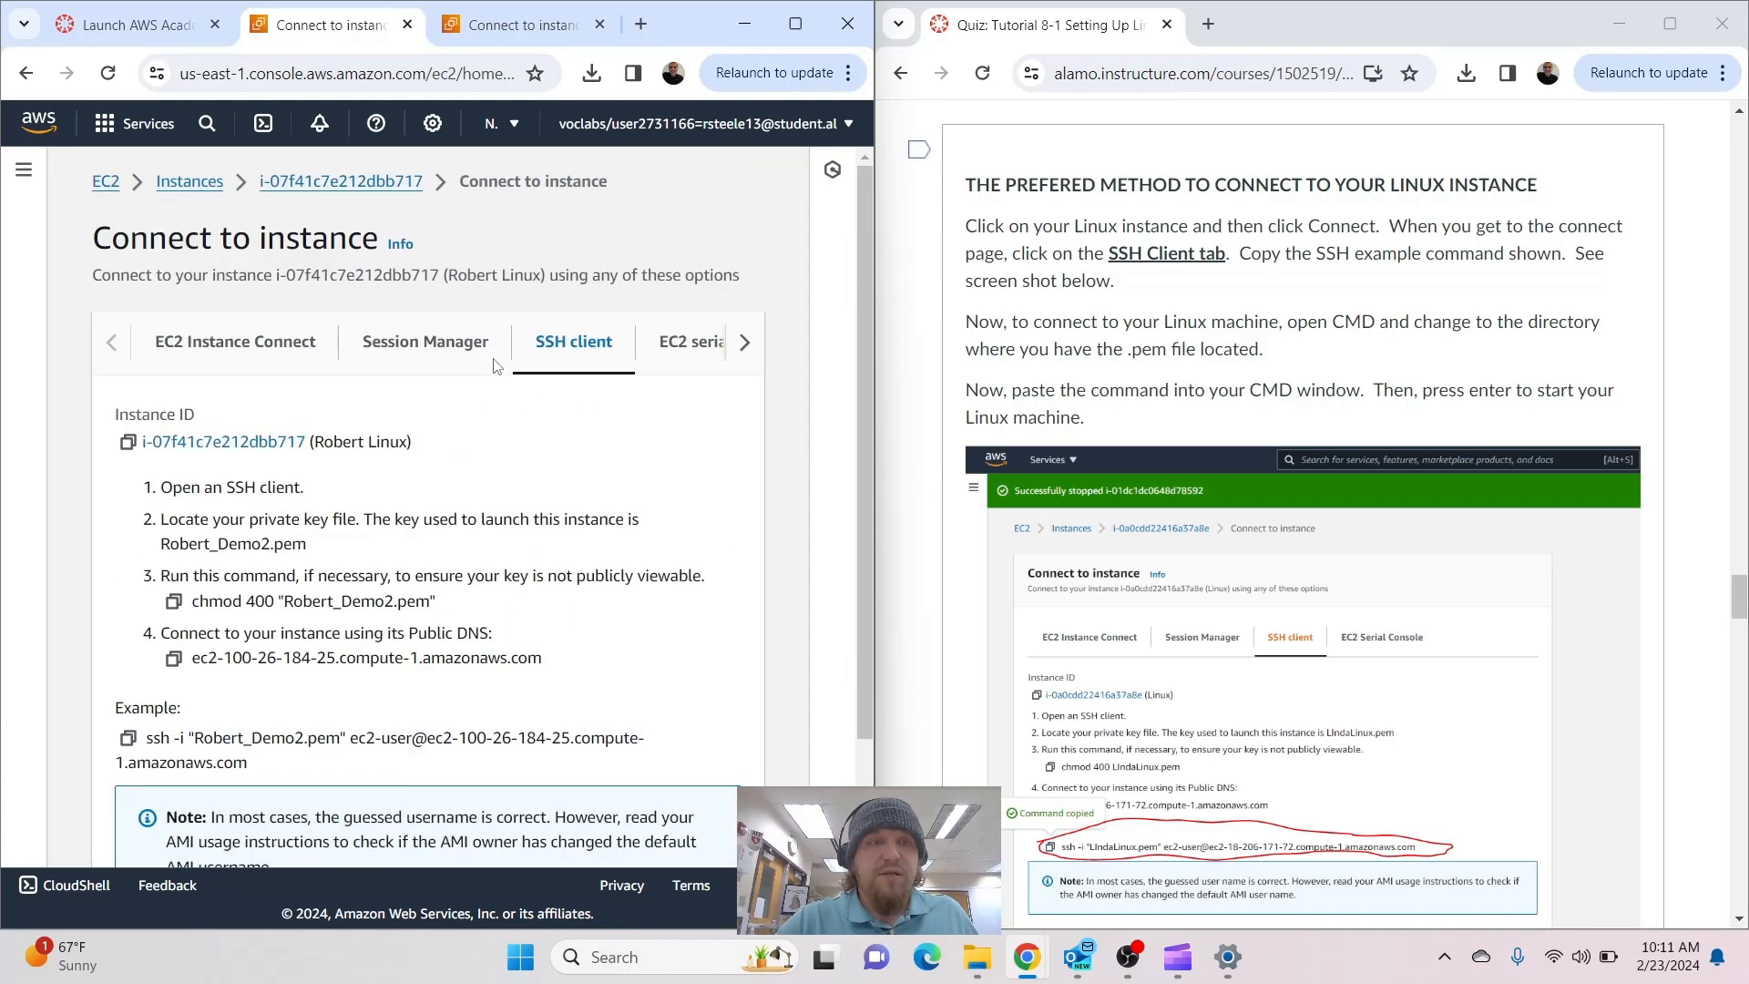
scroll(496, 366, "down", 1)
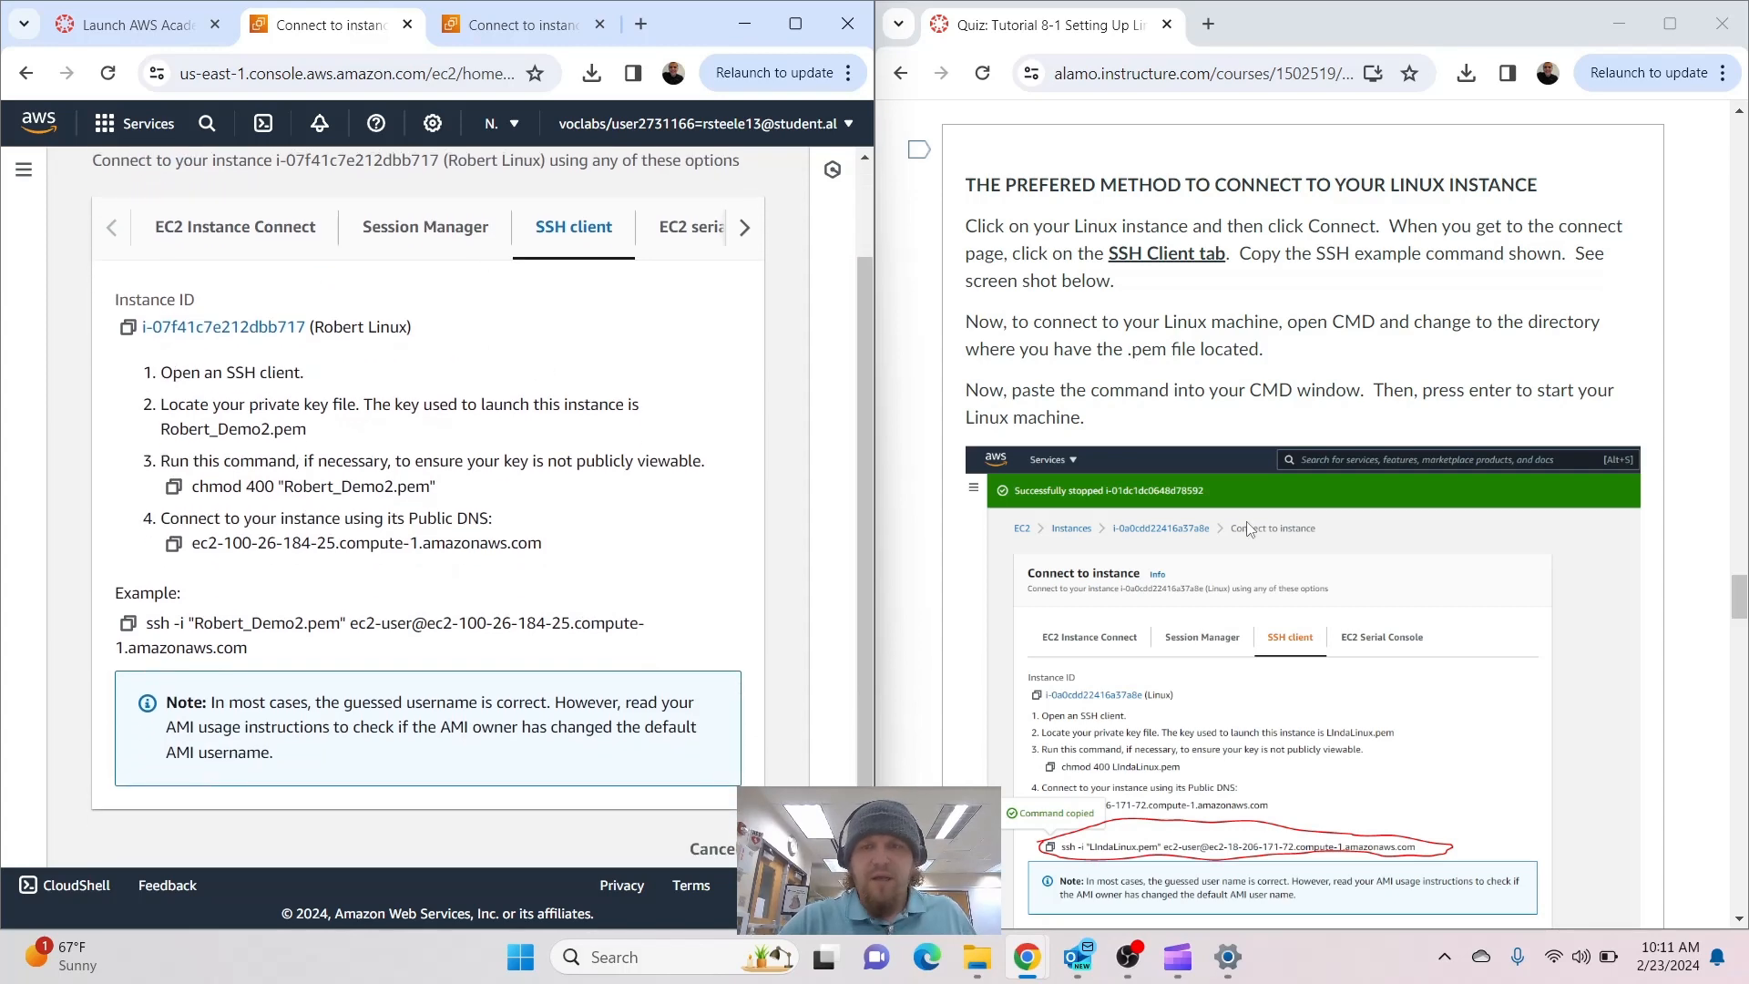
scroll(1243, 535, "down", 2)
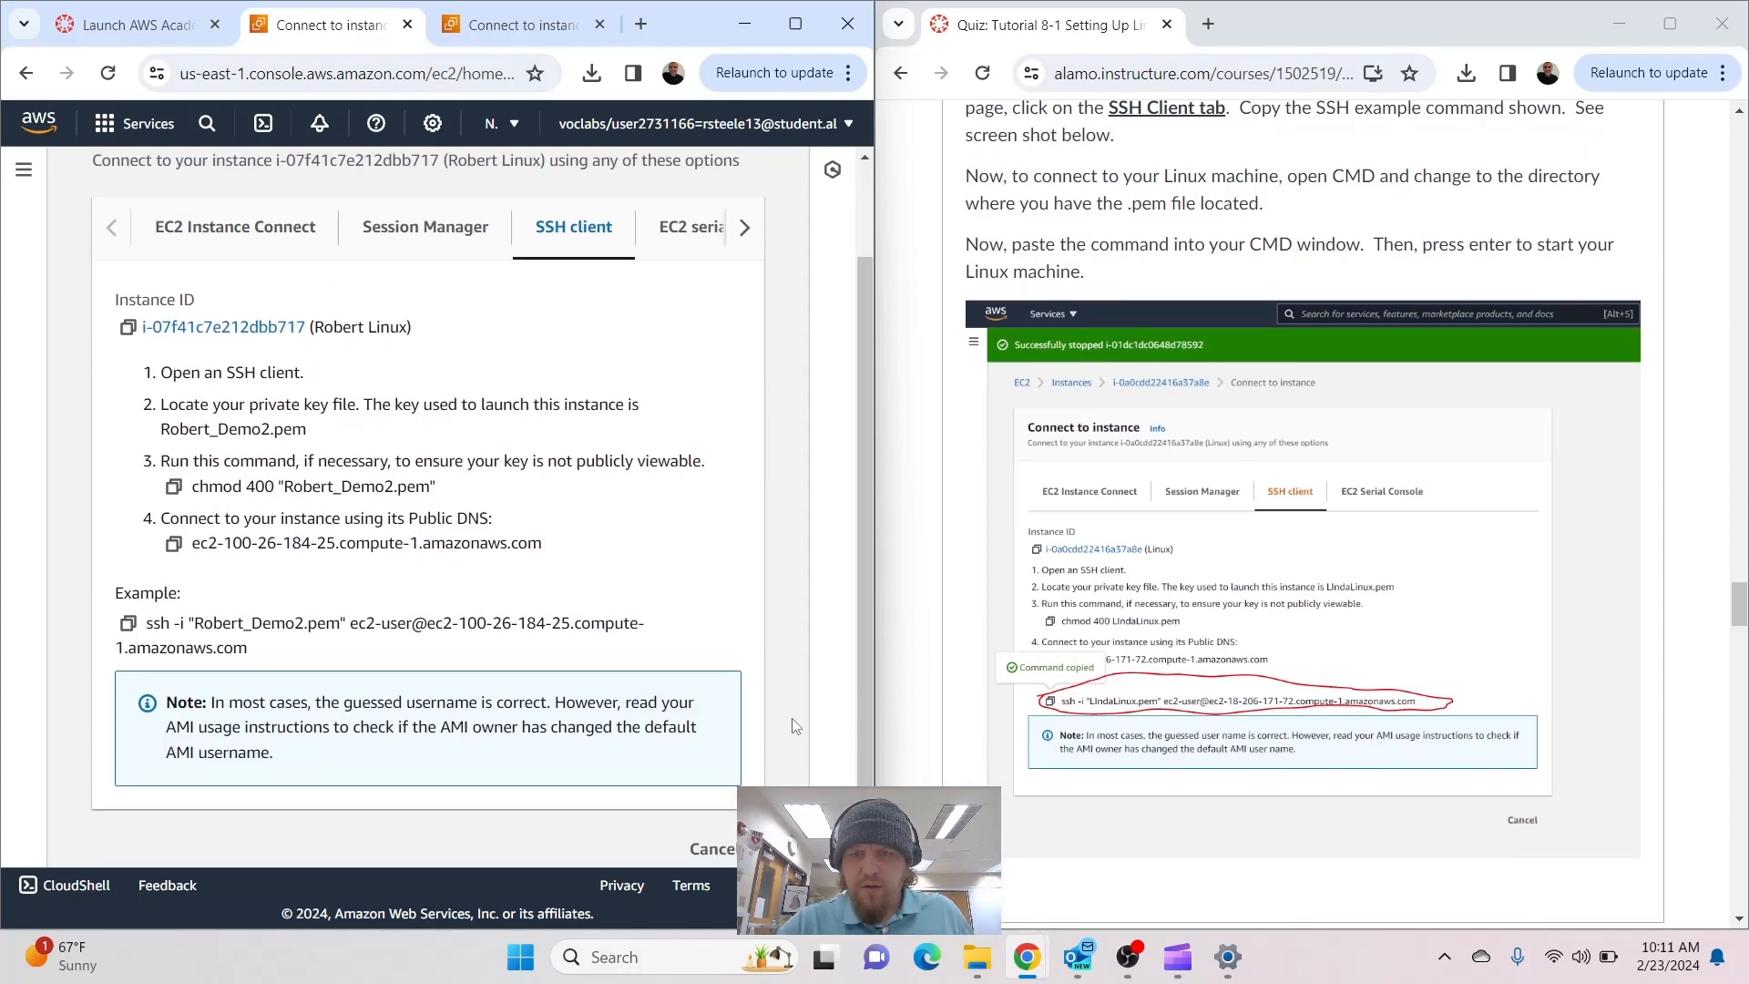
left_click(129, 625)
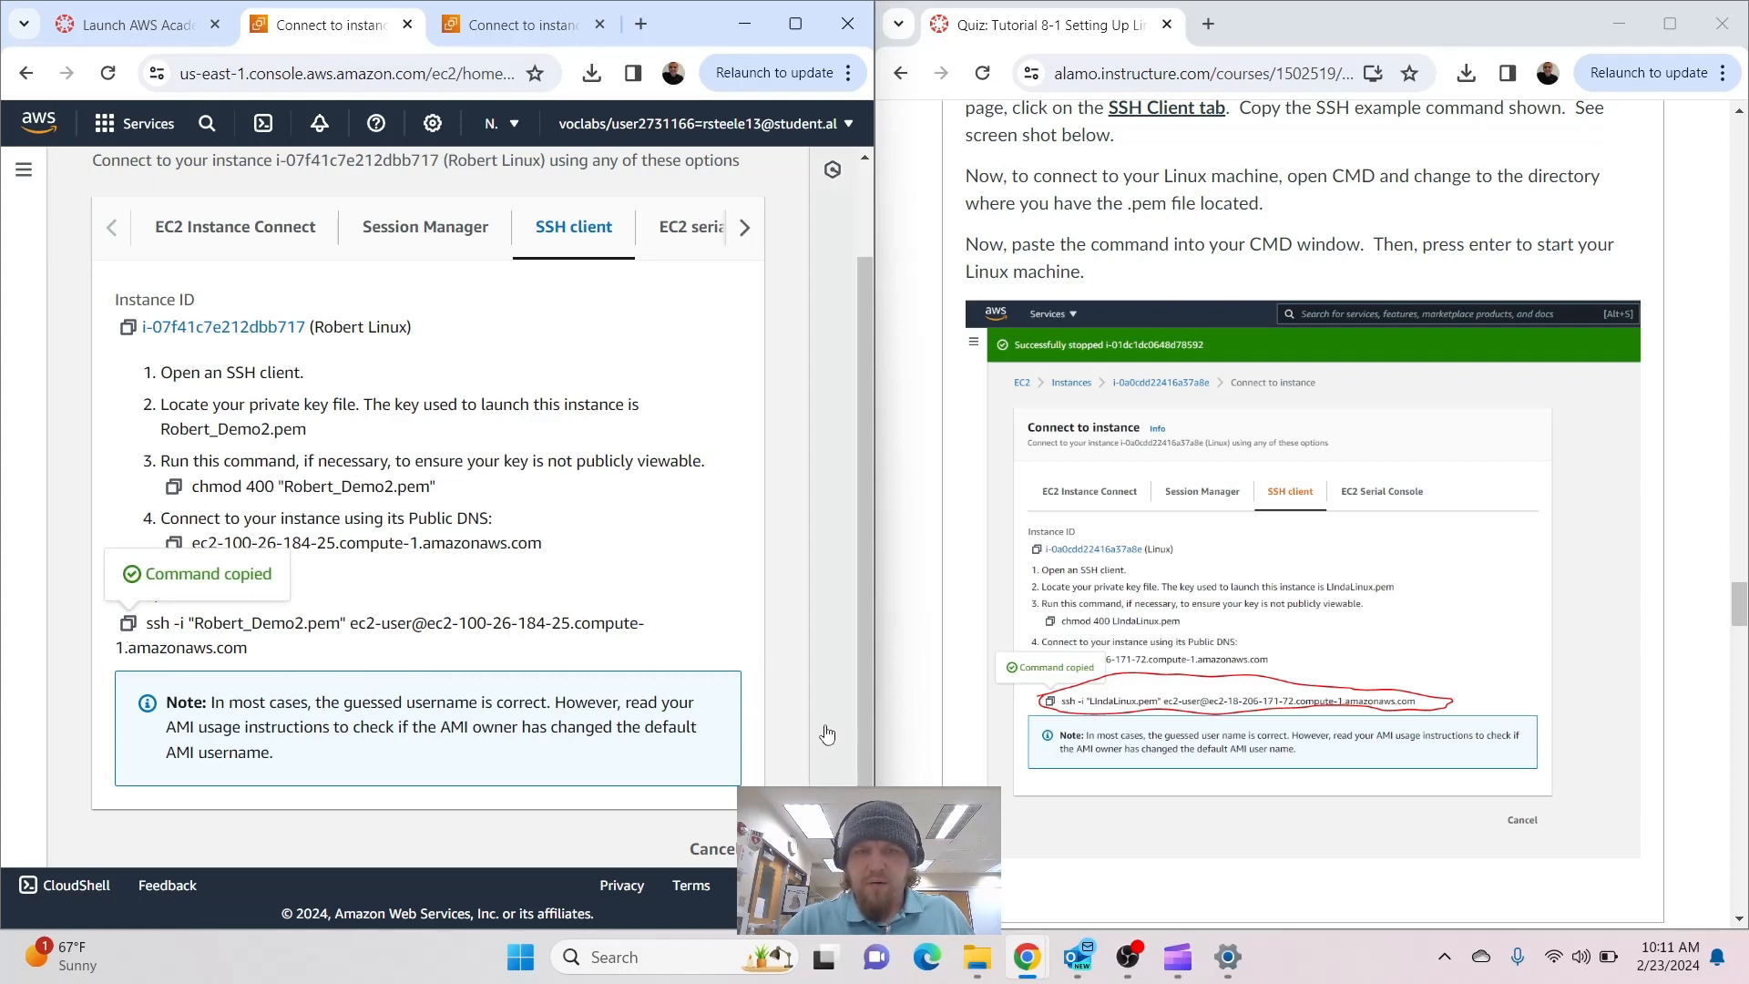
Open a Command Prompt window, make it smaller and place it over the AWS page, clear of the quiz instructions
scroll(619, 731, "down", 1)
scroll(1076, 734, "down", 8)
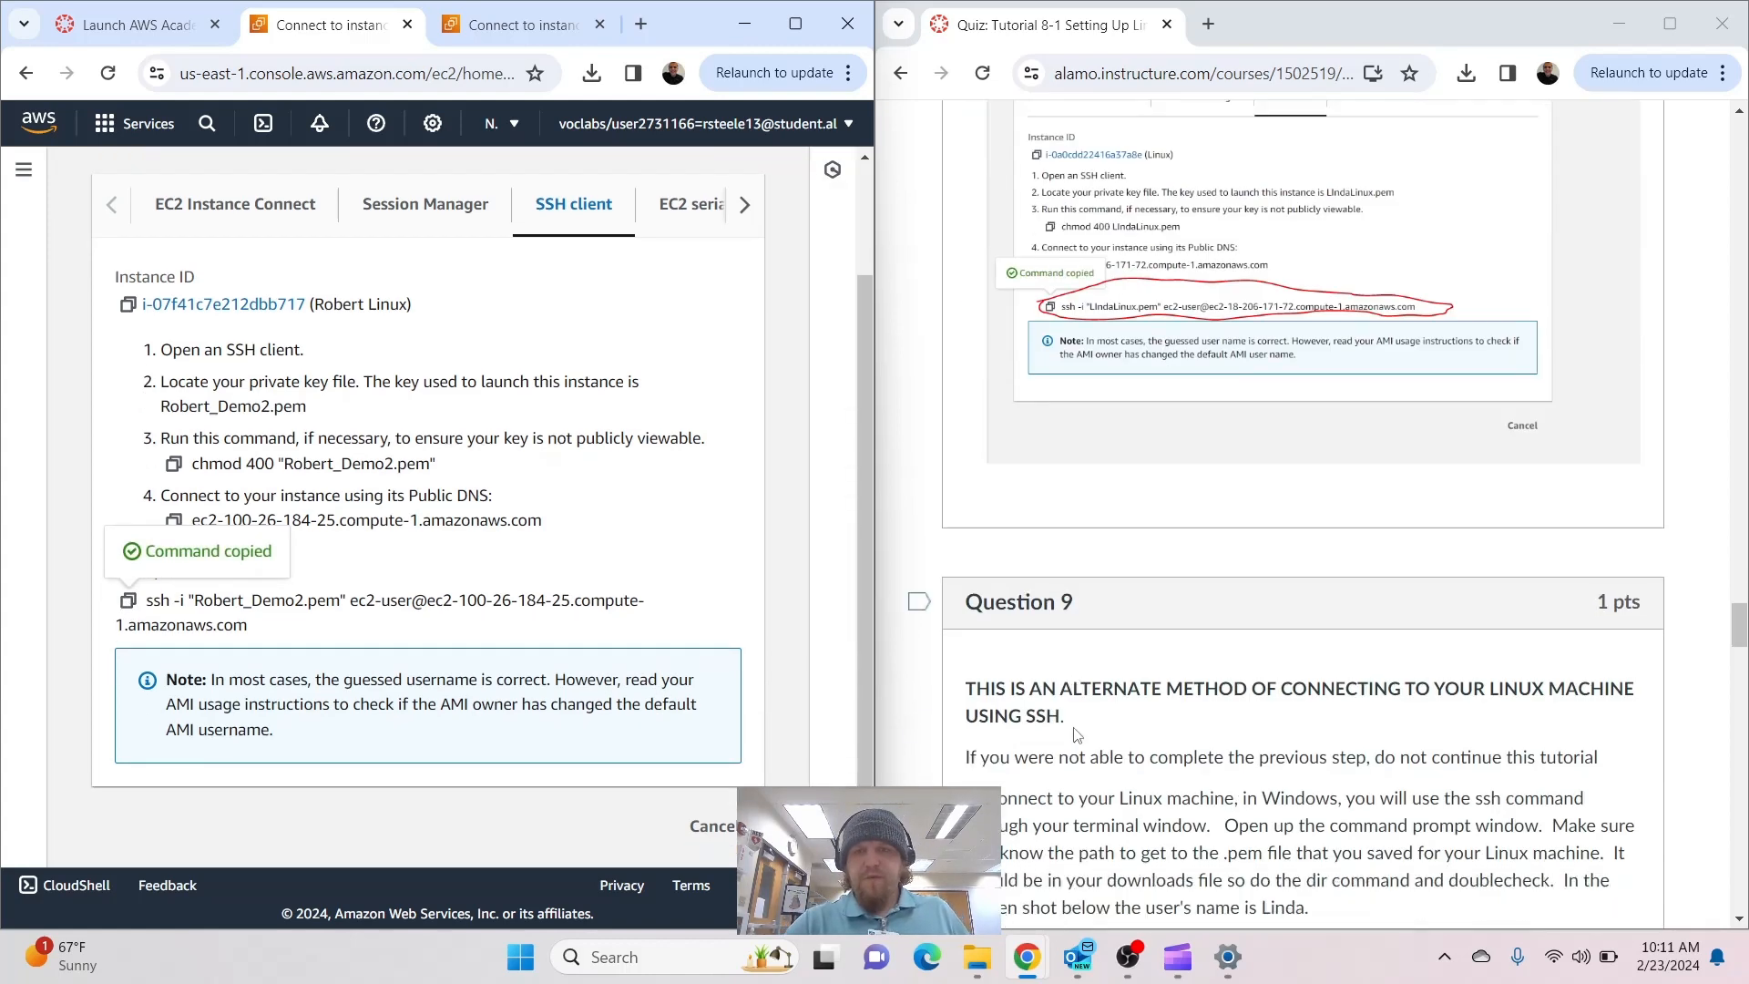
left_click(521, 958)
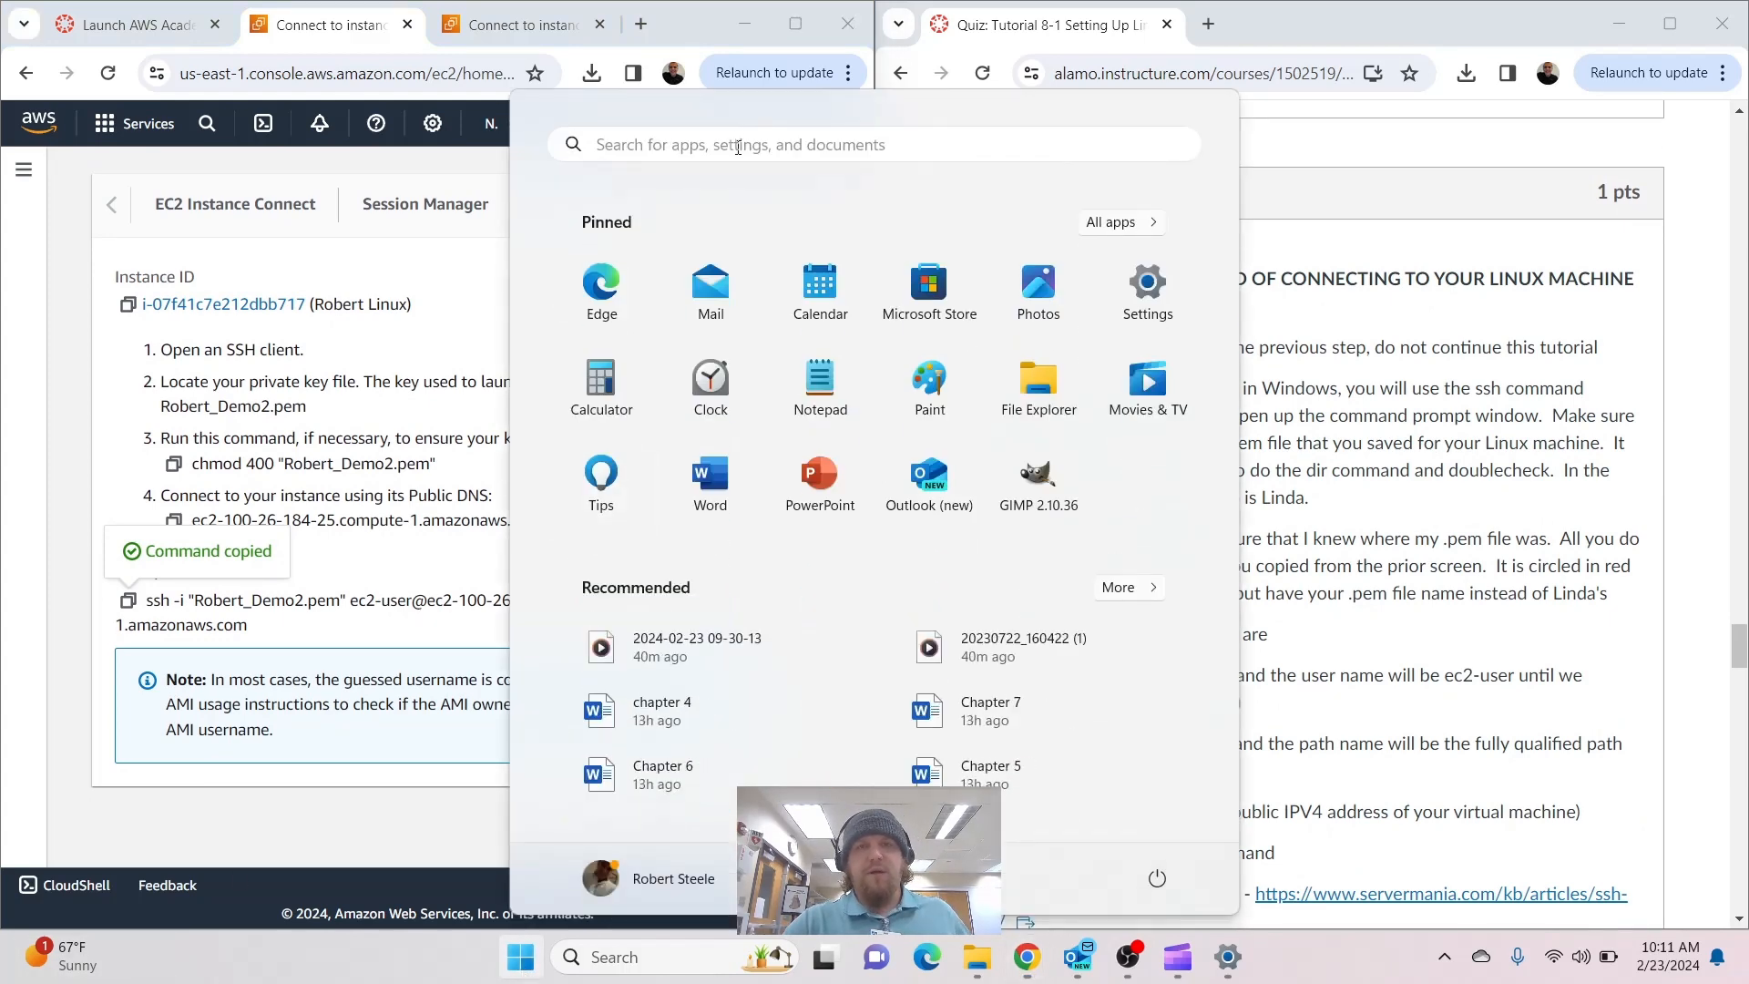
left_click(738, 148)
type("cmd")
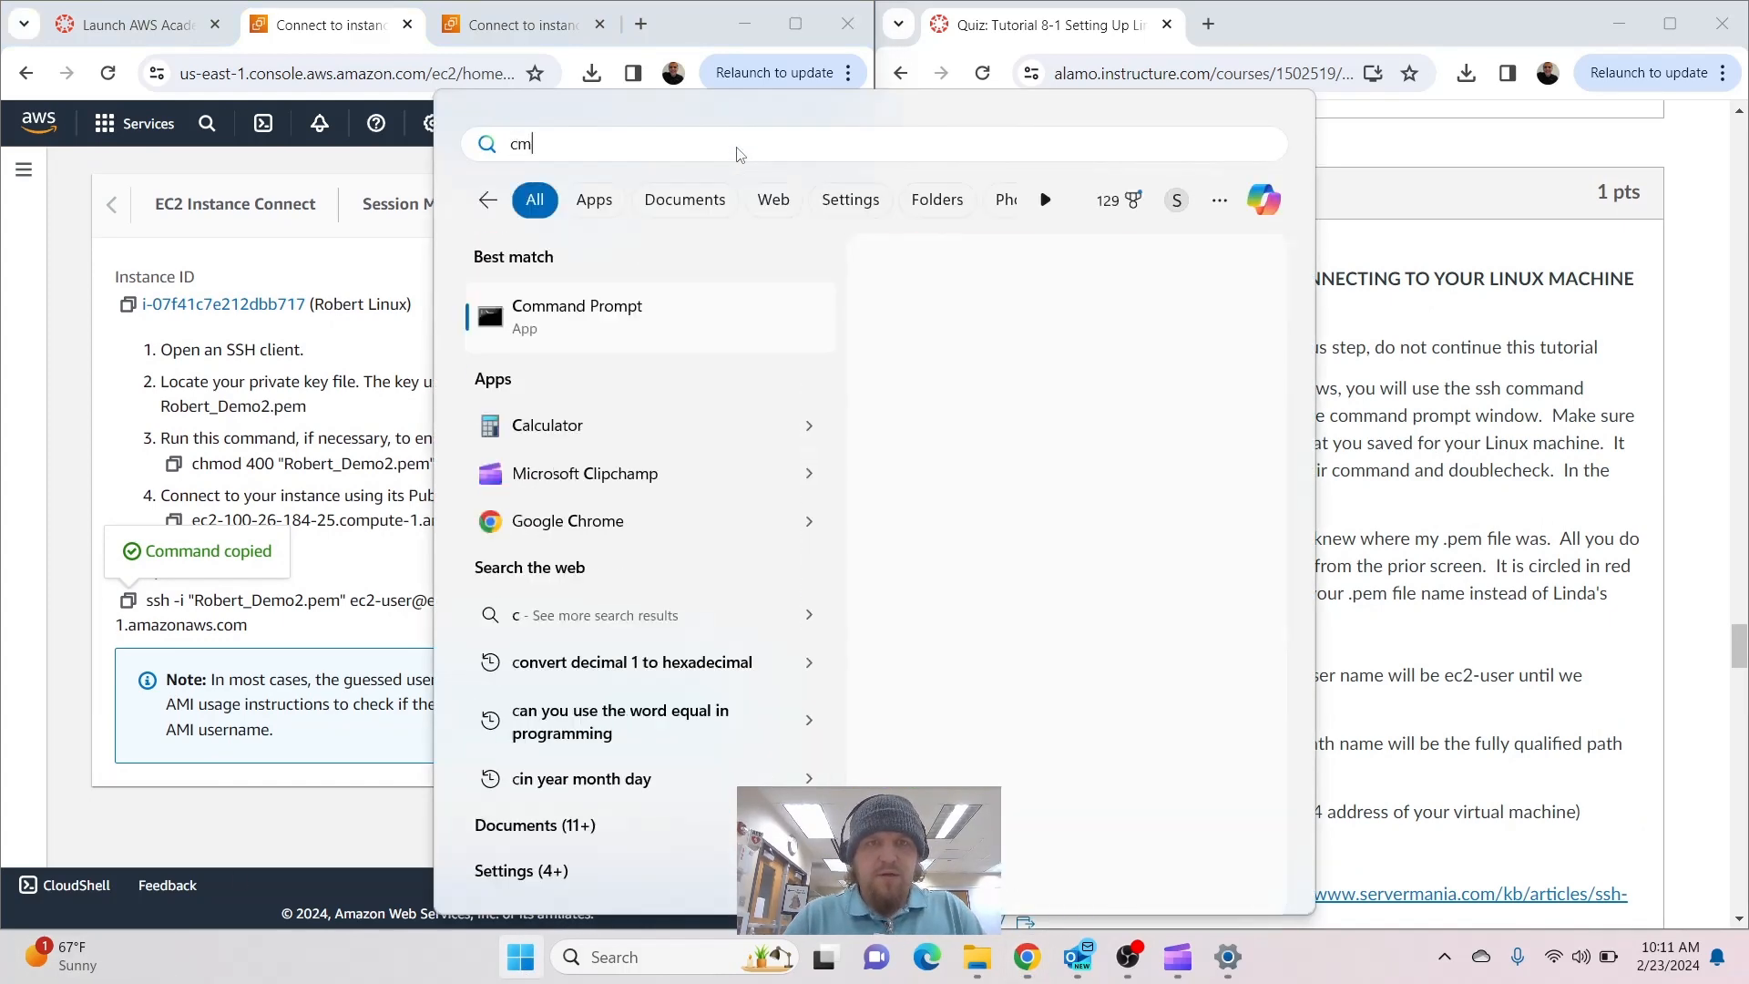
left_click(619, 309)
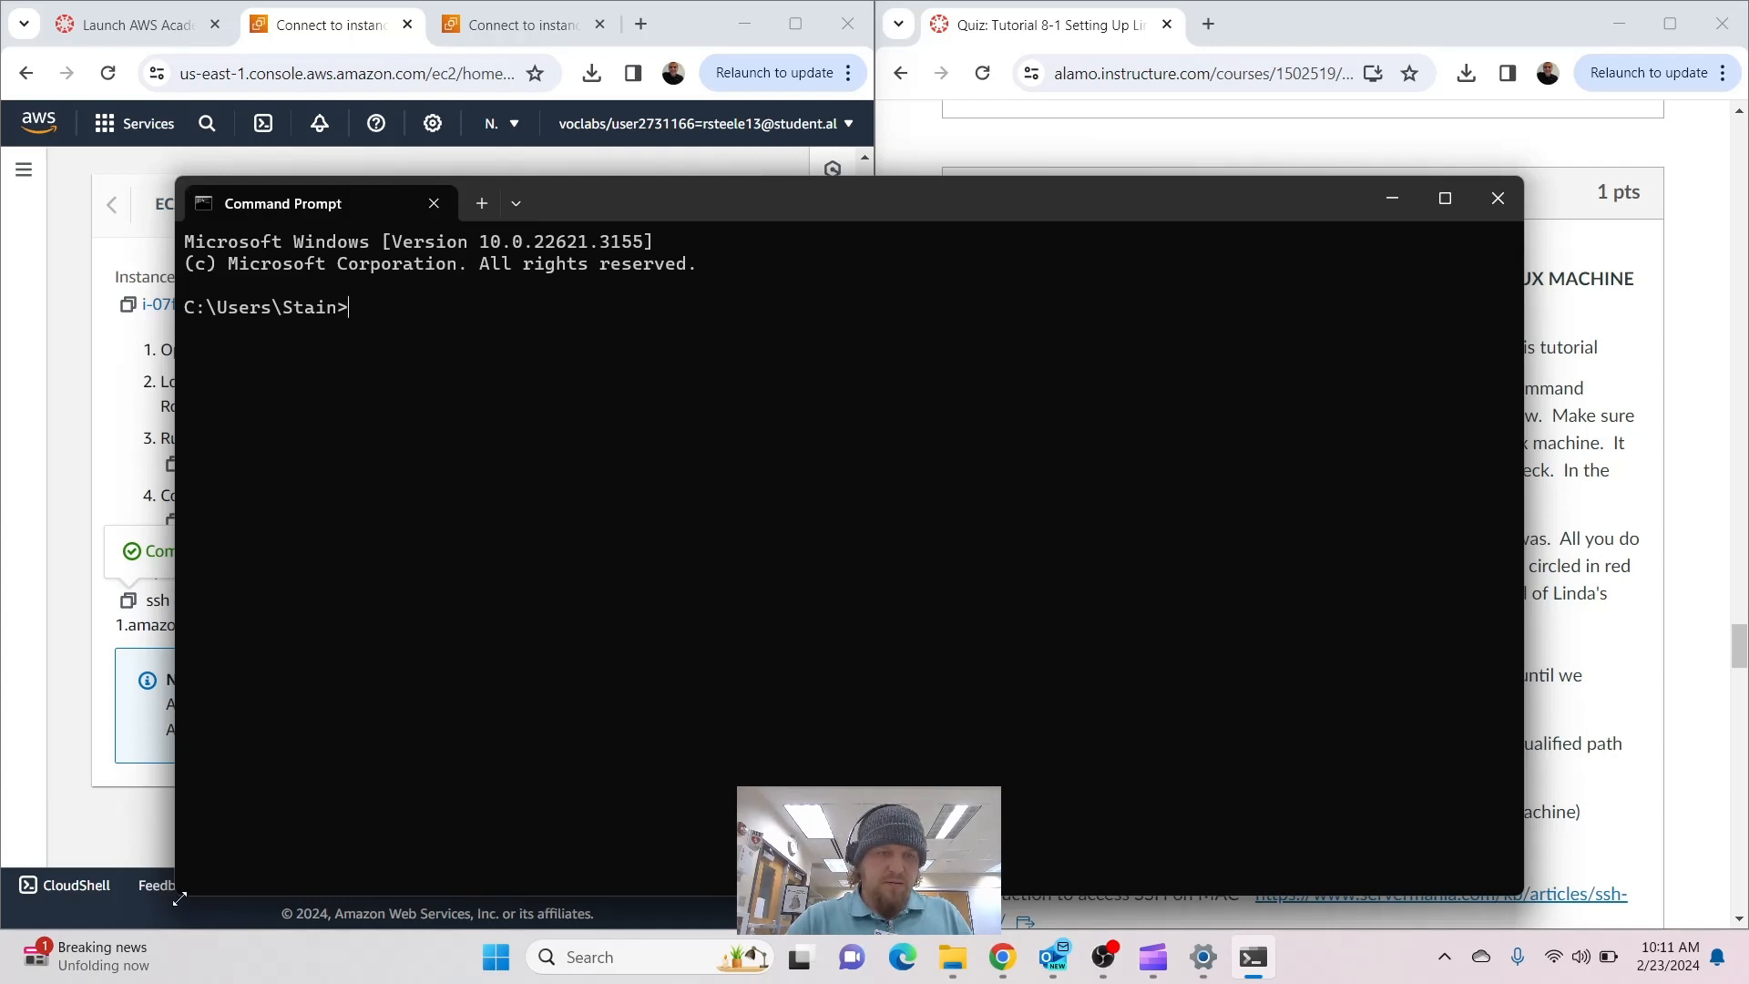
left_click_drag(179, 898, 774, 694)
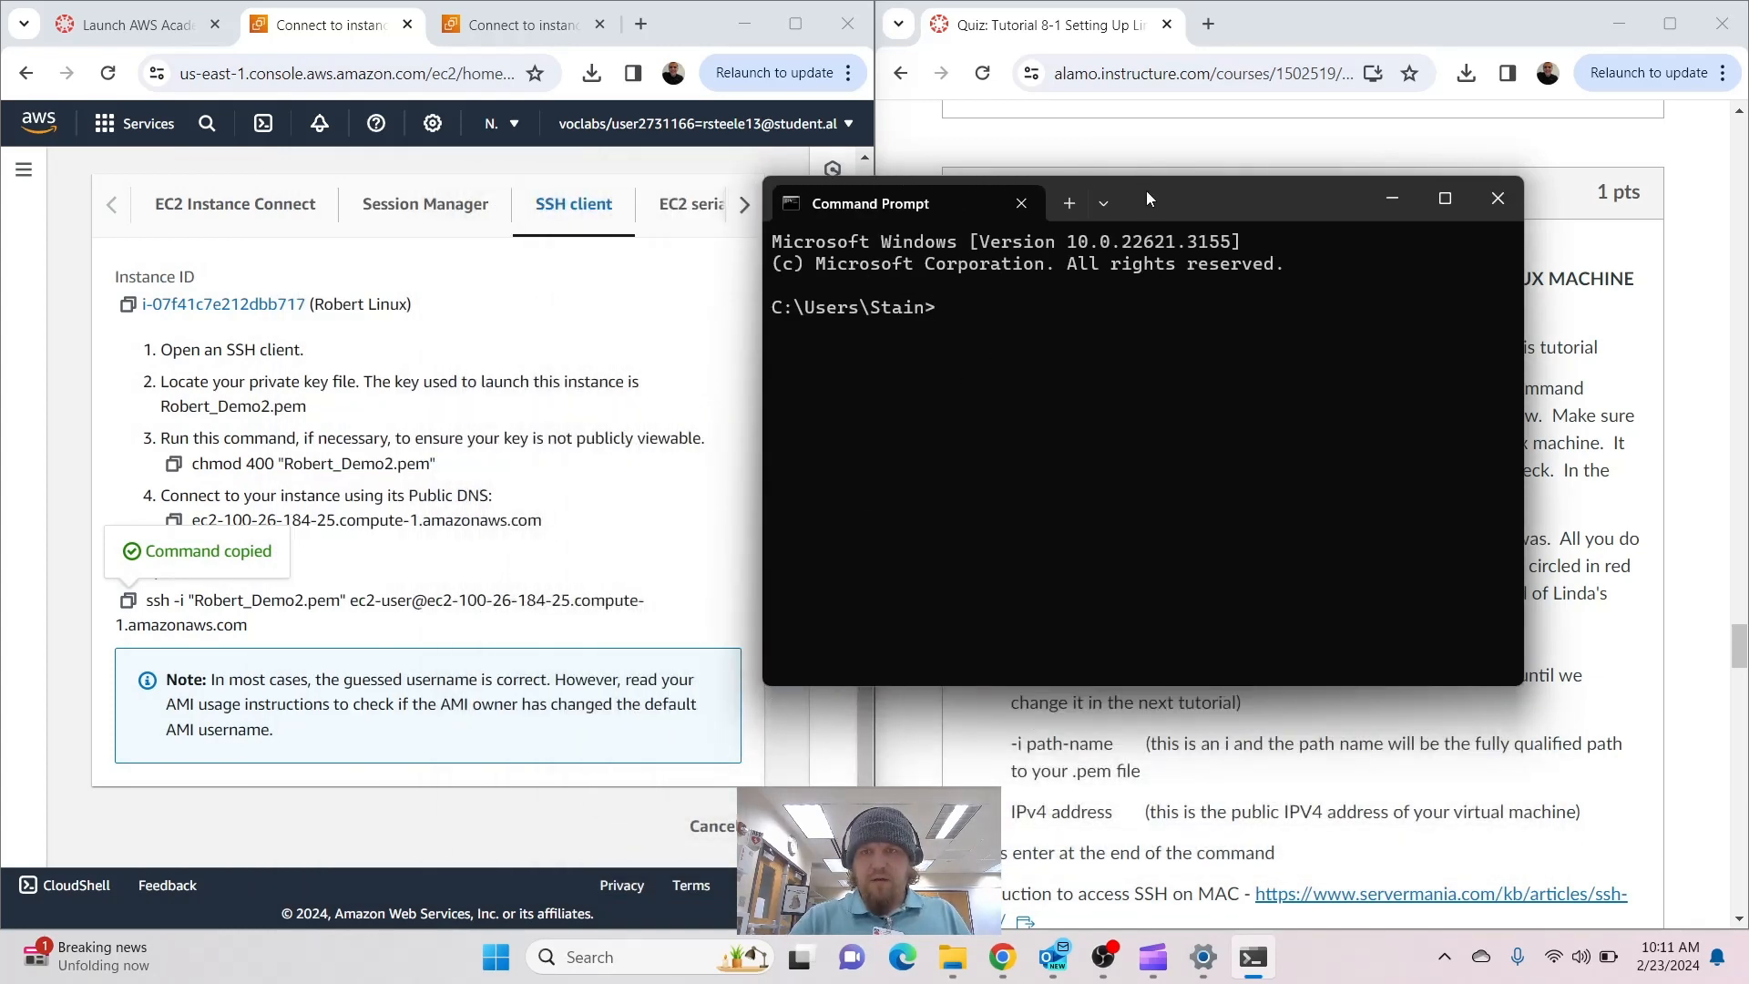
left_click_drag(1148, 198, 465, 181)
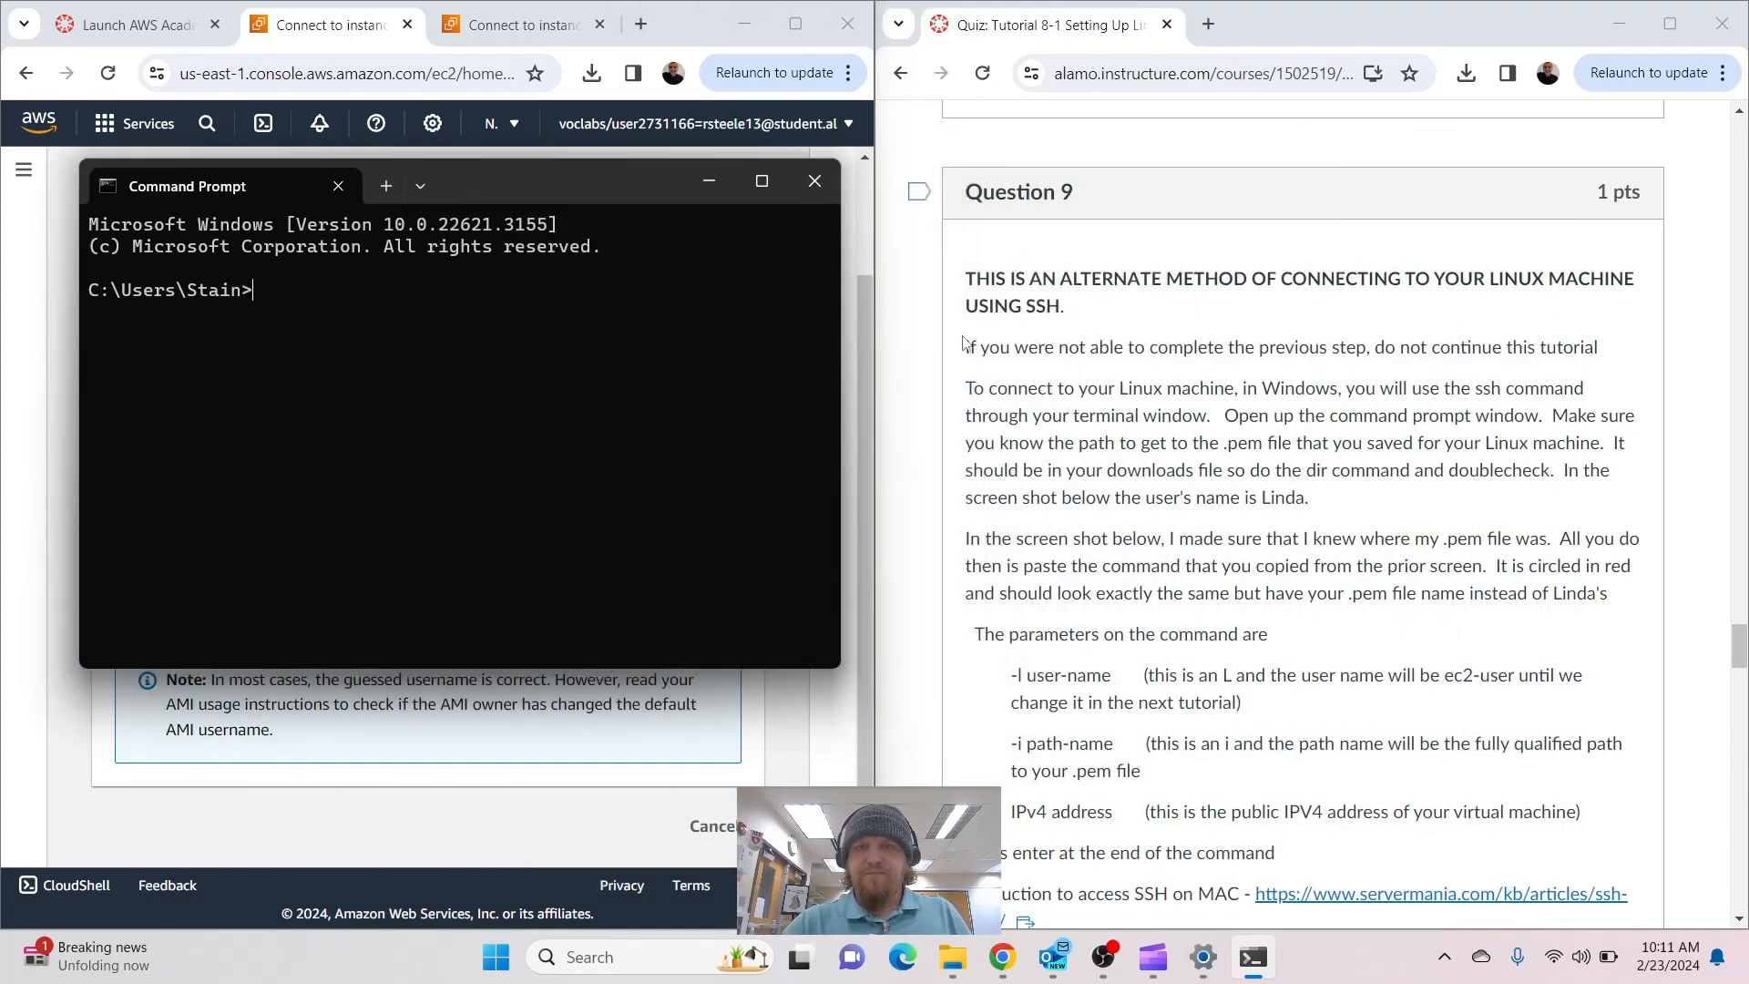
Check question 8's preferred connection method, list the contents of the current user folder and look through its directories
scroll(964, 341, "up", 9)
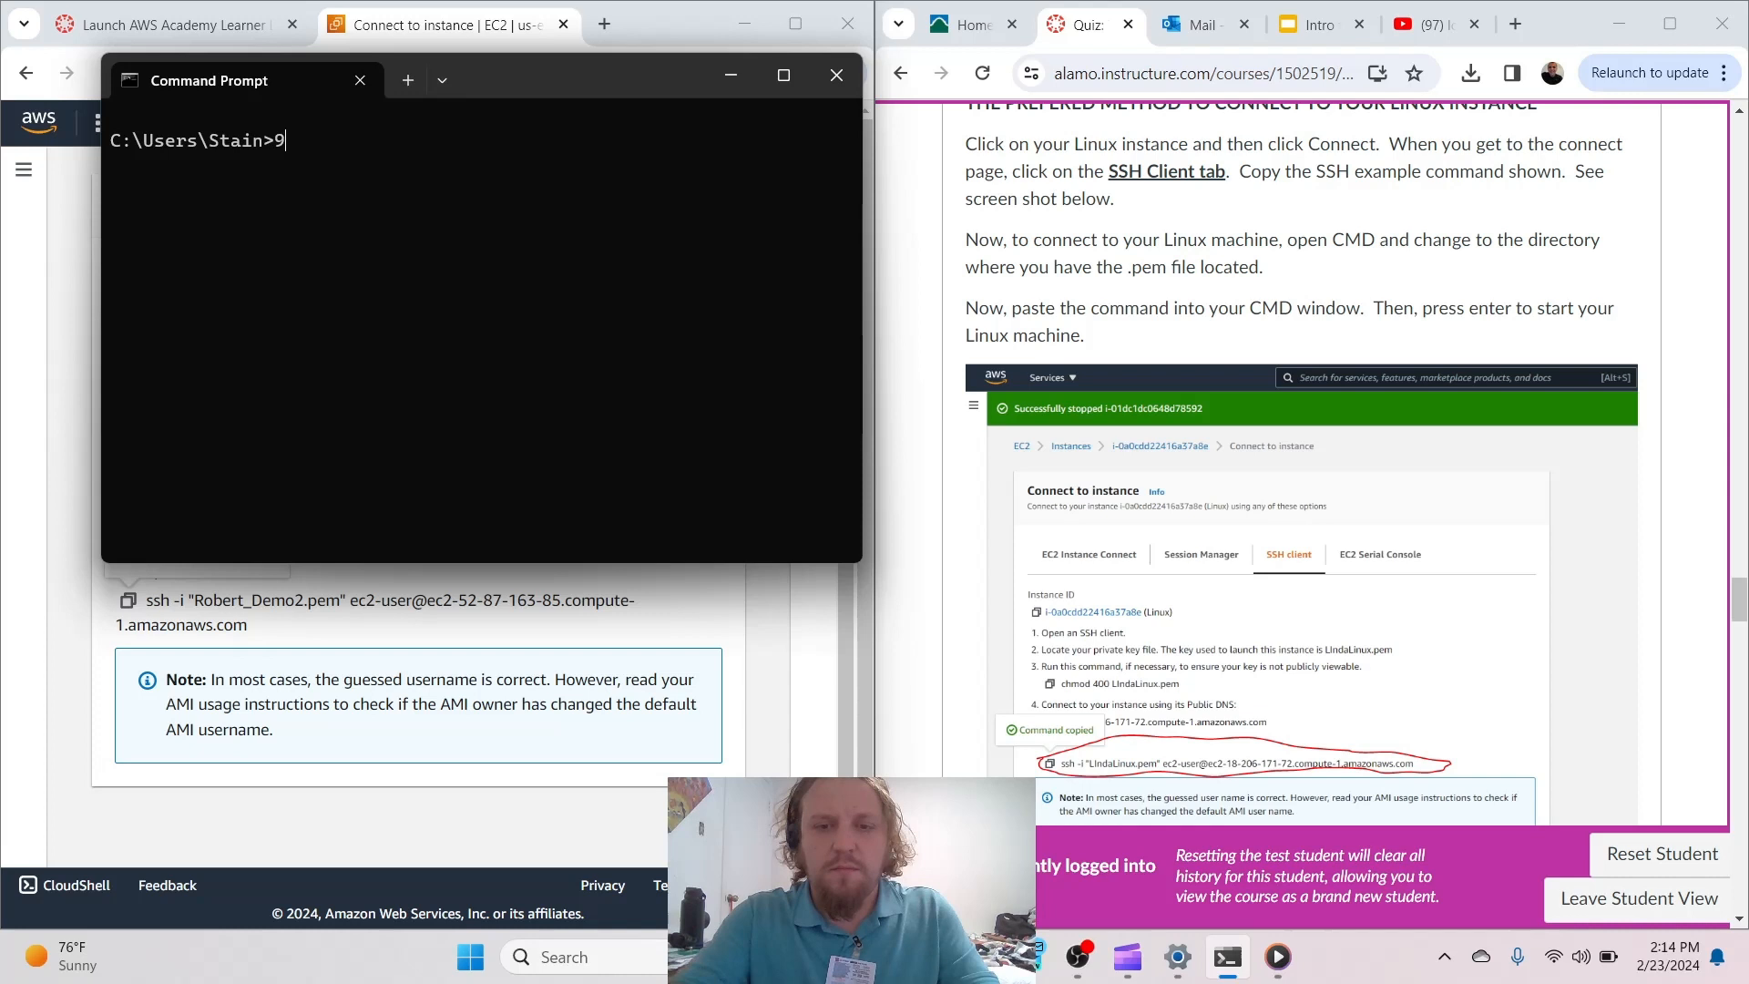
type("9")
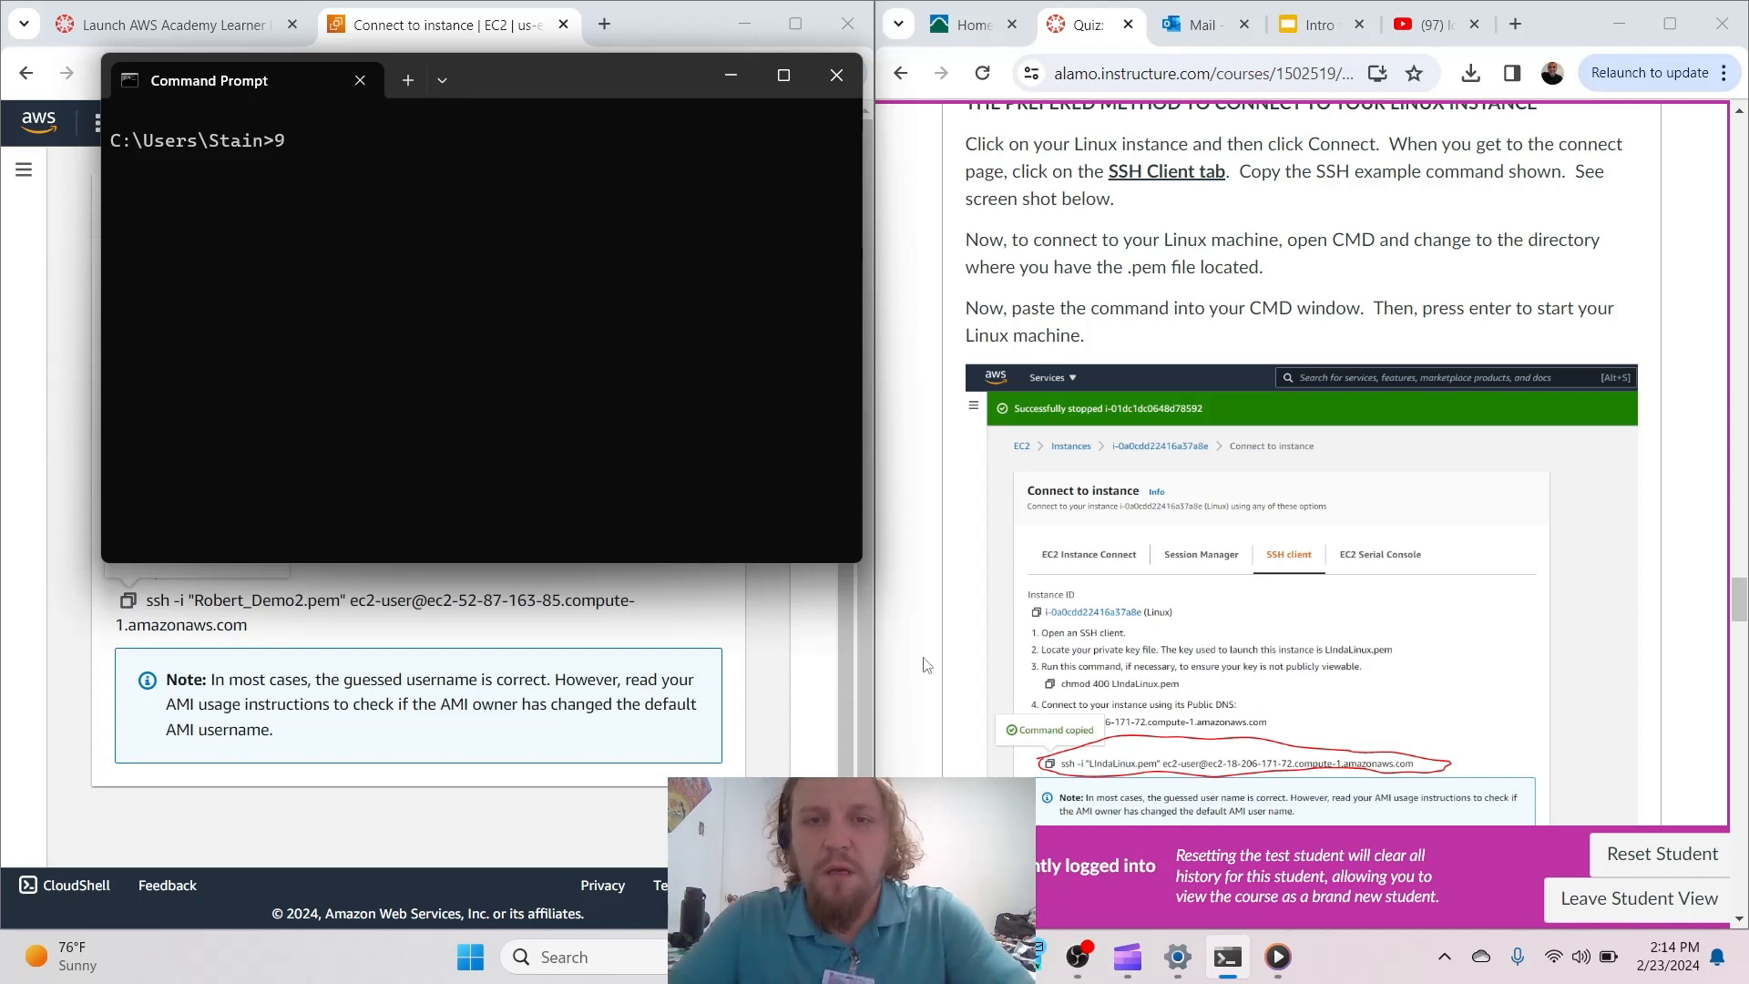
key("BackSpace")
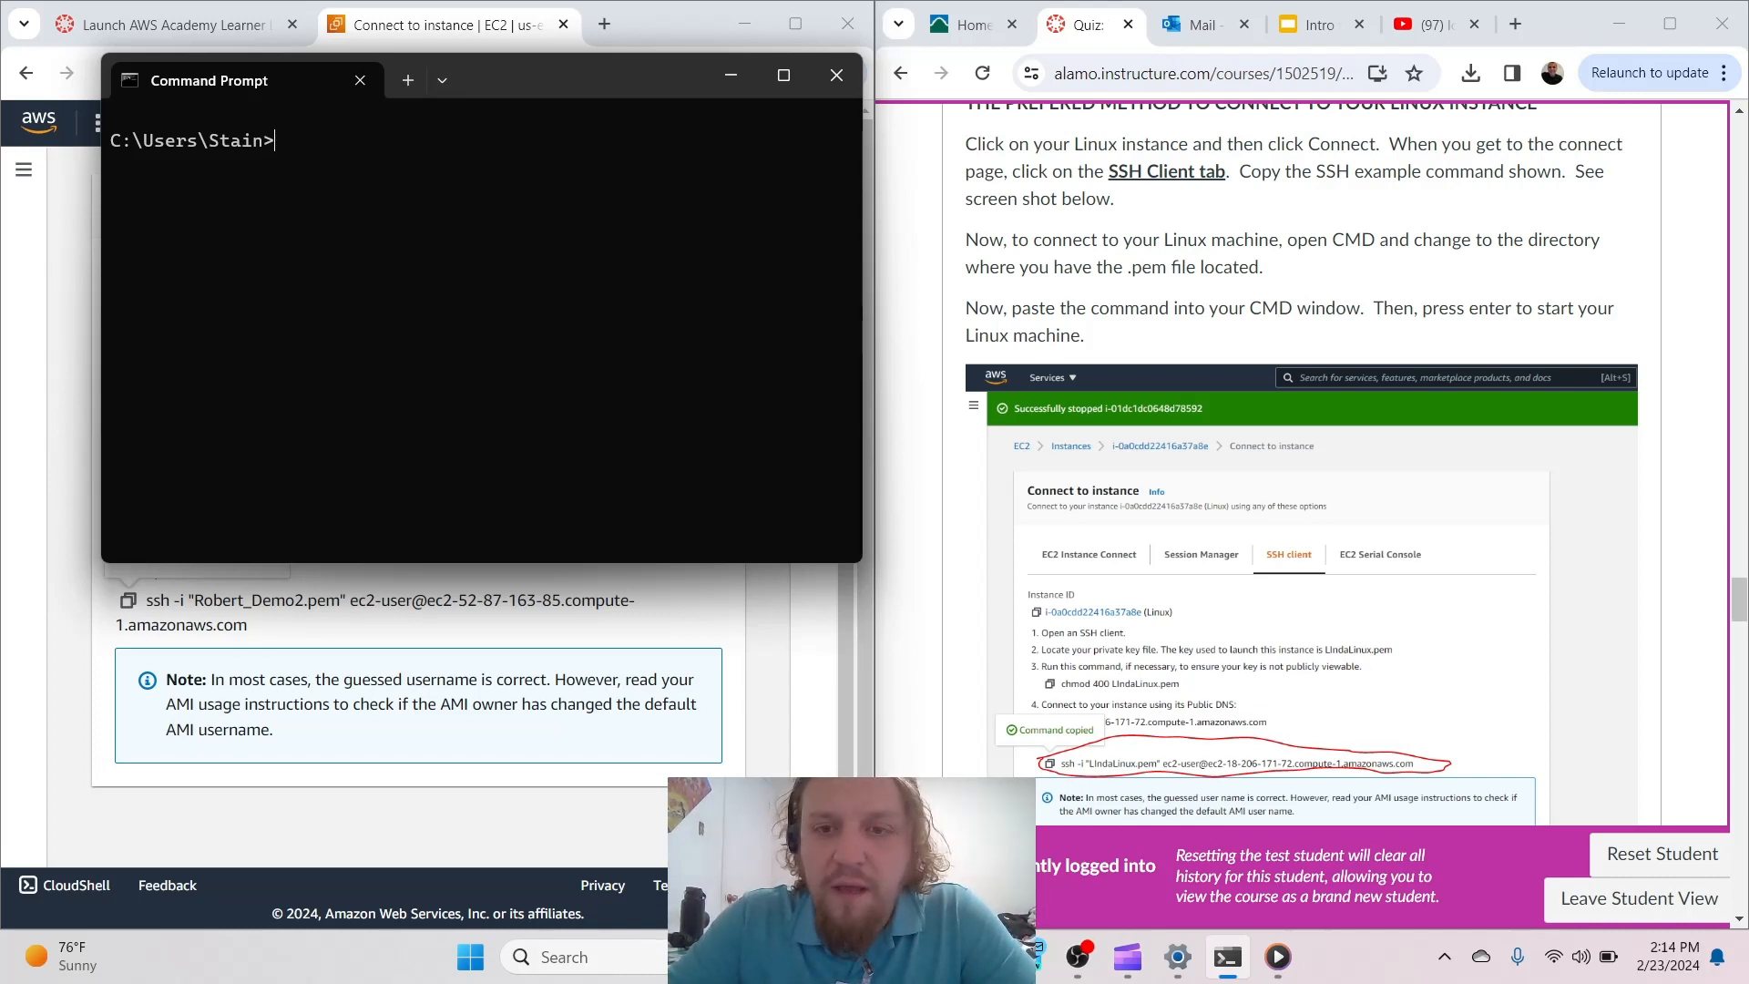
scroll(1031, 435, "down", 1)
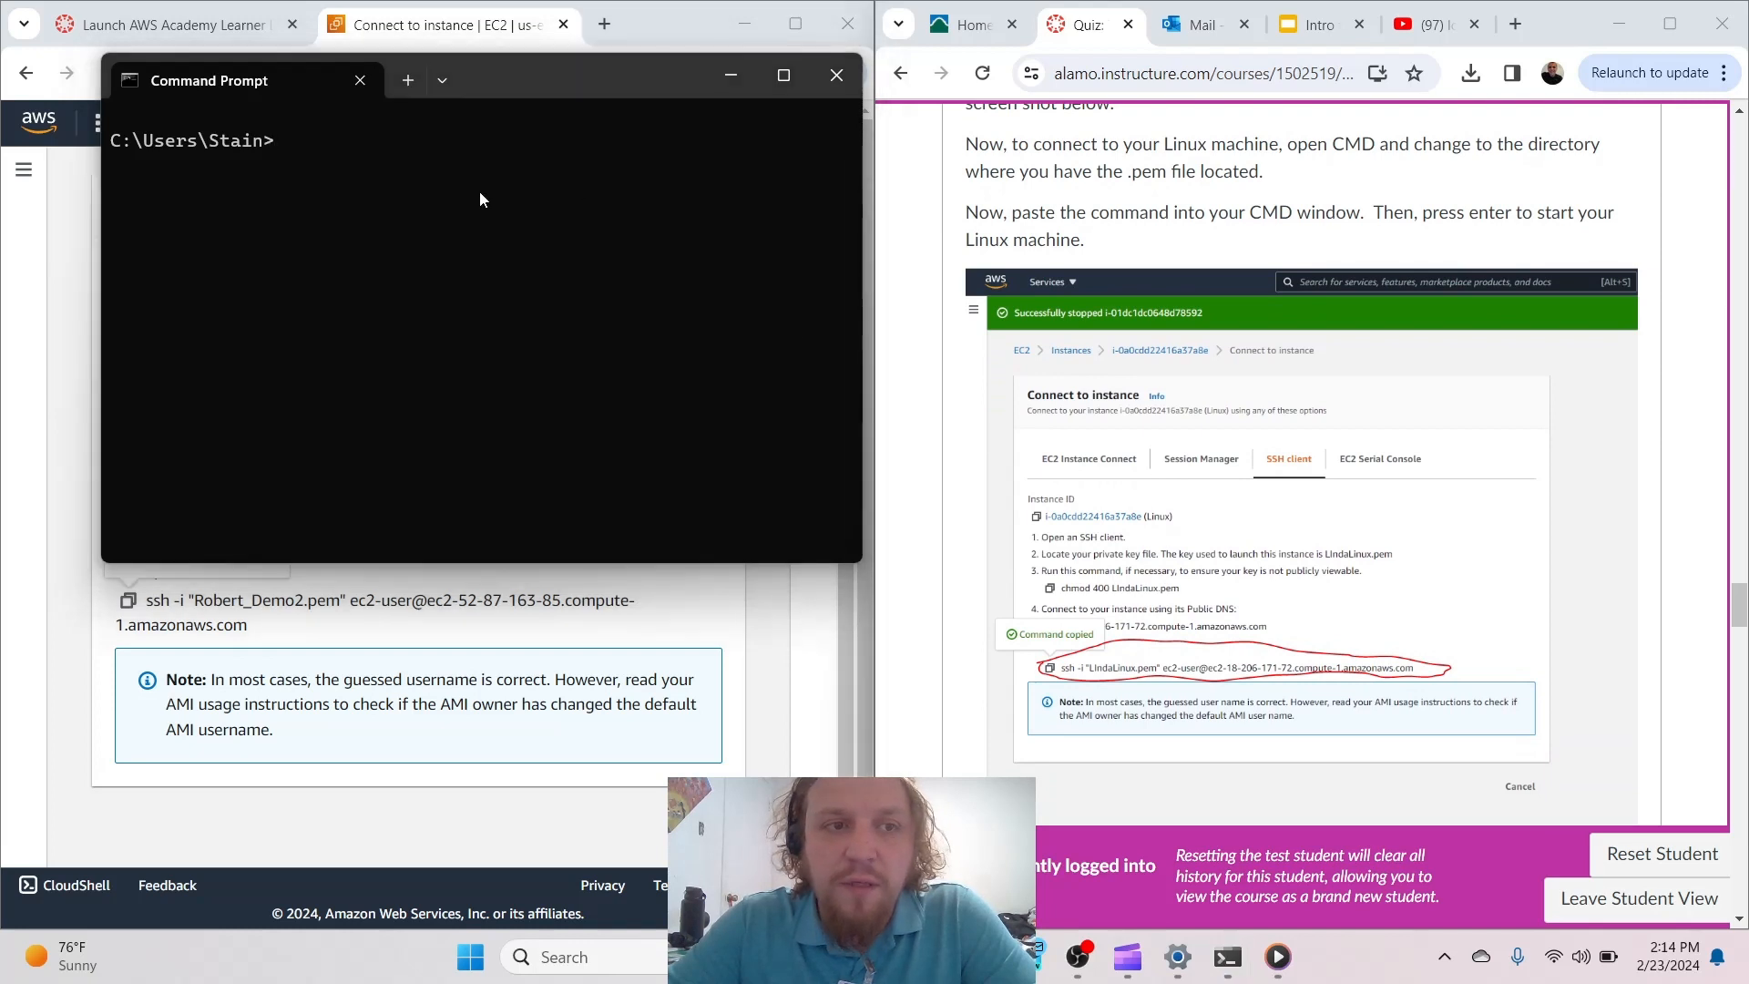
left_click(379, 148)
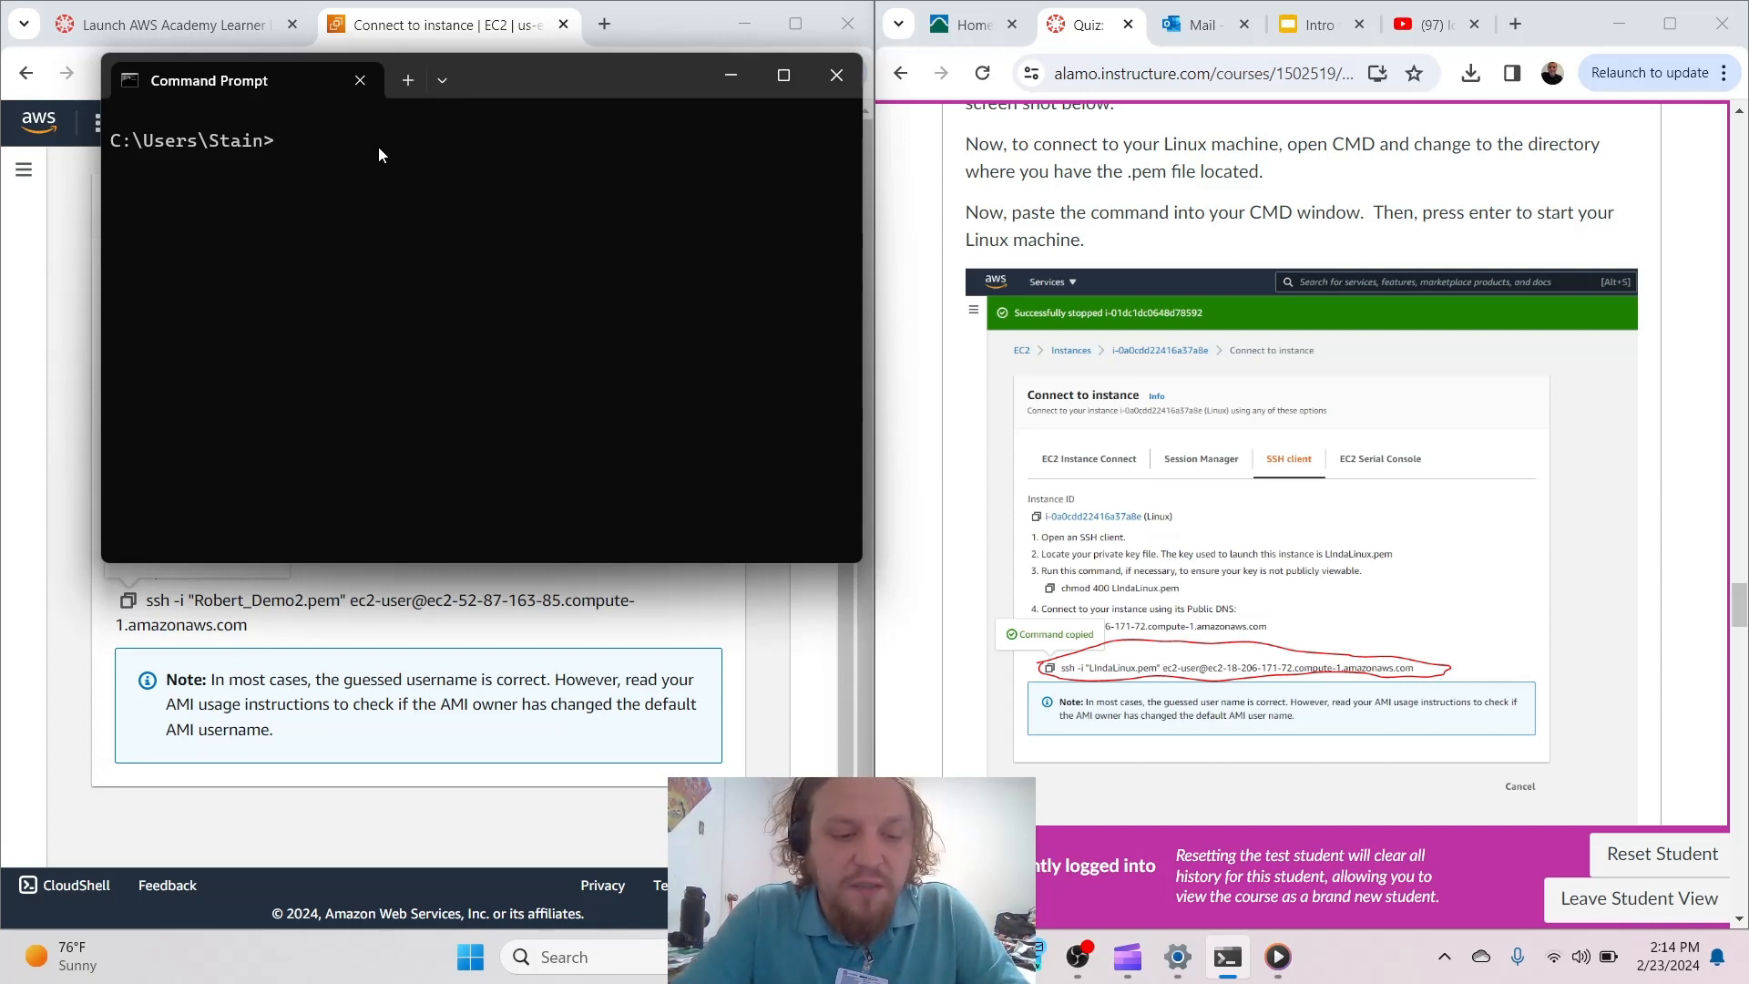
type("dir")
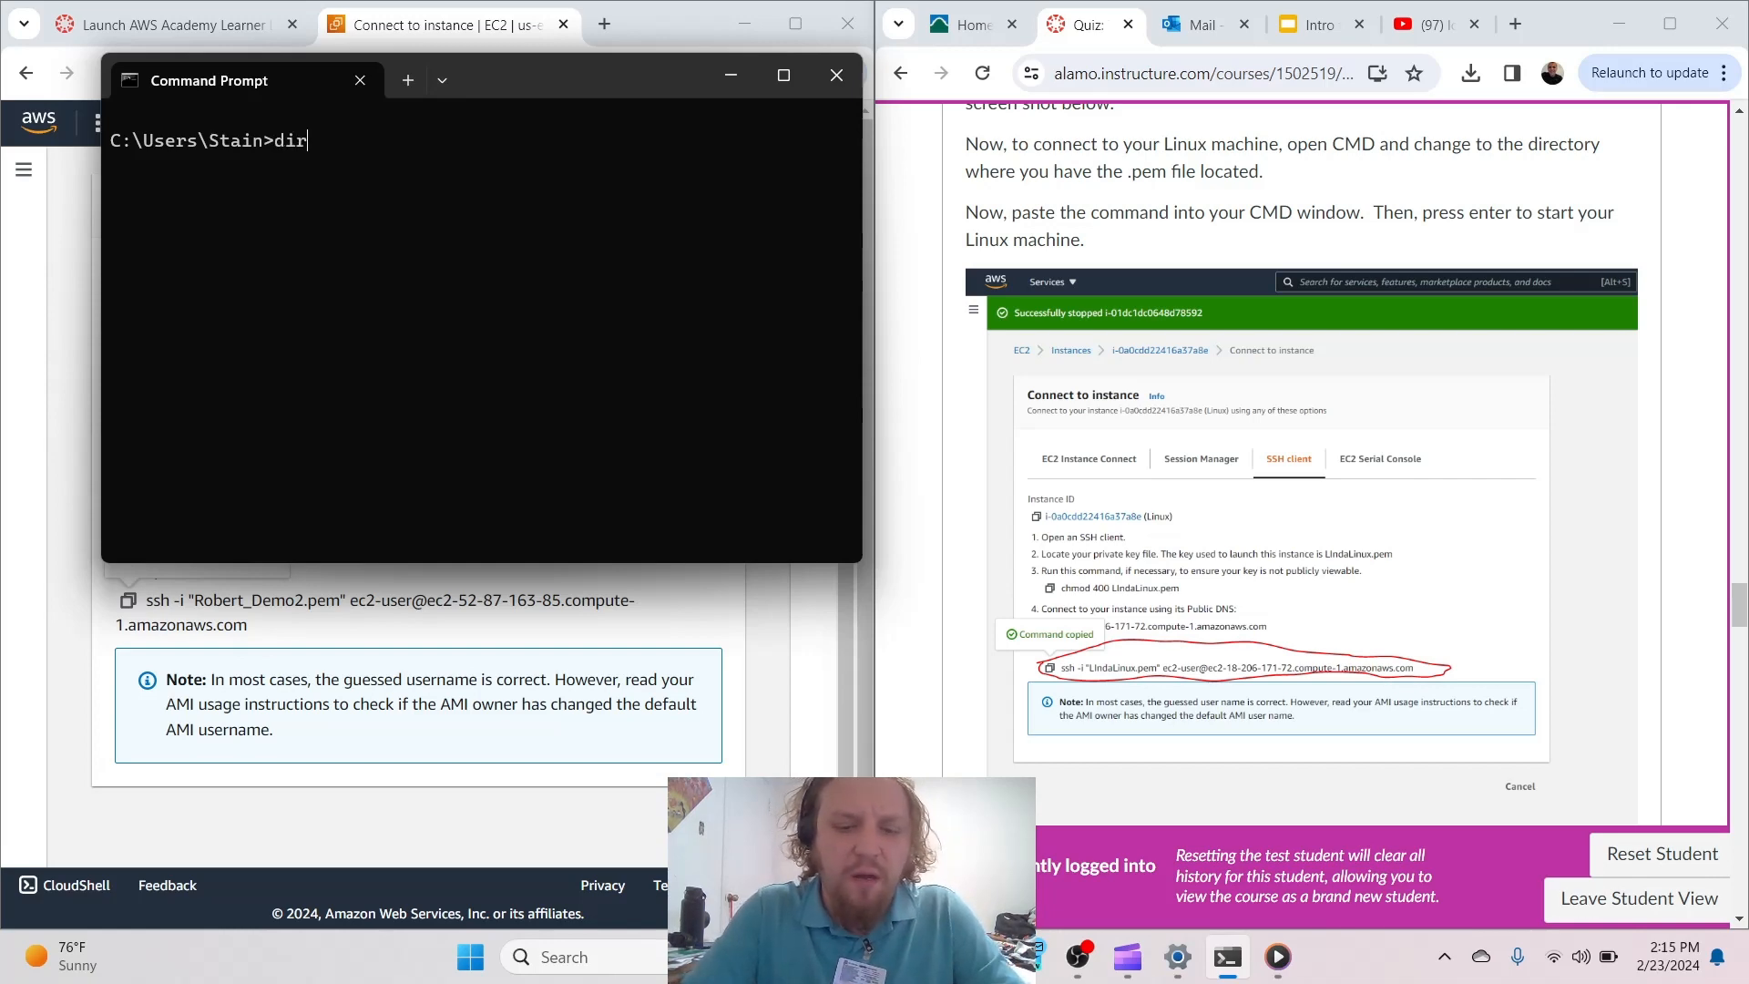
key("Return")
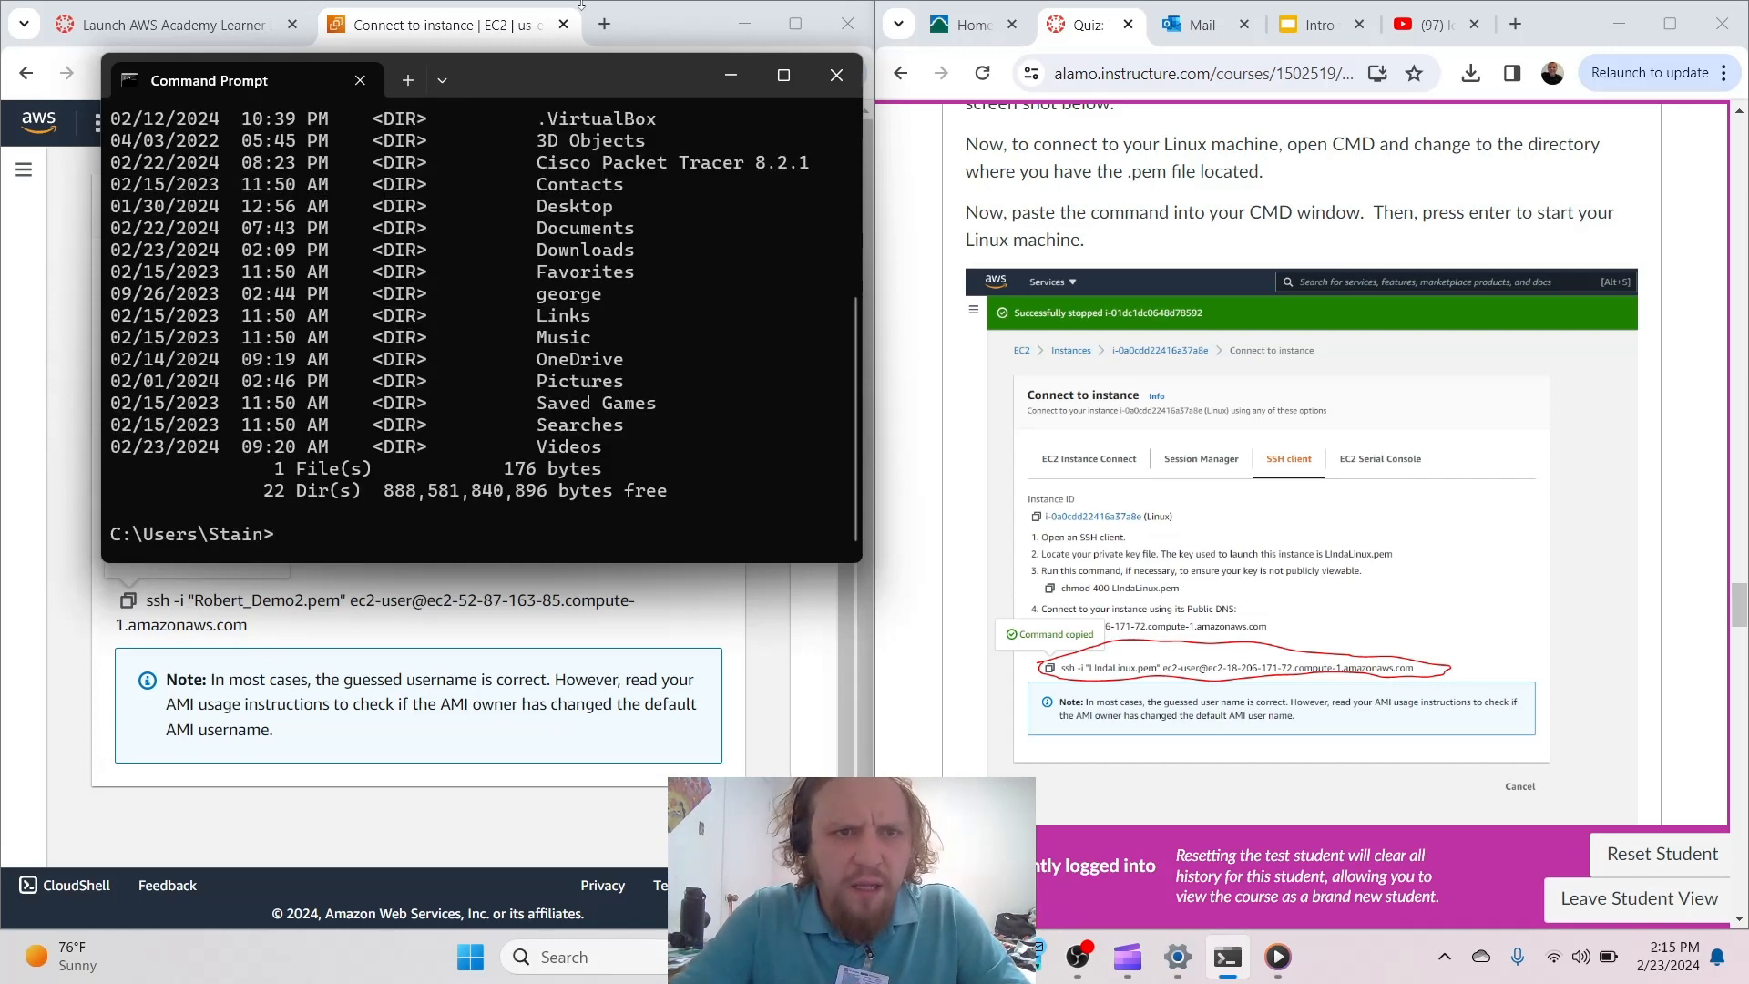
scroll(603, 314, "up", 3)
scroll(603, 315, "down", 3)
scroll(603, 314, "up", 4)
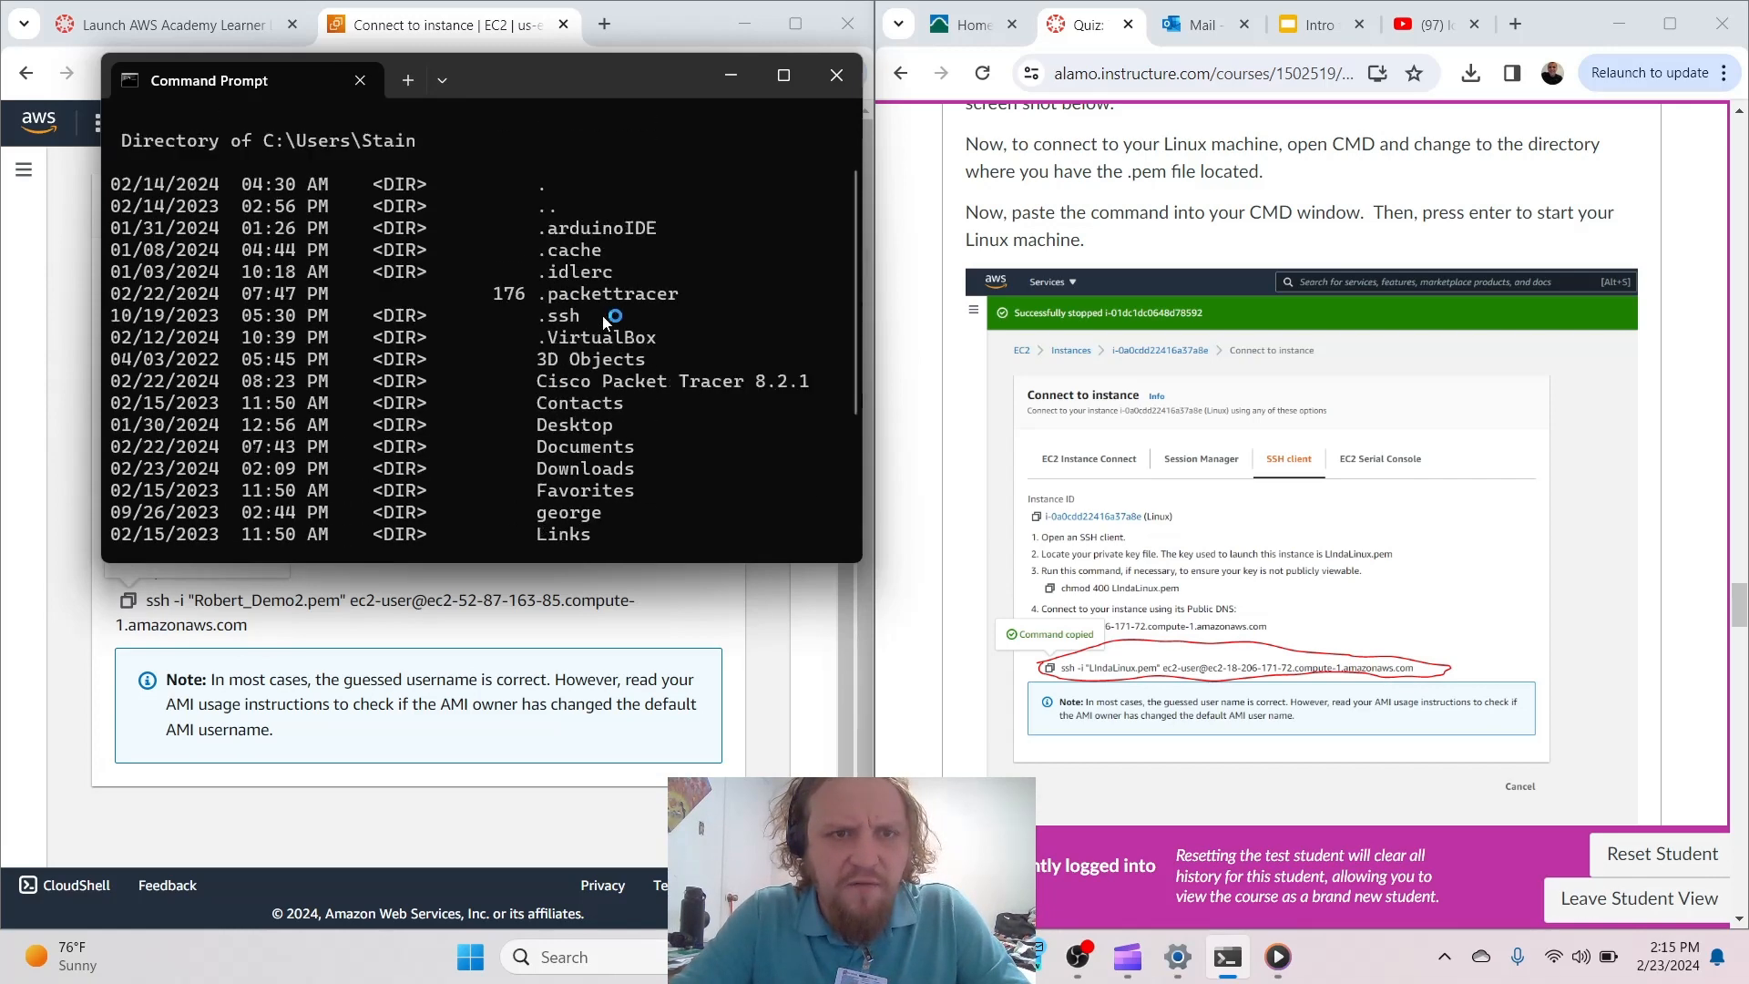
scroll(603, 315, "up", 1)
scroll(603, 316, "down", 4)
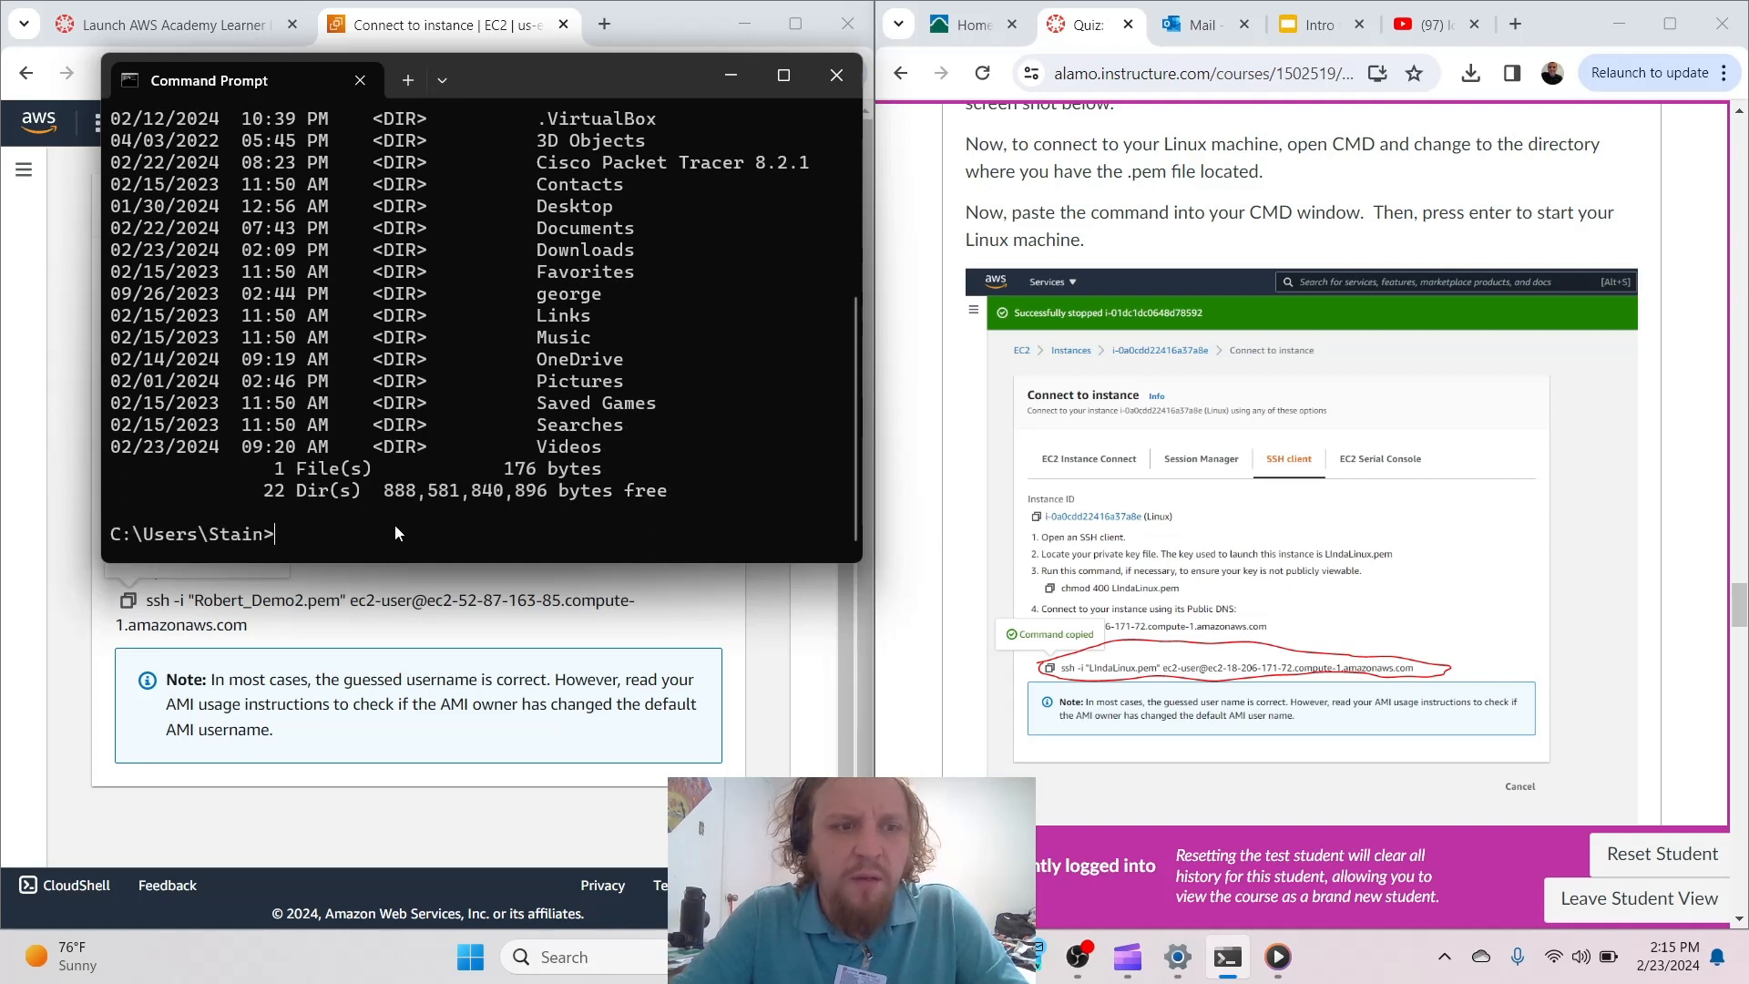
Change the working directory to Downloads, where the .pem key file is stored
type("cd Down")
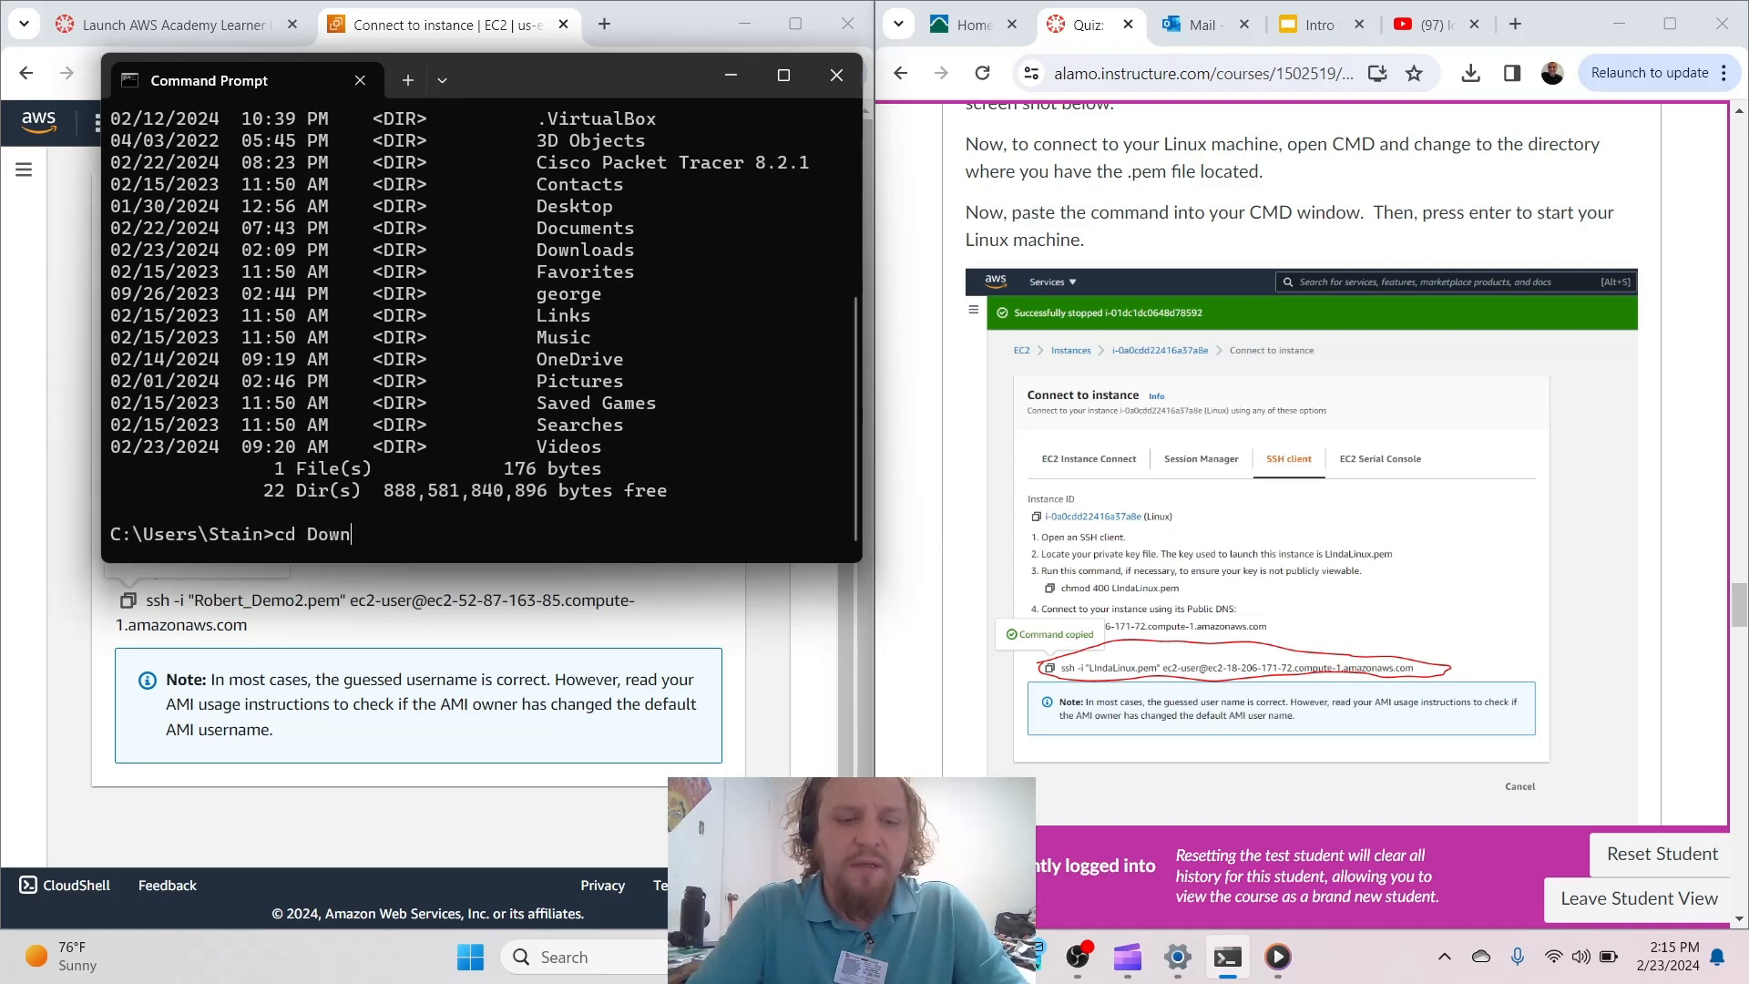
type("loads")
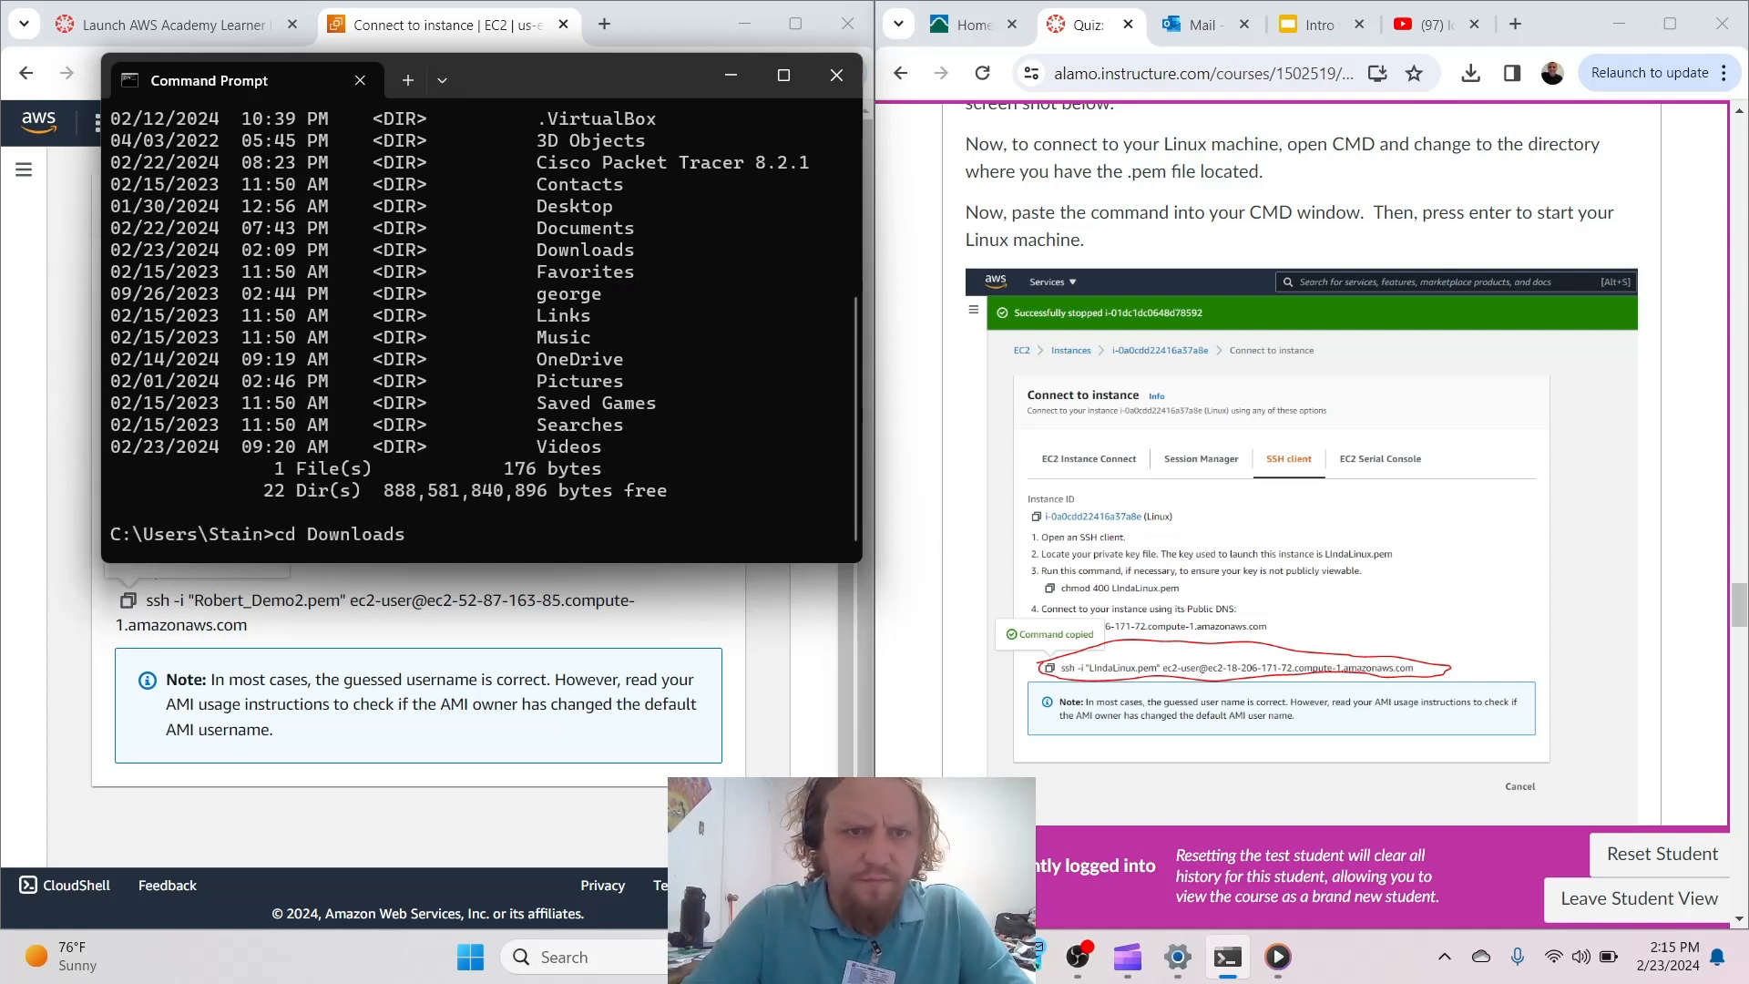
key("Return")
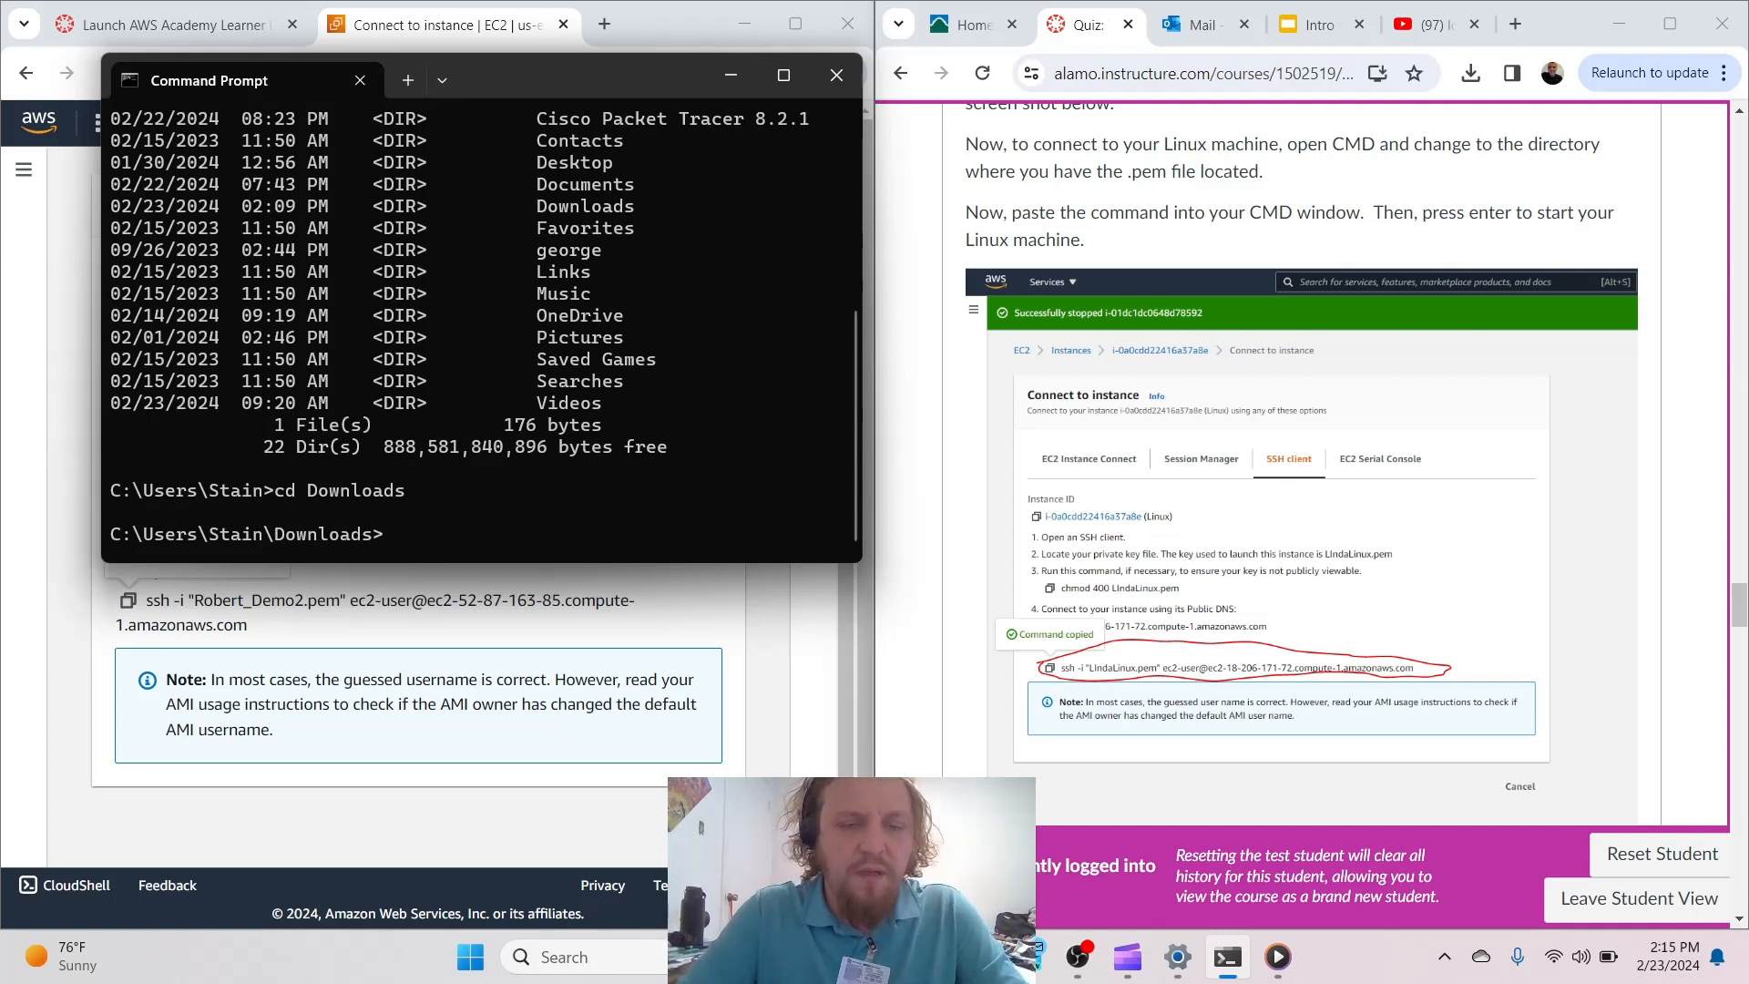
Paste and run the copied SSH command for the Linux instance, and answer yes to continue connecting
key("ctrl+v")
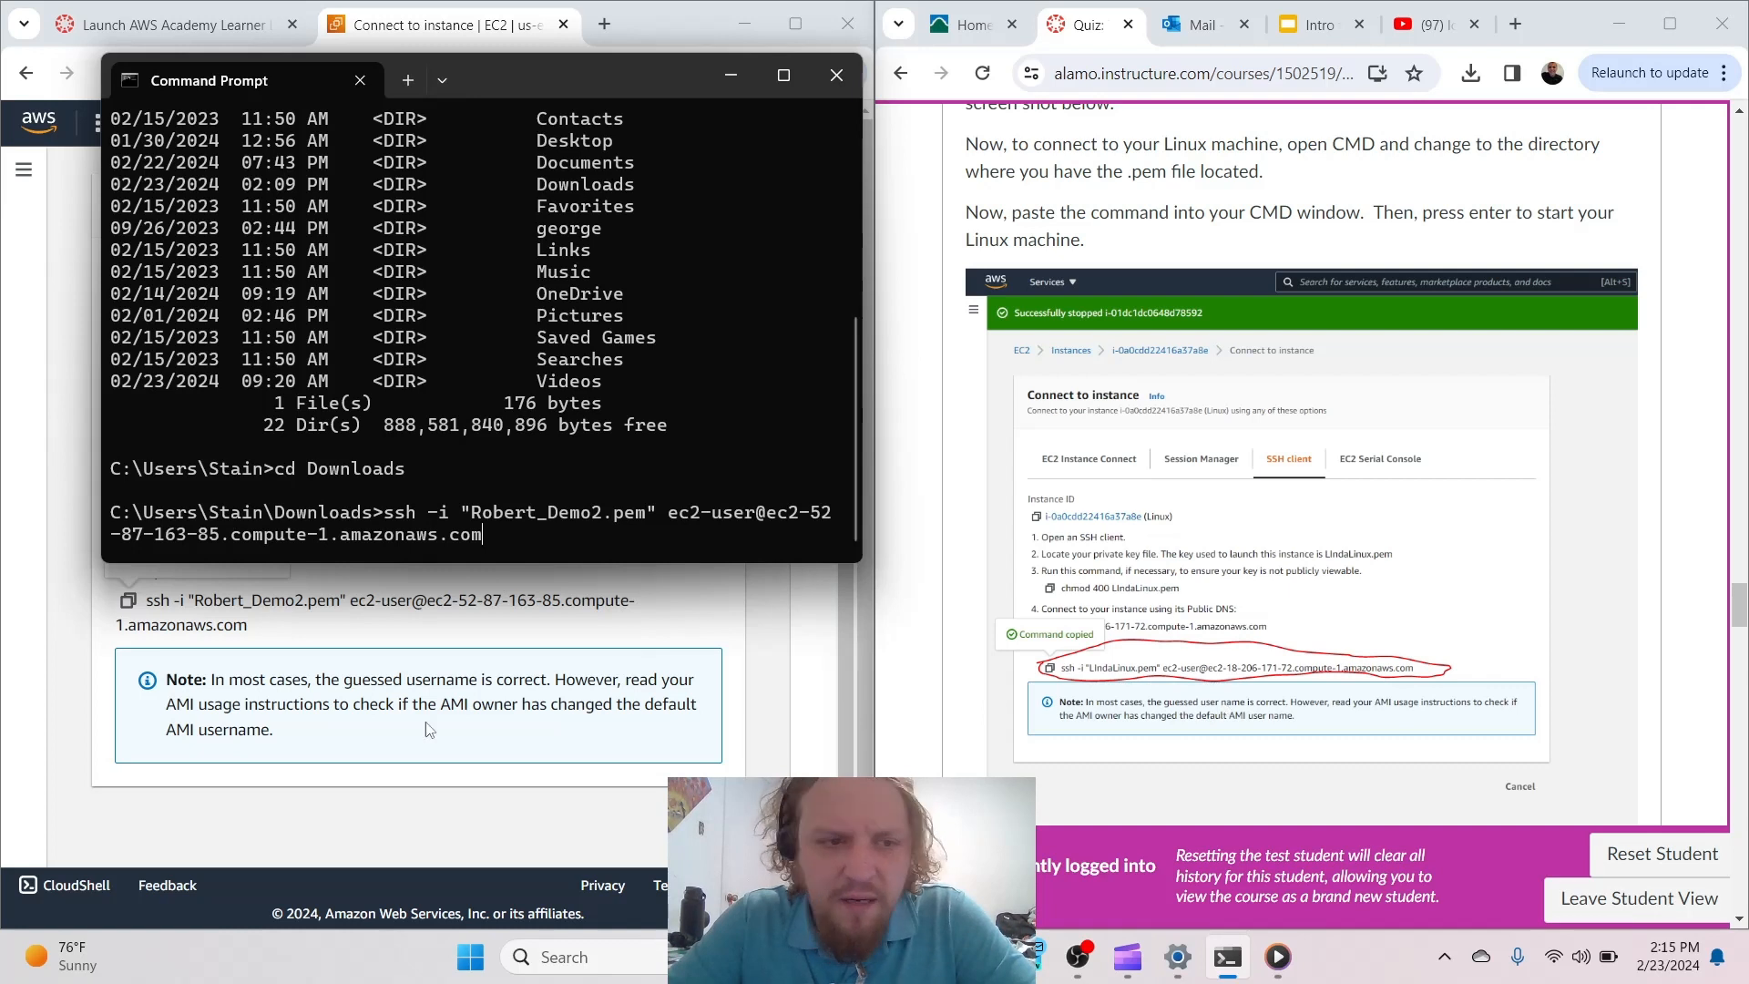
scroll(429, 729, "up", 1)
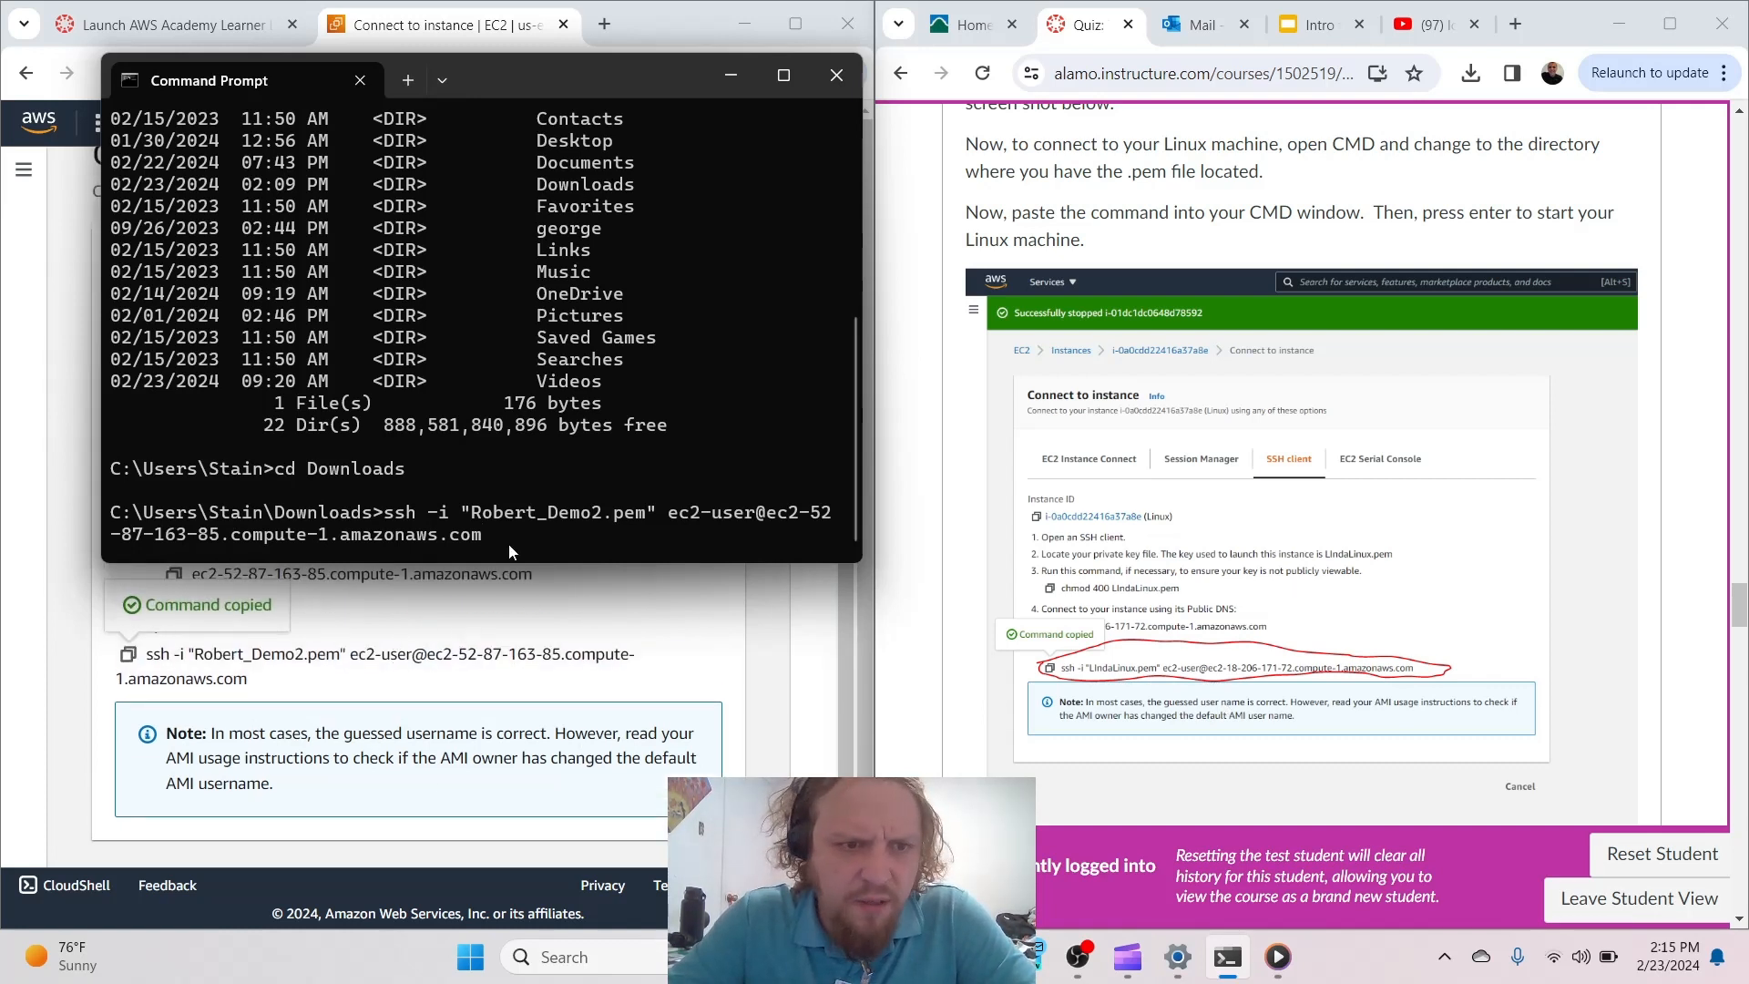
key("Return")
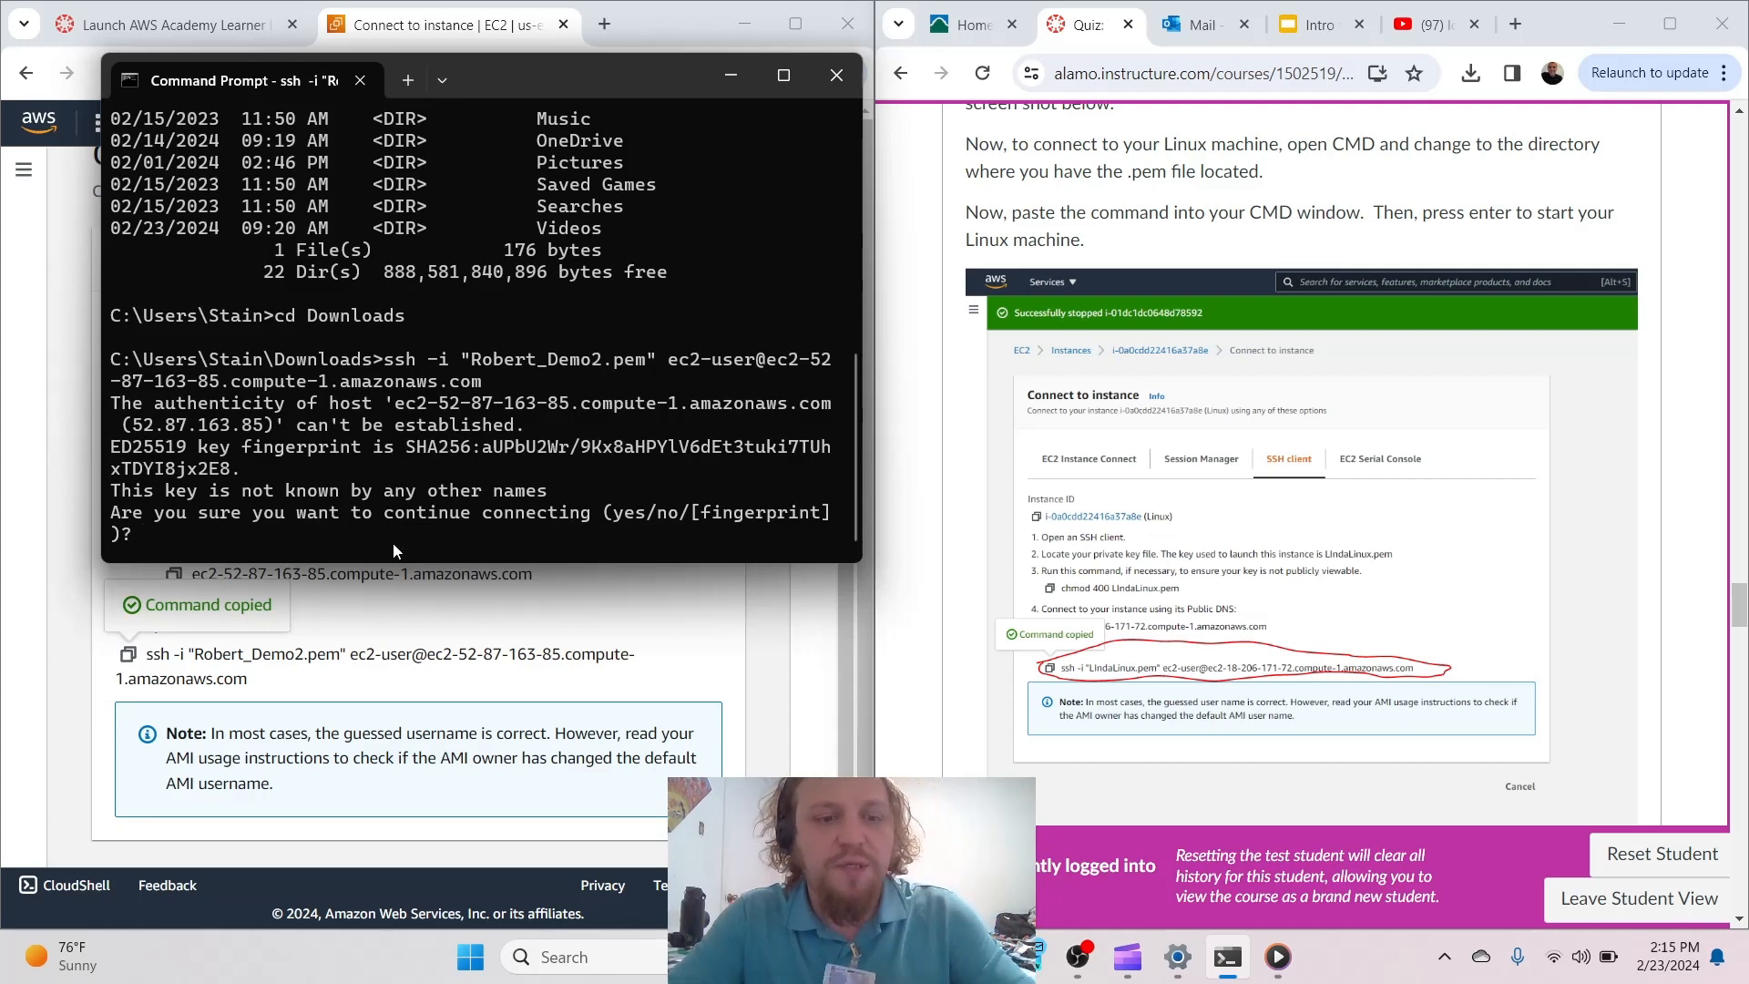
type("yes")
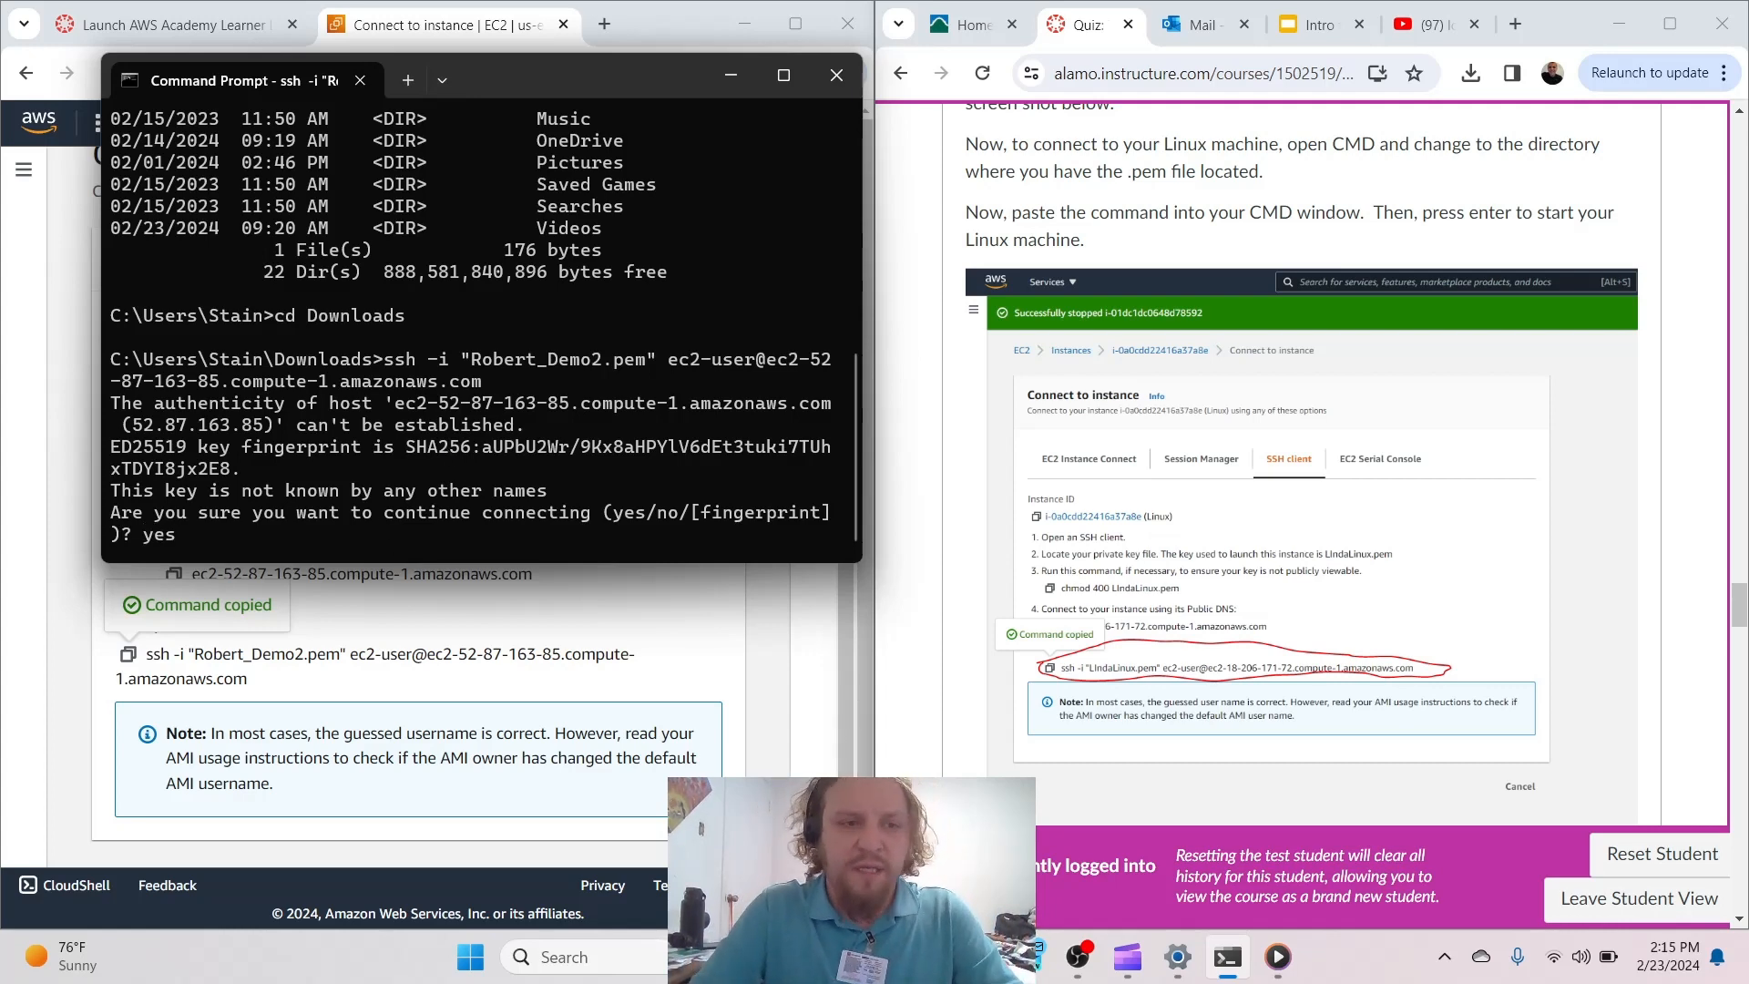
key("Return")
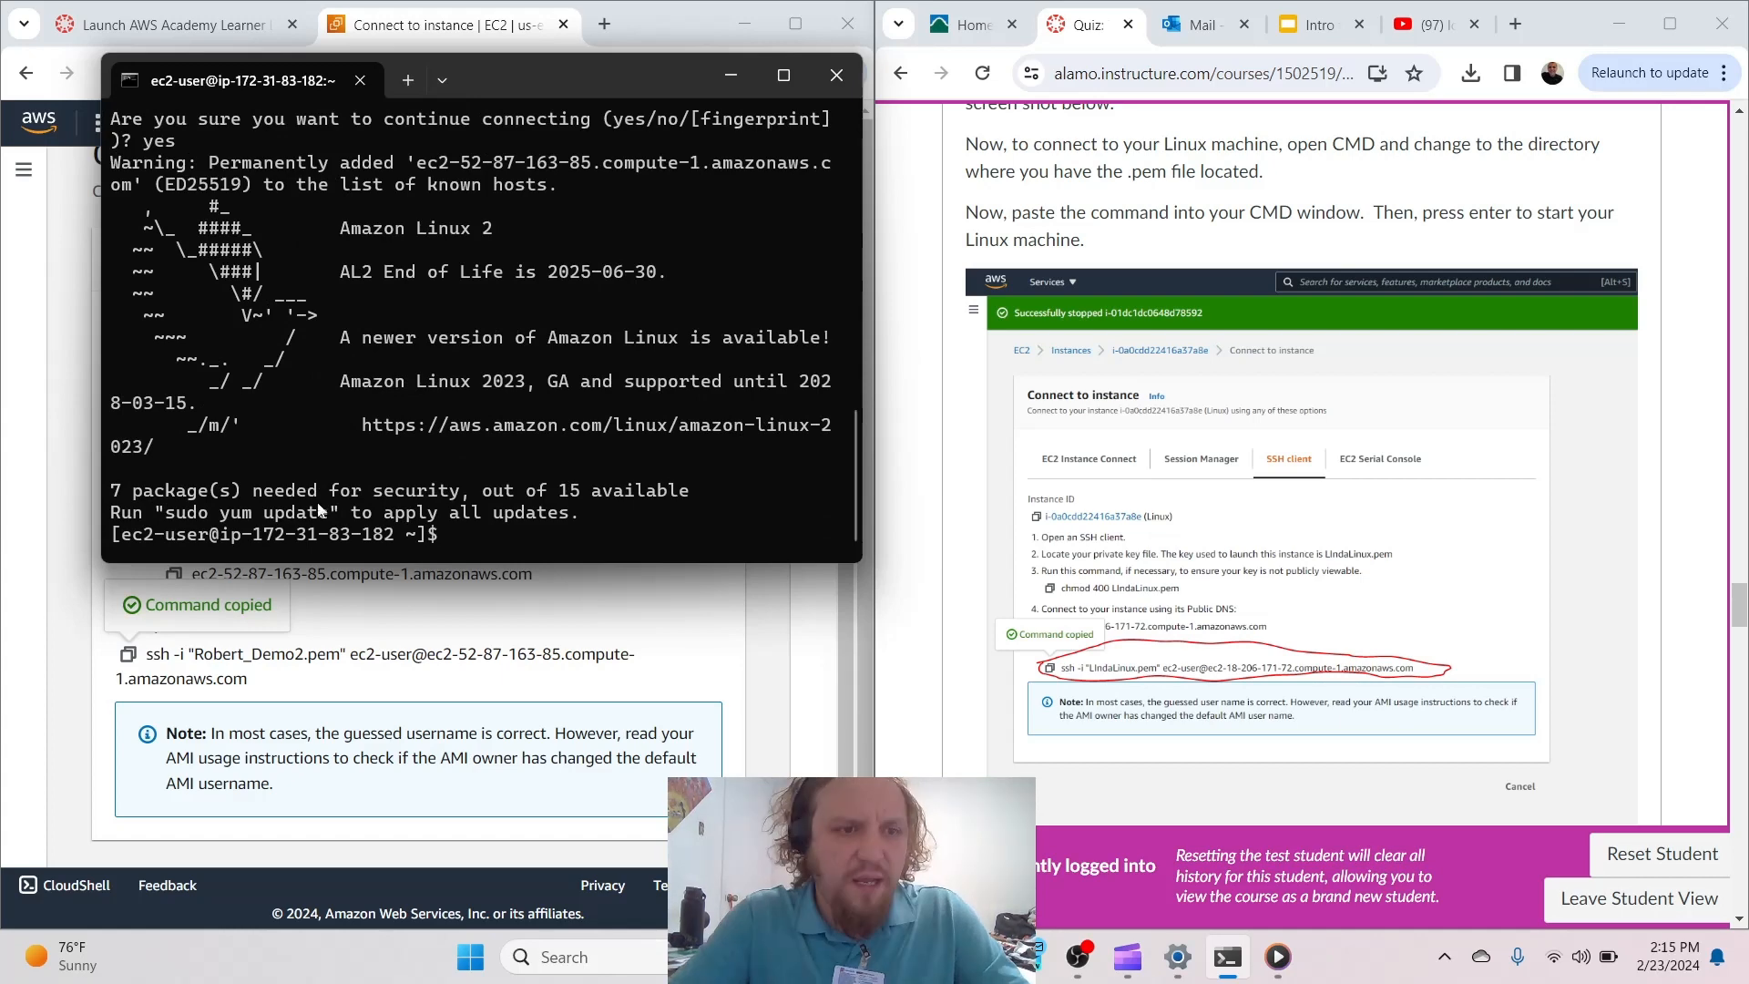
Examine the login output, then read quiz questions 9 to 11 on the alternate SSH method, host confirmation and yum update
scroll(500, 409, "up", 2)
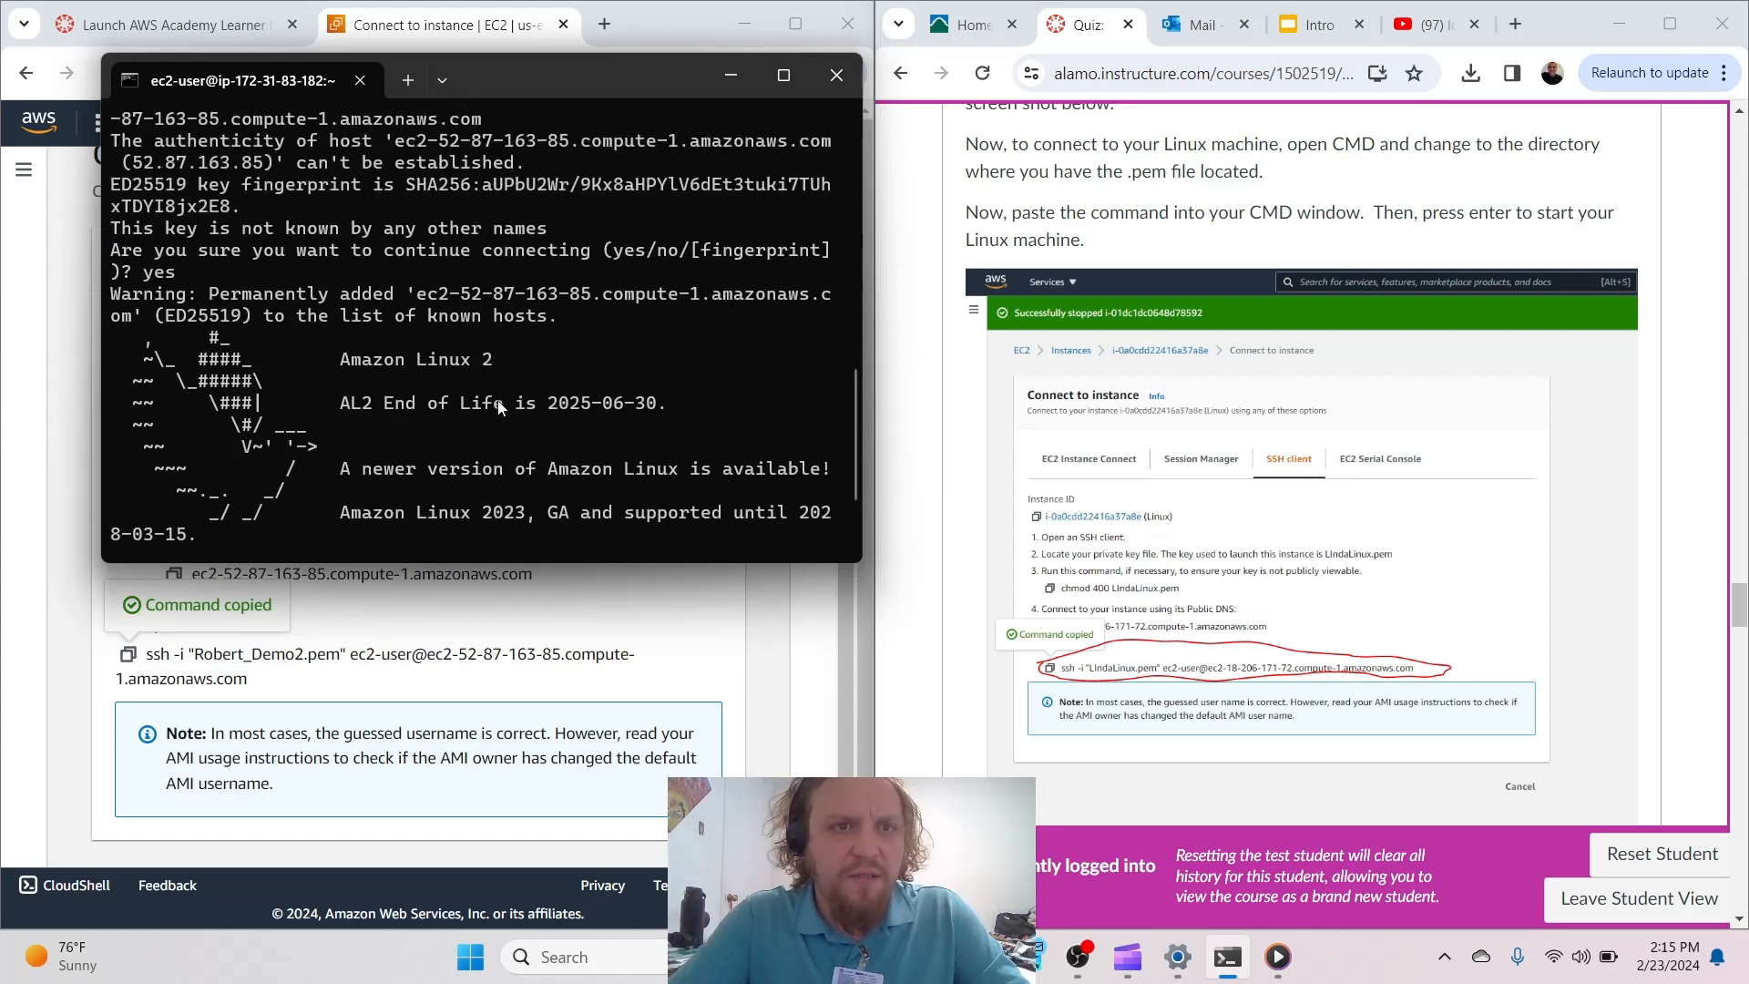
scroll(500, 407, "down", 2)
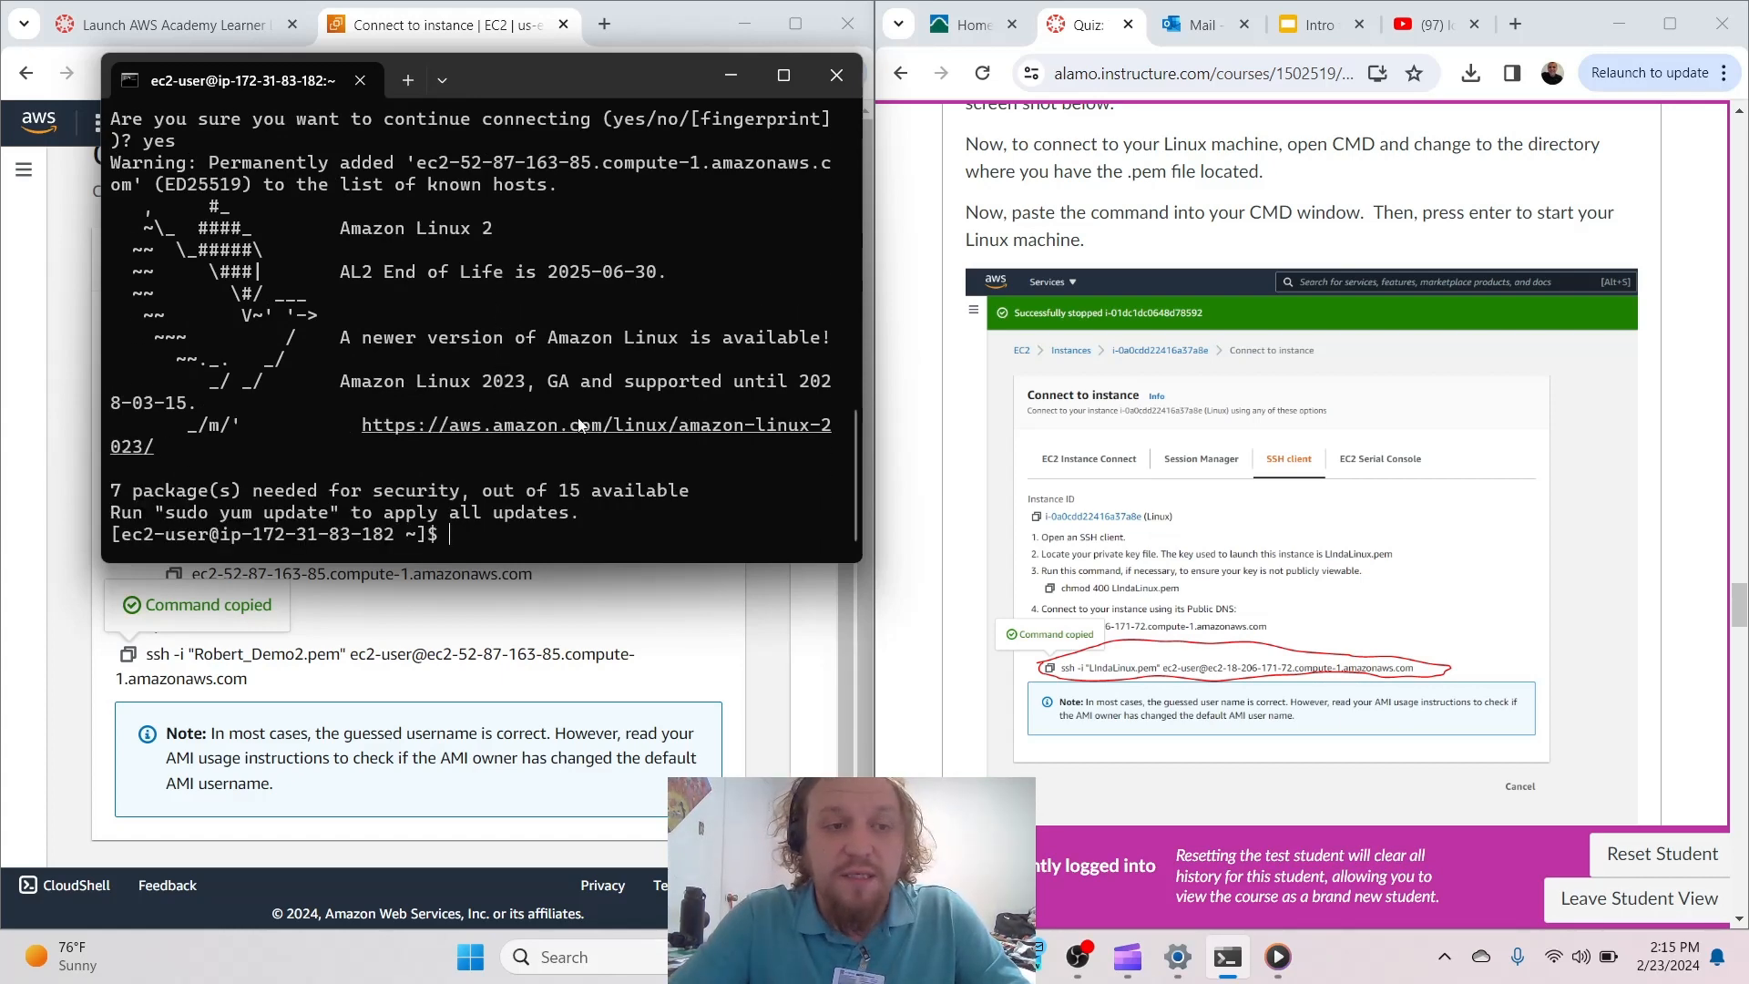
scroll(1107, 588, "up", 5)
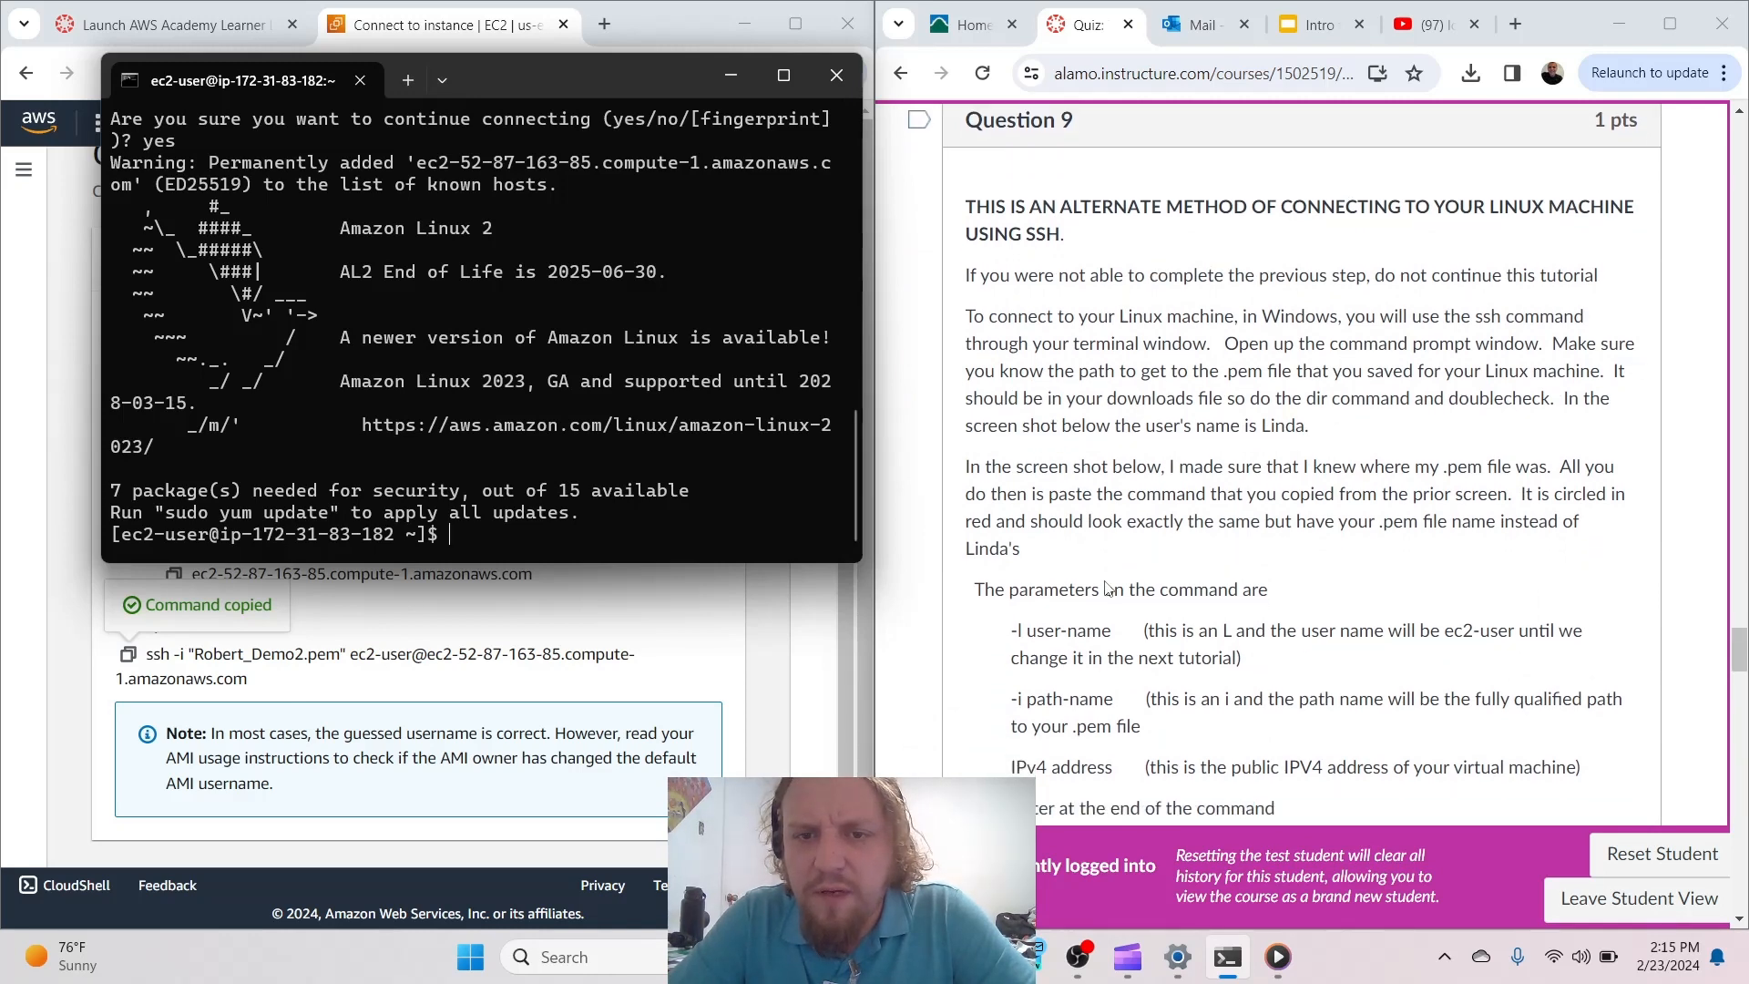
scroll(1106, 587, "down", 1)
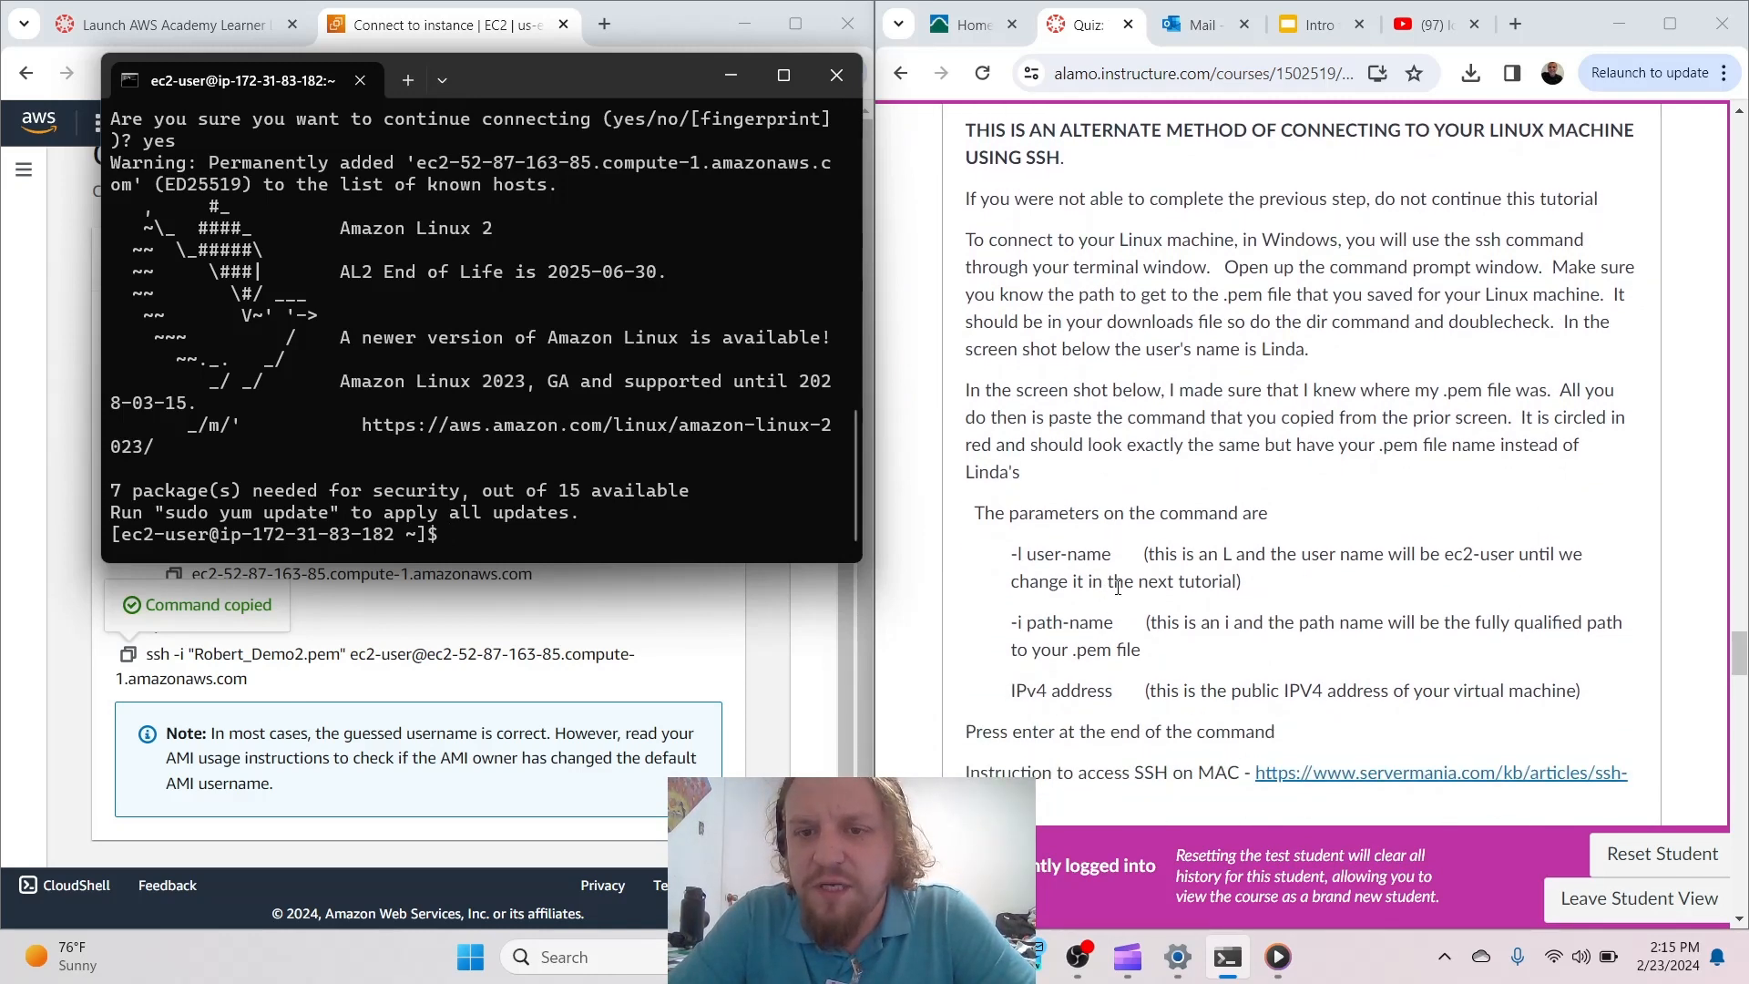
scroll(1118, 588, "down", 6)
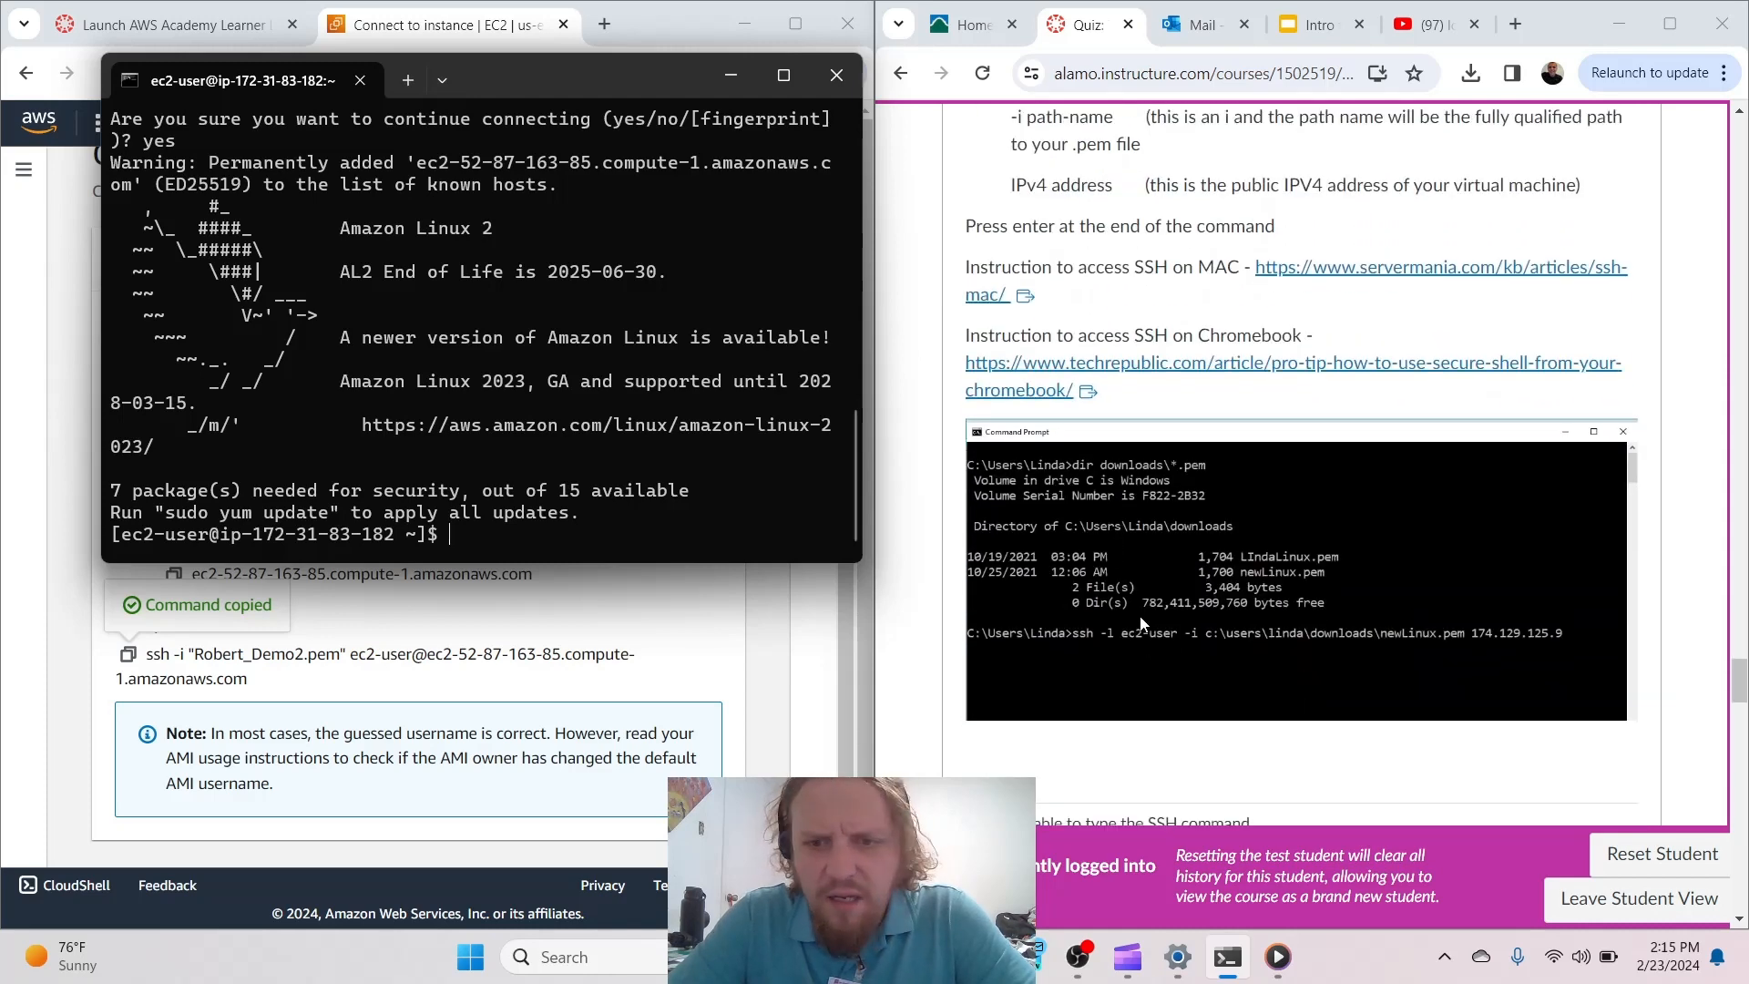
scroll(1144, 636, "down", 3)
scroll(1144, 624, "down", 1)
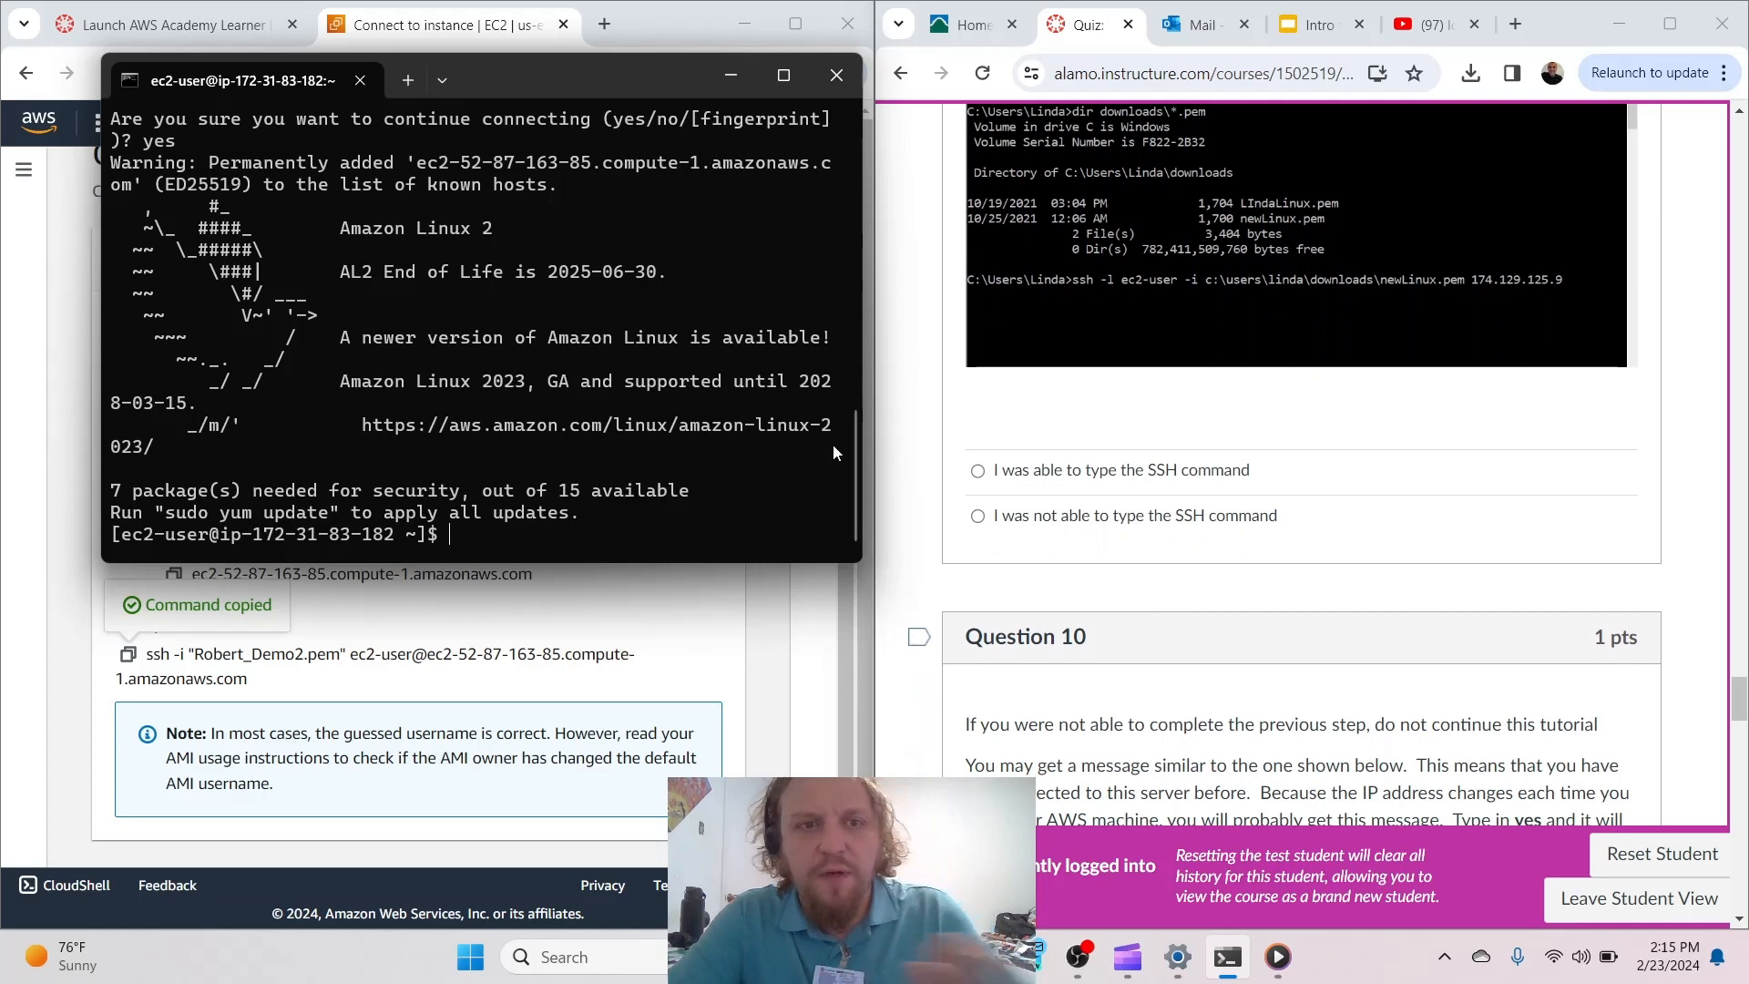
scroll(1132, 594, "down", 15)
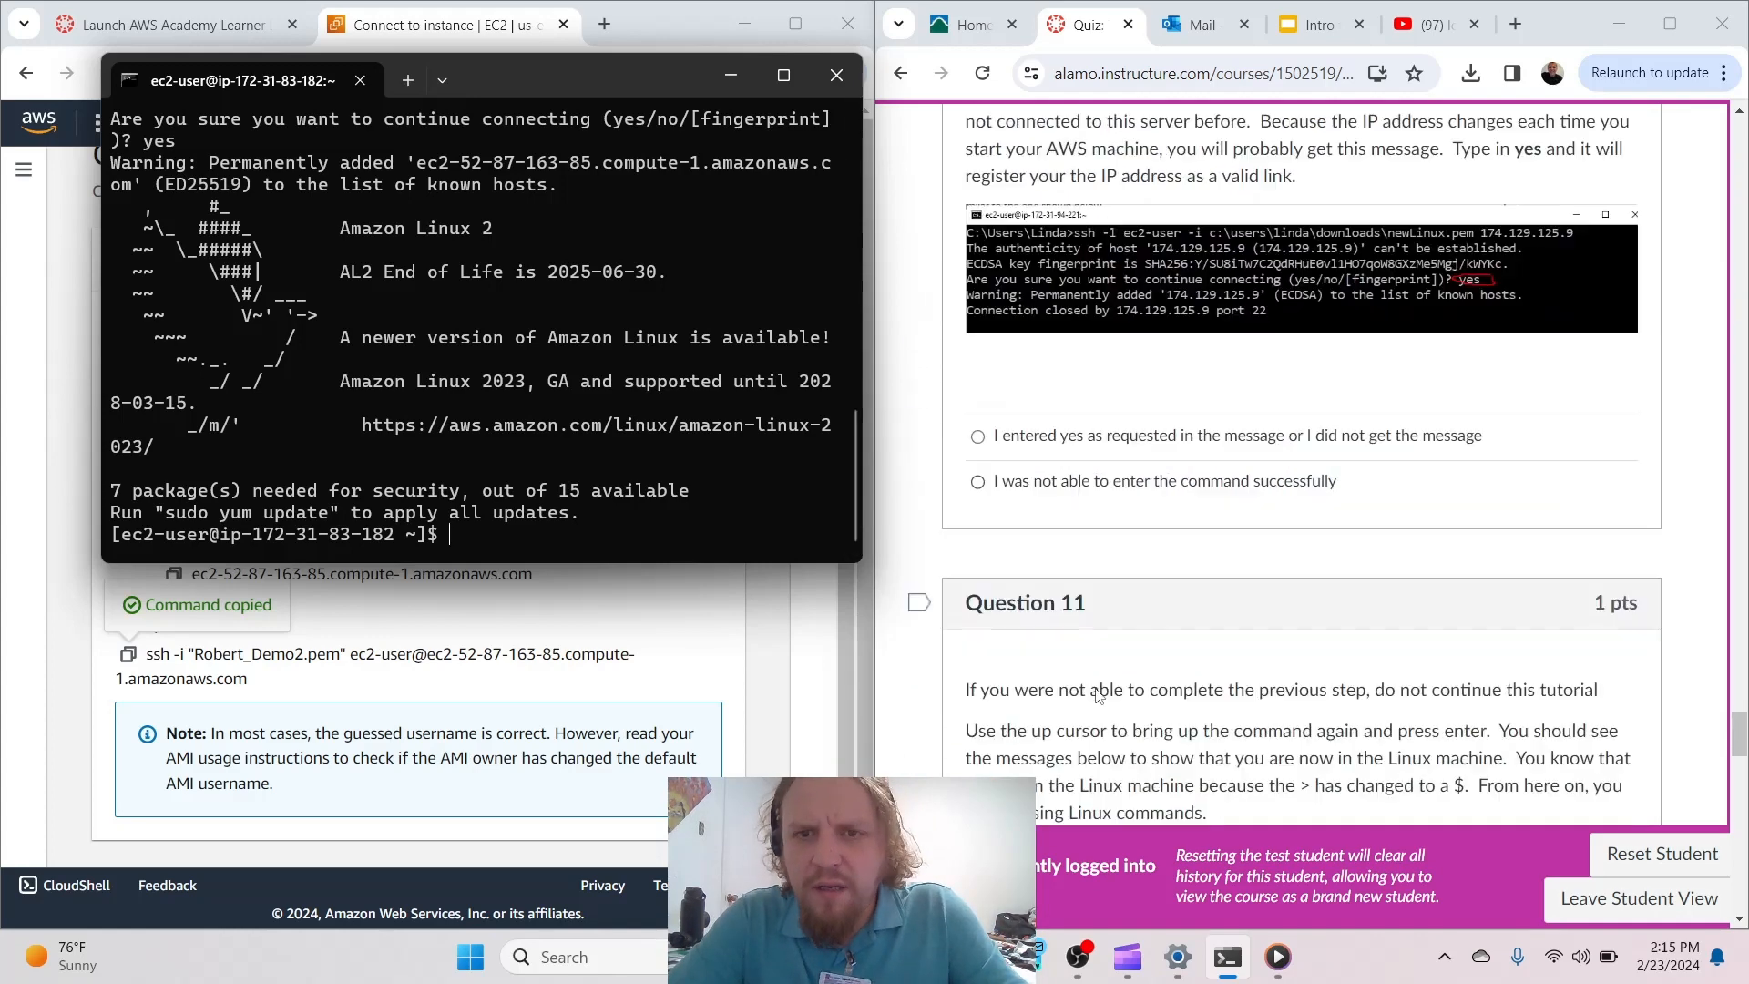
scroll(1097, 695, "down", 7)
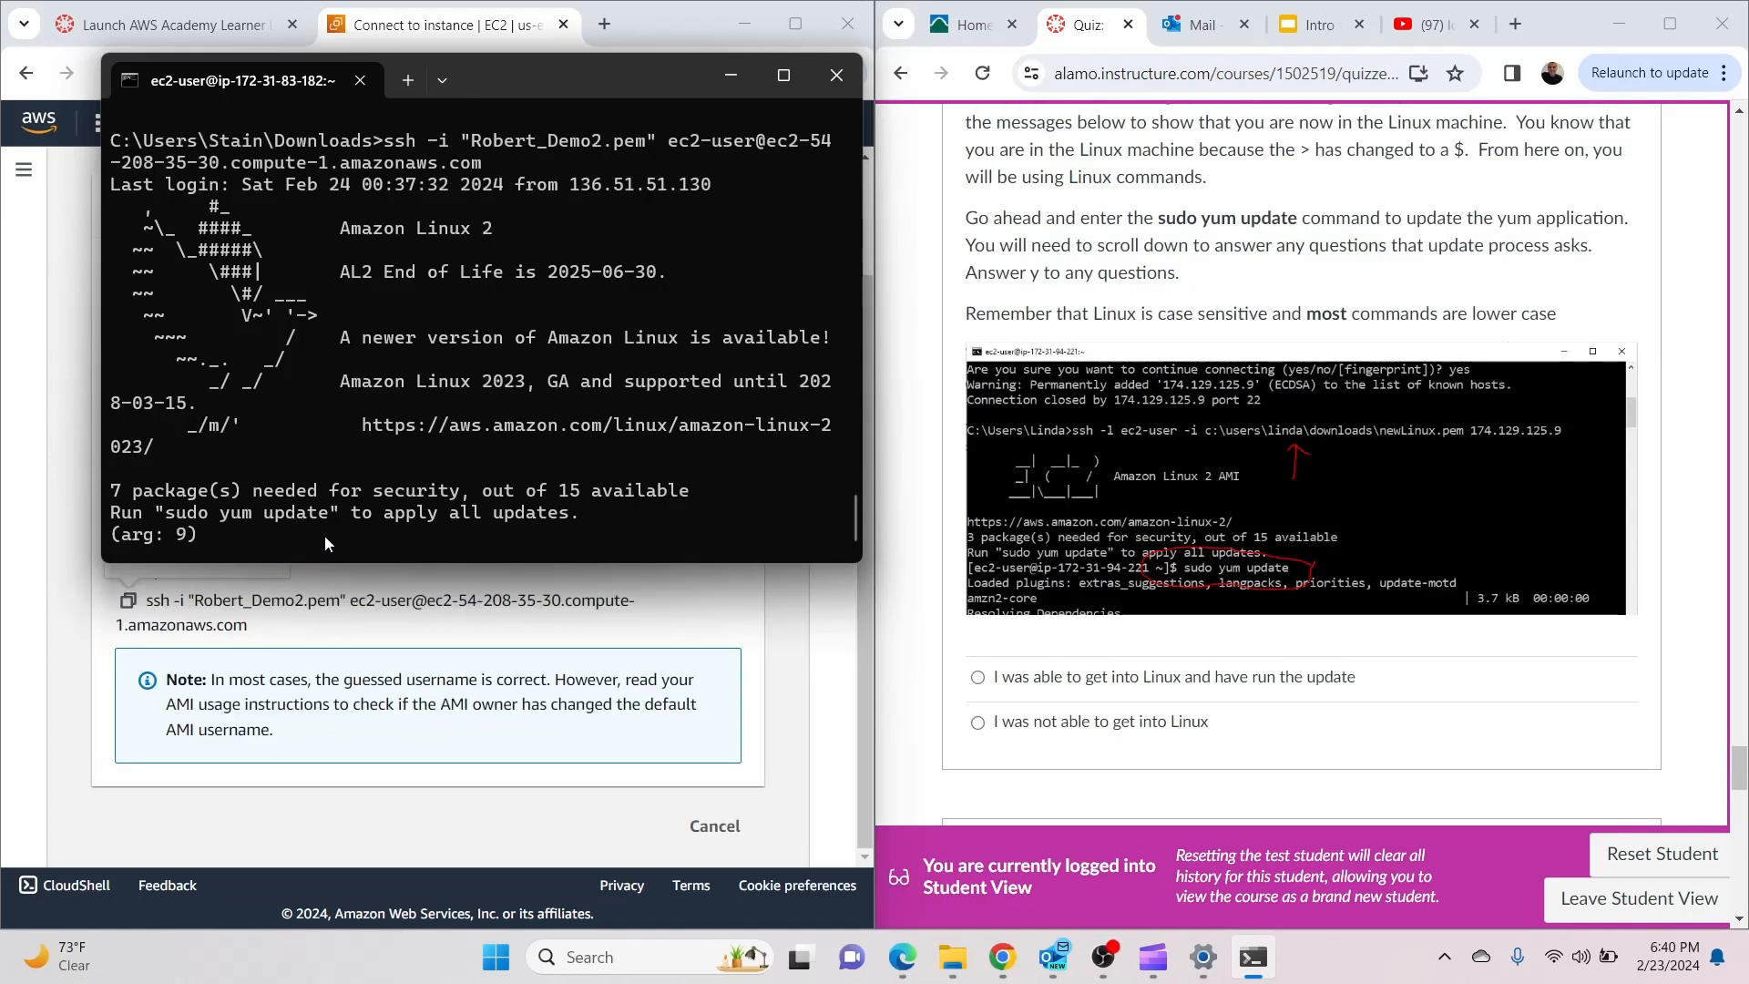
Run sudo yum update on the Linux instance and answer y to install the listed packages
key("Return")
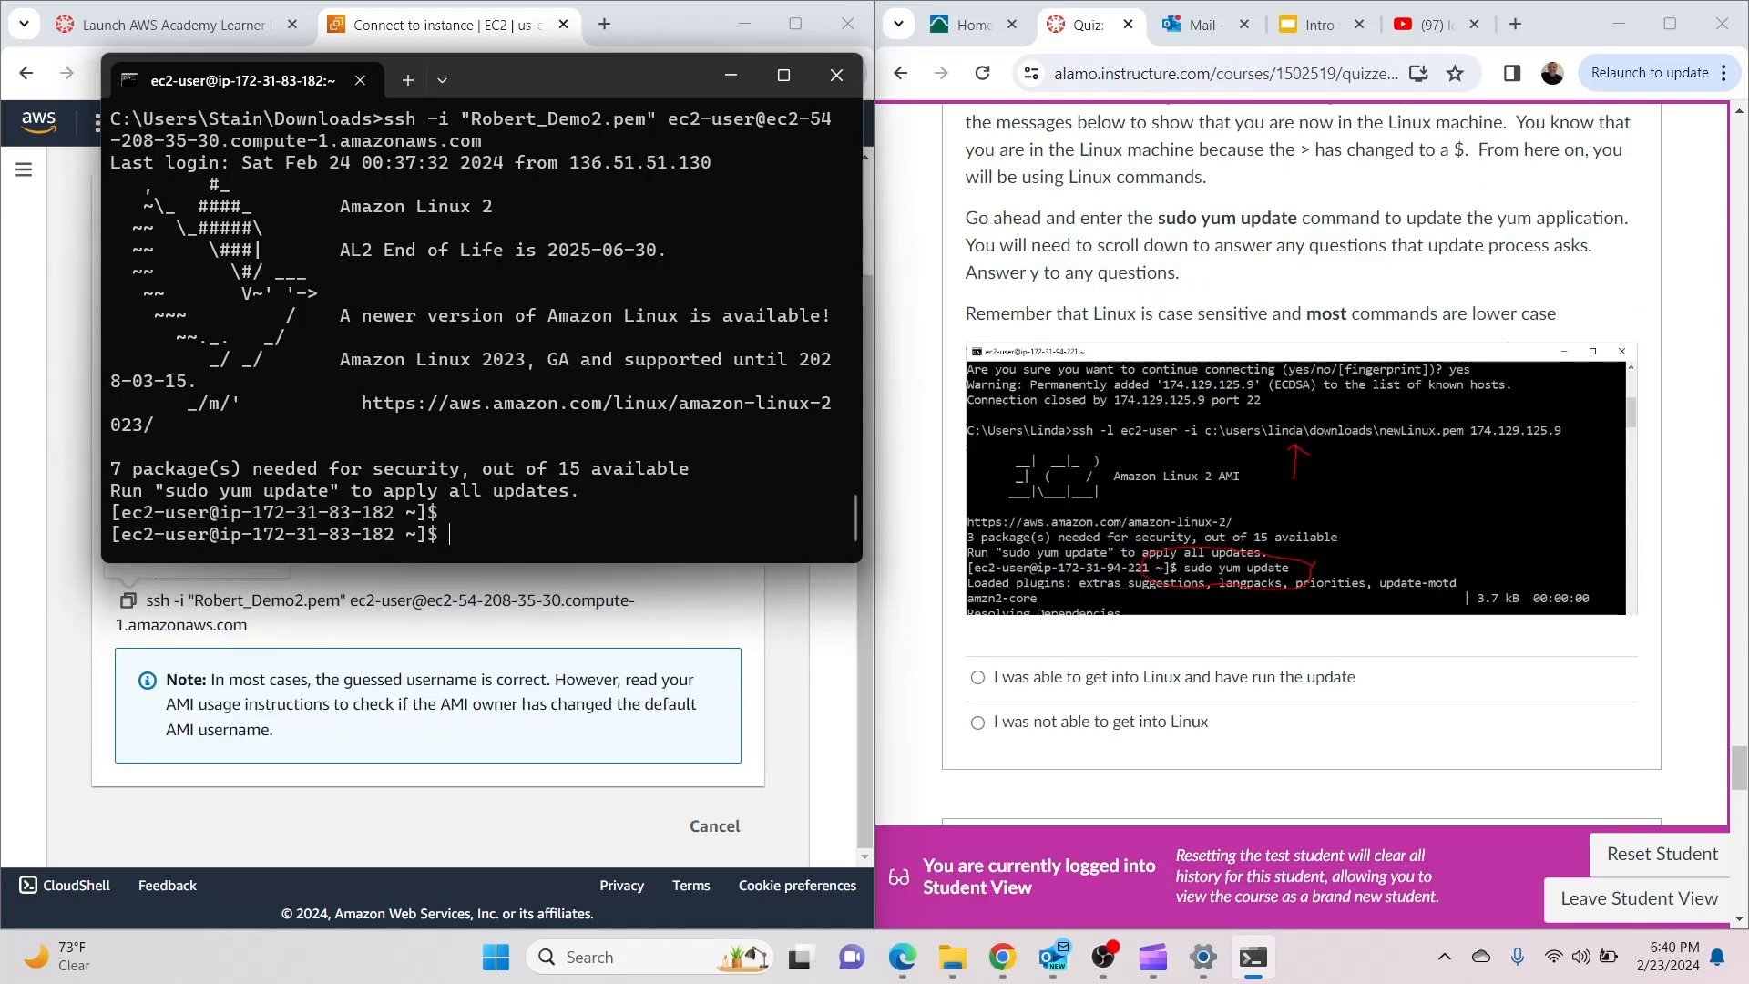
type("sudo yum update")
key("Return")
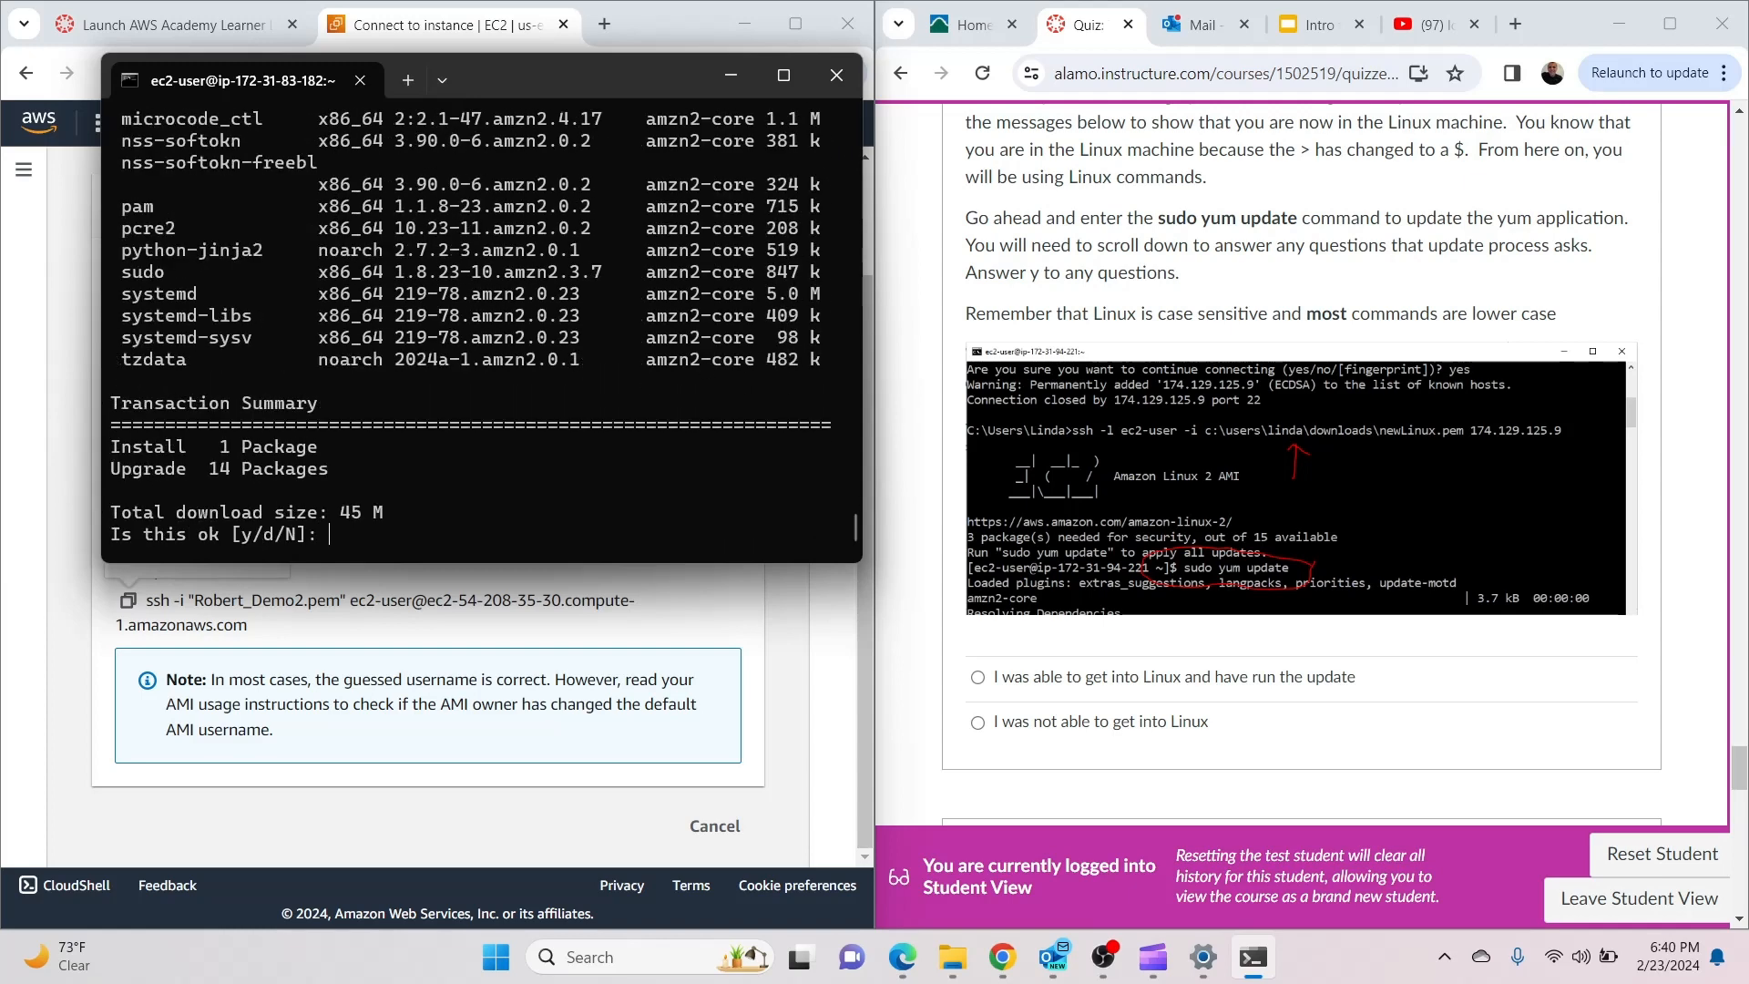
type("y")
key("Return")
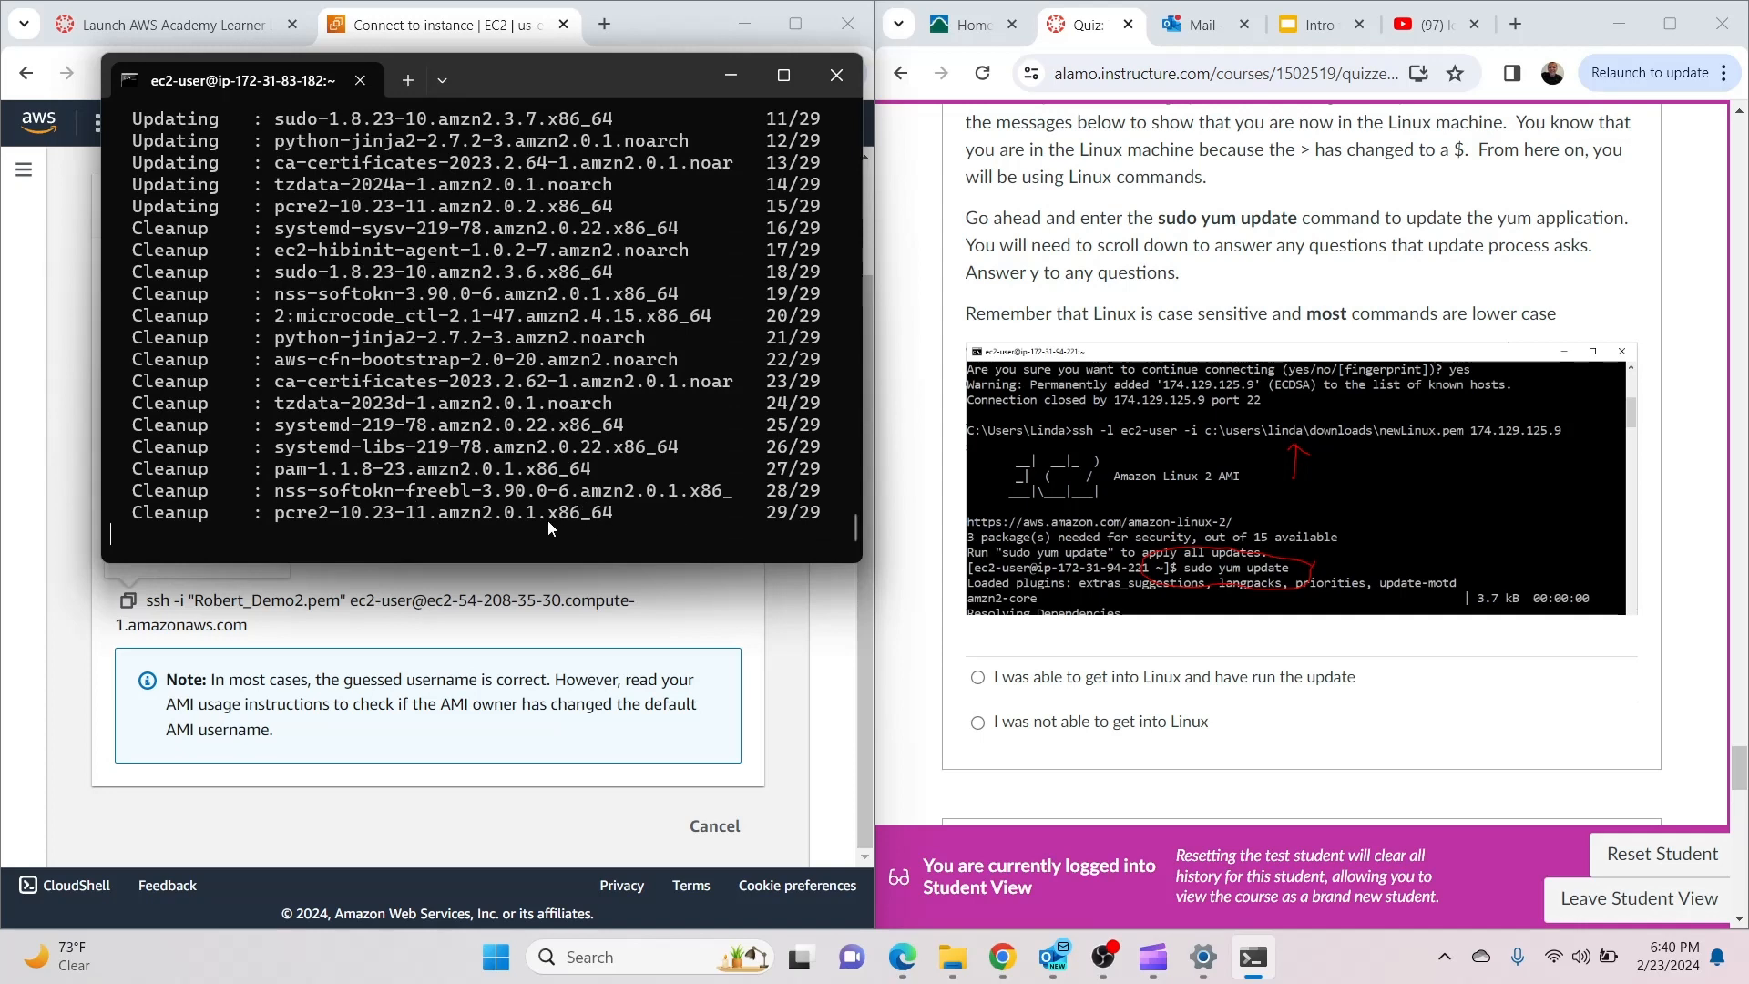
key("Return")
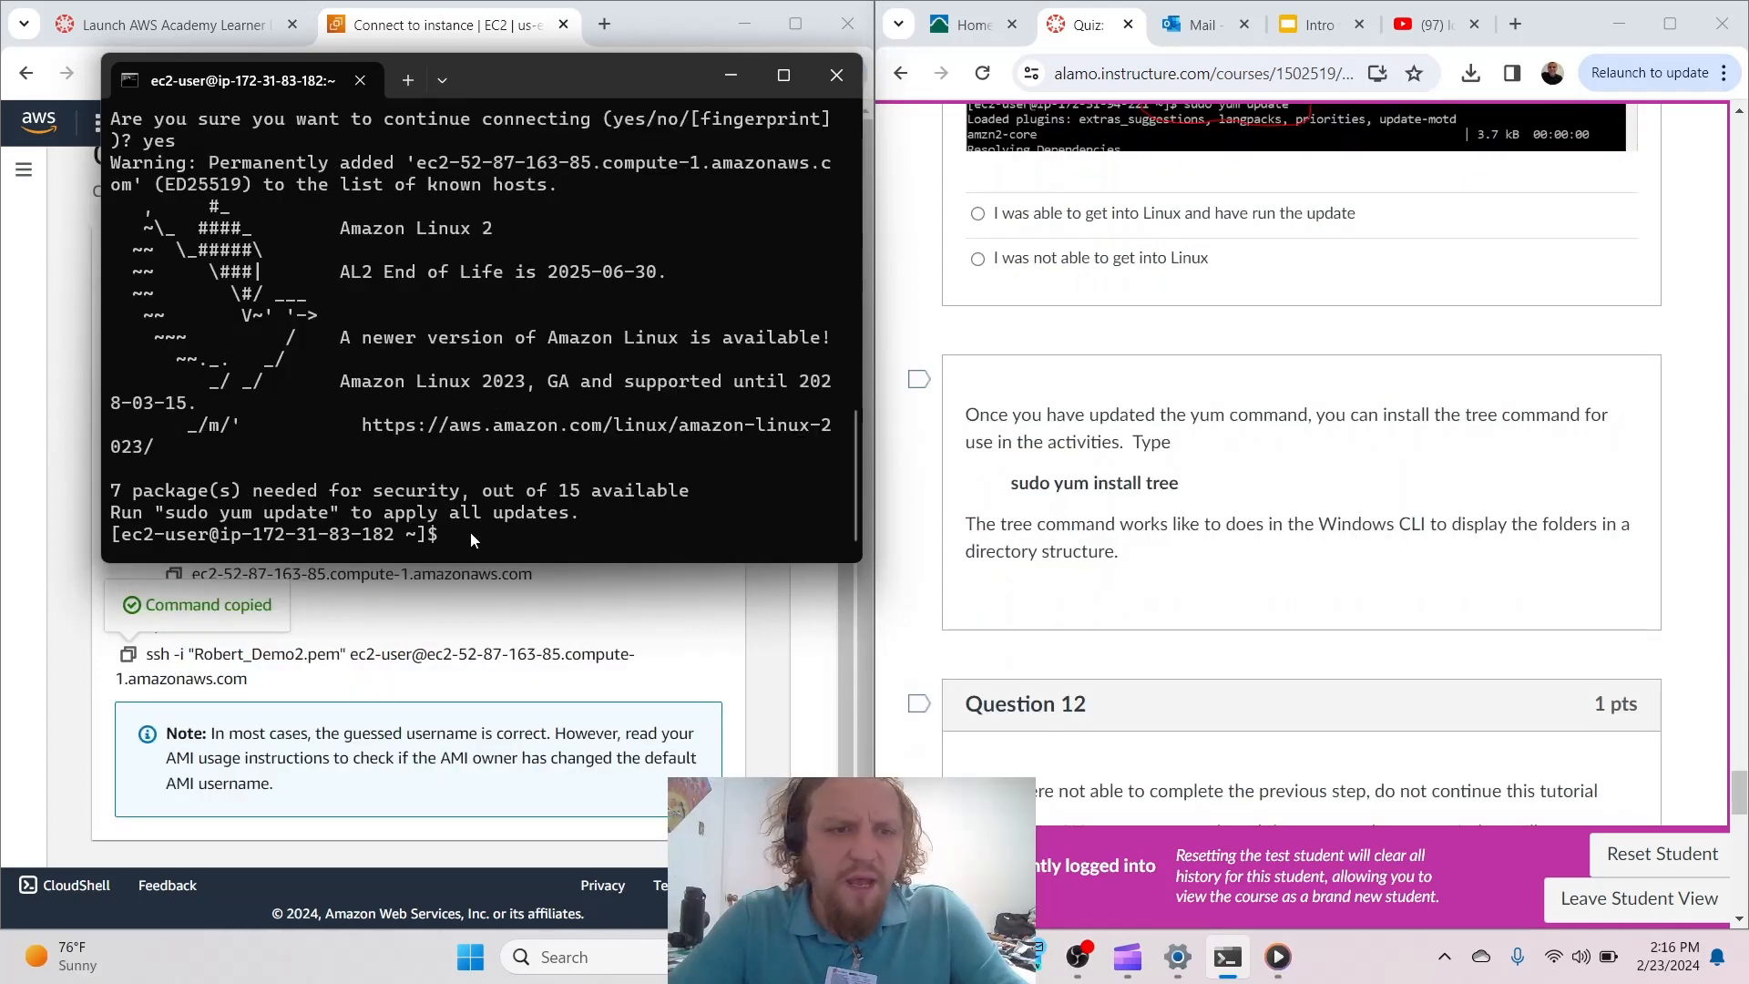
Run sudo yum install tree on the Linux instance and answer y to install the package
type("su")
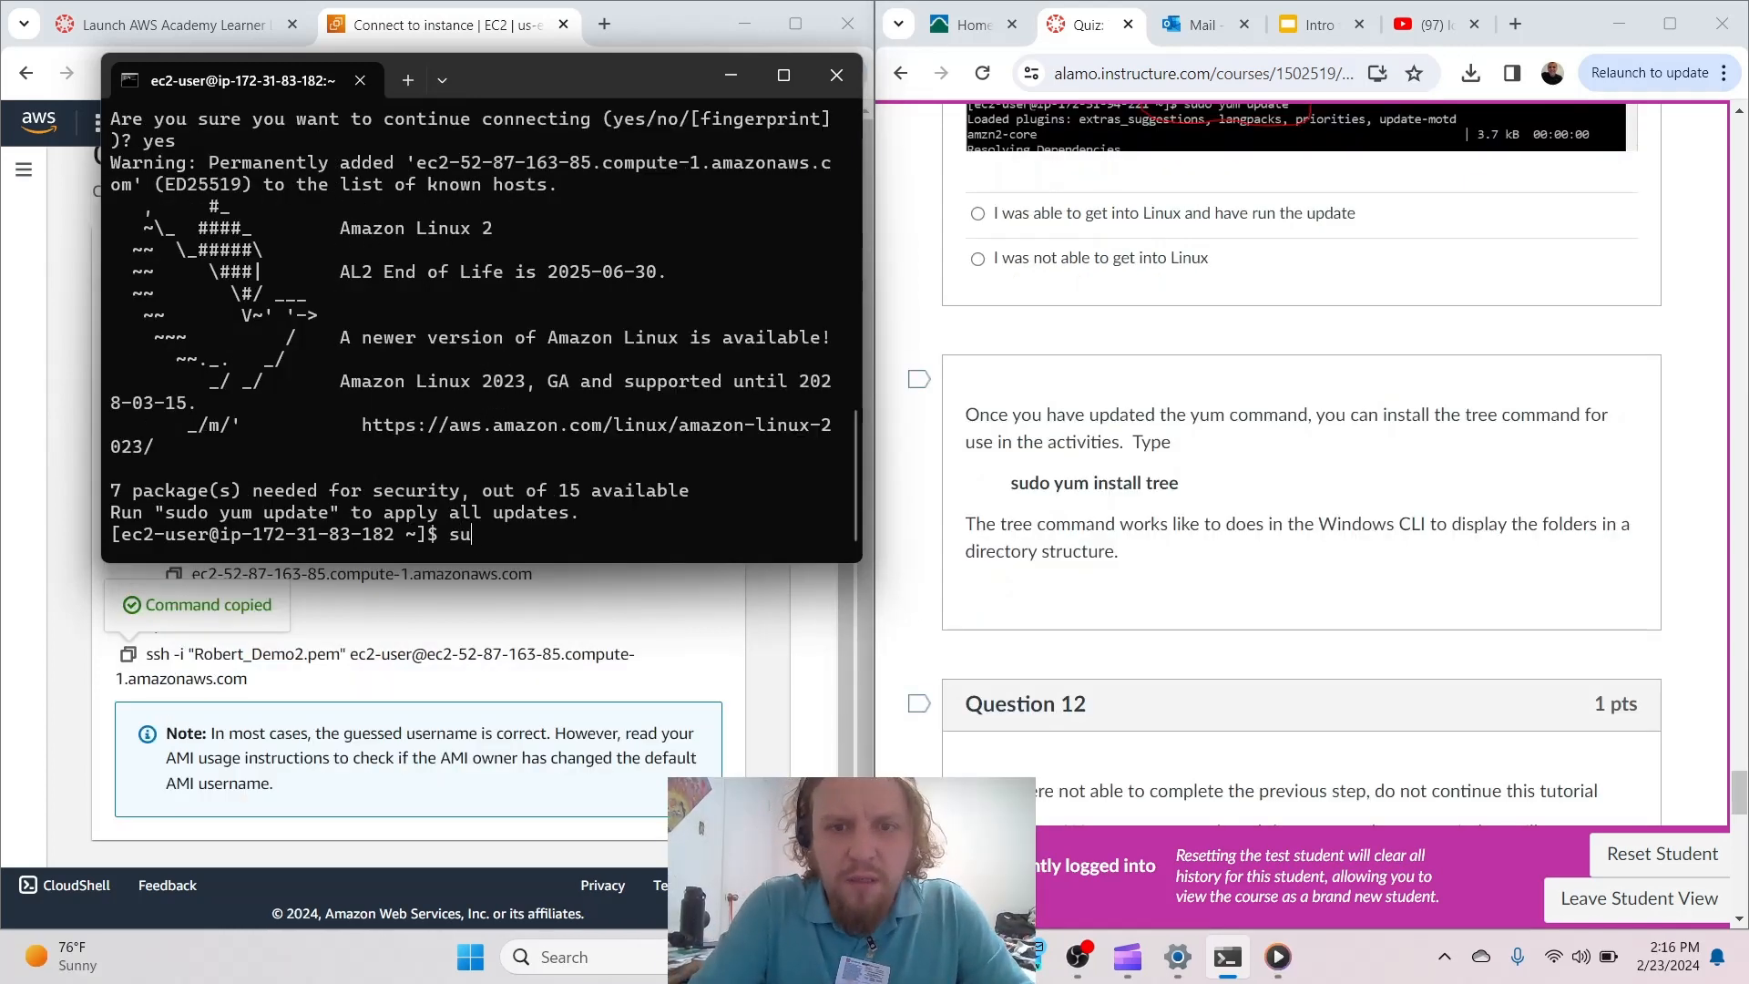
type("do yum")
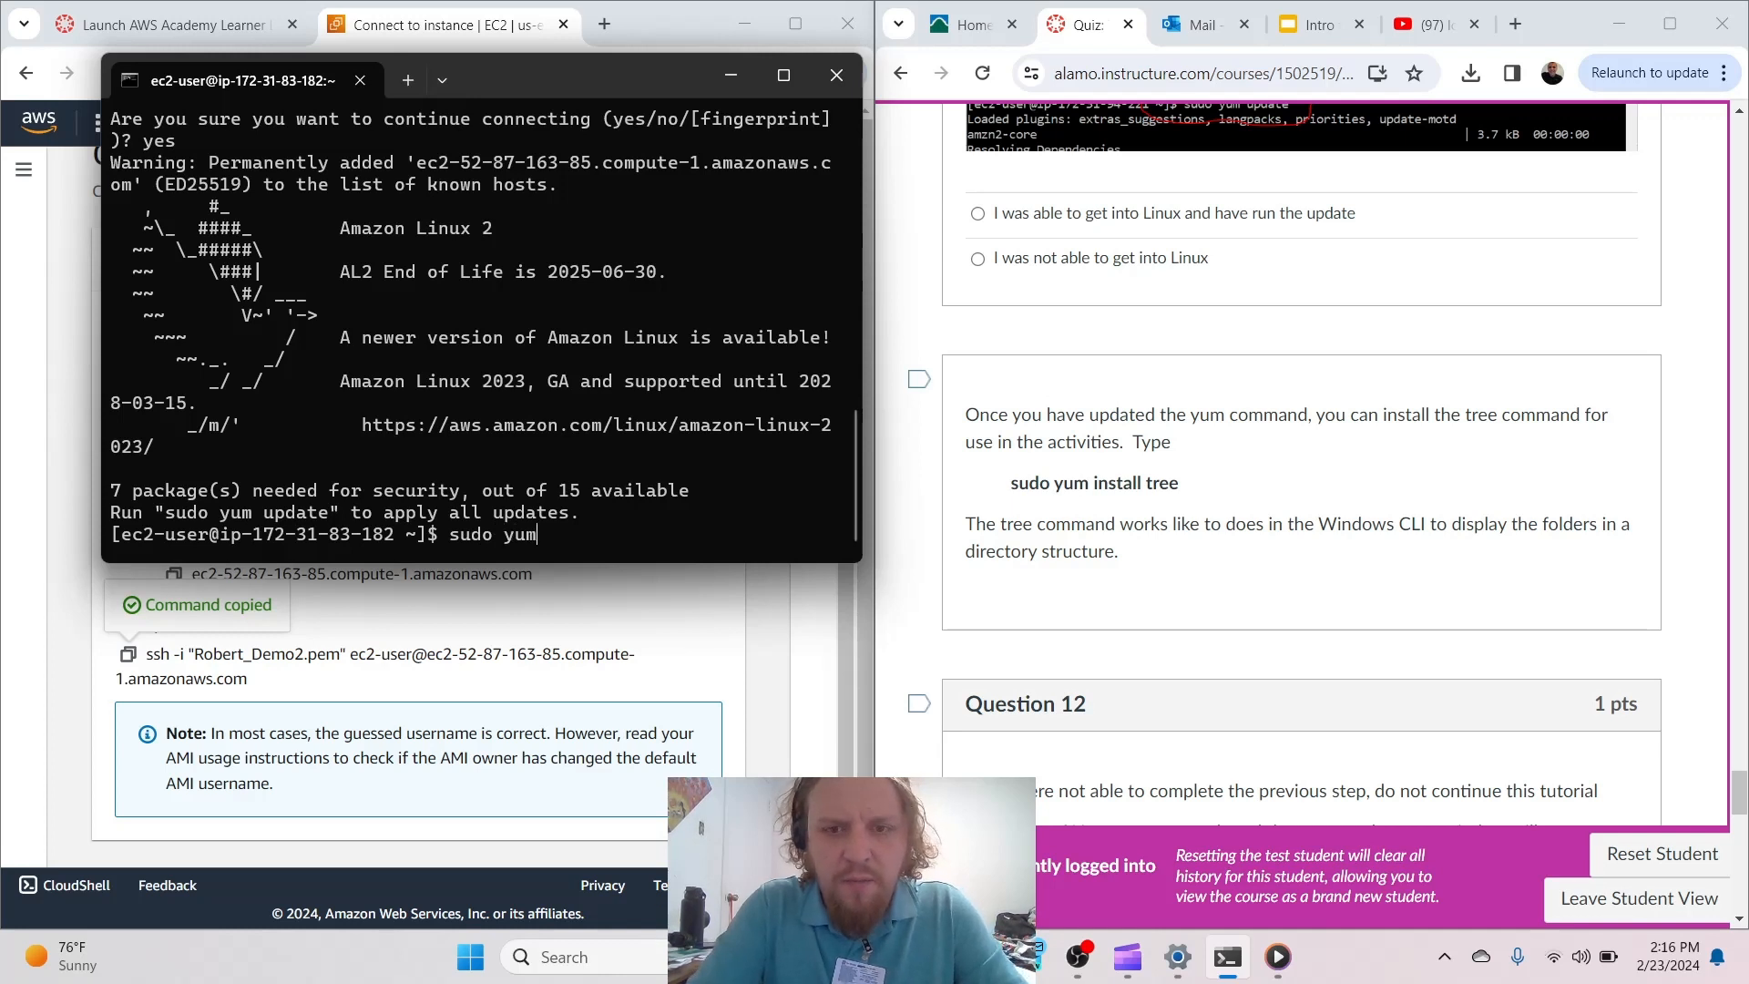
type(" install tree")
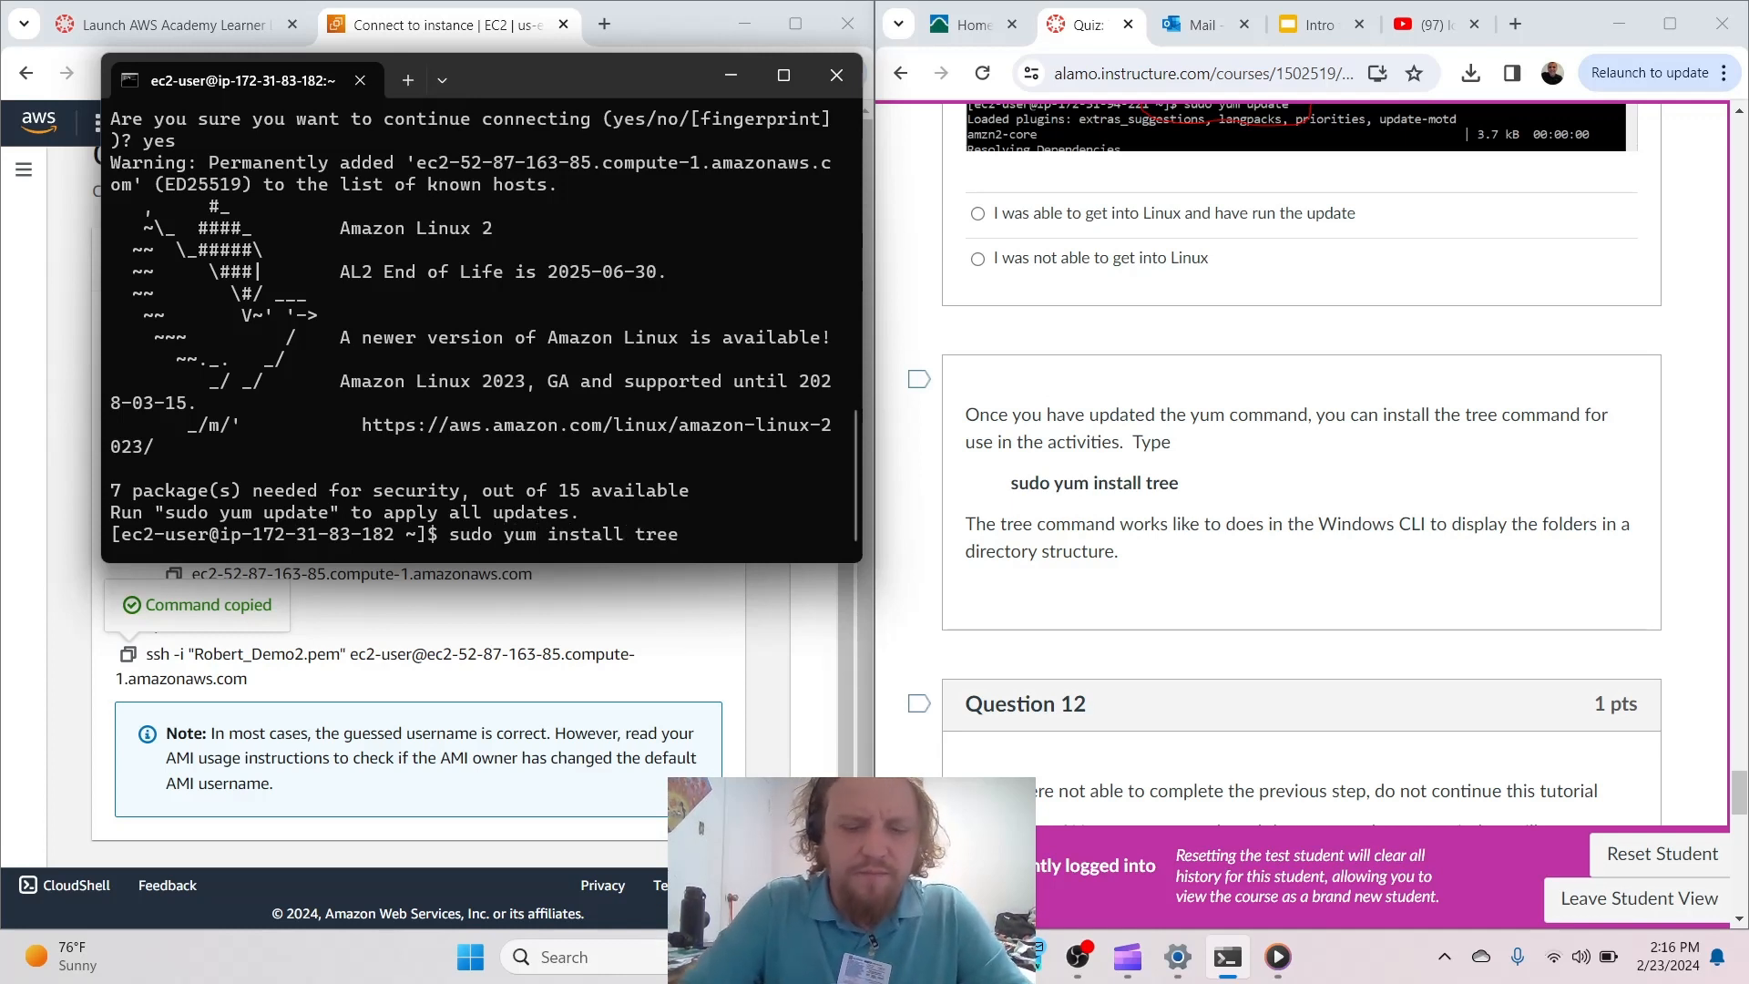
key("Return")
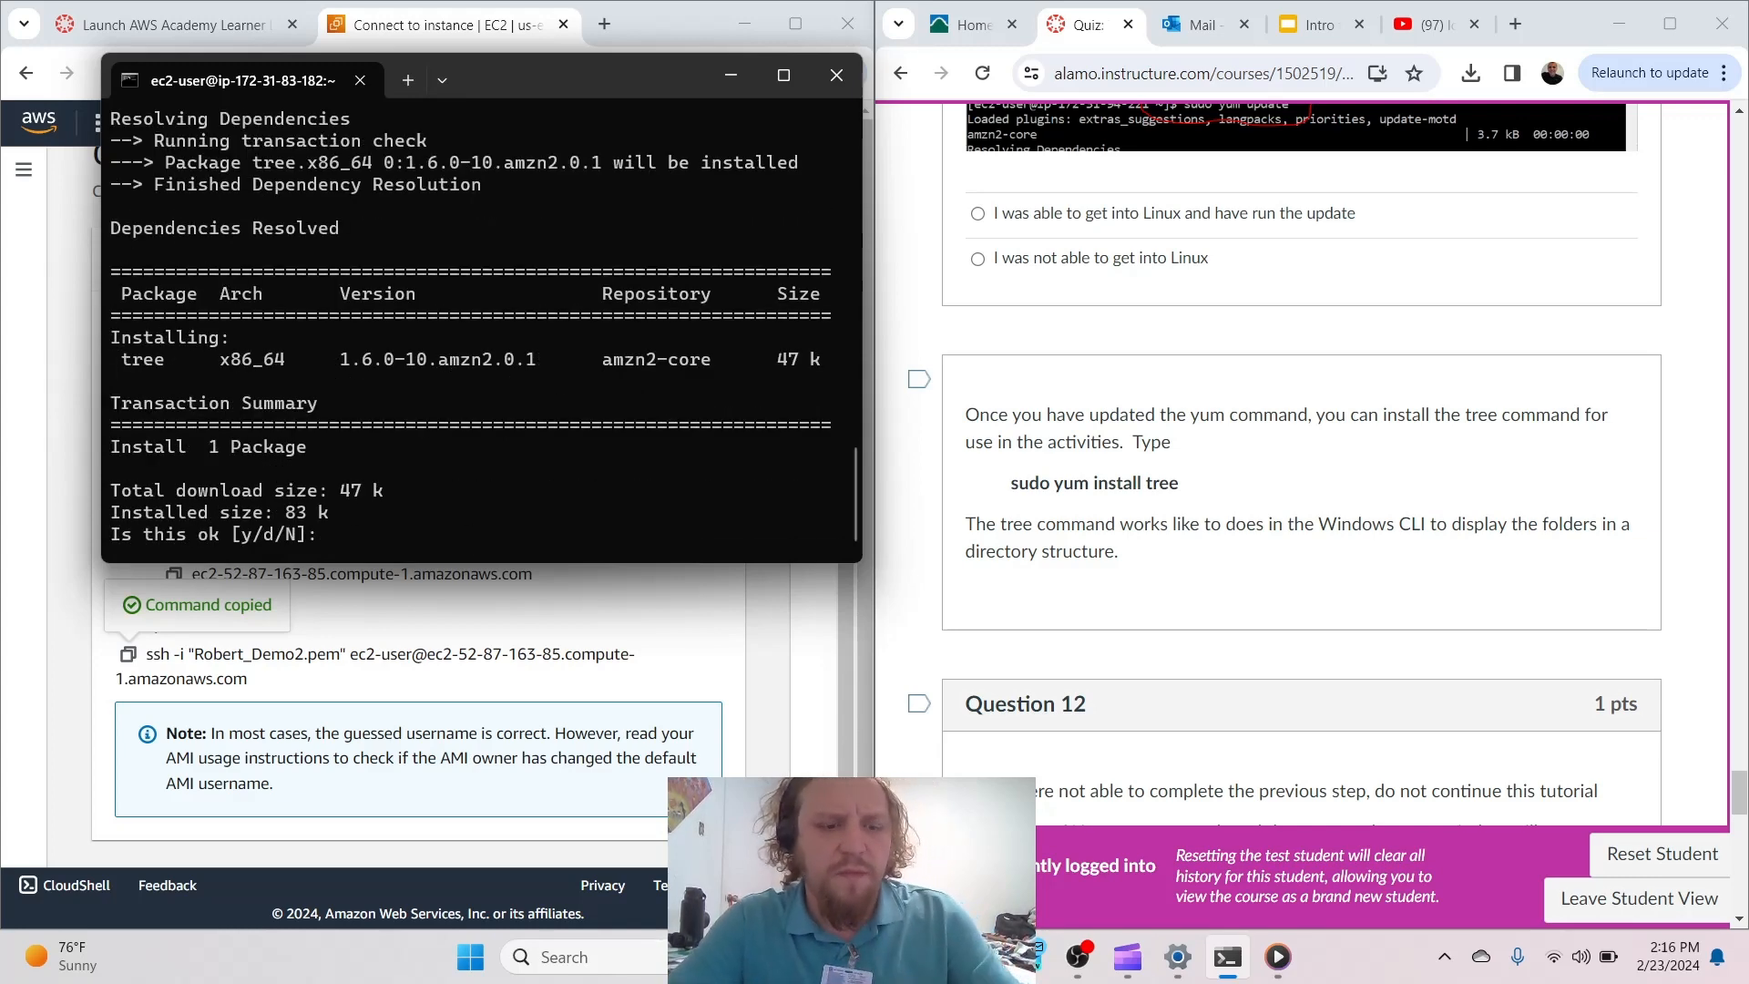
type("y")
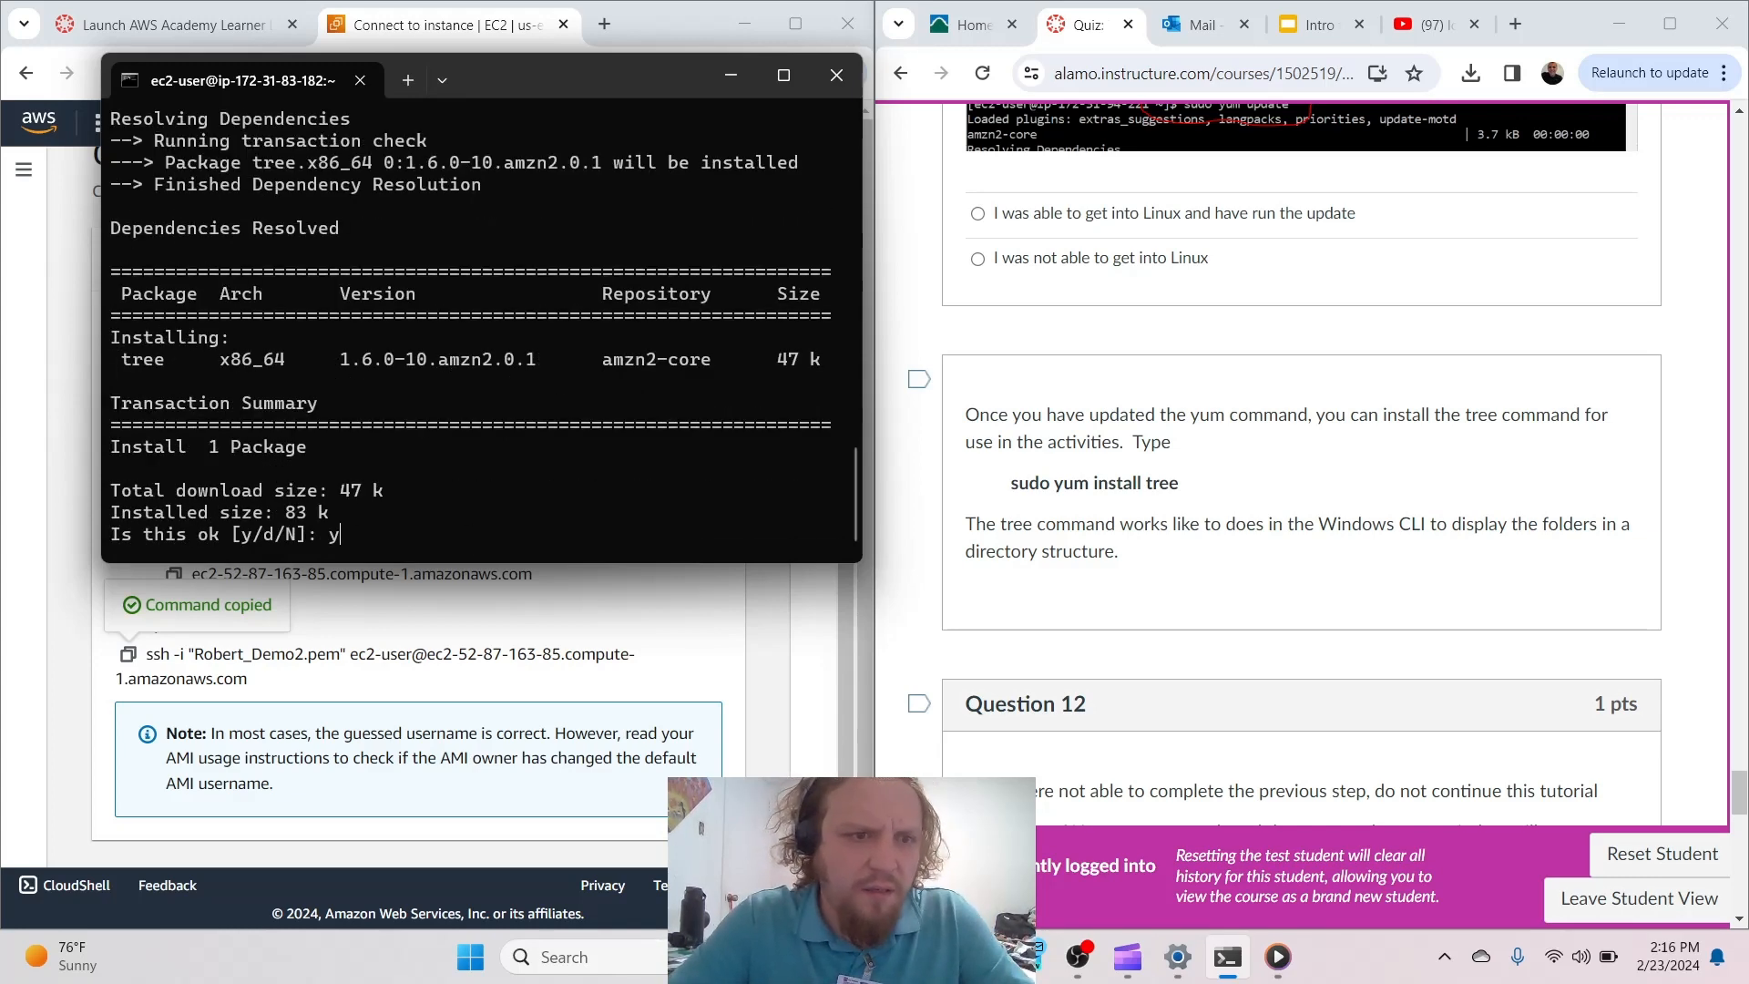
key("Return")
Log out of the Linux instance with the exit command, as described in quiz question 12
scroll(1020, 619, "down", 7)
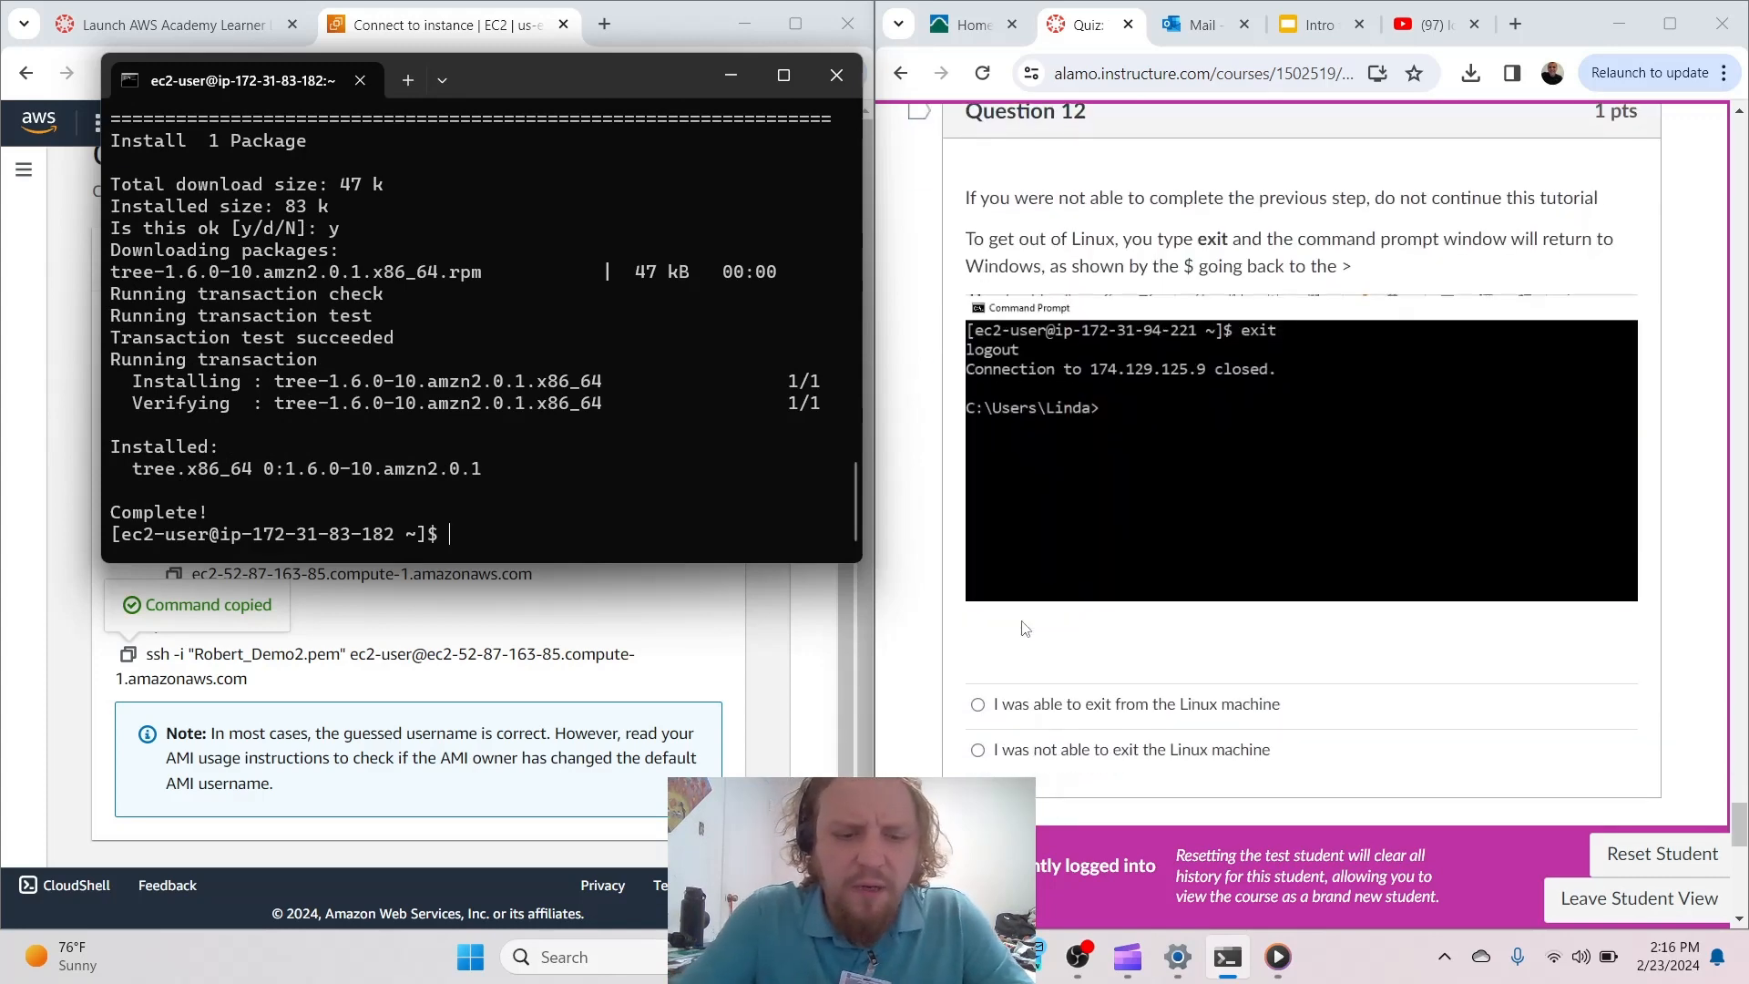
type("exit")
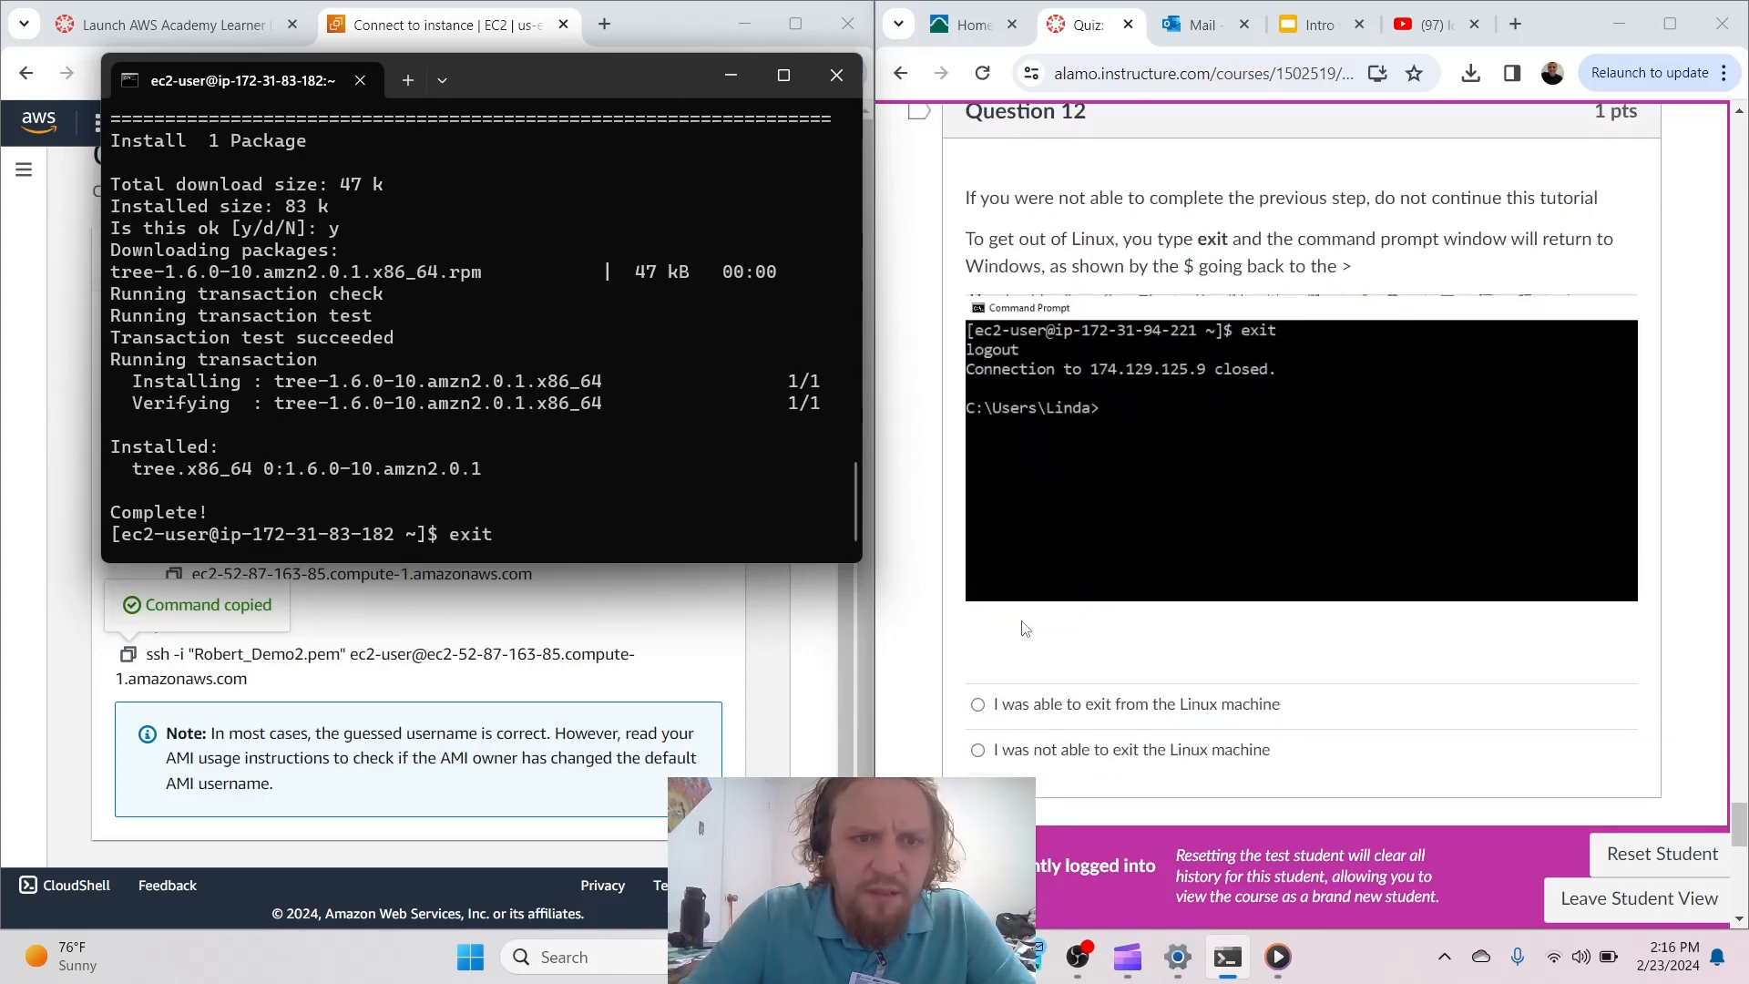
key("Return")
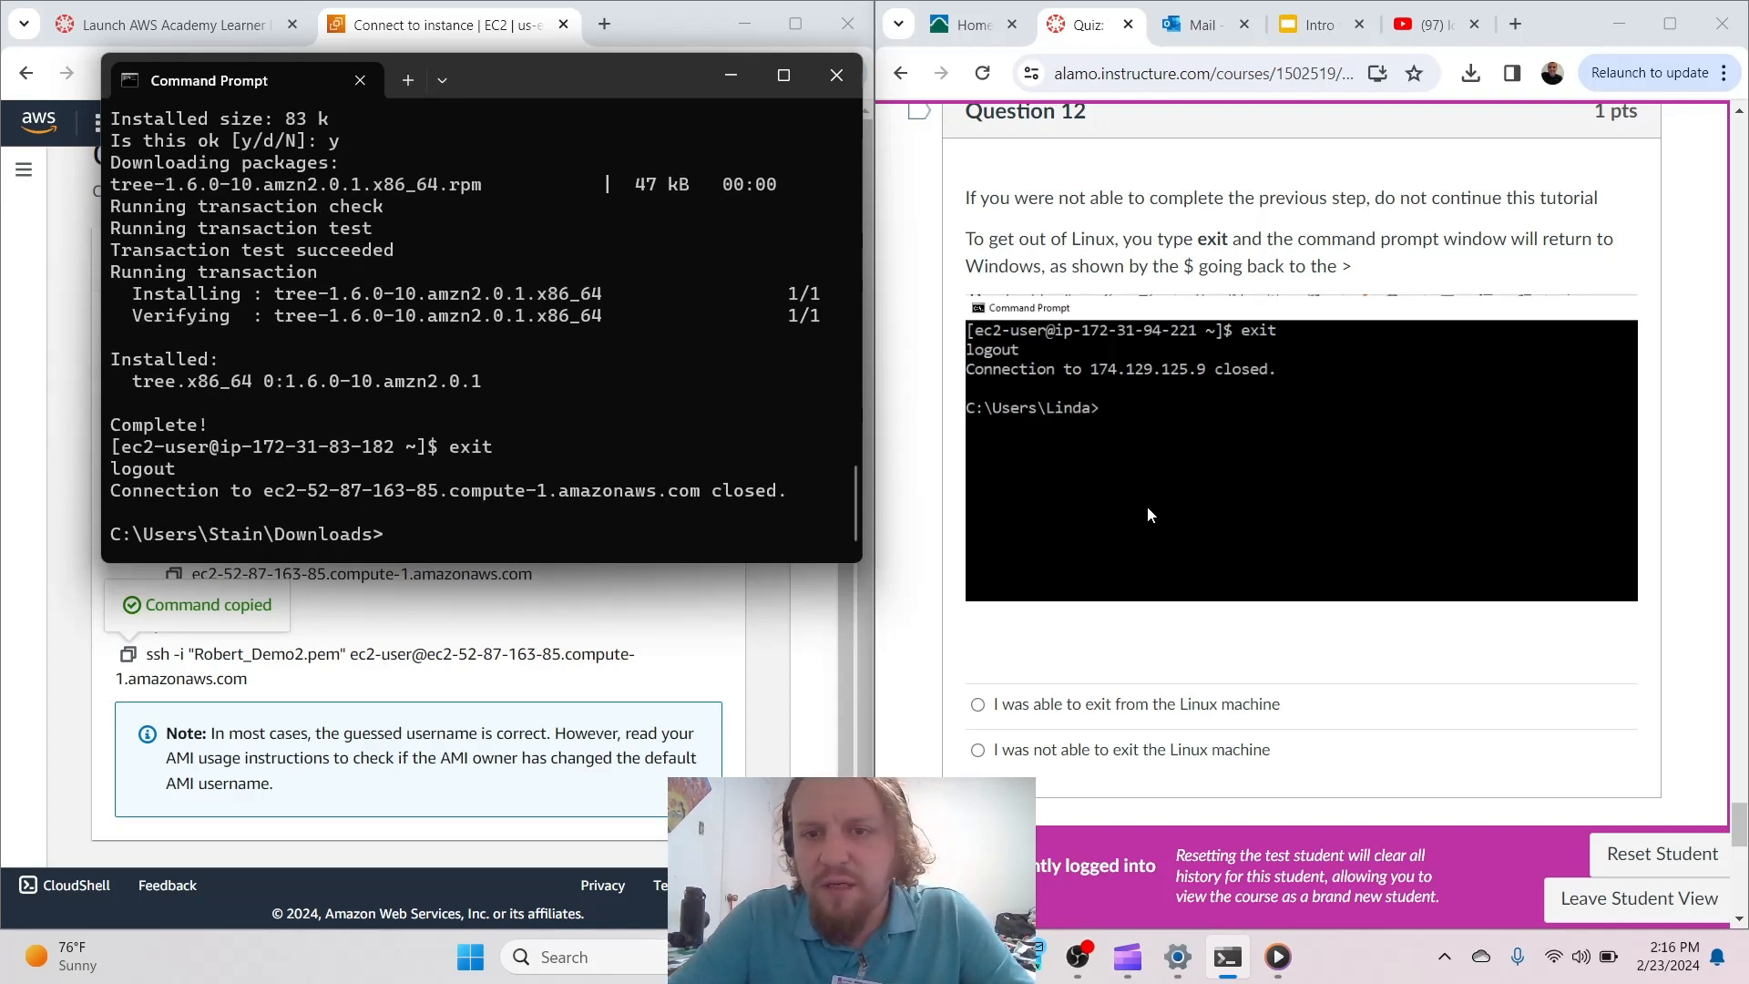
Switch back to the AWS console and stop the Linux instance from the EC2 instances list, confirming the stop
scroll(1136, 527, "down", 6)
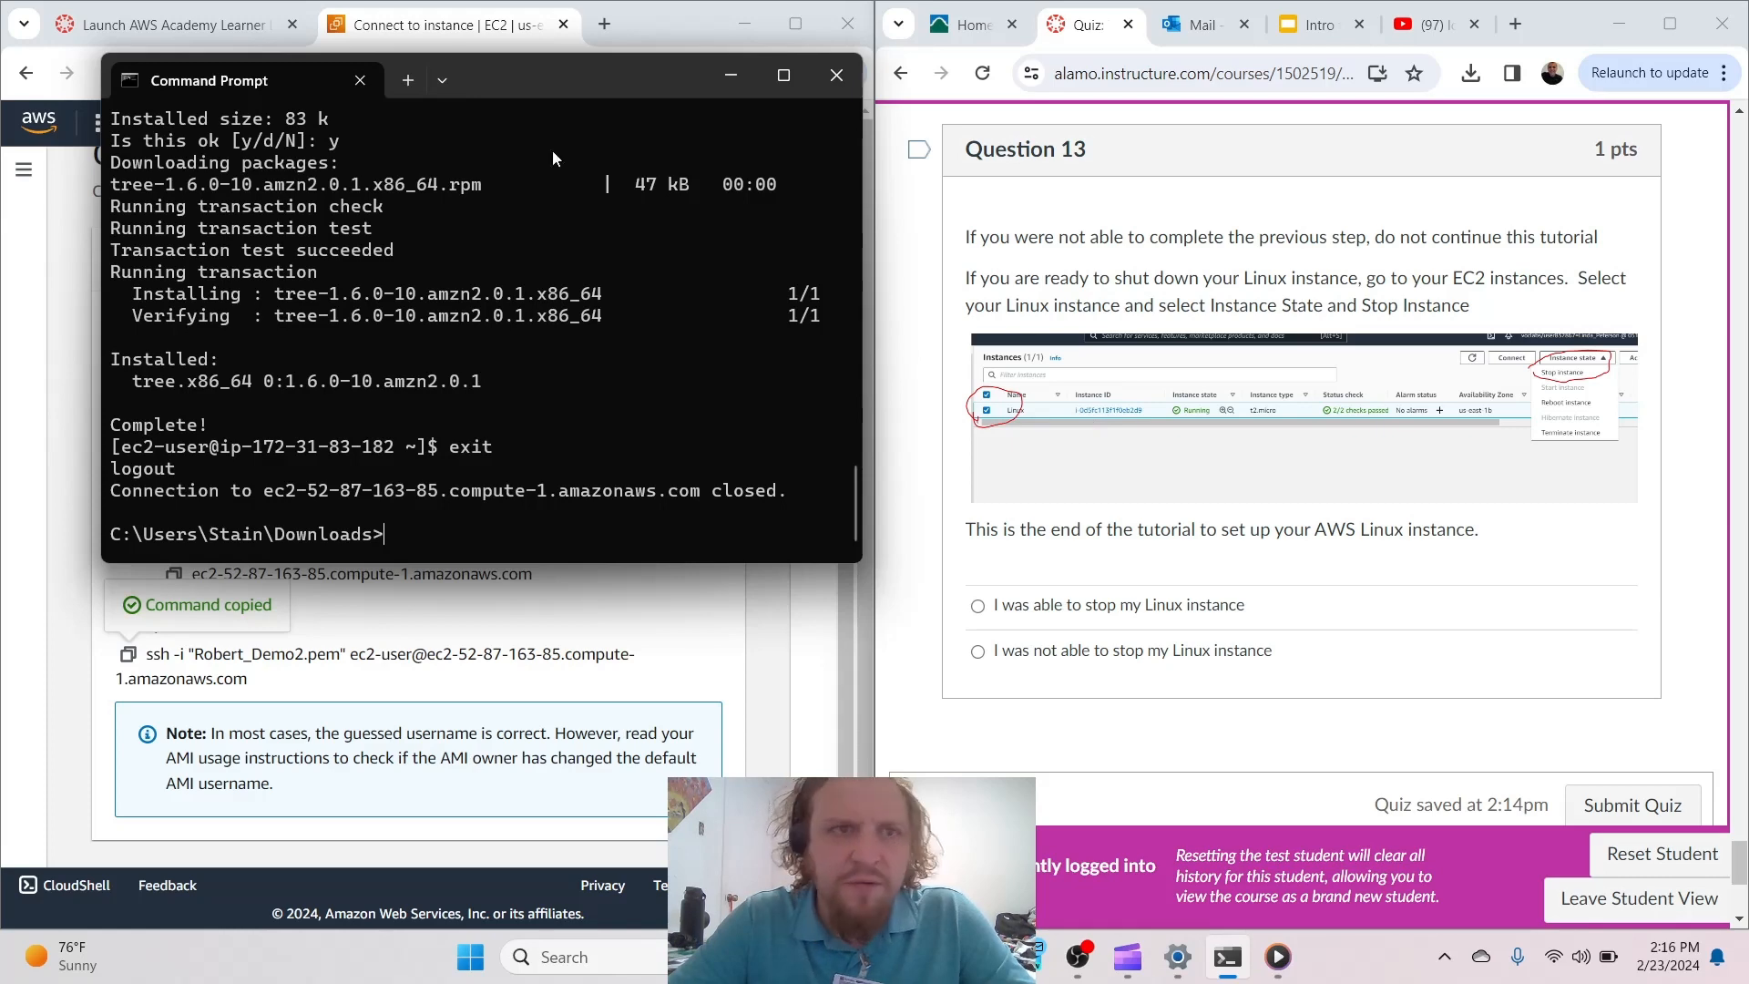
left_click(57, 295)
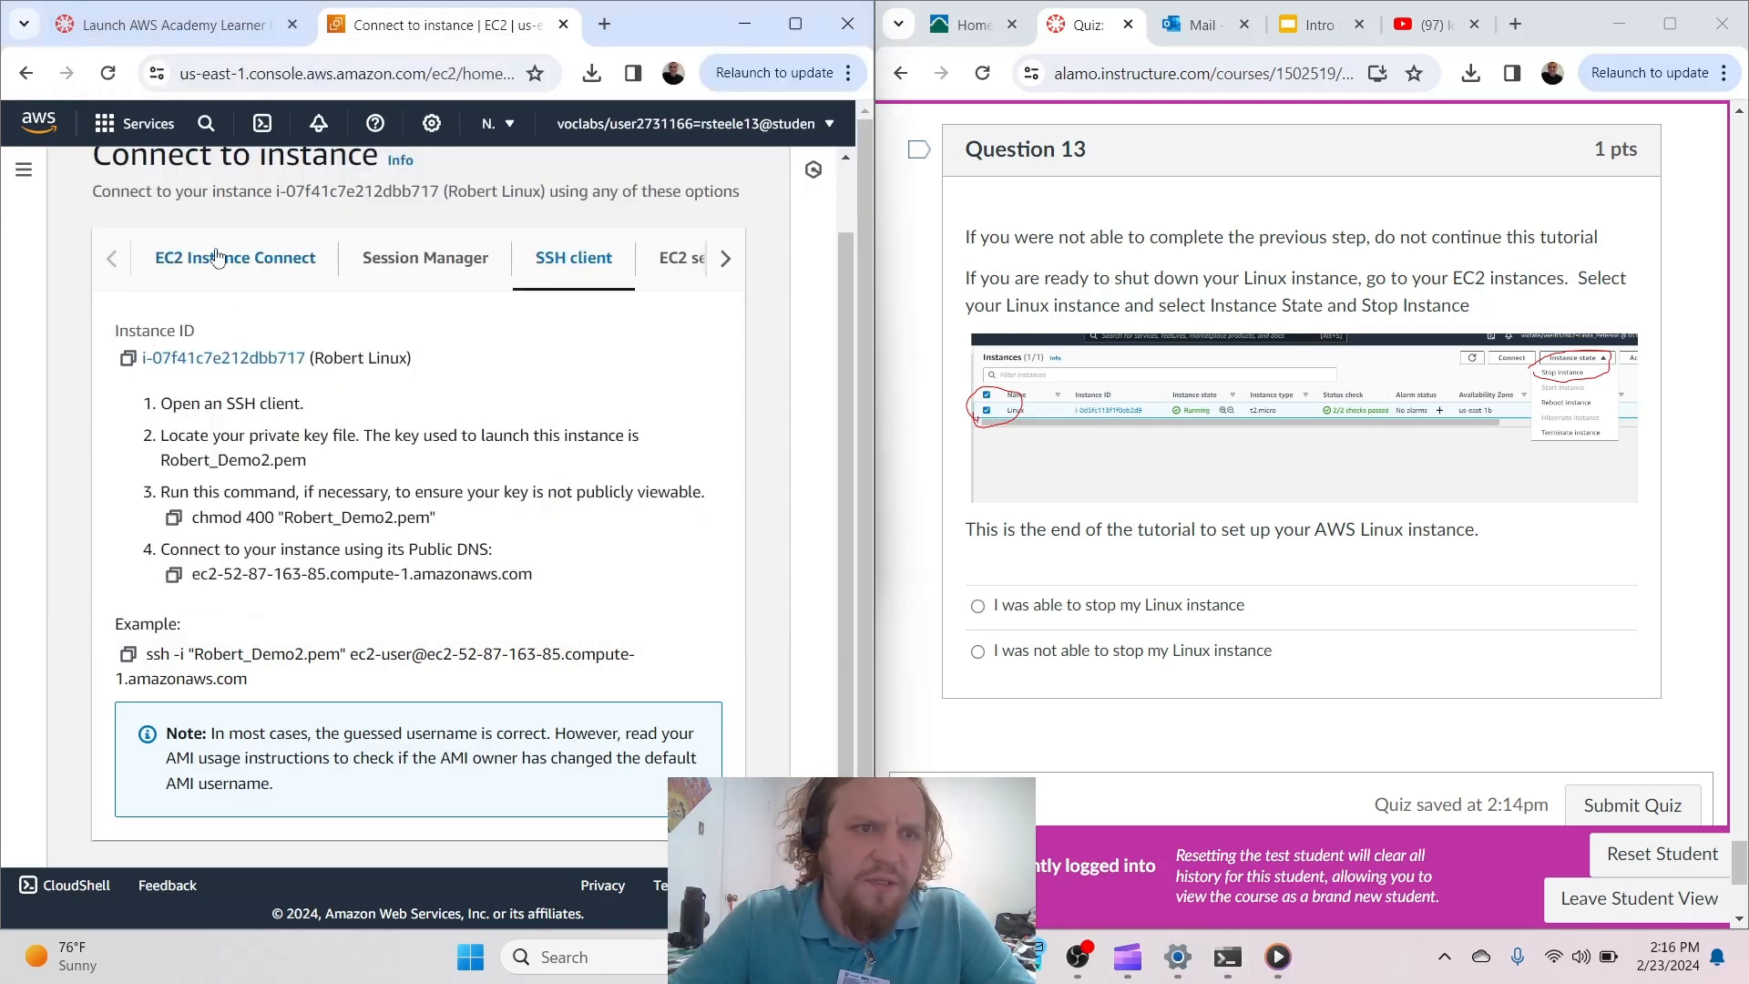
scroll(192, 275, "up", 1)
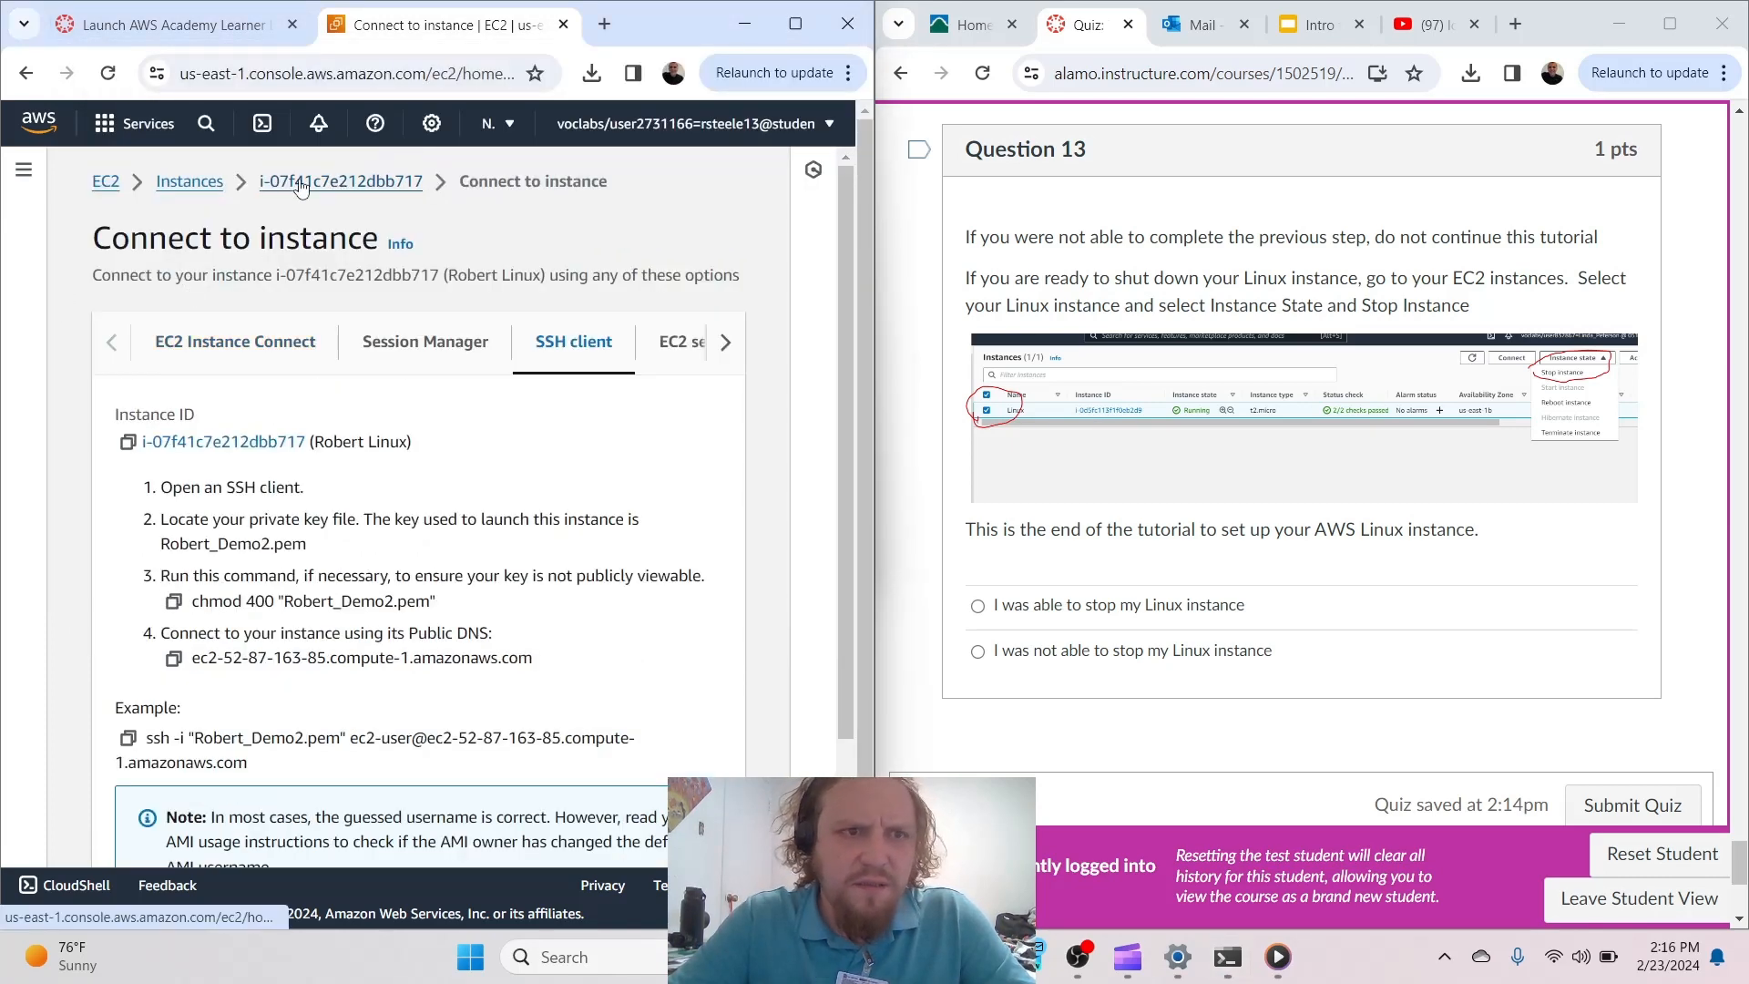
left_click(207, 183)
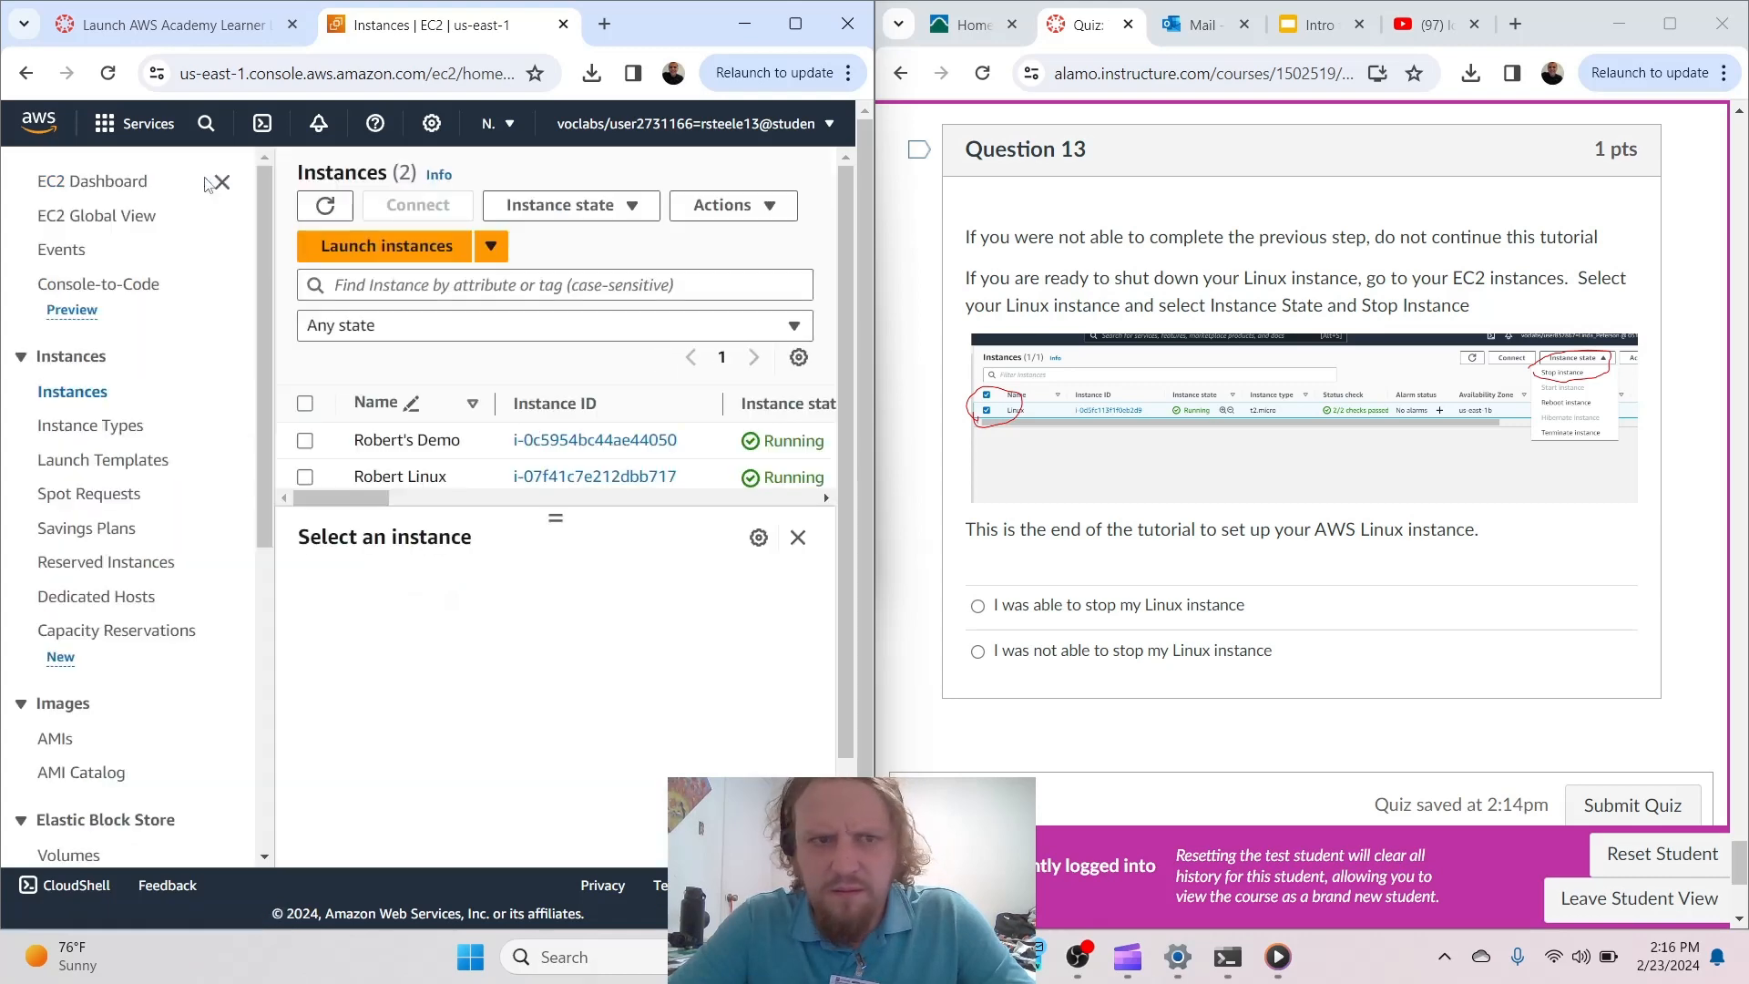
left_click(713, 477)
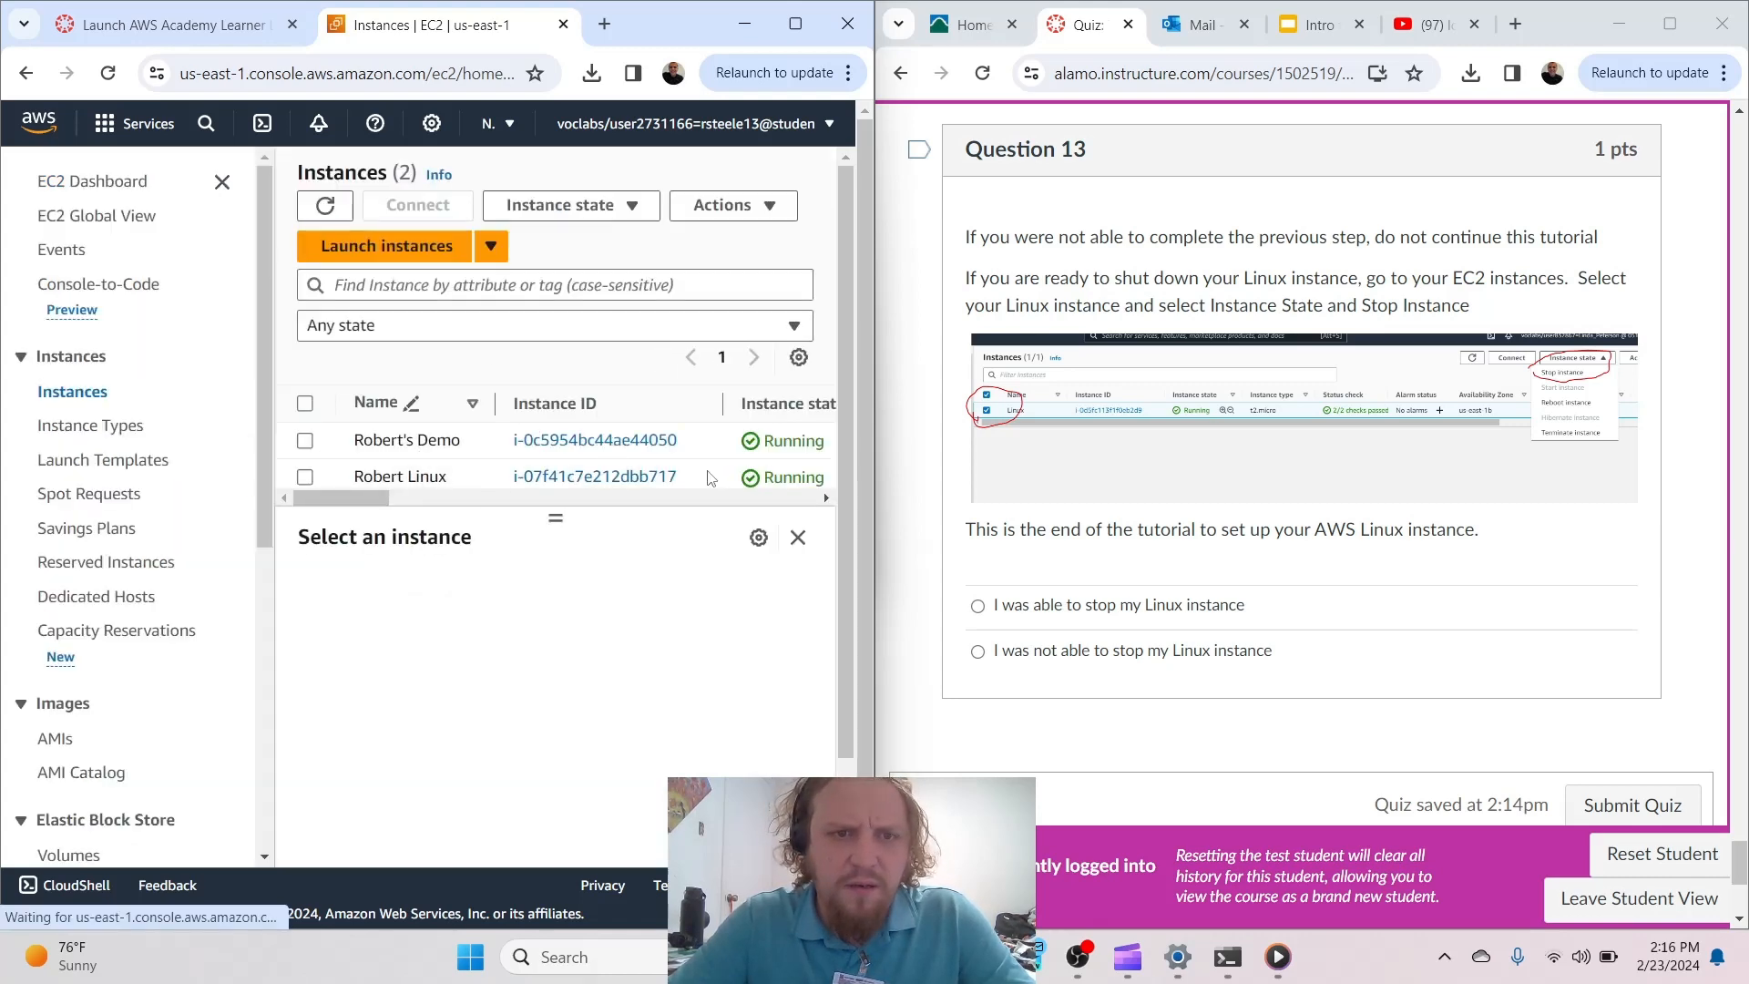
left_click(637, 212)
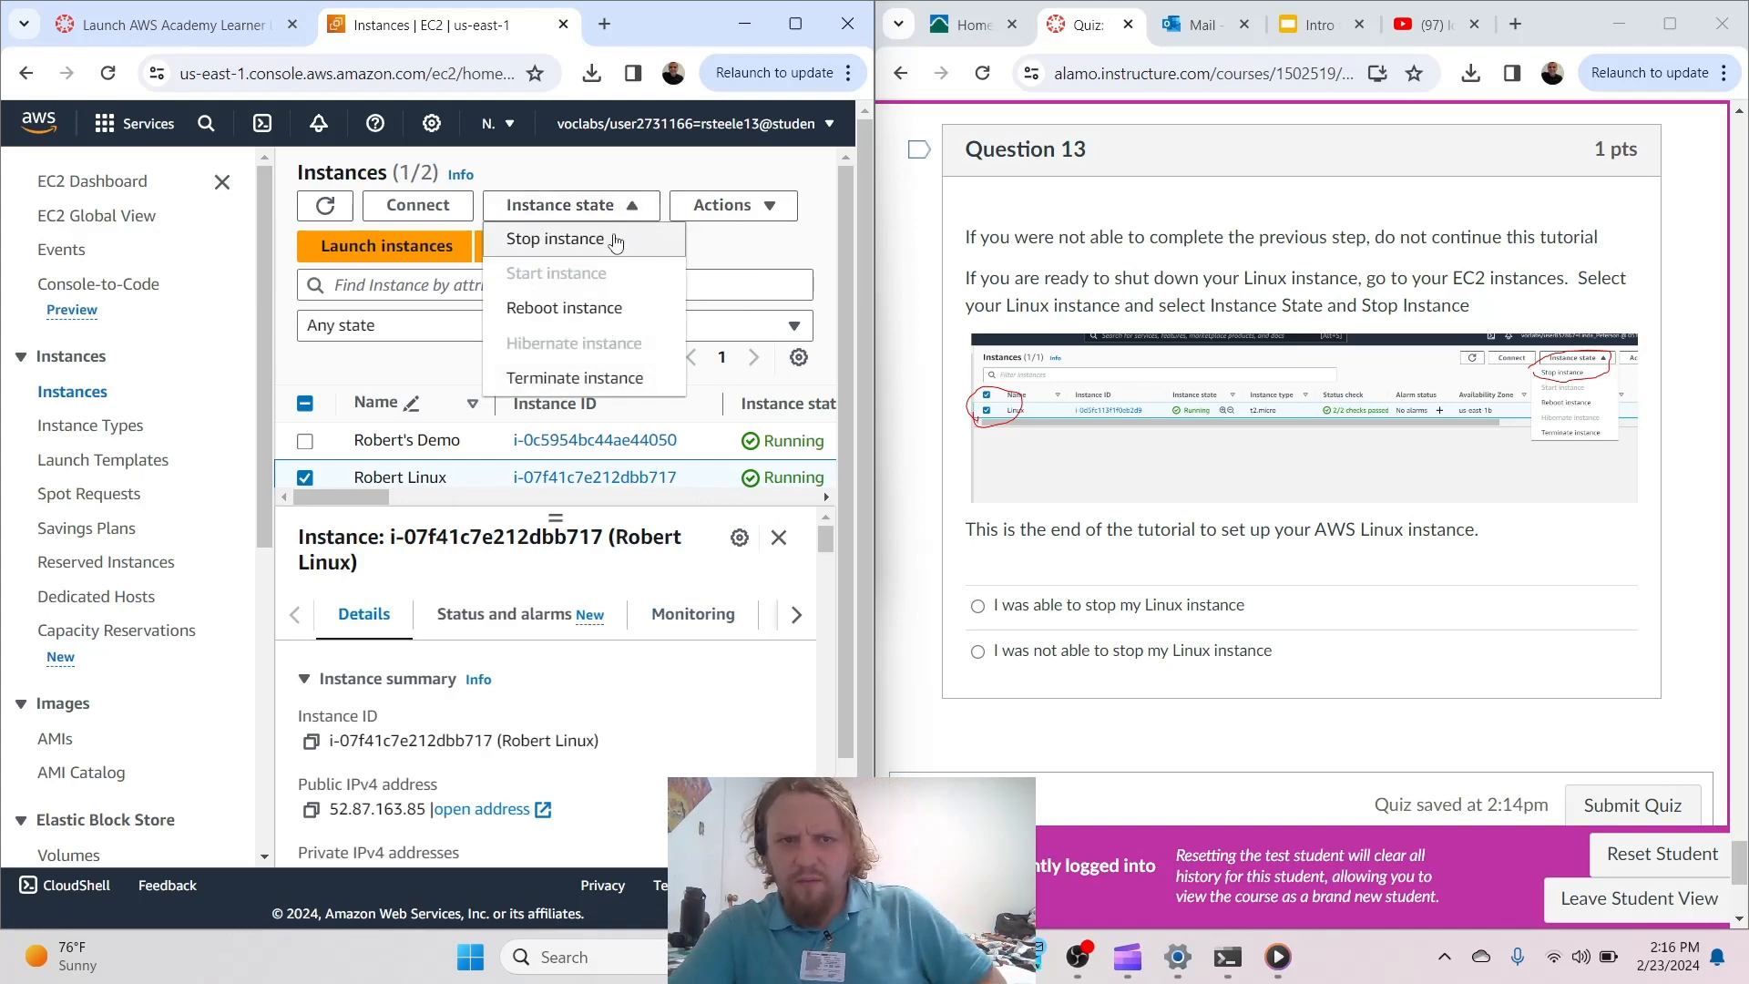
left_click(615, 241)
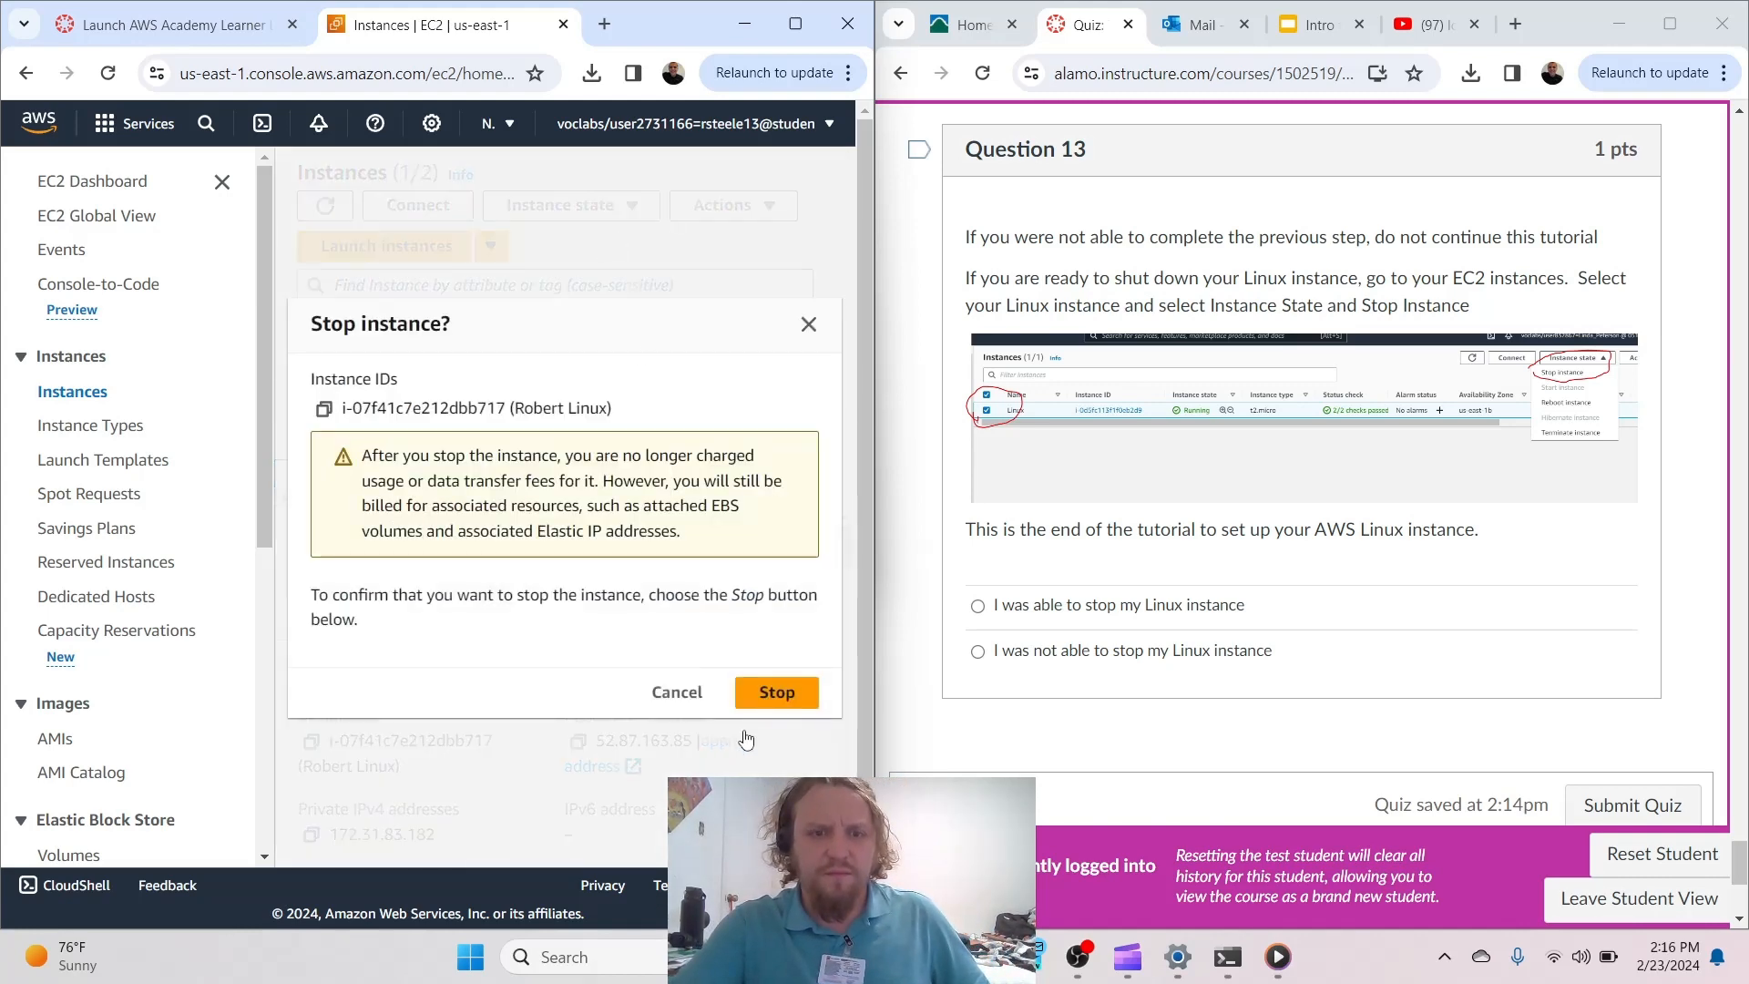
left_click(776, 692)
scroll(1273, 590, "down", 5)
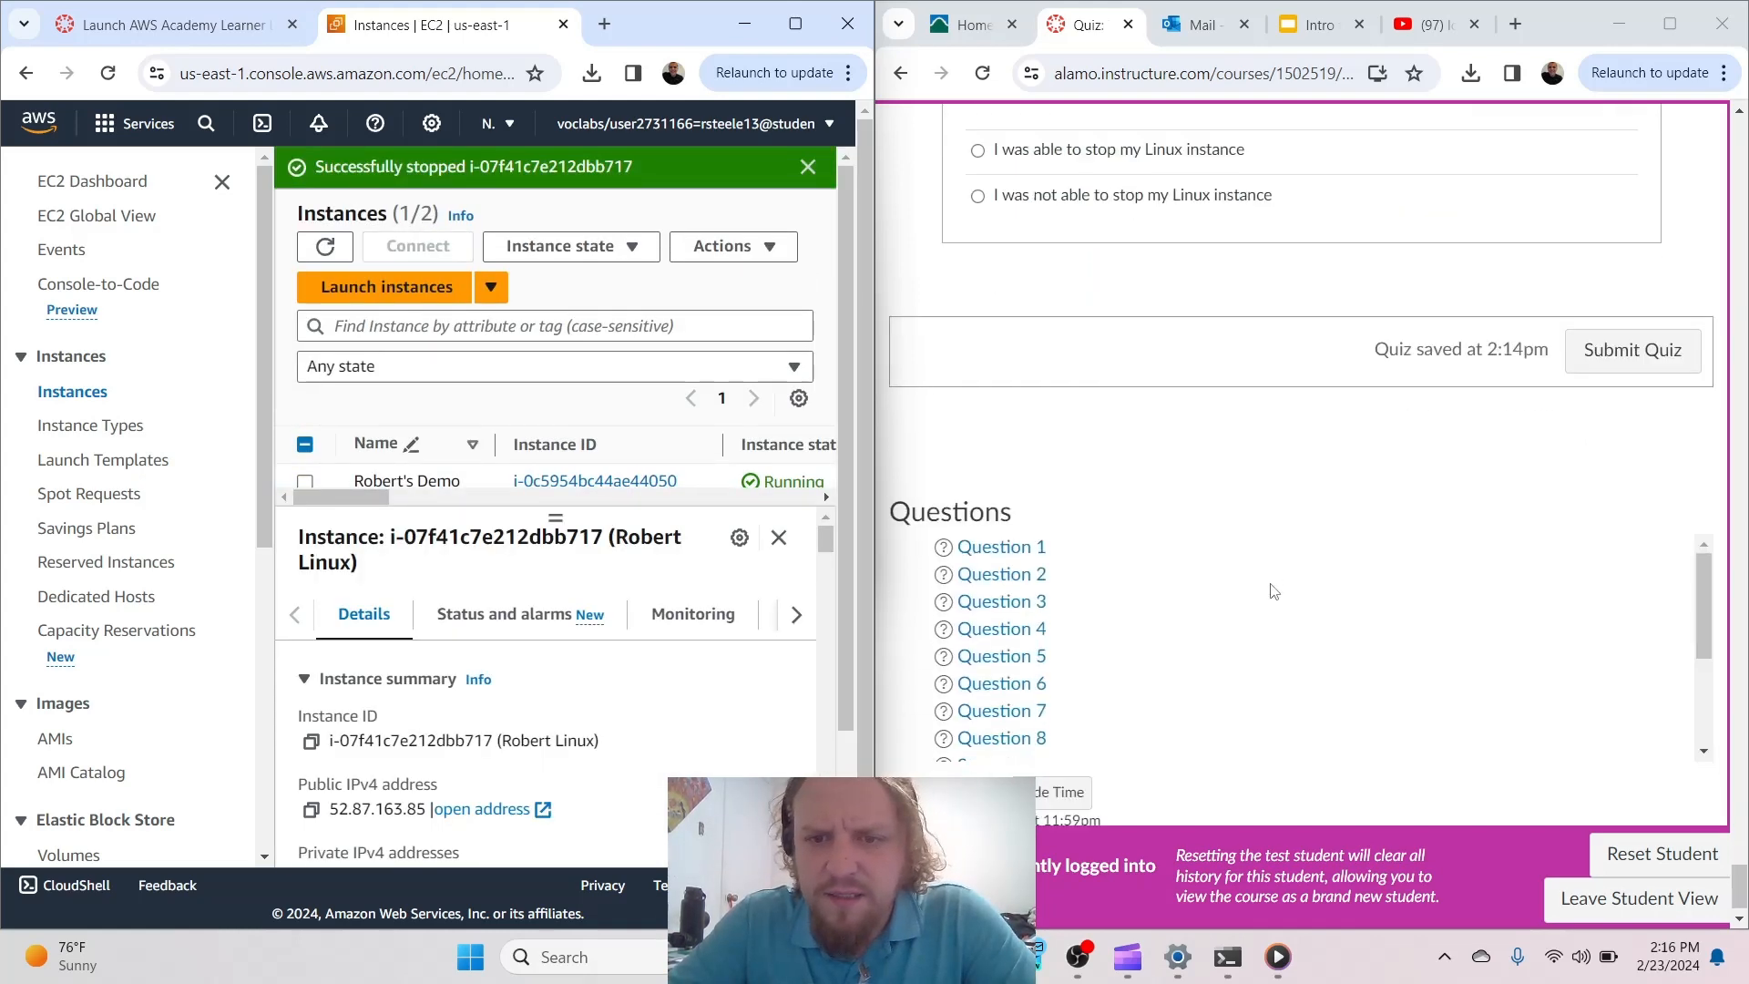
scroll(1274, 590, "up", 15)
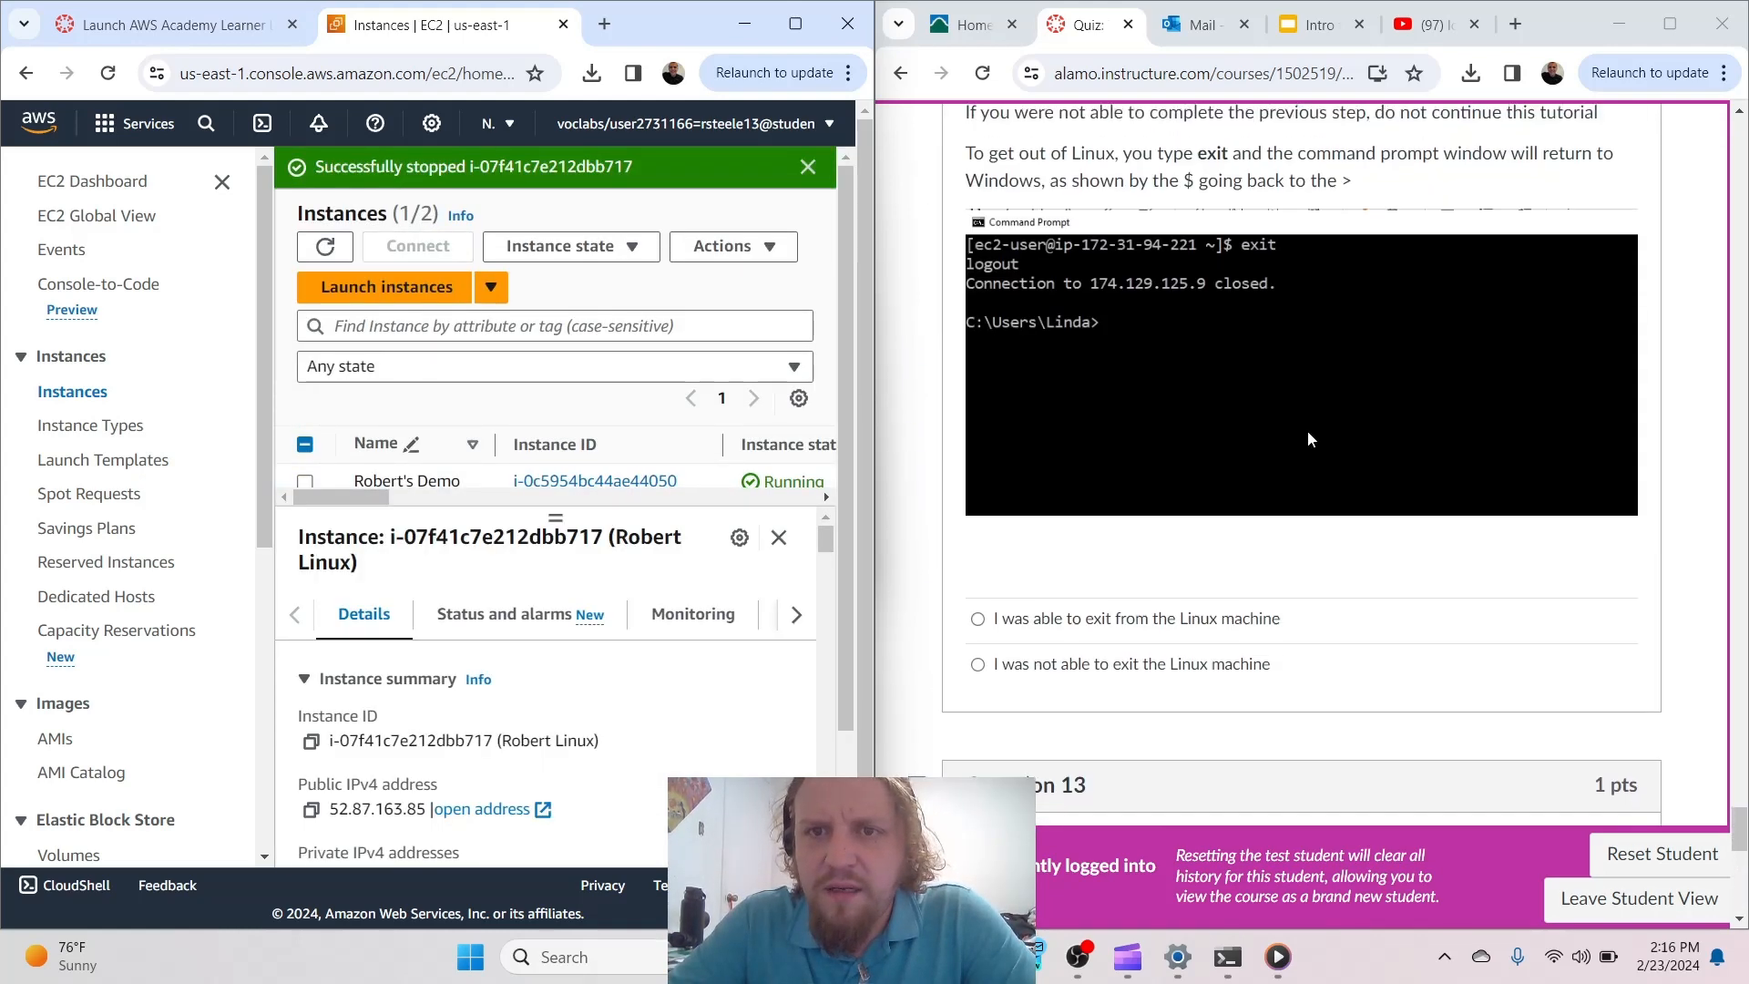
scroll(1308, 438, "up", 20)
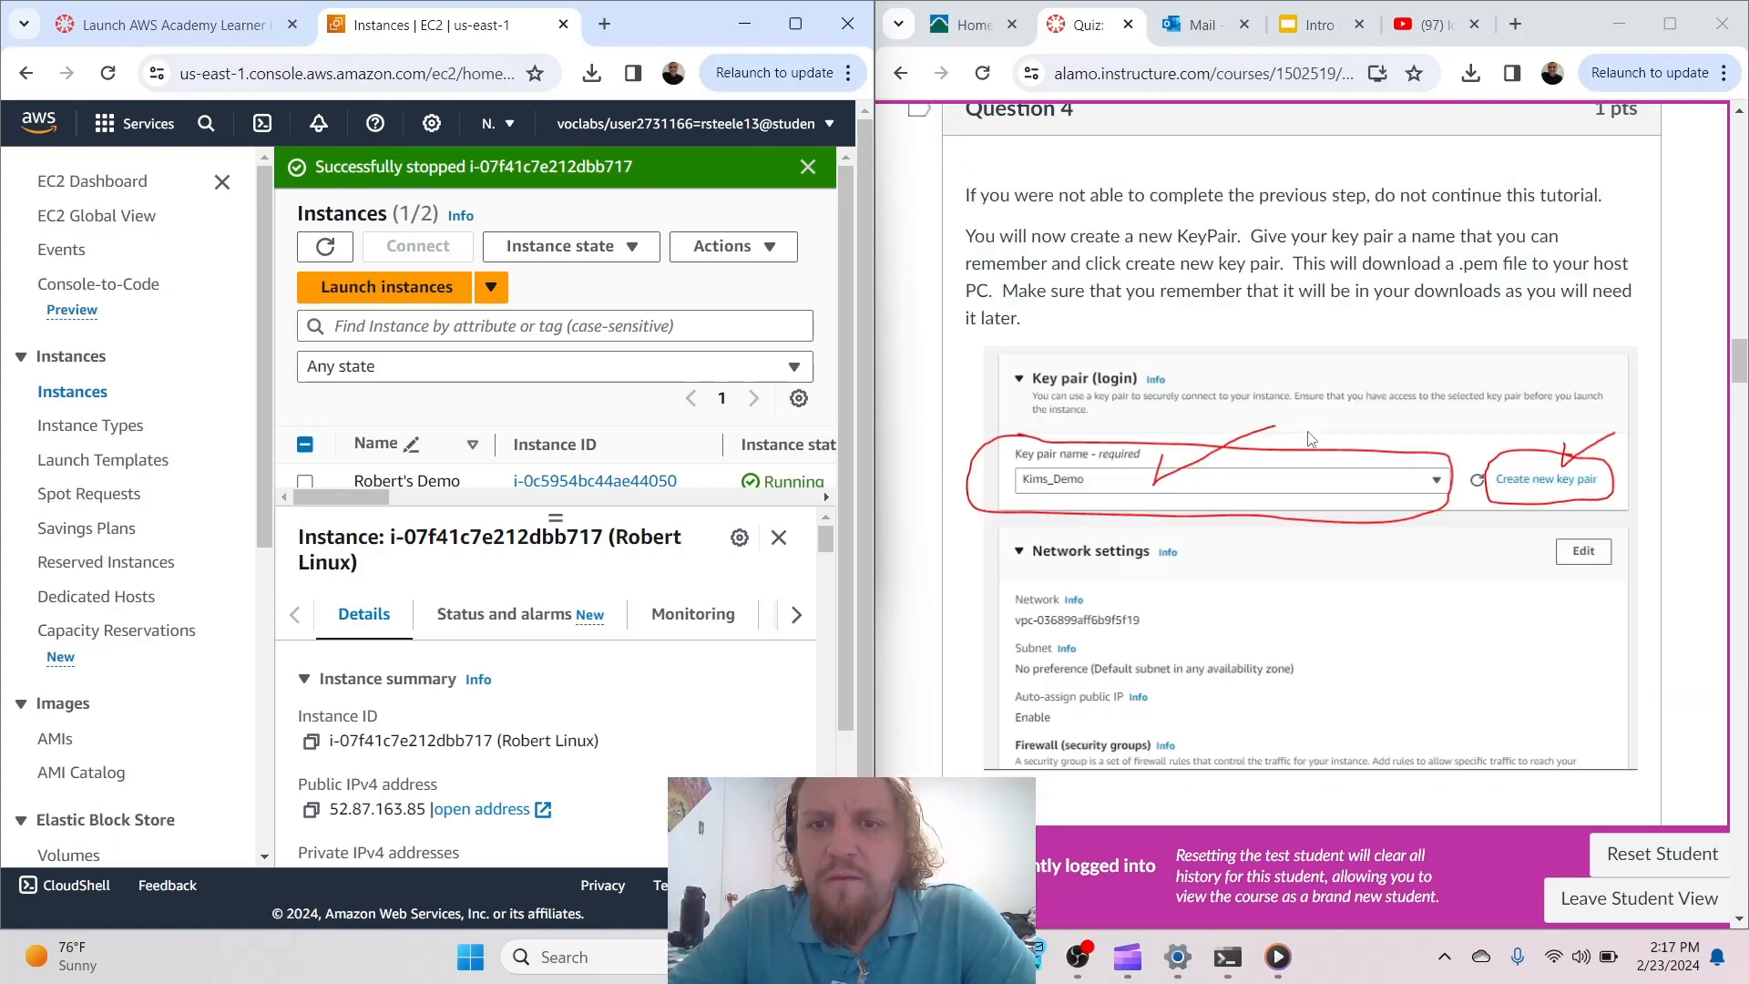